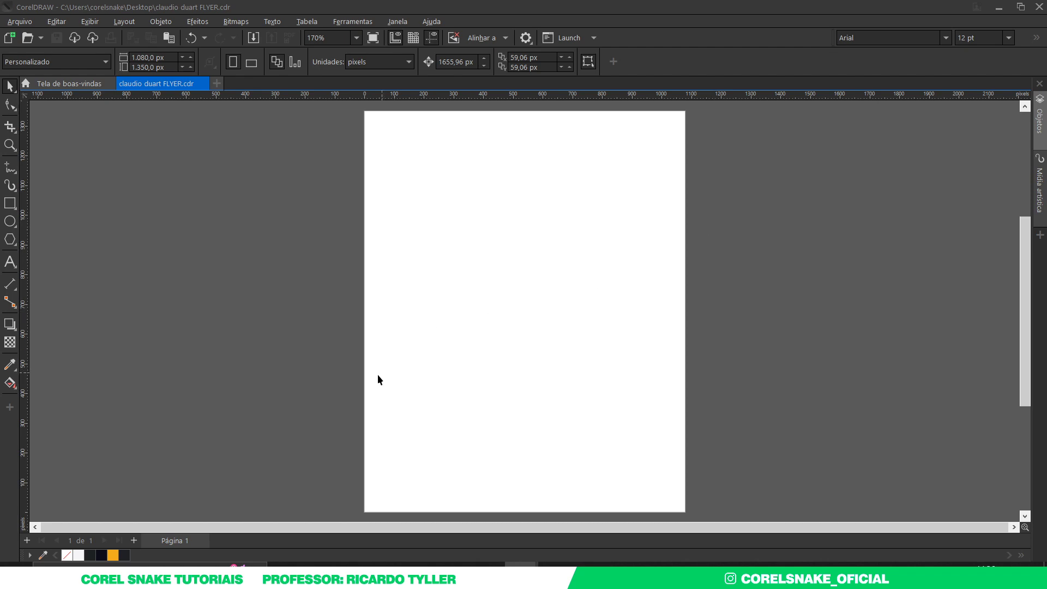
# Bring up the ELEMENTOS image folder and select the claudio photo
pyautogui.click(330, 562)
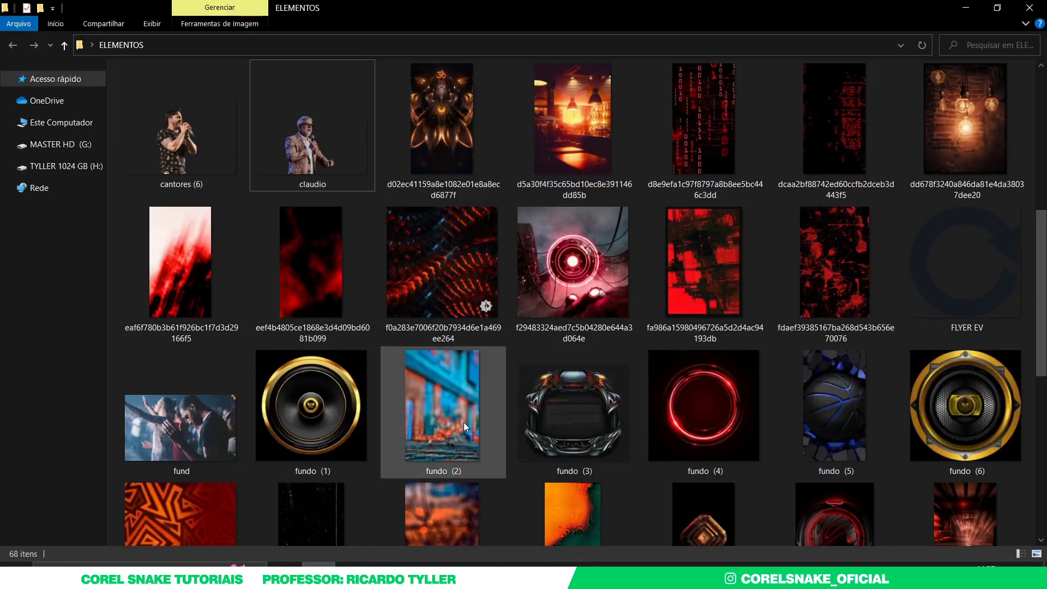
pyautogui.click(296, 168)
pyautogui.scroll(-3, 417, 316)
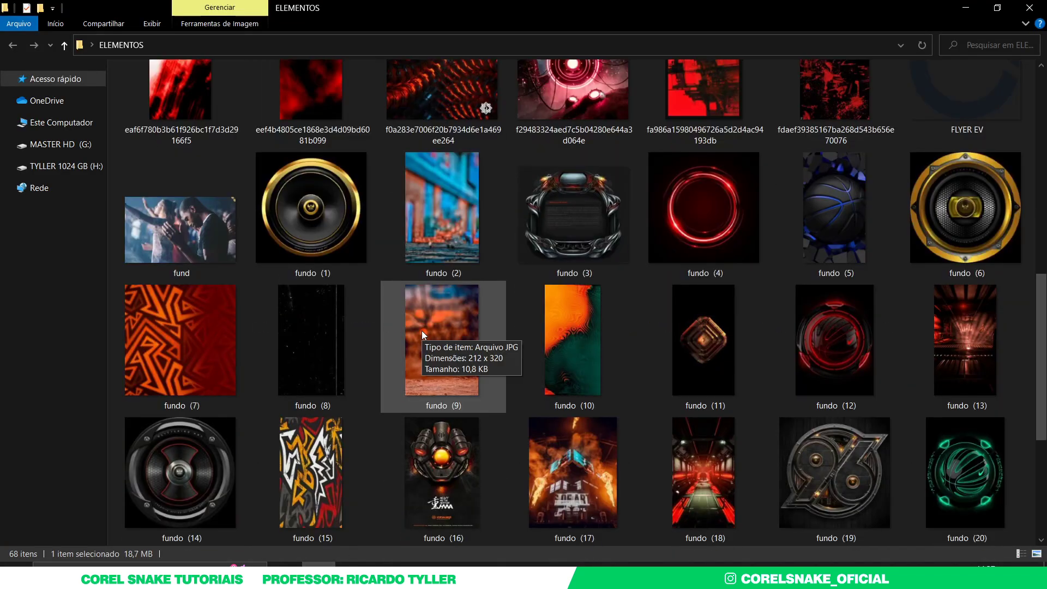
pyautogui.scroll(-5, 423, 416)
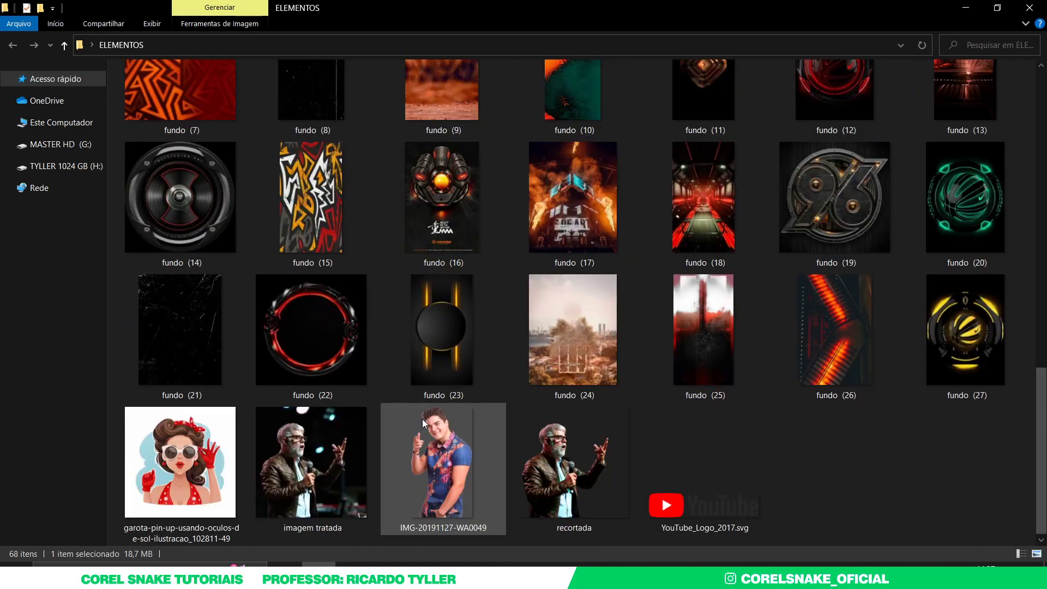
# Drag the recortada cutout photo from the folder into the CorelDRAW flyer
pyautogui.keyDown('ctrl'); pyautogui.click(557, 500); pyautogui.keyUp('ctrl')
pyautogui.scroll(15, 505, 463)
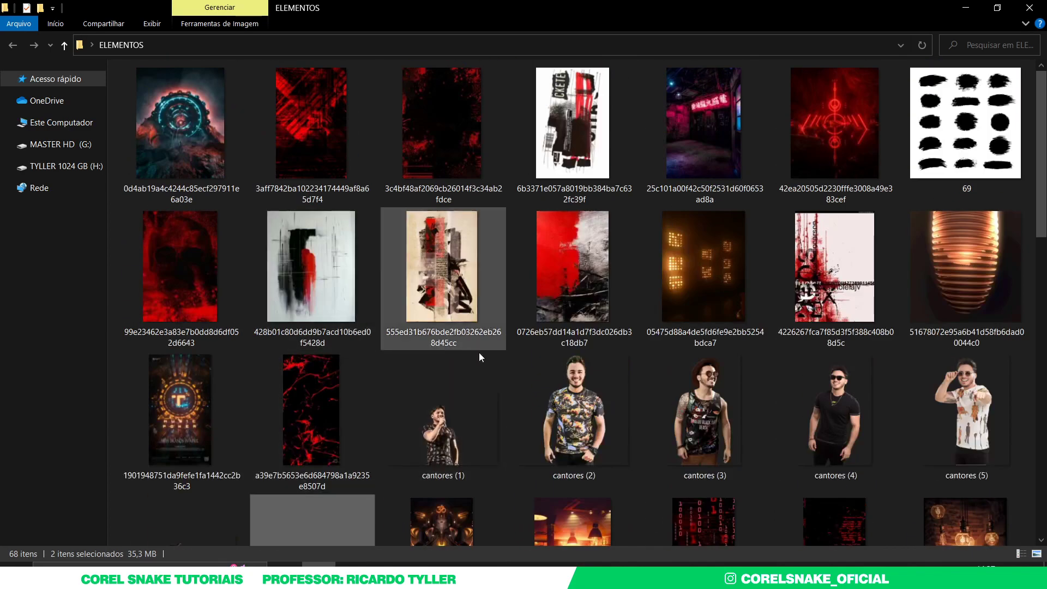
pyautogui.scroll(-13, 497, 406)
pyautogui.scroll(-3, 599, 441)
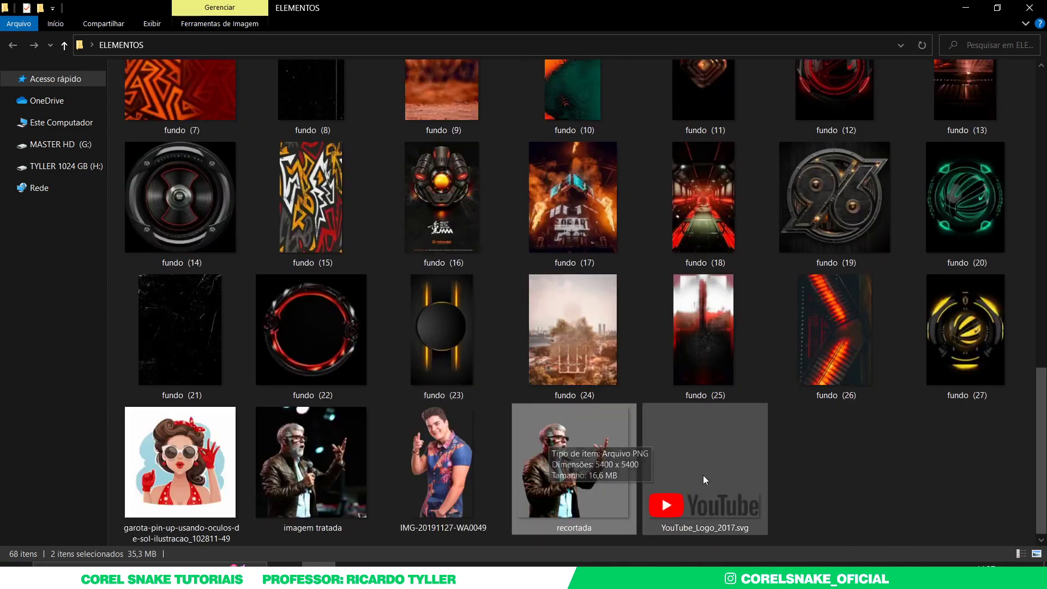
pyautogui.click(772, 466)
pyautogui.moveTo(573, 463); pyautogui.dragTo(263, 367)
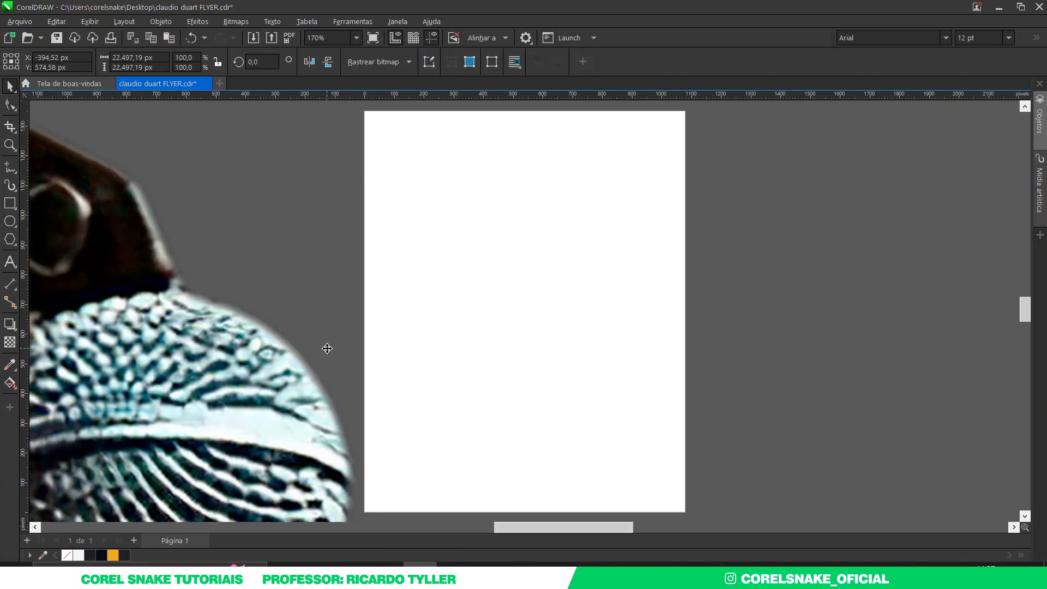
# Scale the recortada leather-jacket cutout down to about 5% and park it right of the page
pyautogui.scroll(-3, 327, 349)
pyautogui.scroll(-3, 327, 348)
pyautogui.scroll(-2, 327, 349)
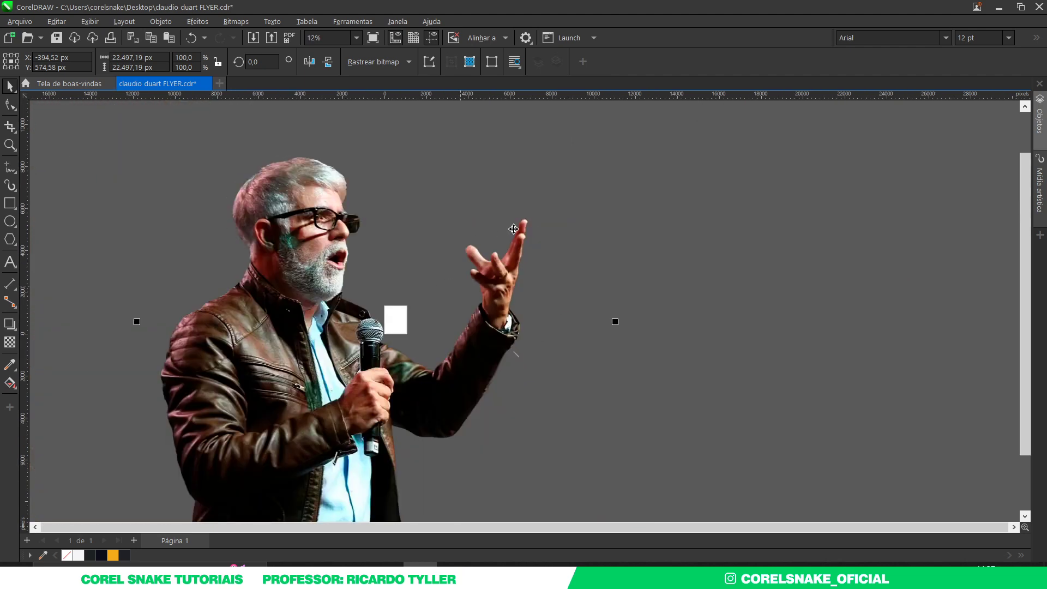
pyautogui.scroll(-2, 514, 234)
pyautogui.keyDown('shift'); pyautogui.moveTo(576, 142); pyautogui.dragTo(446, 270); pyautogui.keyUp('shift')
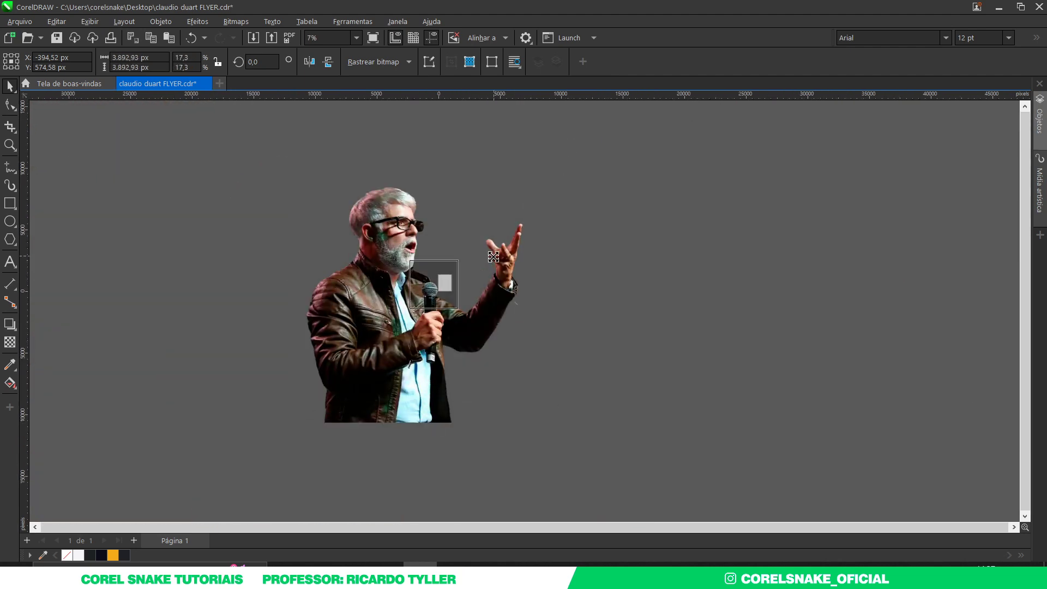
pyautogui.scroll(3, 441, 280)
pyautogui.scroll(3, 441, 280)
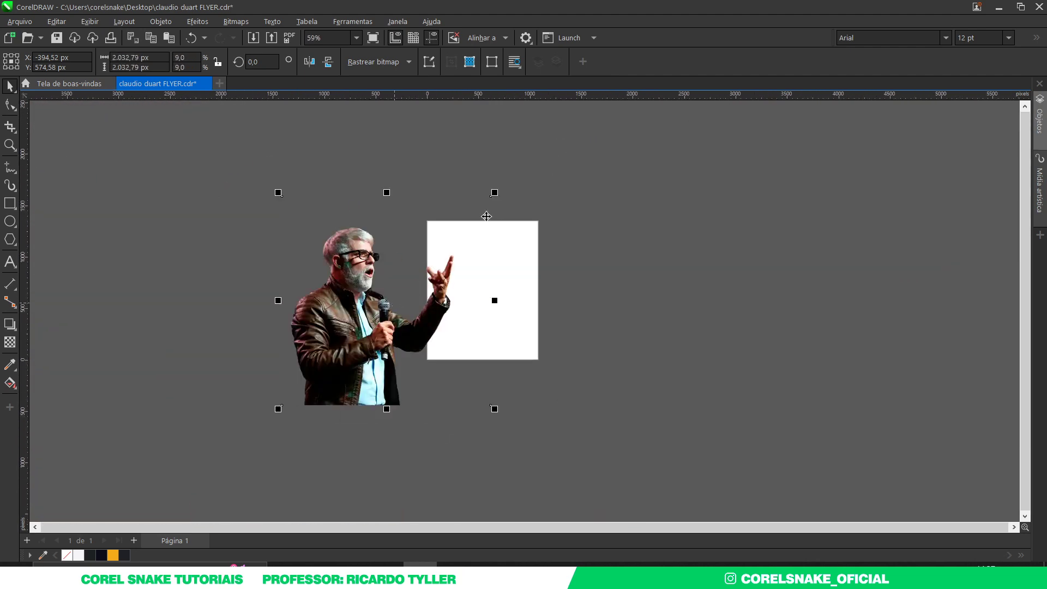
pyautogui.keyDown('shift'); pyautogui.moveTo(499, 188); pyautogui.dragTo(452, 241); pyautogui.keyUp('shift')
pyautogui.moveTo(357, 322); pyautogui.dragTo(568, 313)
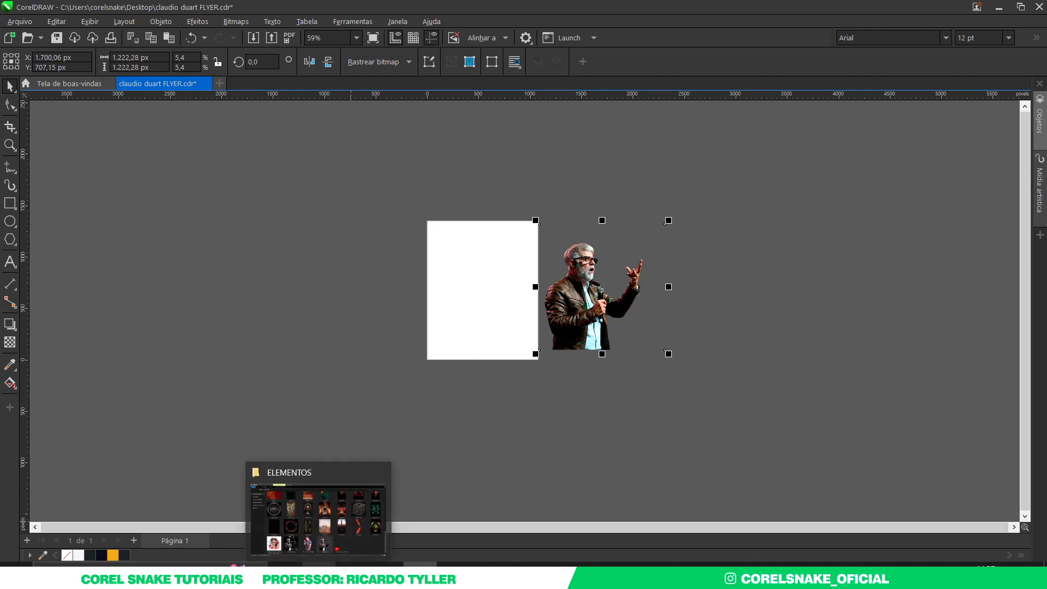
# Drag the claudio photo from the image folder onto the CorelDRAW canvas
pyautogui.click(351, 496)
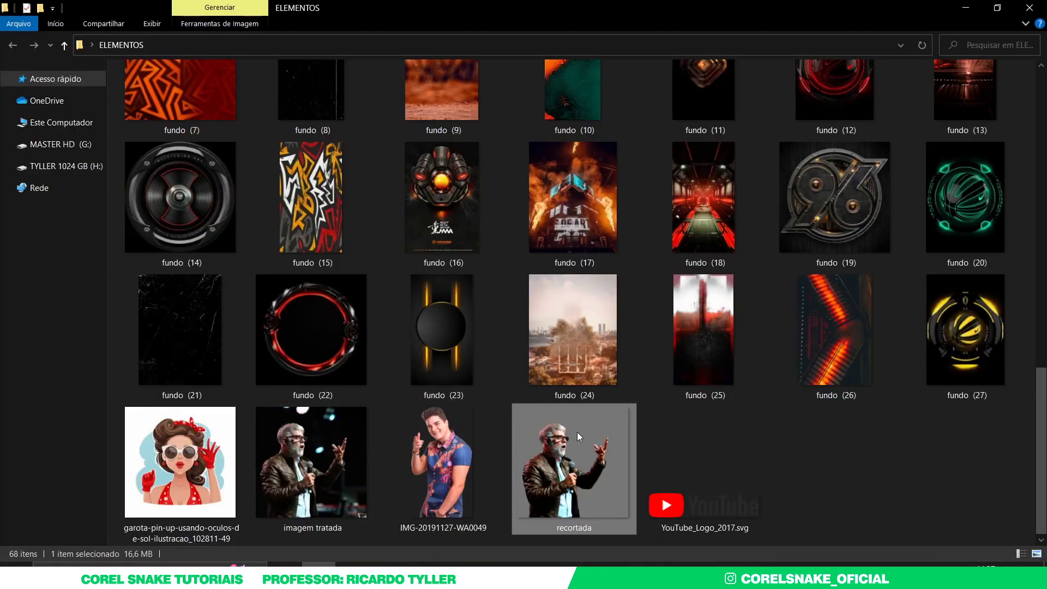
pyautogui.scroll(3, 577, 432)
pyautogui.scroll(5, 576, 431)
pyautogui.moveTo(313, 142)
pyautogui.mouseDown()
pyautogui.moveTo(421, 551)
pyautogui.moveTo(620, 389)
pyautogui.mouseUp()
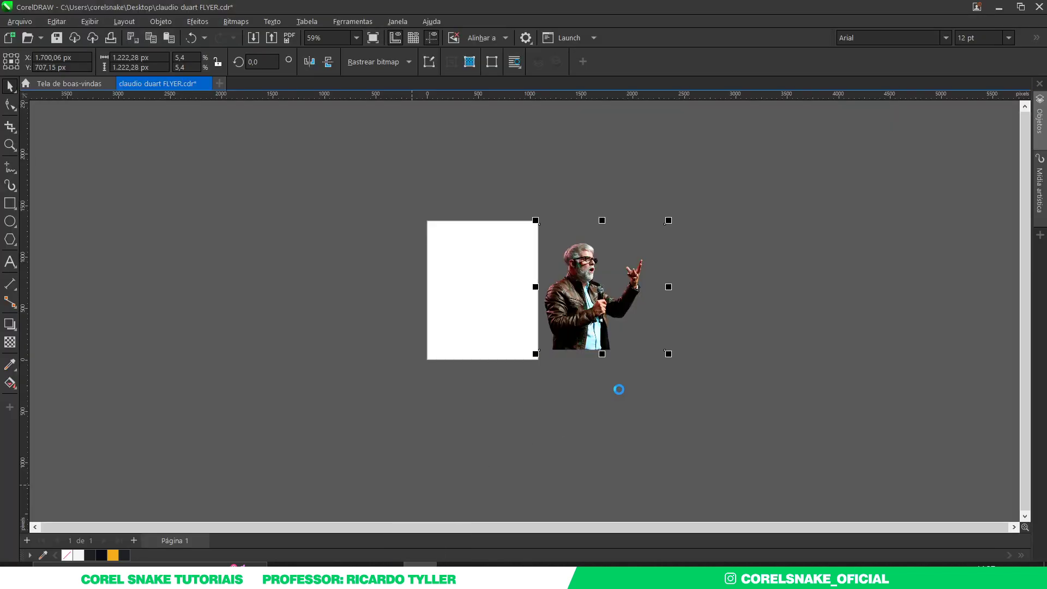
# Scale the plaid-blazer photo to about 7% and place it right of the first cutout
pyautogui.scroll(-5, 558, 381)
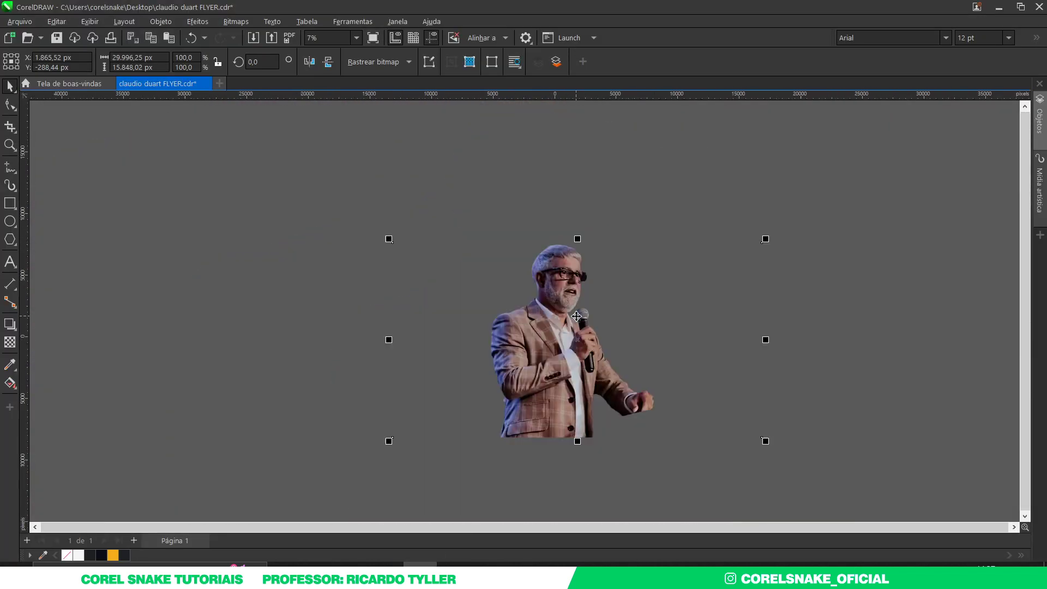
pyautogui.moveTo(765, 237)
pyautogui.mouseDown()
pyautogui.moveTo(599, 328)
pyautogui.moveTo(610, 289)
pyautogui.mouseUp()
pyautogui.scroll(3, 576, 340)
pyautogui.scroll(2, 576, 341)
pyautogui.scroll(2, 607, 290)
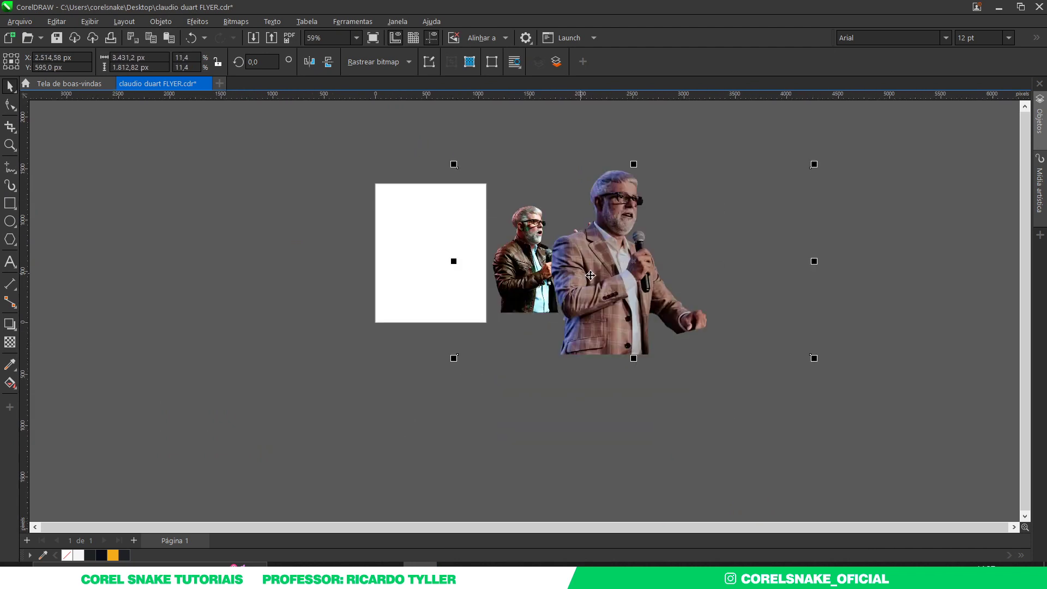
pyautogui.moveTo(813, 360); pyautogui.dragTo(760, 332)
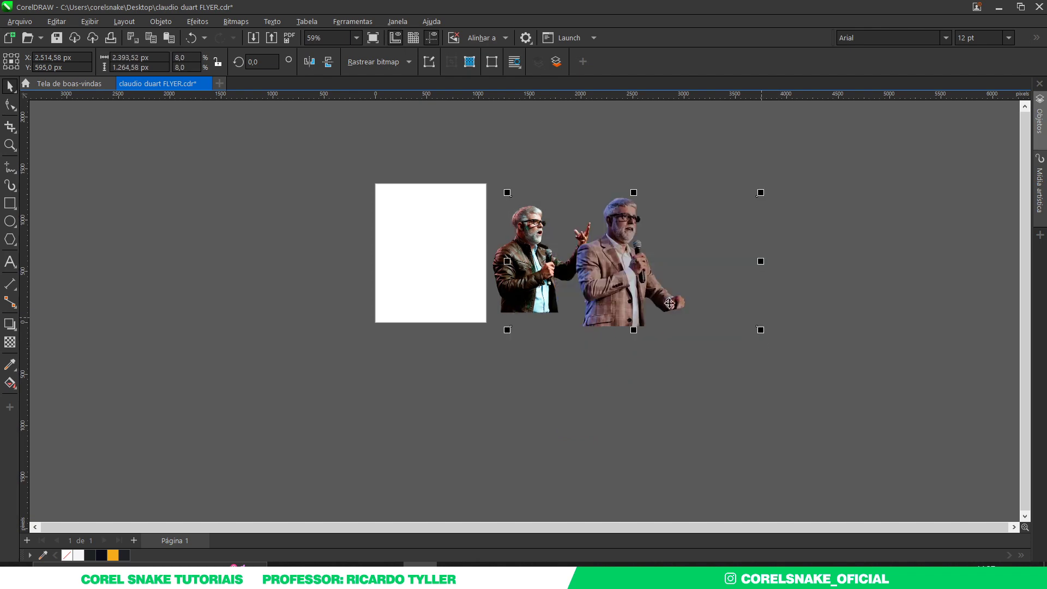
pyautogui.scroll(3, 640, 339)
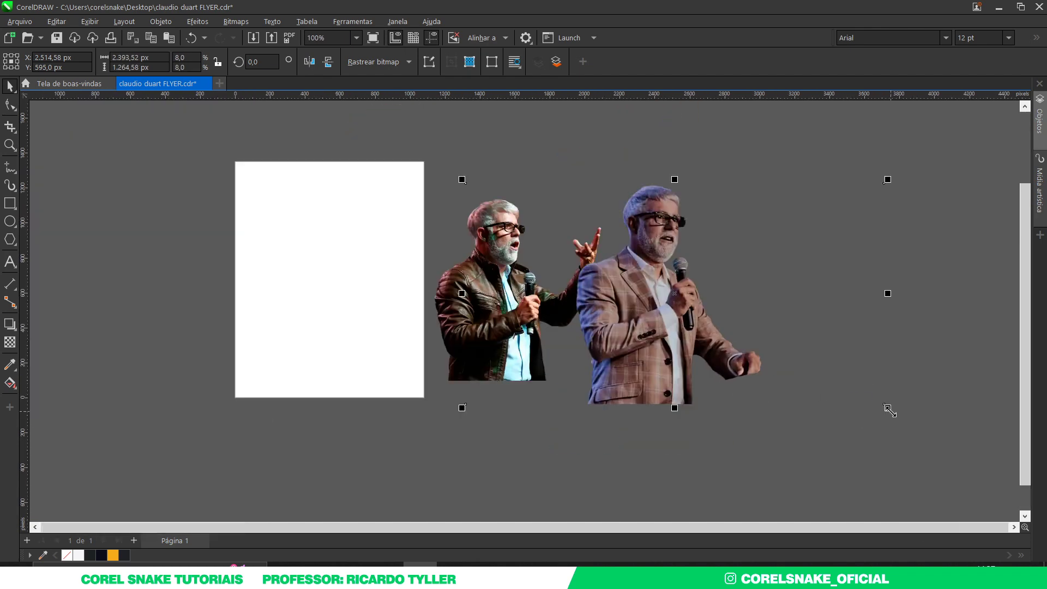
pyautogui.moveTo(887, 409); pyautogui.dragTo(860, 394)
pyautogui.moveTo(793, 363); pyautogui.dragTo(835, 360)
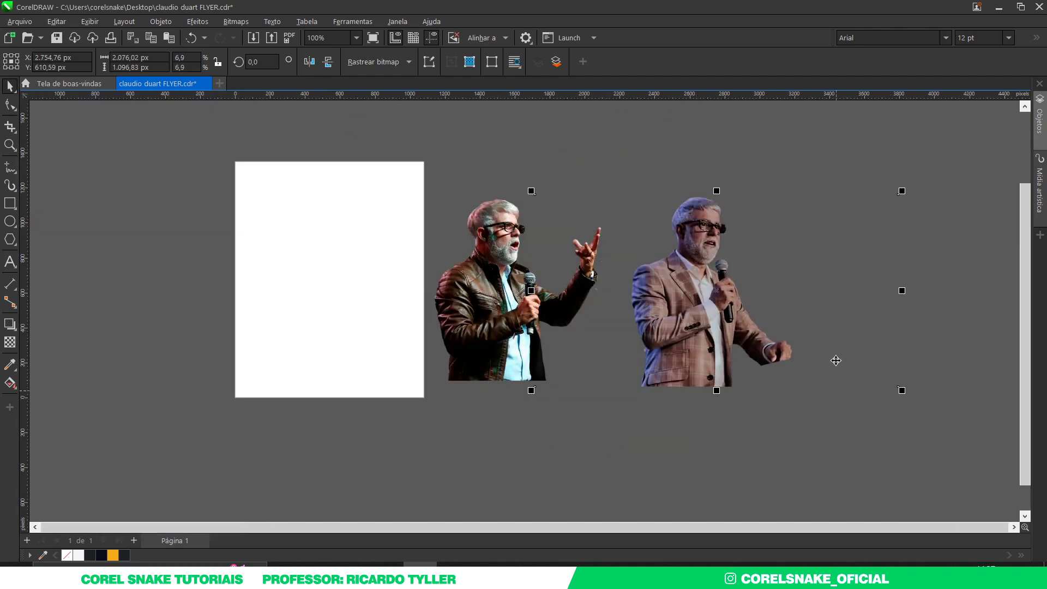
pyautogui.scroll(-1, 387, 234)
pyautogui.scroll(1, 612, 234)
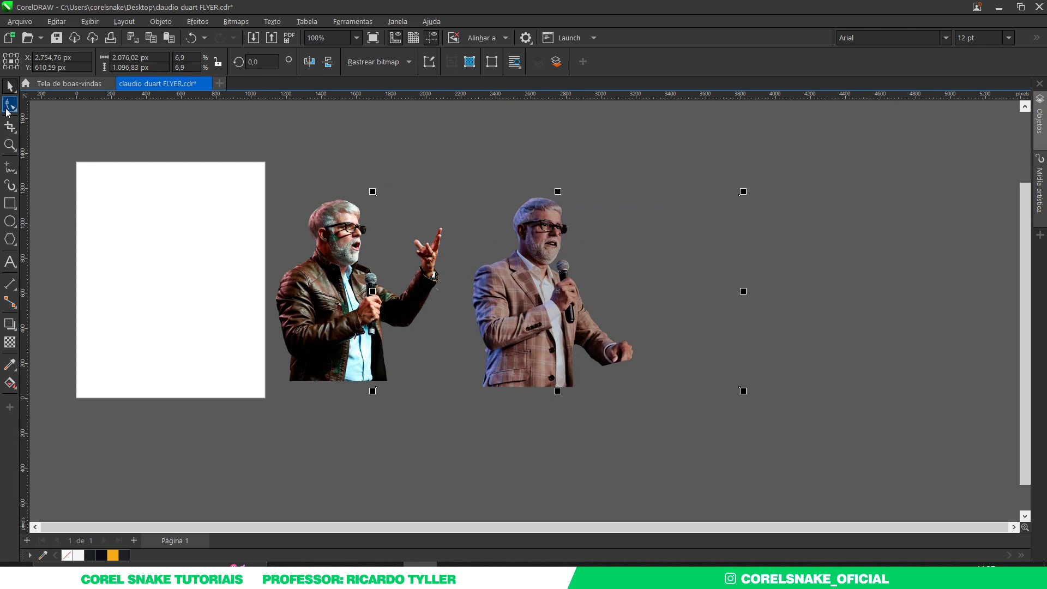
# Crop the blazer photo's empty right margin inward with the Shape tool
pyautogui.click(10, 104)
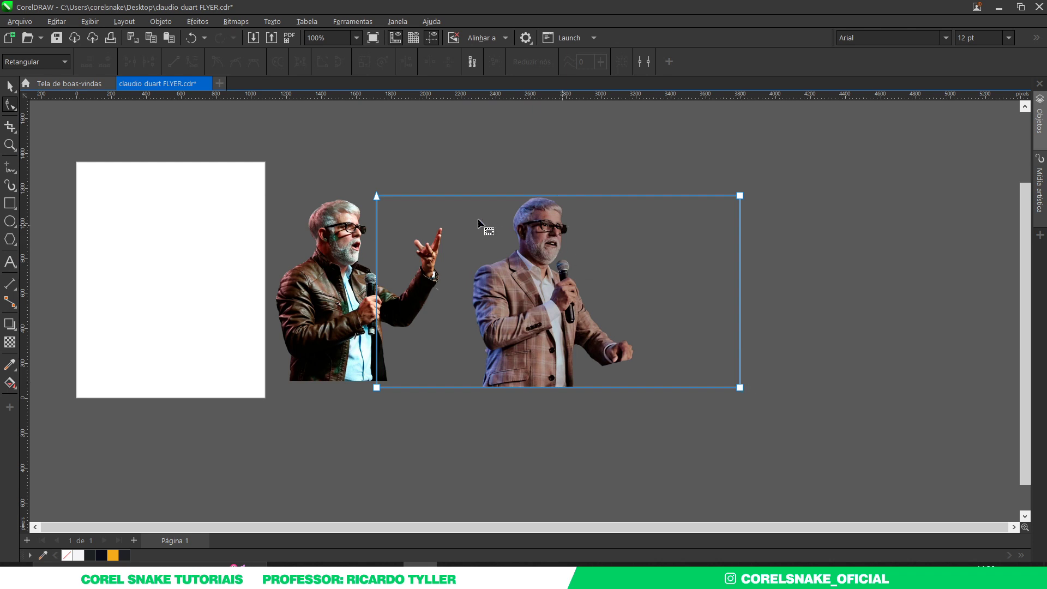
pyautogui.moveTo(718, 147)
pyautogui.mouseDown()
pyautogui.moveTo(769, 406)
pyautogui.moveTo(642, 387)
pyautogui.mouseUp()
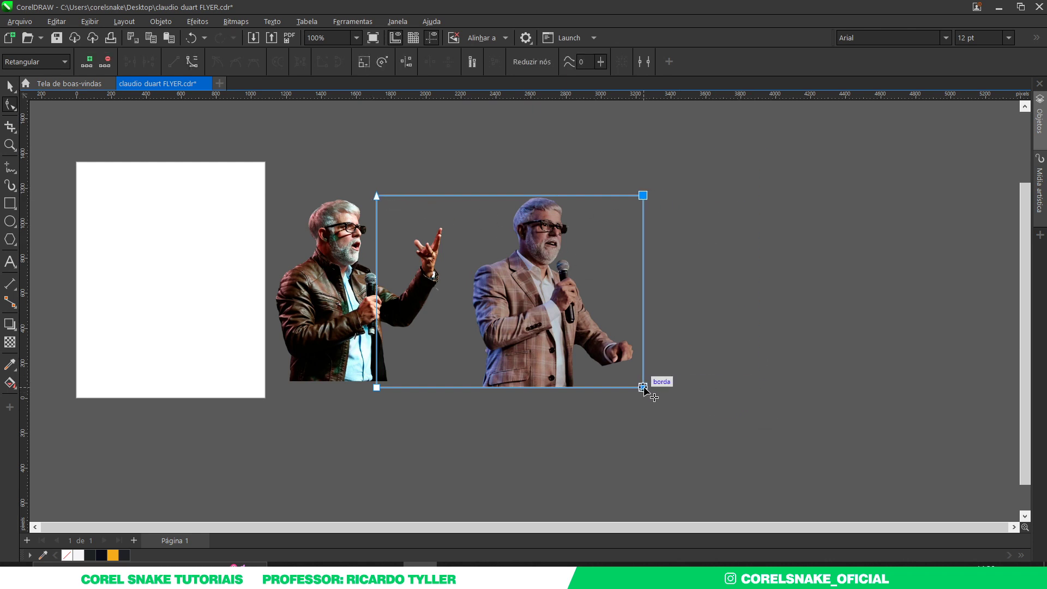
pyautogui.moveTo(327, 155)
pyautogui.mouseDown()
pyautogui.moveTo(384, 349)
pyautogui.moveTo(382, 403)
pyautogui.moveTo(460, 387)
pyautogui.mouseUp()
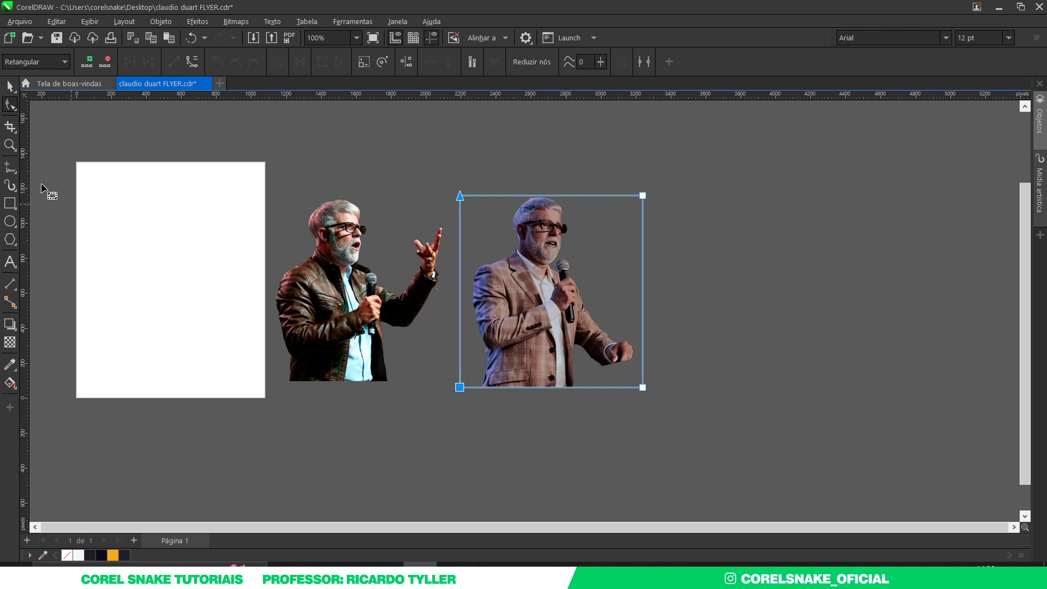
pyautogui.press('space')
pyautogui.press('Tab')
# Trim the leather-jacket photo's side edges in closer to the figure
pyautogui.click(10, 105)
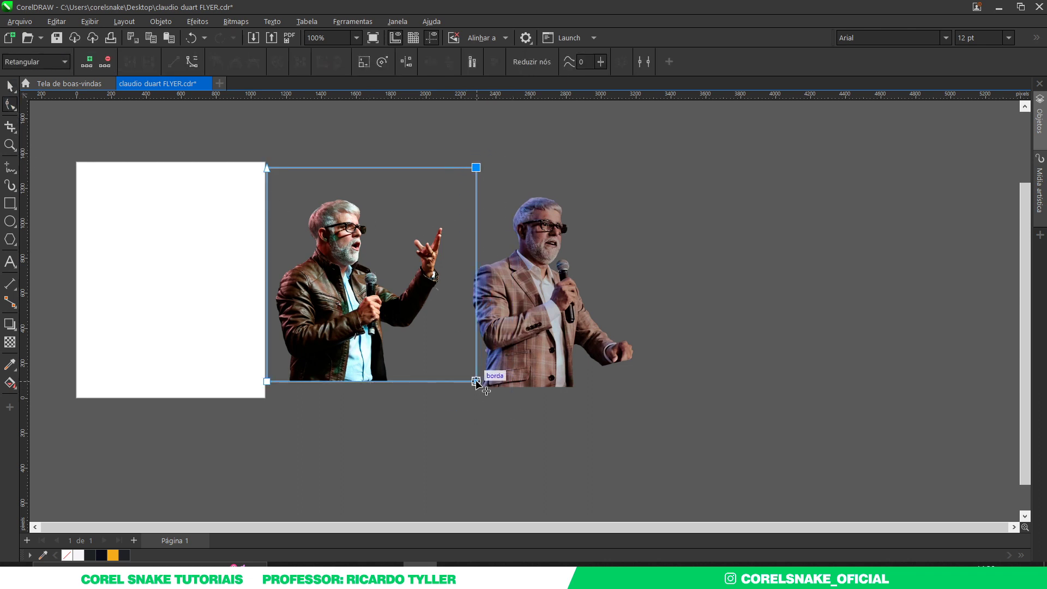
pyautogui.moveTo(480, 381); pyautogui.dragTo(451, 381)
pyautogui.moveTo(237, 129)
pyautogui.mouseDown()
pyautogui.moveTo(262, 365)
pyautogui.moveTo(273, 381)
pyautogui.mouseUp()
# Create a rectangle covering the whole flyer page
pyautogui.press('space')
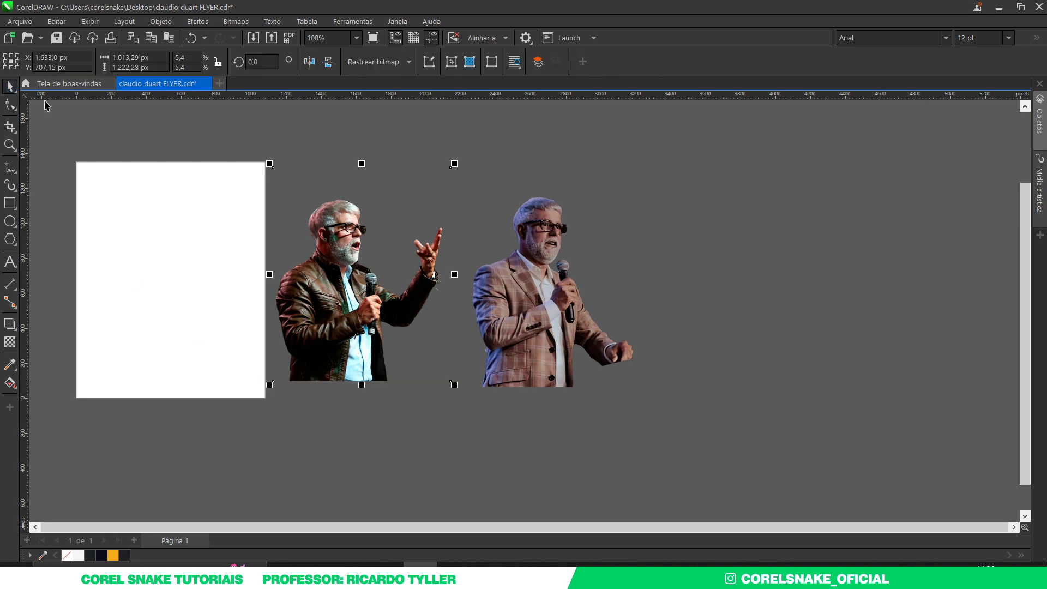
pyautogui.scroll(2, 468, 212)
pyautogui.scroll(-2, 627, 243)
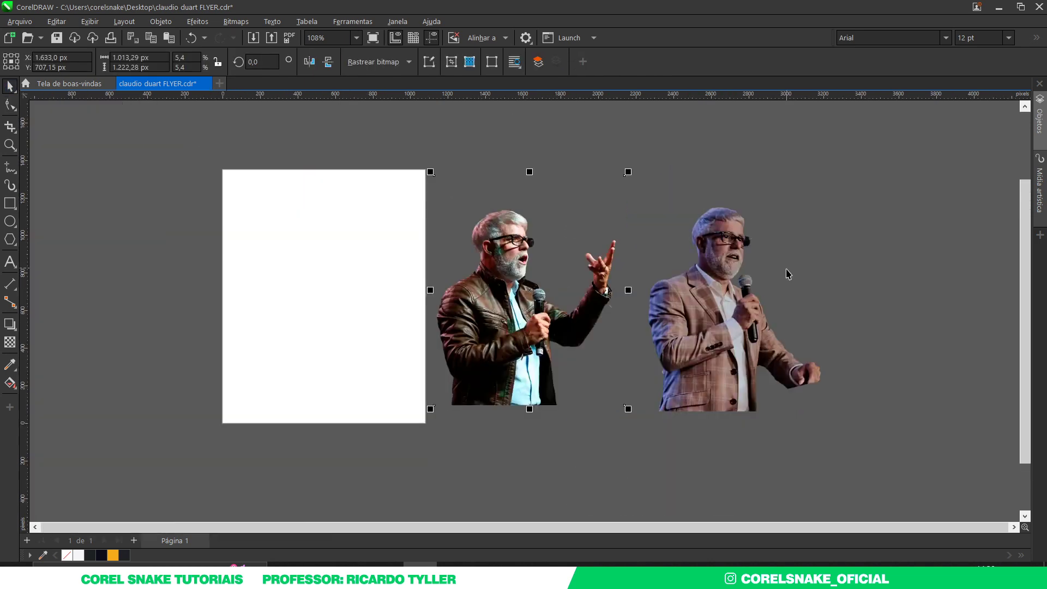
pyautogui.scroll(-2, 785, 271)
pyautogui.scroll(2, 645, 274)
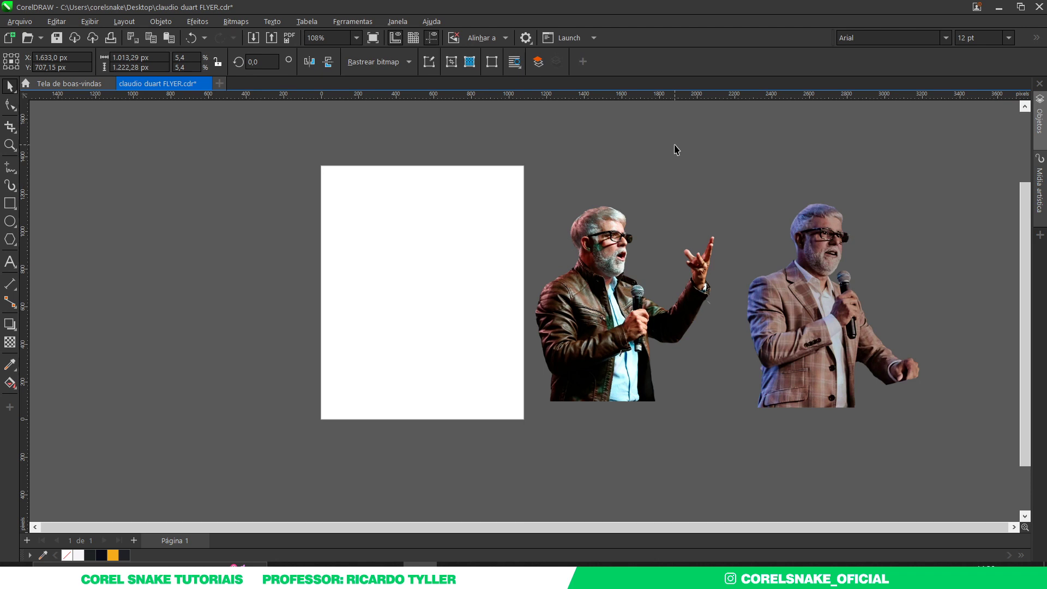
pyautogui.click(575, 187)
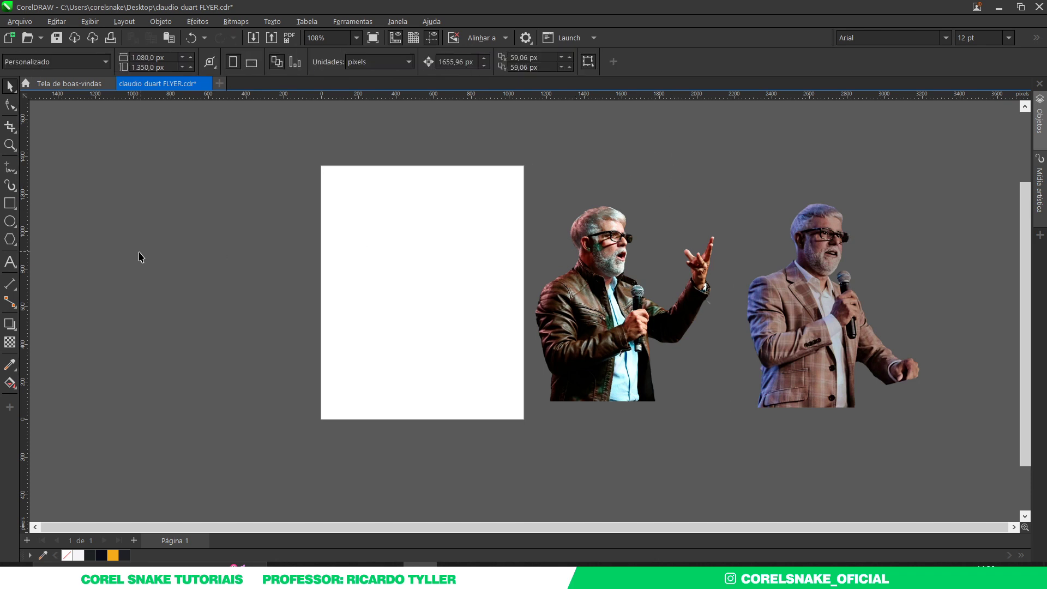
pyautogui.doubleClick(10, 202)
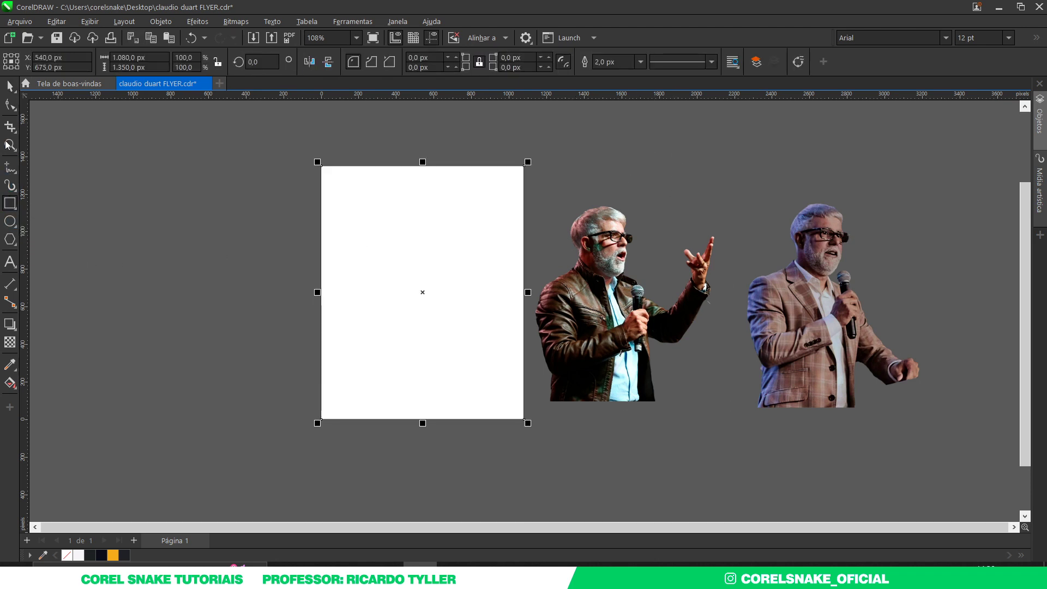
# Remove the rectangle's outline, narrow it to a third of the page, and fill it dark grey
pyautogui.click(10, 86)
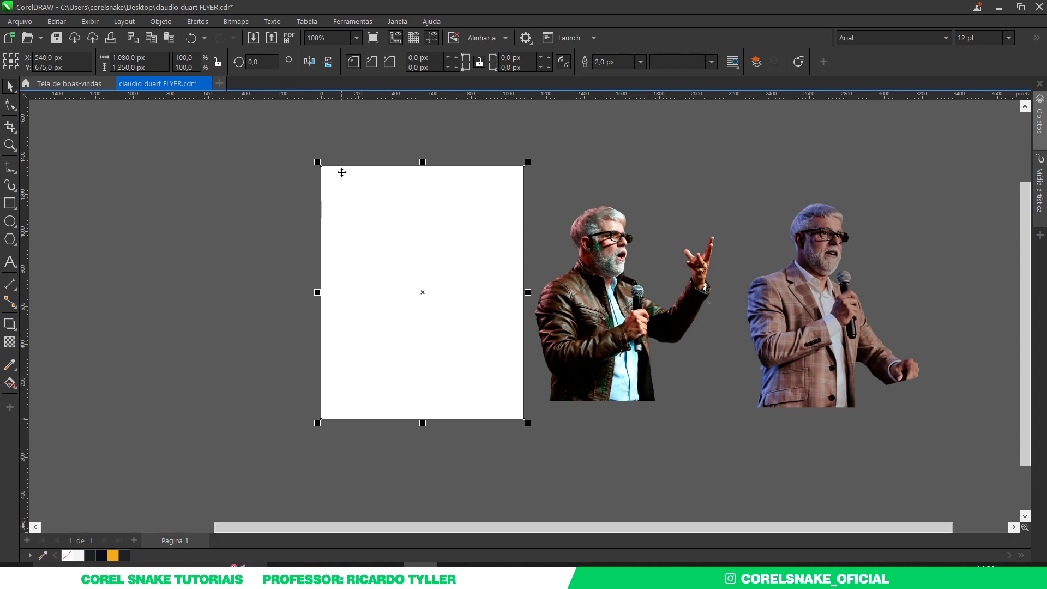
pyautogui.scroll(2, 342, 172)
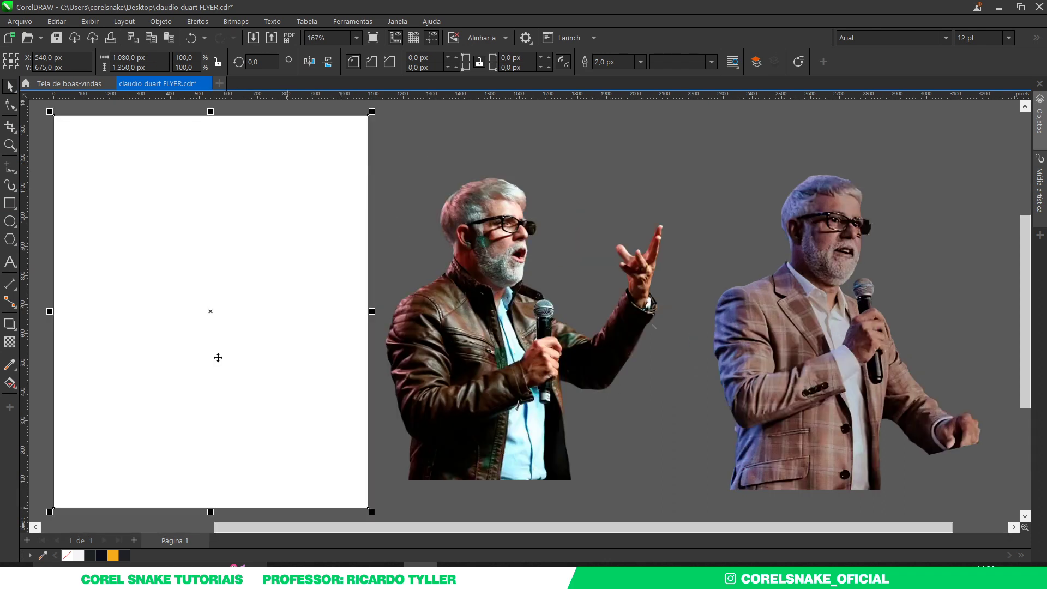
pyautogui.rightClick(70, 555)
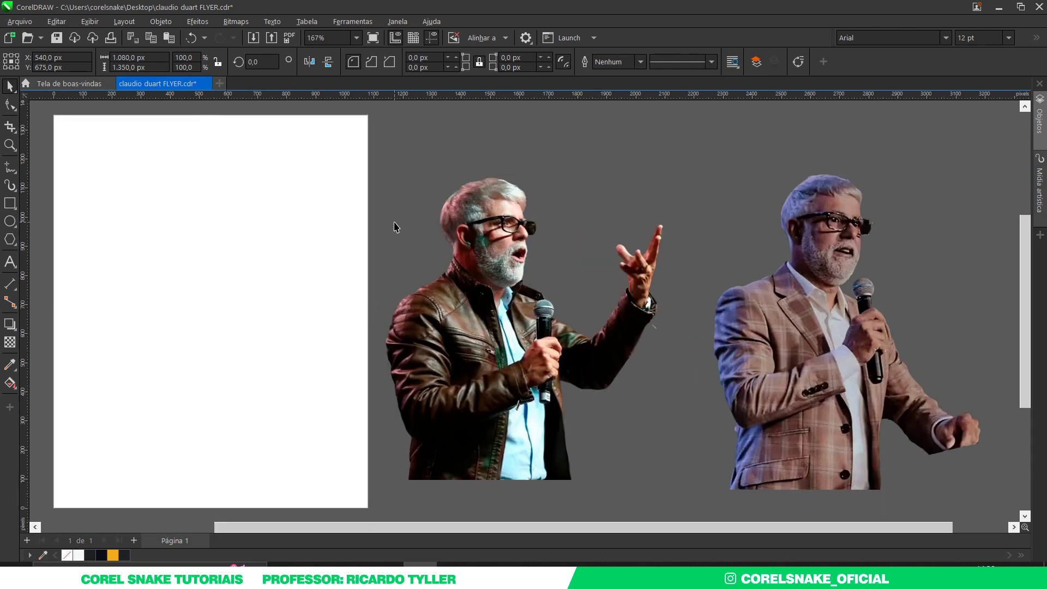
pyautogui.moveTo(373, 312); pyautogui.dragTo(175, 327)
pyautogui.click(89, 555)
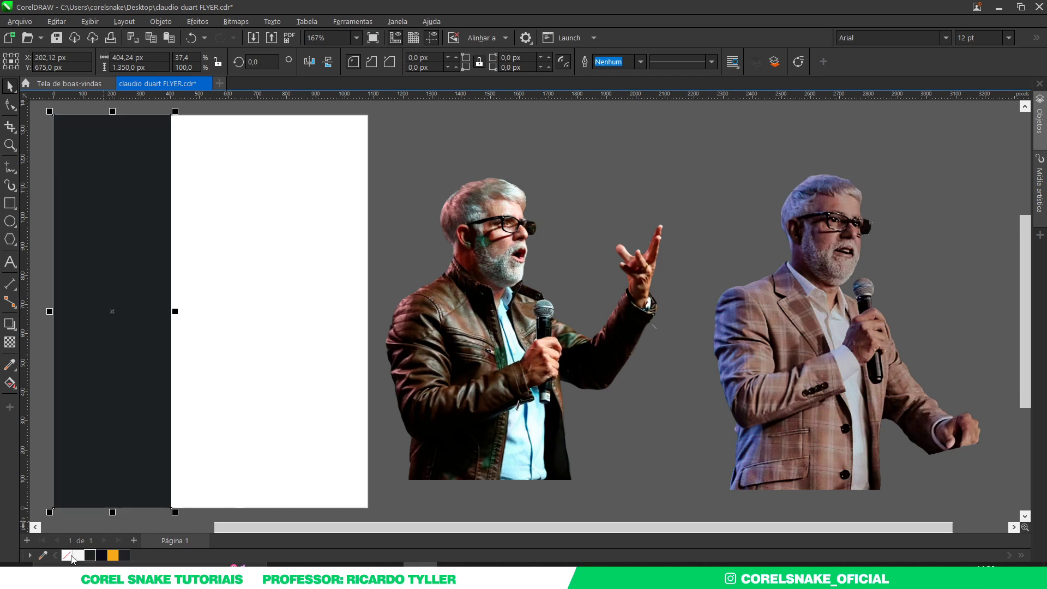
pyautogui.scroll(-2, 765, 357)
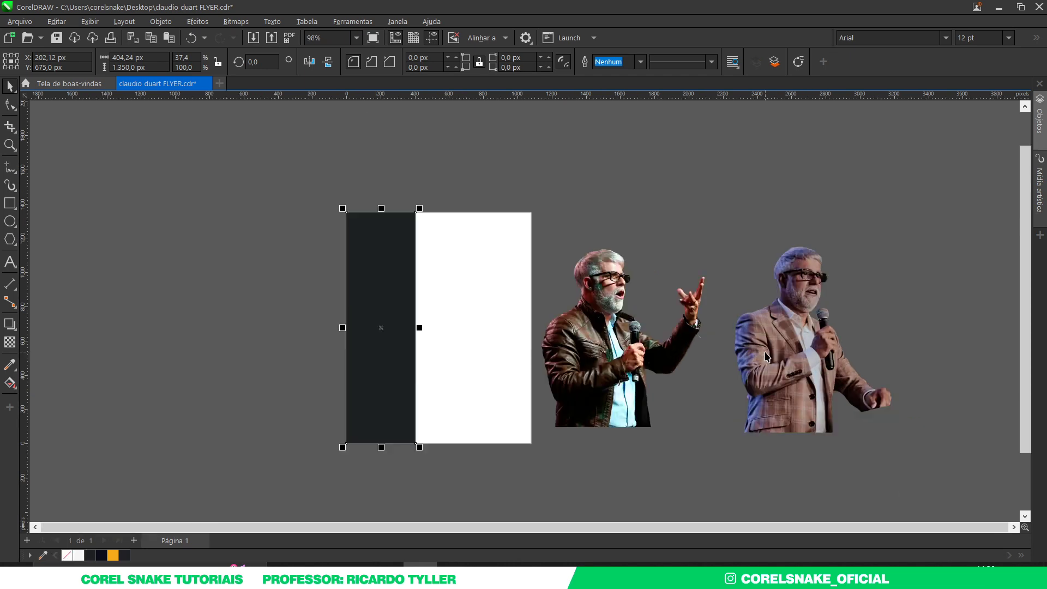
# Move the leather-jacket photo onto the white part of the page
pyautogui.moveTo(635, 357); pyautogui.dragTo(506, 349)
pyautogui.scroll(4, 546, 351)
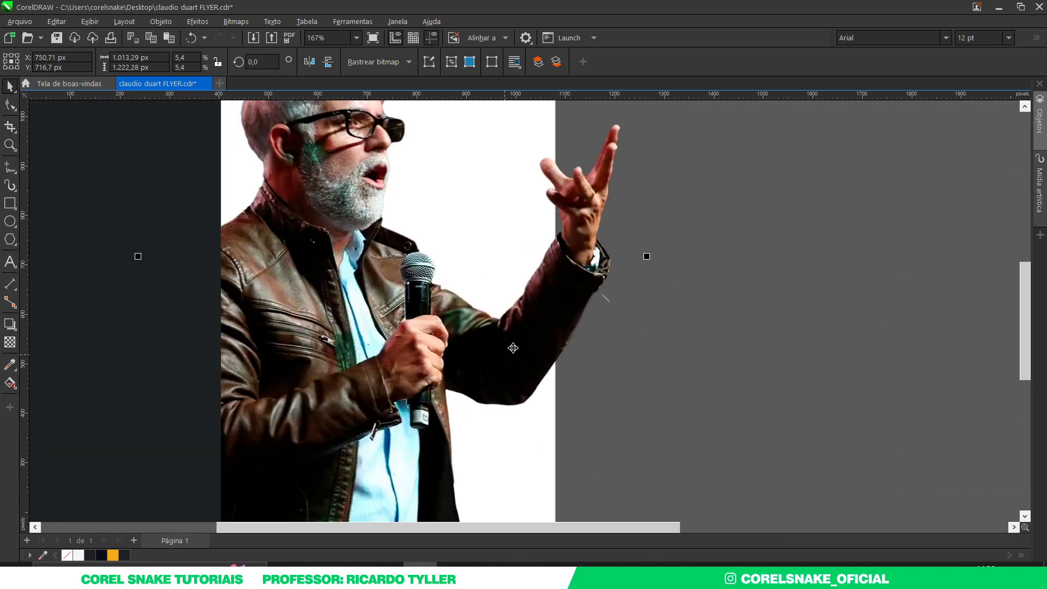
pyautogui.scroll(-2, 556, 347)
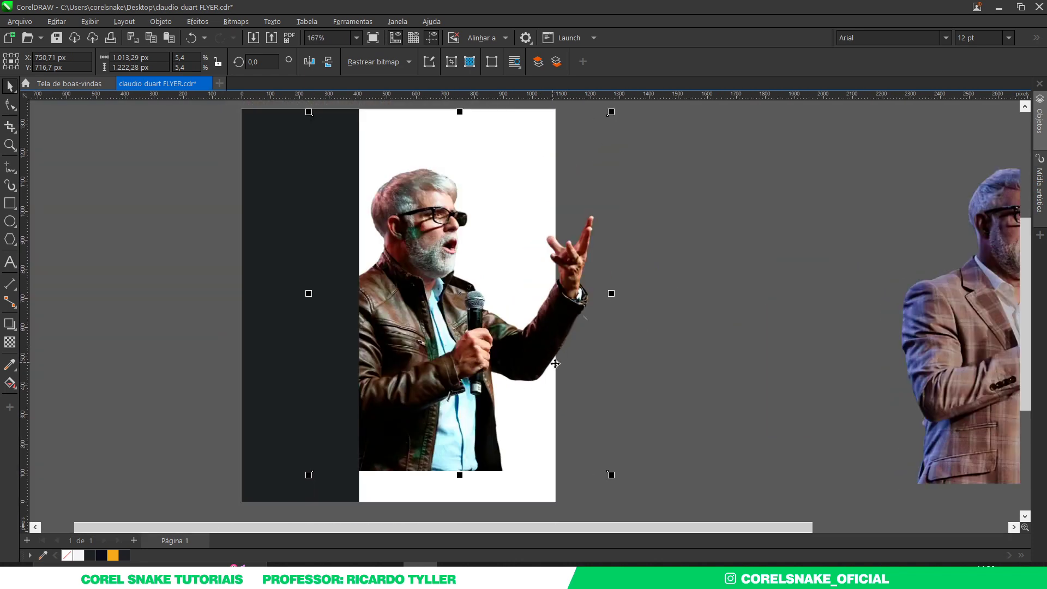
# Start a Pen-tool path with a curved segment along the microphone's edge
pyautogui.click(11, 168)
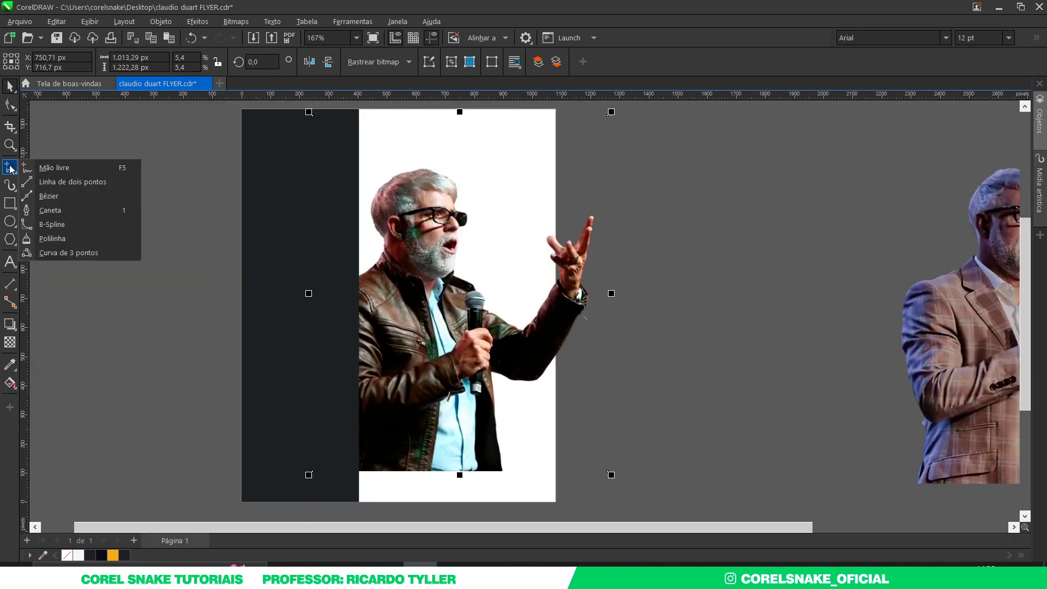
pyautogui.click(58, 211)
pyautogui.scroll(2, 506, 294)
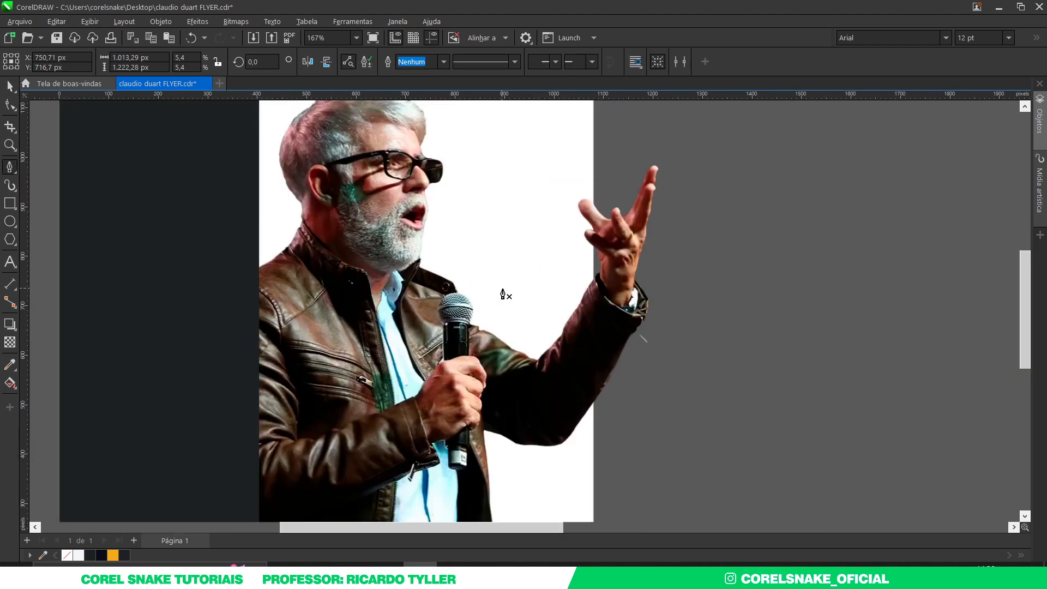
pyautogui.scroll(7, 449, 345)
pyautogui.scroll(3, 467, 397)
pyautogui.click(407, 215)
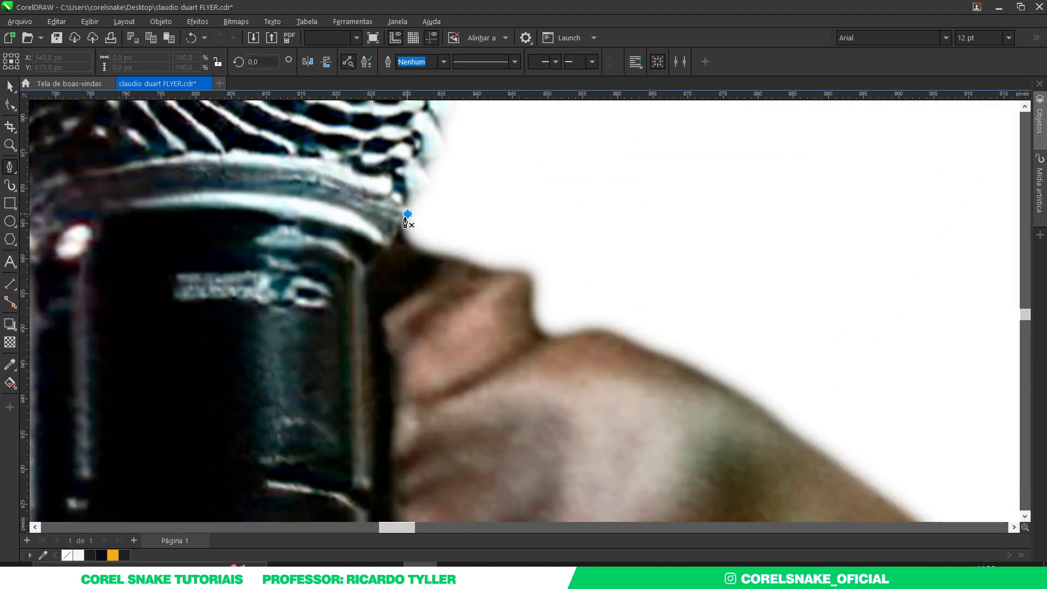
pyautogui.moveTo(371, 265); pyautogui.dragTo(364, 277)
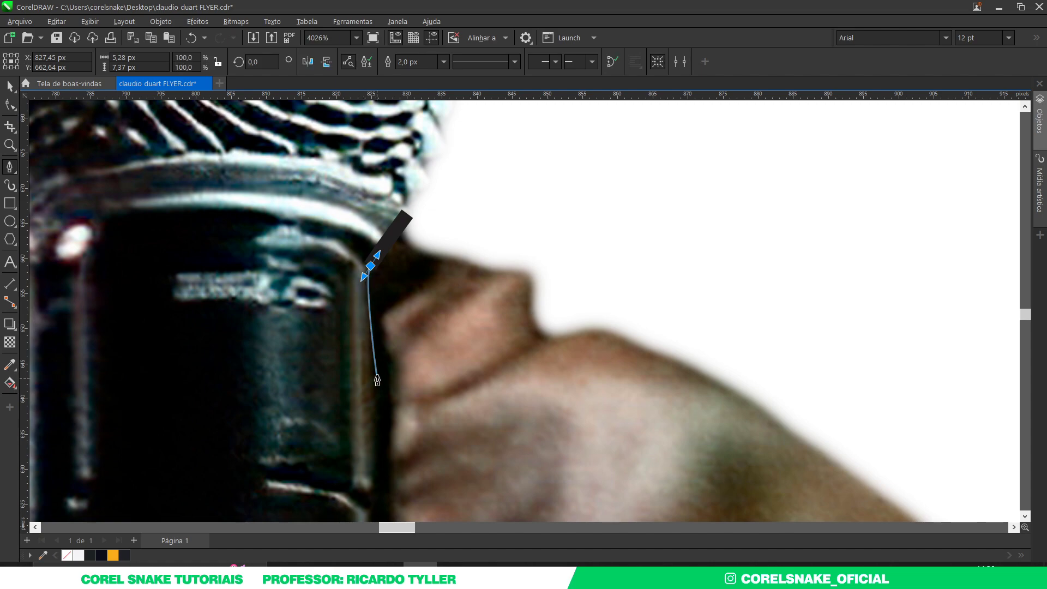
pyautogui.scroll(-4, 376, 354)
pyautogui.scroll(4, 385, 436)
pyautogui.scroll(-4, 395, 425)
pyautogui.scroll(3, 401, 410)
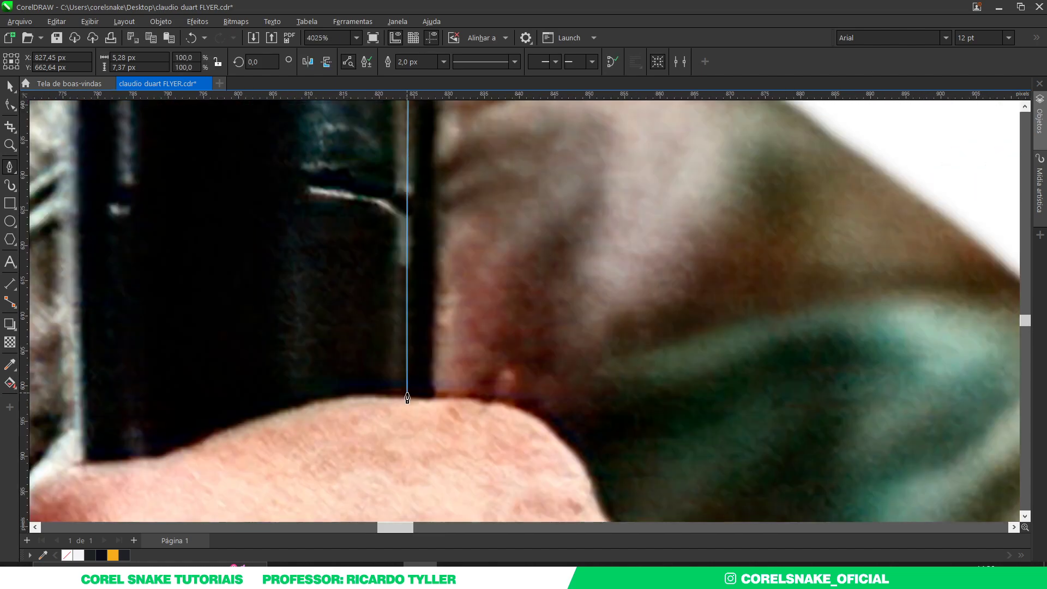
# Trace curved nodes around the hand, knuckle and finger edges
pyautogui.click(402, 410)
pyautogui.scroll(-3, 401, 410)
pyautogui.scroll(3, 455, 395)
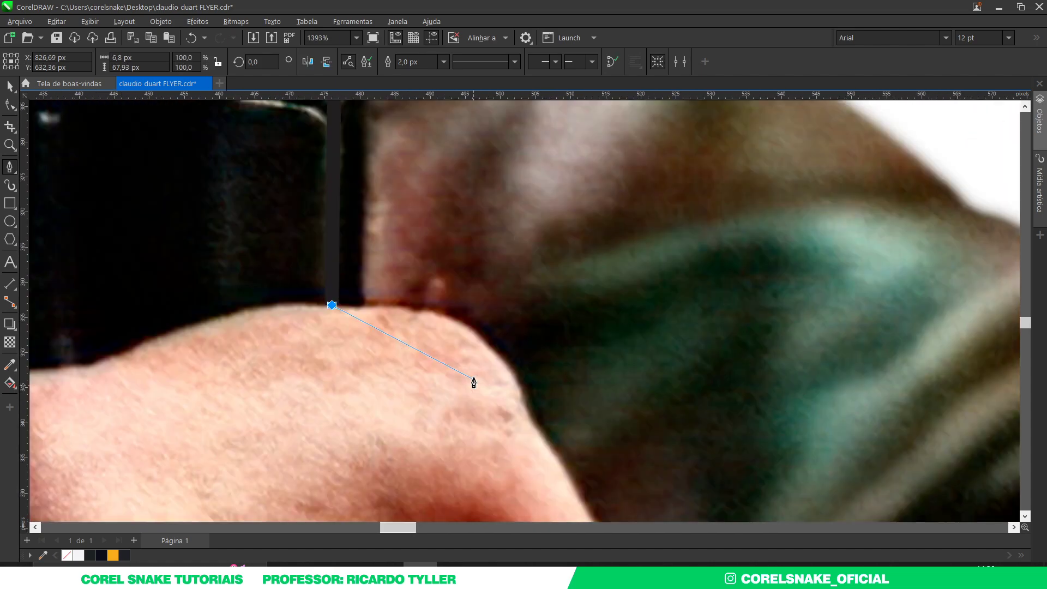
pyautogui.moveTo(467, 328); pyautogui.dragTo(503, 363)
pyautogui.scroll(-3, 503, 362)
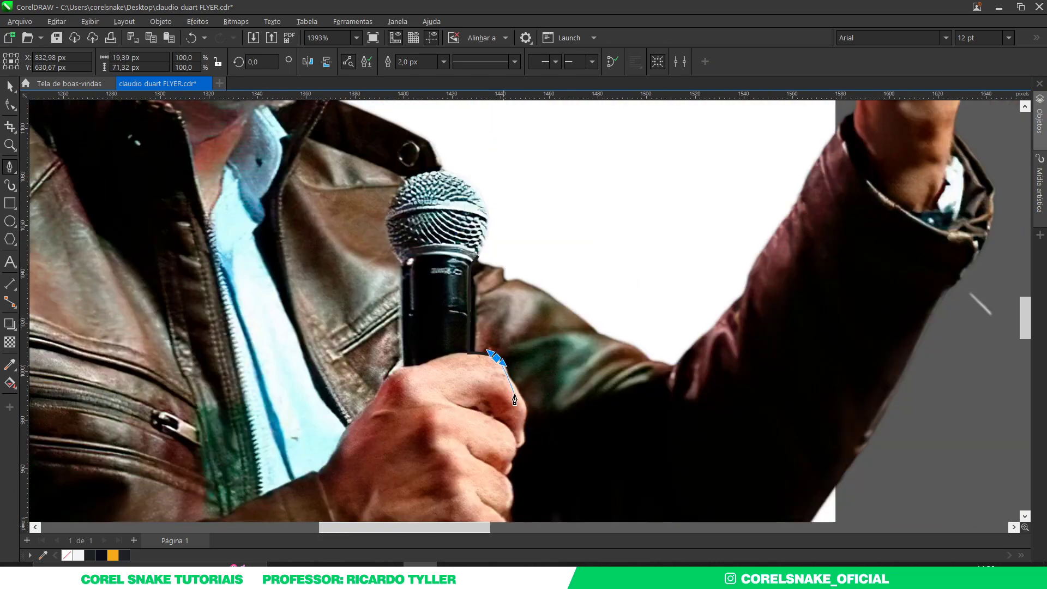
pyautogui.scroll(3, 498, 349)
pyautogui.moveTo(490, 317); pyautogui.dragTo(508, 347)
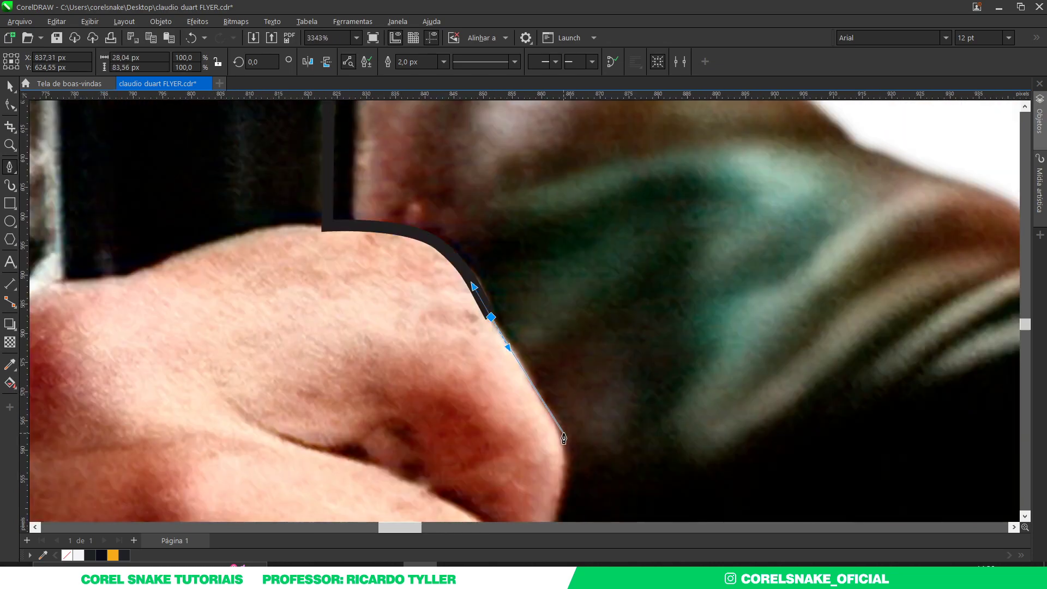
pyautogui.scroll(-3, 526, 380)
pyautogui.scroll(3, 531, 378)
pyautogui.scroll(3, 531, 379)
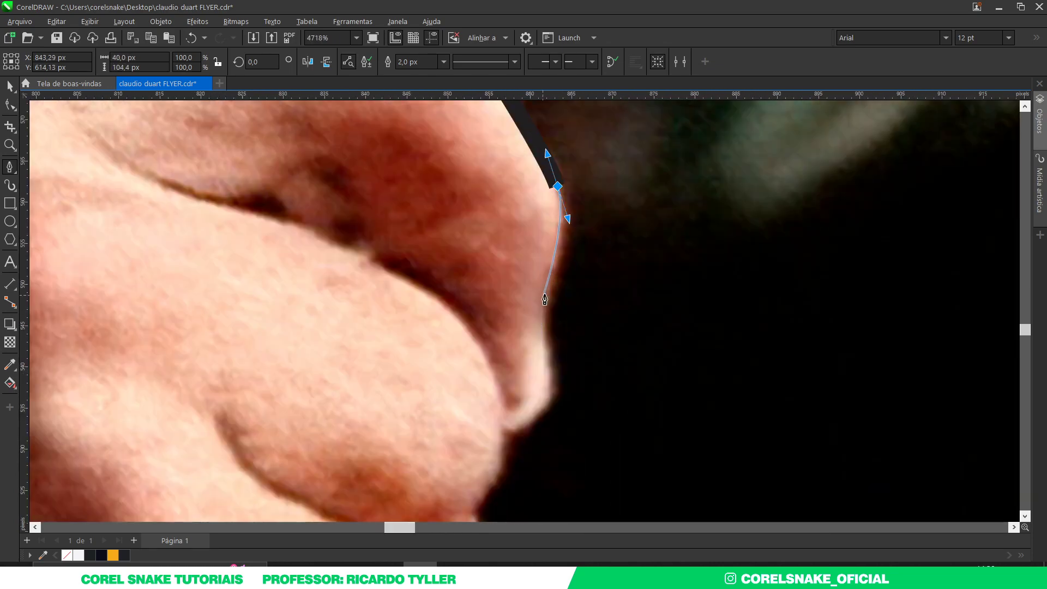
pyautogui.moveTo(550, 392); pyautogui.dragTo(545, 410)
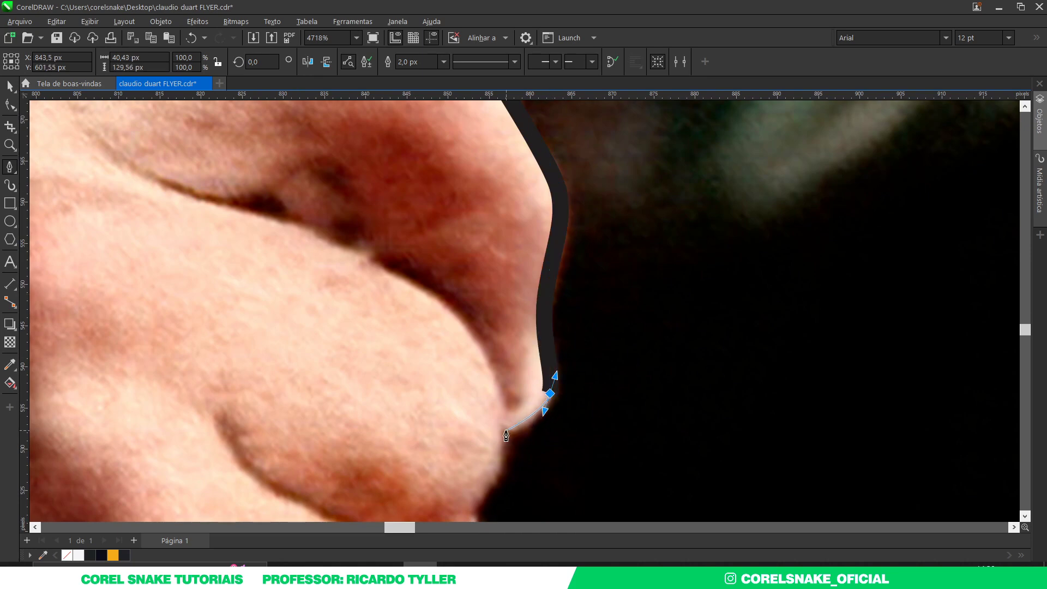
pyautogui.click(505, 436)
pyautogui.scroll(-3, 504, 436)
pyautogui.scroll(5, 529, 271)
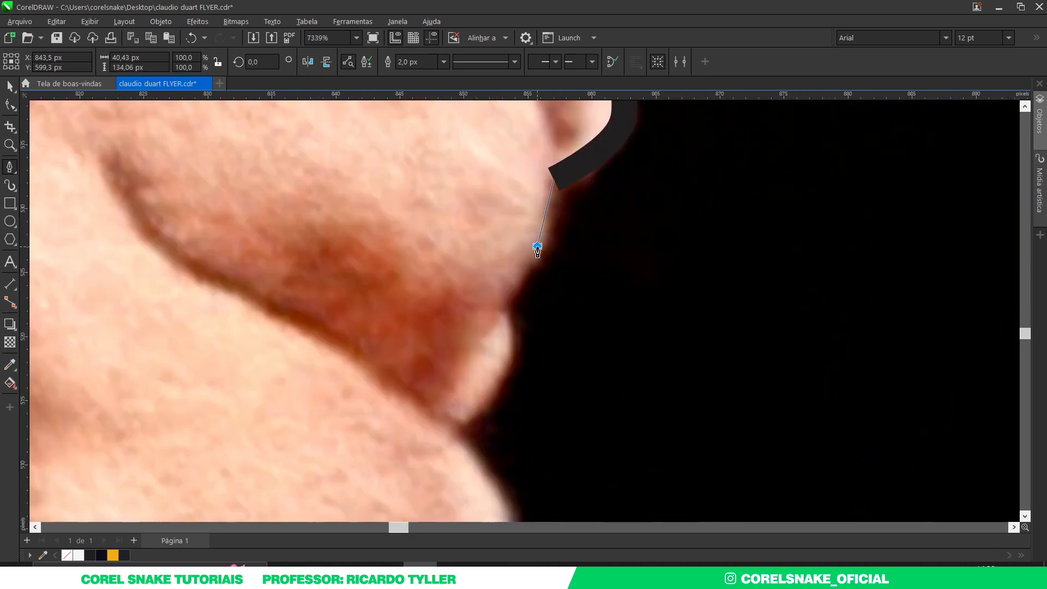
pyautogui.moveTo(504, 303); pyautogui.dragTo(506, 329)
pyautogui.moveTo(498, 378); pyautogui.dragTo(486, 404)
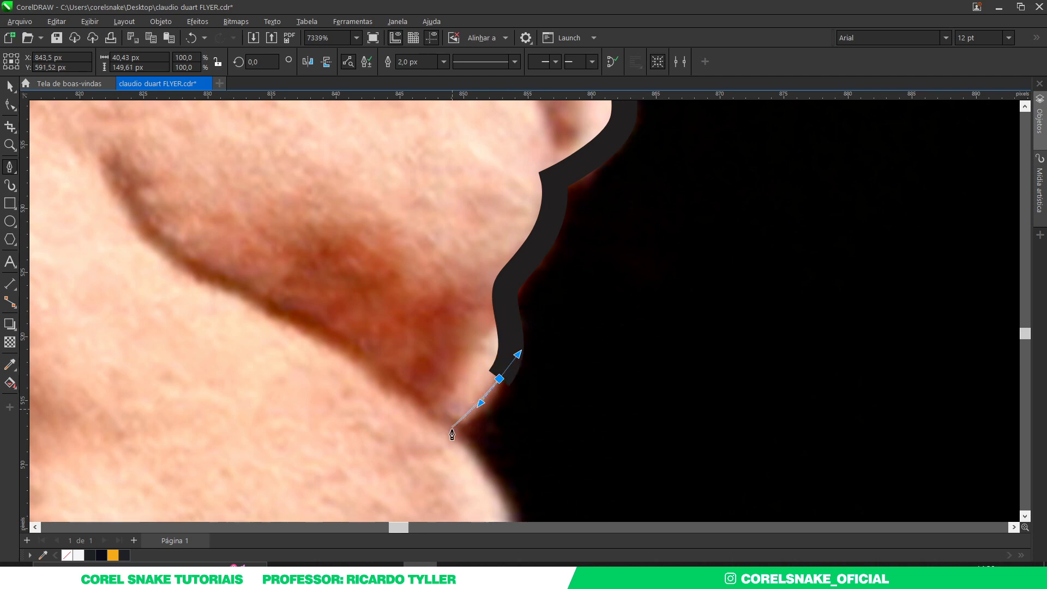
pyautogui.scroll(-4, 458, 425)
pyautogui.scroll(3, 457, 381)
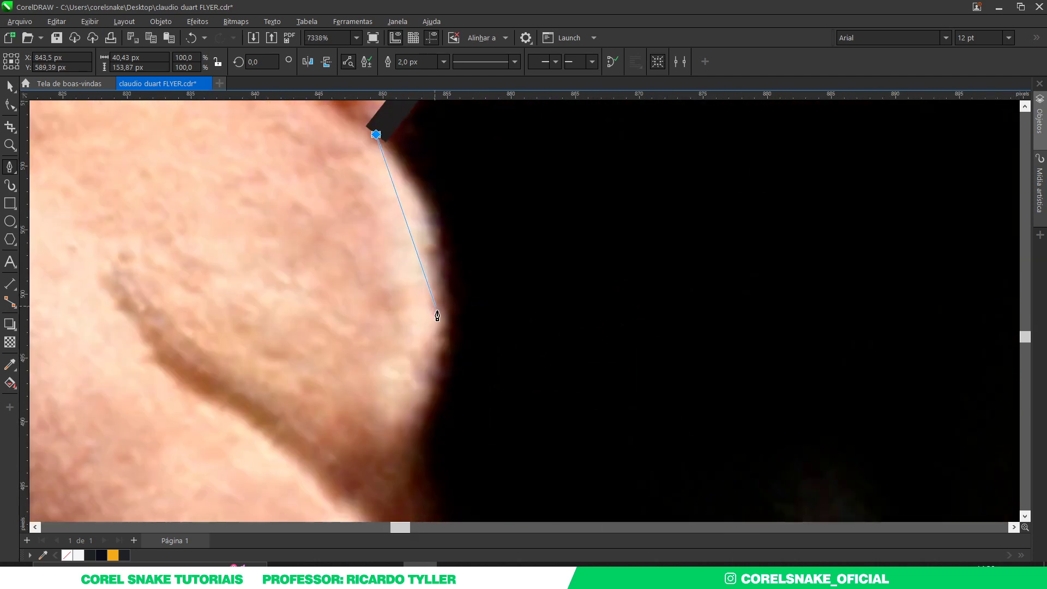
pyautogui.moveTo(434, 303)
pyautogui.mouseDown()
pyautogui.moveTo(435, 425)
pyautogui.moveTo(391, 448)
pyautogui.mouseUp()
# Undo a misplaced node and continue the path down to a corner below the hand
pyautogui.scroll(3, 431, 431)
pyautogui.scroll(-2, 391, 448)
pyautogui.scroll(1, 403, 338)
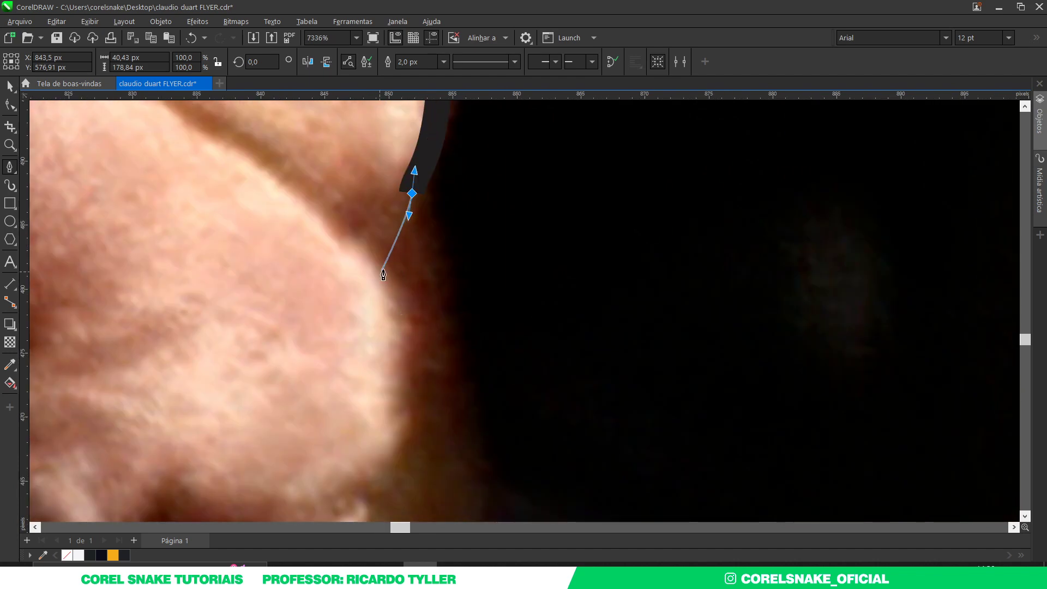
pyautogui.hotkey('ctrl', 'z')
pyautogui.scroll(-2, 357, 243)
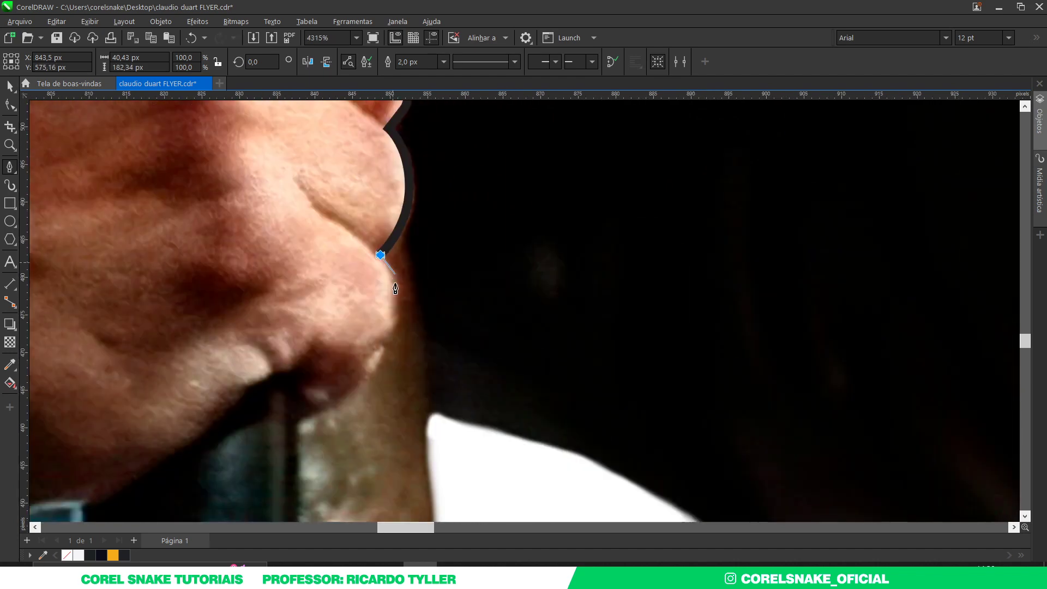
pyautogui.scroll(2, 390, 292)
pyautogui.moveTo(401, 283); pyautogui.dragTo(411, 350)
pyautogui.scroll(-3, 411, 350)
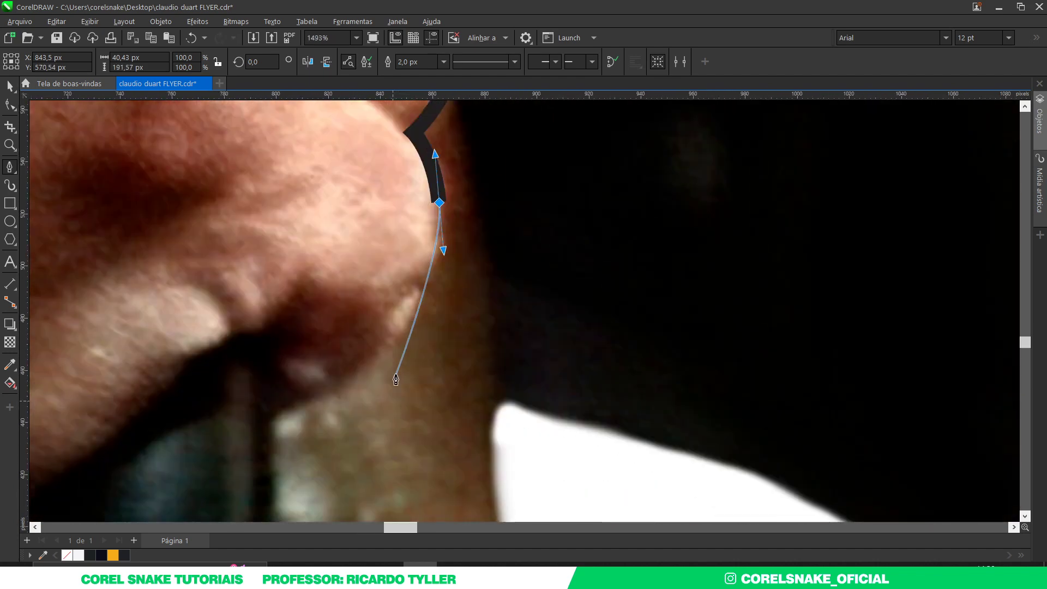
pyautogui.click(392, 338)
pyautogui.scroll(-2, 430, 335)
pyautogui.moveTo(430, 335); pyautogui.dragTo(452, 337)
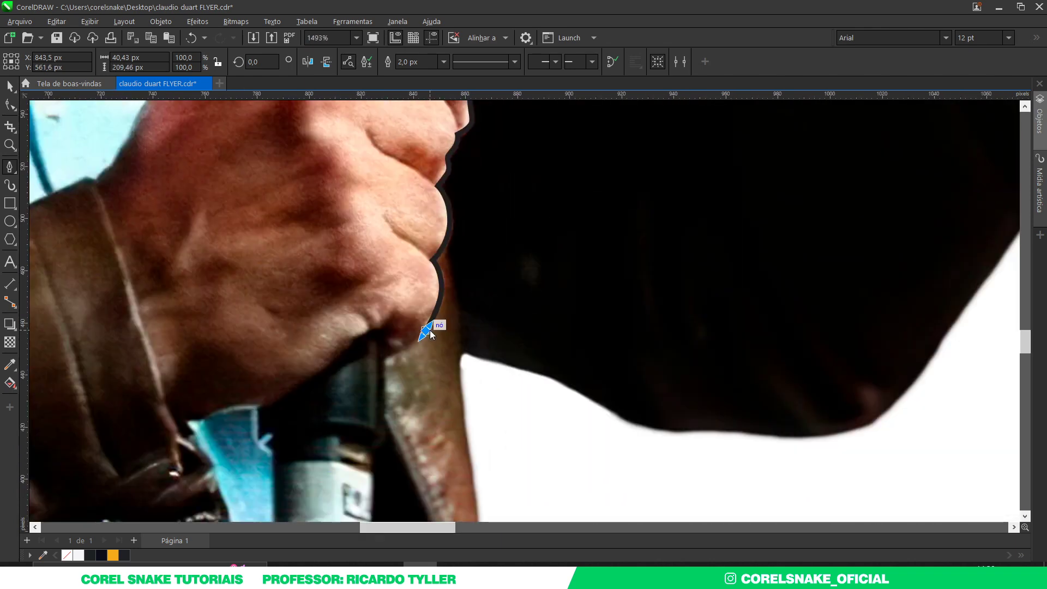
pyautogui.scroll(1, 444, 327)
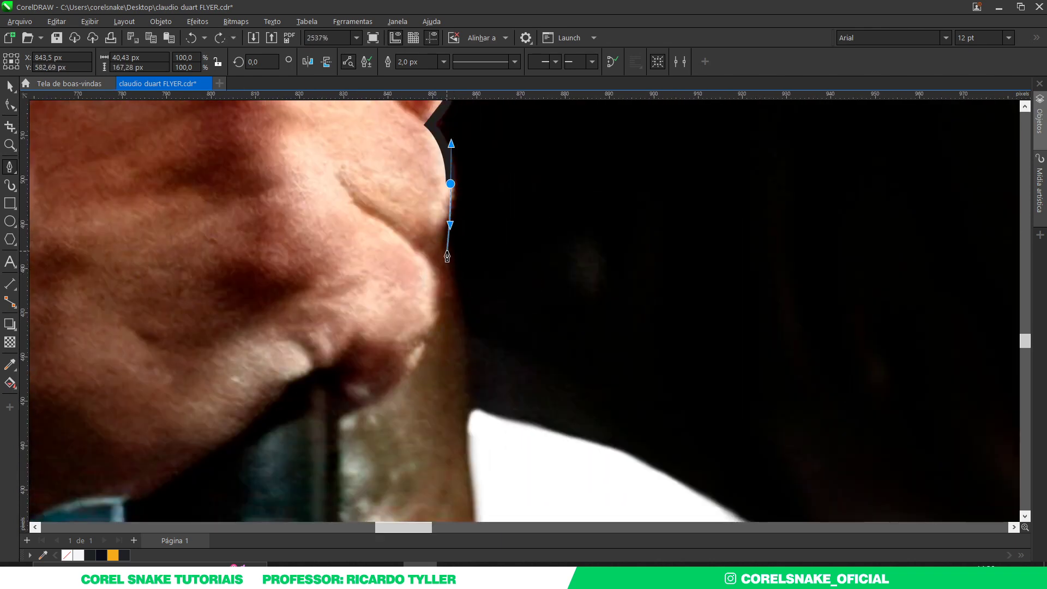
pyautogui.moveTo(454, 254); pyautogui.dragTo(441, 231)
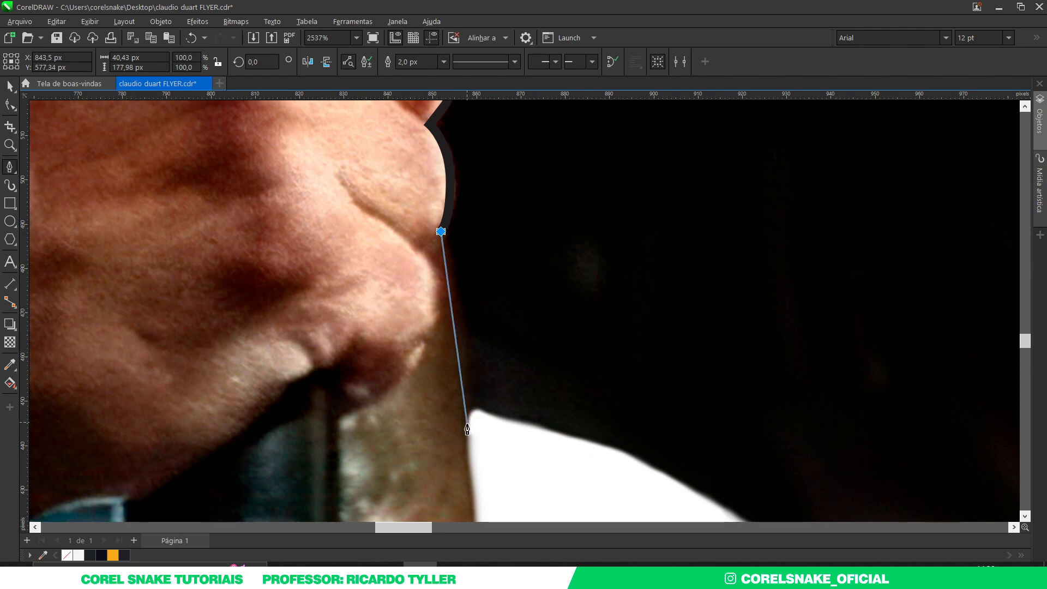
pyautogui.scroll(-4, 477, 406)
pyautogui.click(519, 466)
# Add a node beside the raised arm and curve the path back to the microphone
pyautogui.scroll(-1, 679, 424)
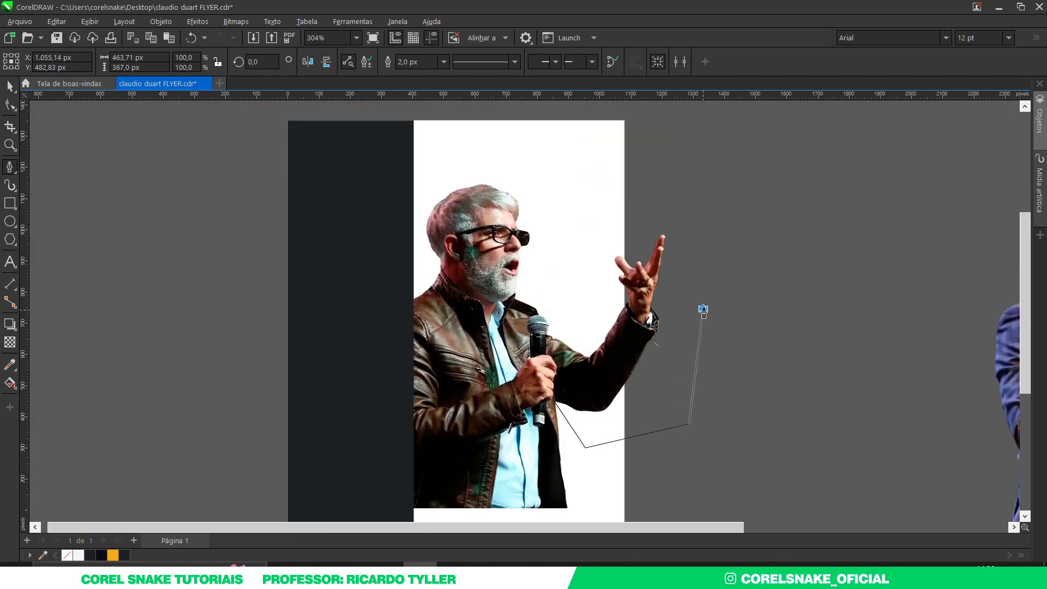
pyautogui.click(694, 187)
pyautogui.scroll(1, 610, 207)
pyautogui.scroll(1, 548, 283)
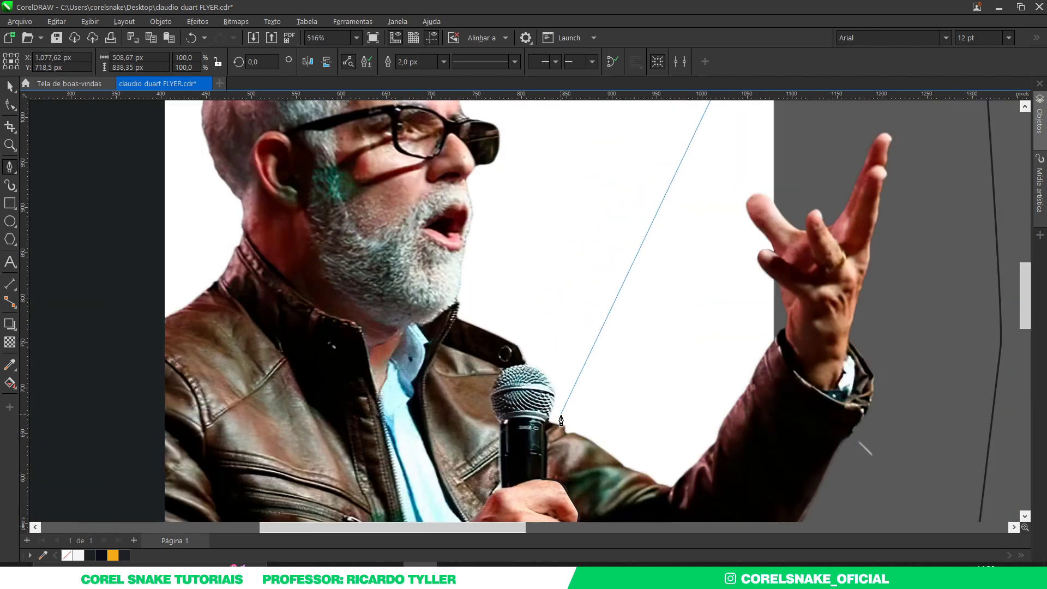
pyautogui.moveTo(546, 421); pyautogui.dragTo(571, 413)
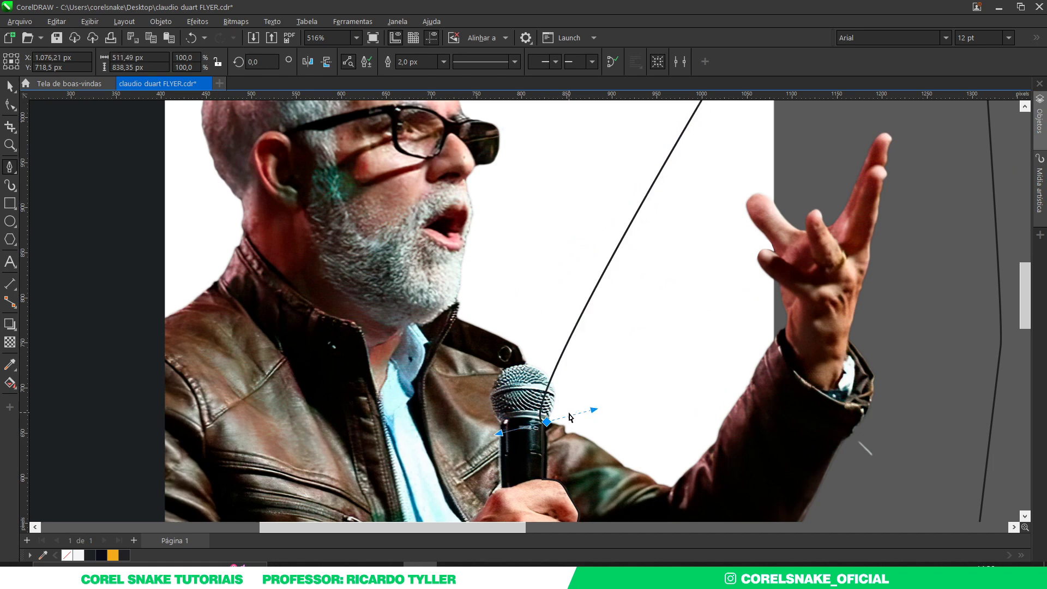
pyautogui.hotkey('ctrl', 'z')
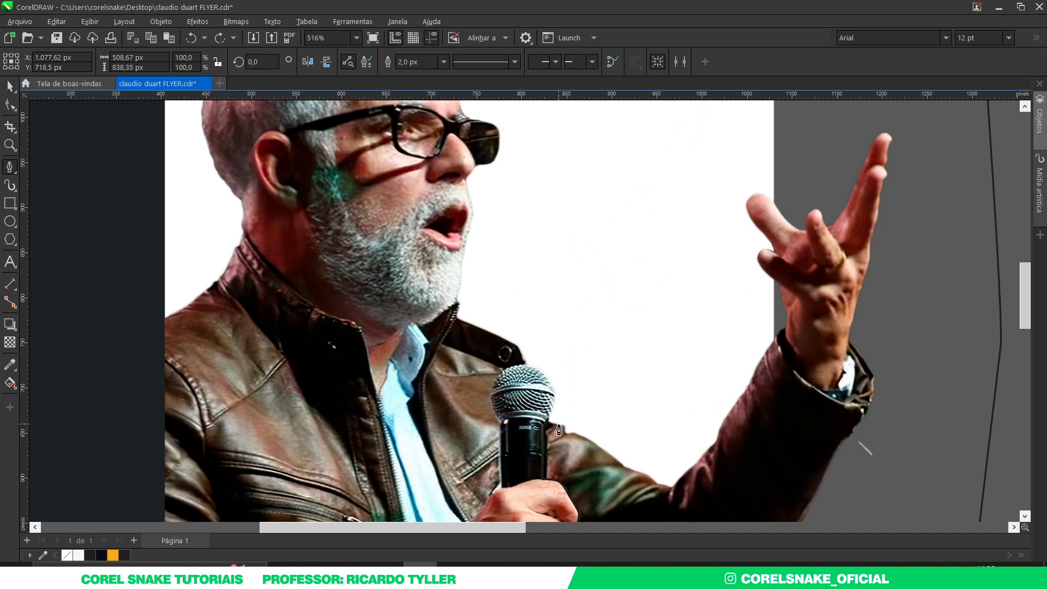
pyautogui.moveTo(544, 425)
pyautogui.mouseDown()
pyautogui.moveTo(475, 436)
pyautogui.moveTo(570, 348)
pyautogui.mouseUp()
# Close the path at its start node and return to the Pick tool
pyautogui.scroll(-3, 569, 349)
pyautogui.scroll(2, 562, 383)
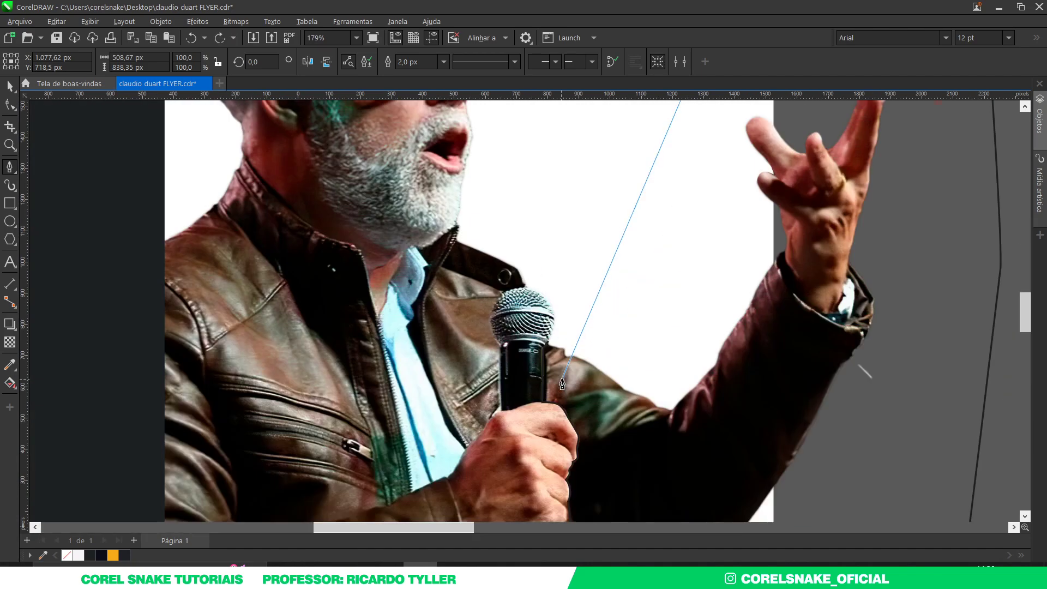
pyautogui.scroll(2, 562, 383)
pyautogui.scroll(5, 567, 284)
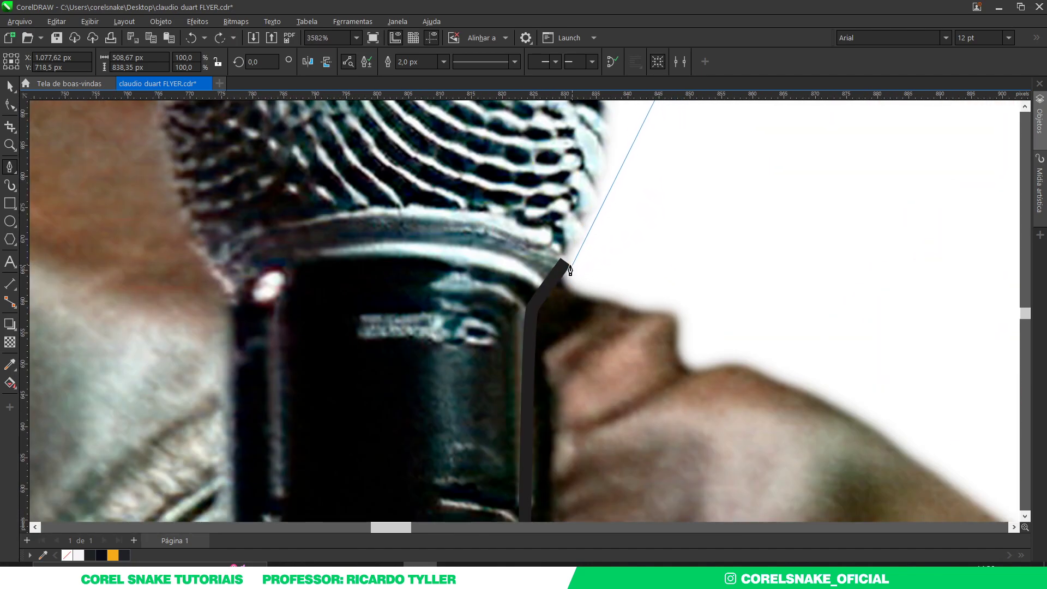
pyautogui.scroll(-2, 570, 269)
pyautogui.moveTo(567, 267); pyautogui.dragTo(666, 272)
pyautogui.scroll(-3, 666, 273)
pyautogui.scroll(-2, 544, 330)
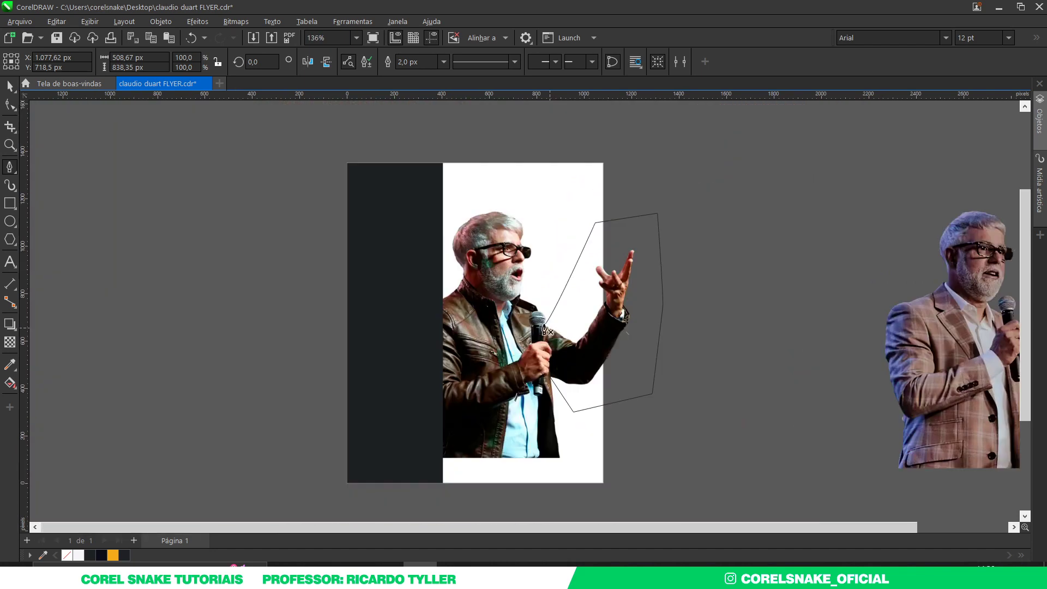
pyautogui.click(9, 86)
pyautogui.scroll(2, 540, 355)
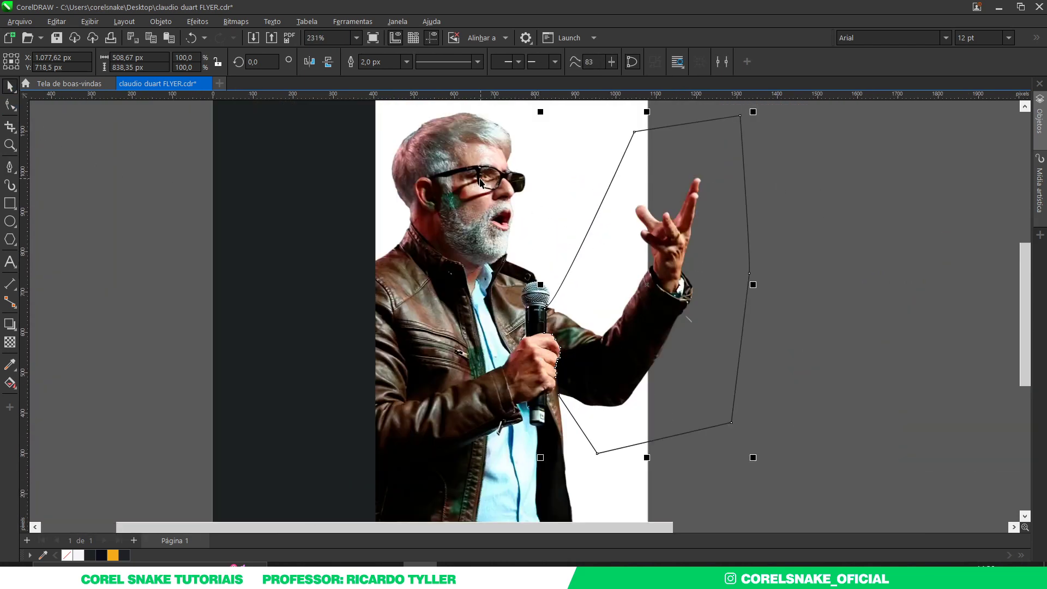
# Apply Back Minus Front to the outline and speaker photo, cutting away the raised hand
pyautogui.keyDown('shift'); pyautogui.click(470, 157); pyautogui.keyUp('shift')
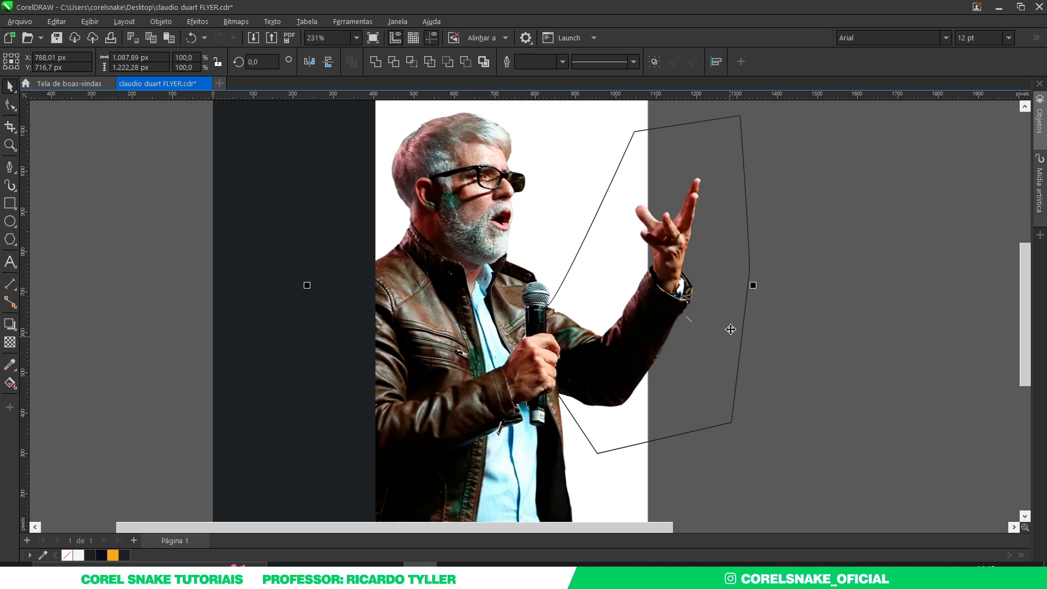
pyautogui.click(467, 65)
pyautogui.click(709, 309)
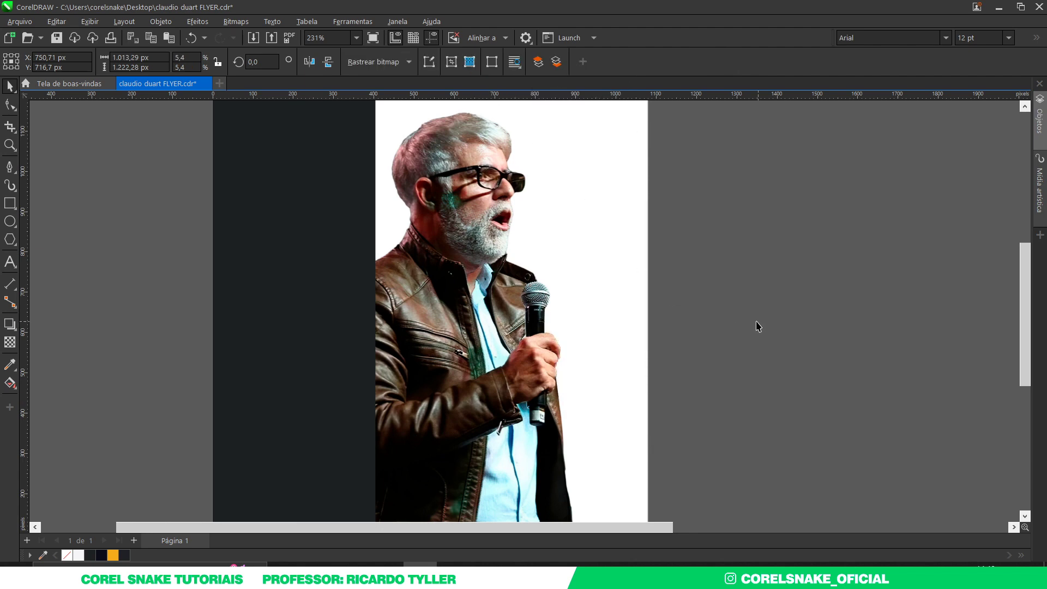
pyautogui.scroll(-3, 457, 245)
pyautogui.click(457, 245)
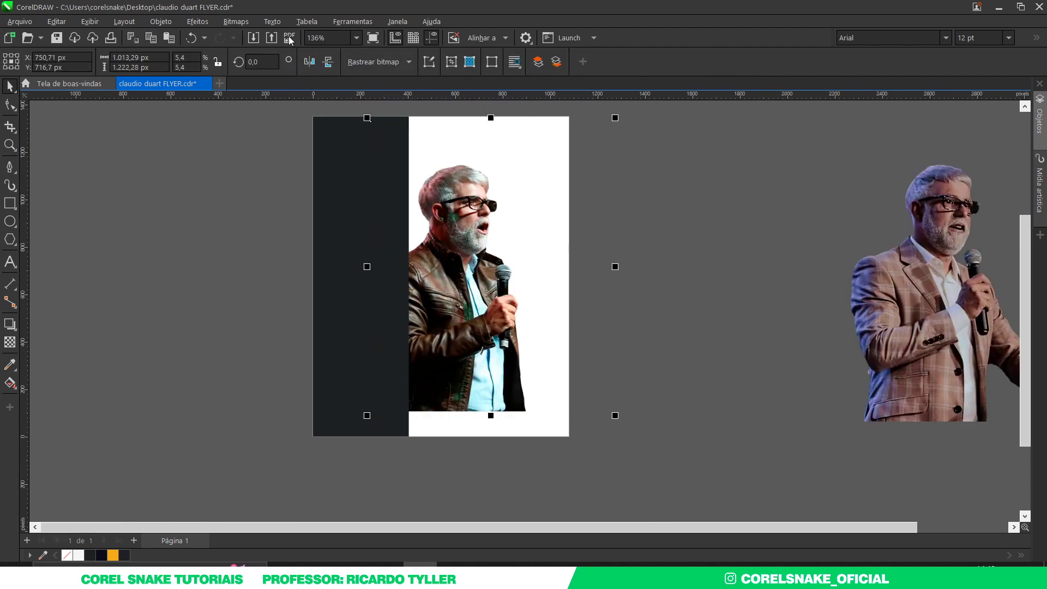
# Convert the leather-jacket photo to a 300 dpi bitmap with transparent background
pyautogui.click(236, 21)
pyautogui.click(253, 36)
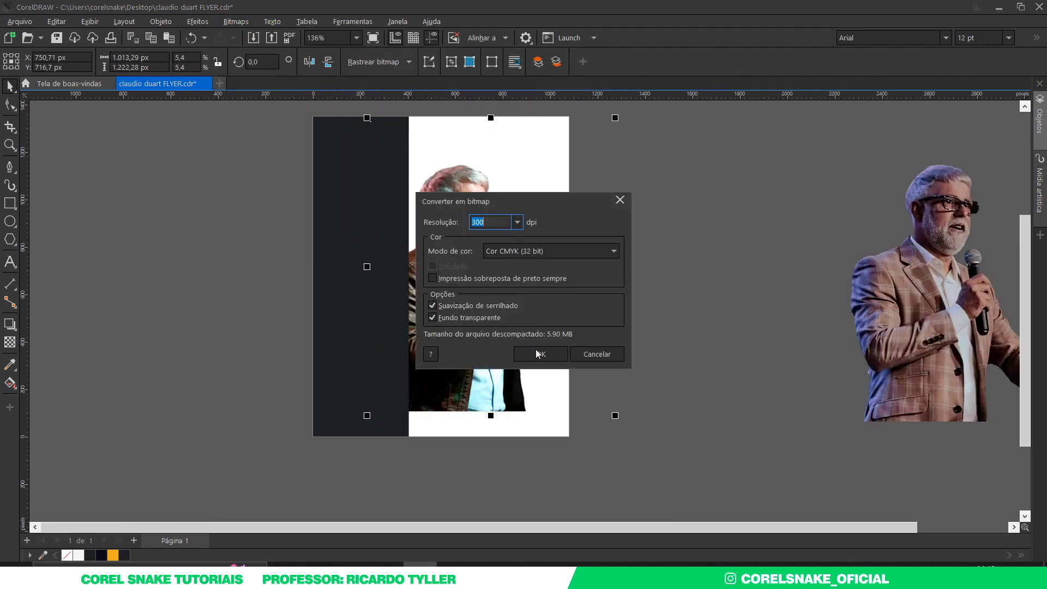
pyautogui.click(538, 354)
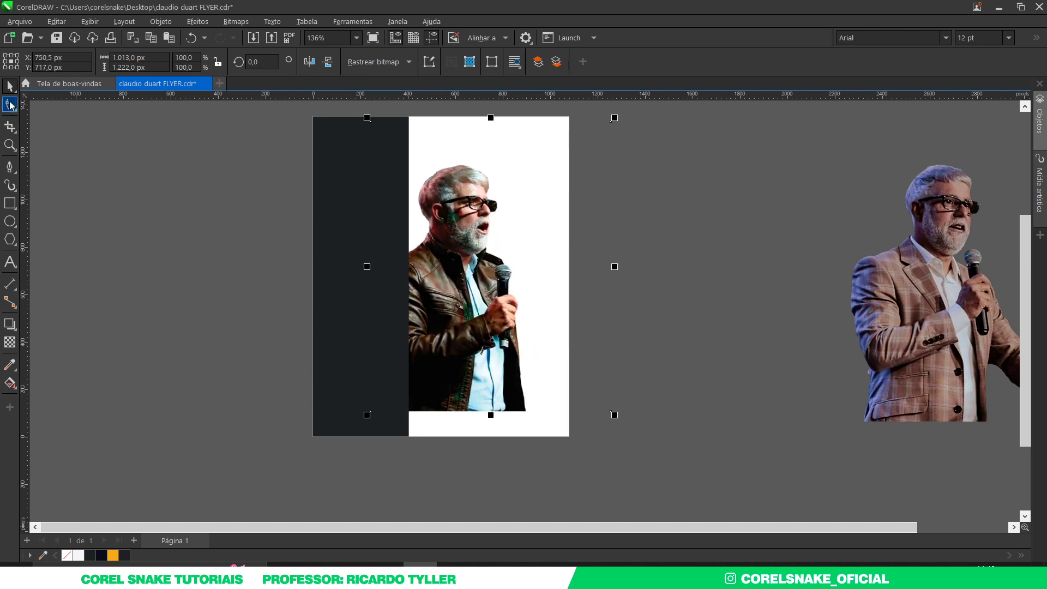
# Trim the bitmap's right edge in closer to the figure with the Shape tool
pyautogui.click(10, 105)
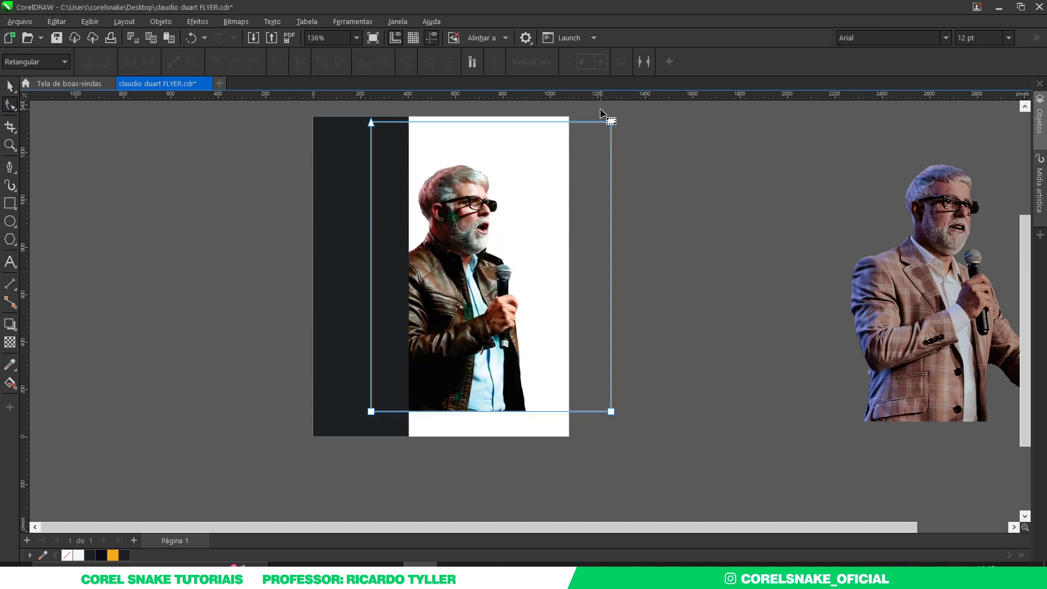
pyautogui.moveTo(600, 113)
pyautogui.mouseDown()
pyautogui.moveTo(620, 425)
pyautogui.moveTo(539, 412)
pyautogui.mouseUp()
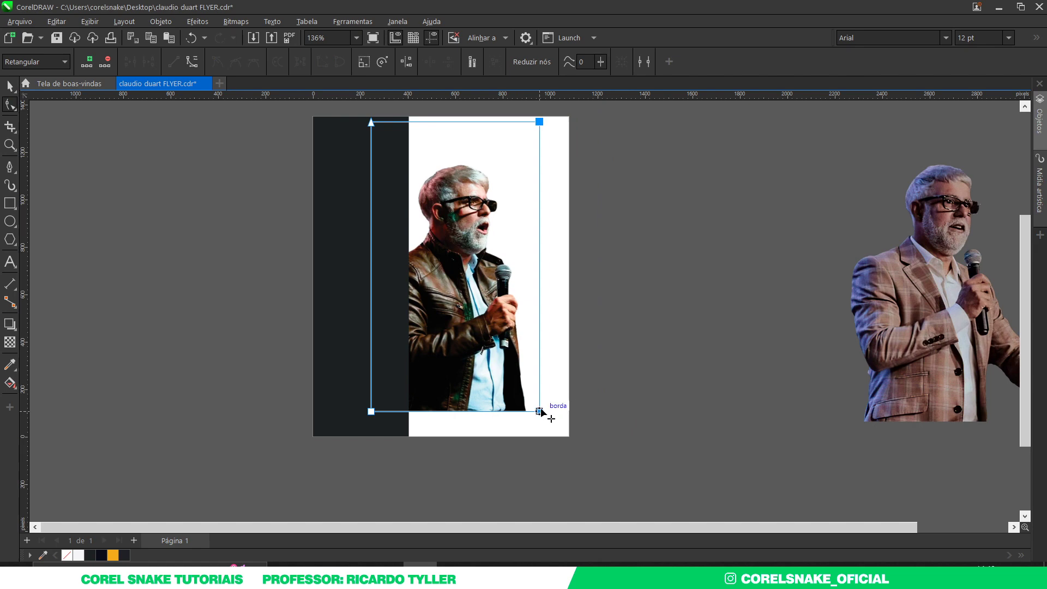
pyautogui.click(10, 86)
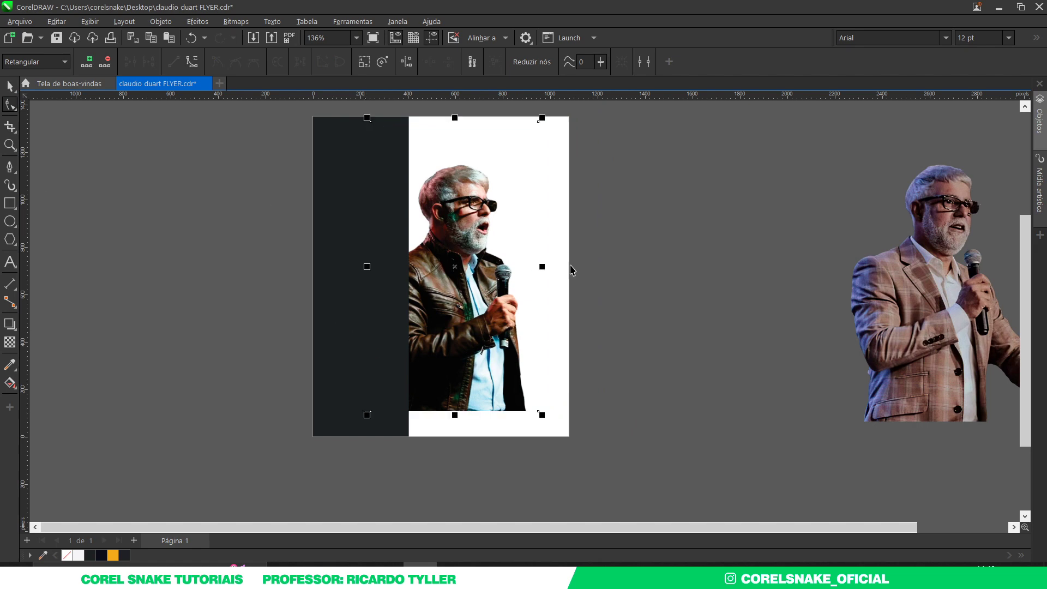
pyautogui.hscroll(3, 600, 267)
pyautogui.scroll(1, 600, 267)
# Select the plaid-blazer speaker photo beside the page edge
pyautogui.click(535, 317)
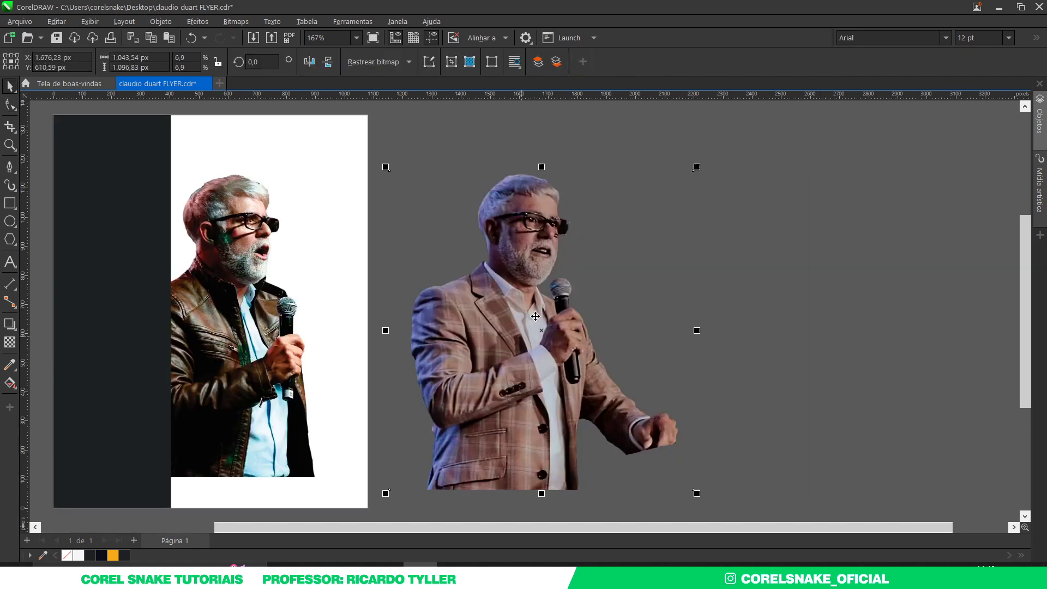
pyautogui.scroll(-2, 648, 326)
pyautogui.scroll(2, 322, 319)
# Reorder the leather-jacket photo to sit in front of the dark rectangle with Order > In Front Of
pyautogui.click(478, 299)
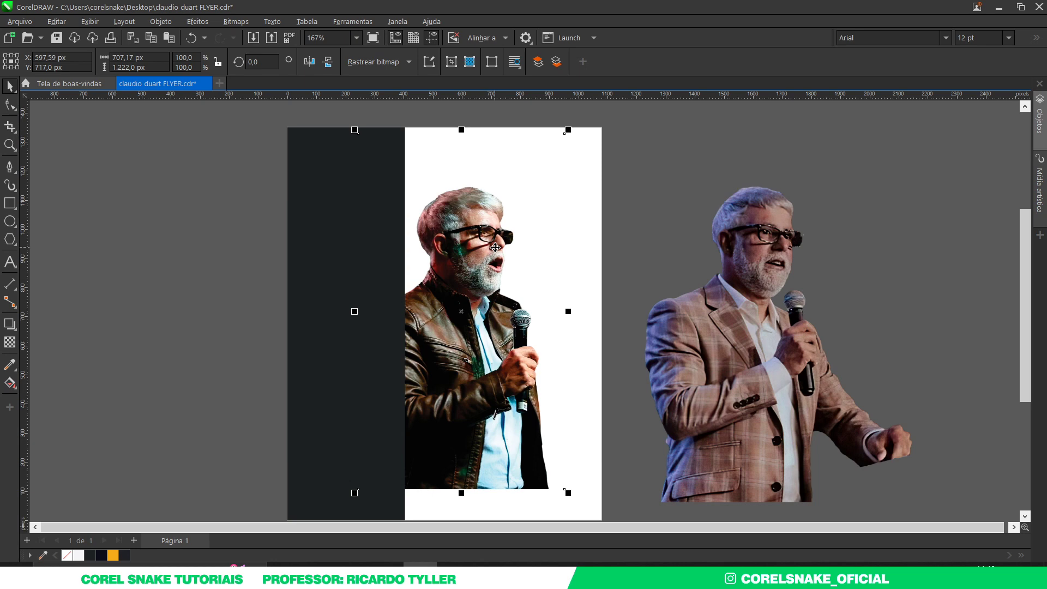
pyautogui.hotkey('shift', 'pageup')
pyautogui.hotkey('ctrl', 'z')
pyautogui.rightClick(482, 254)
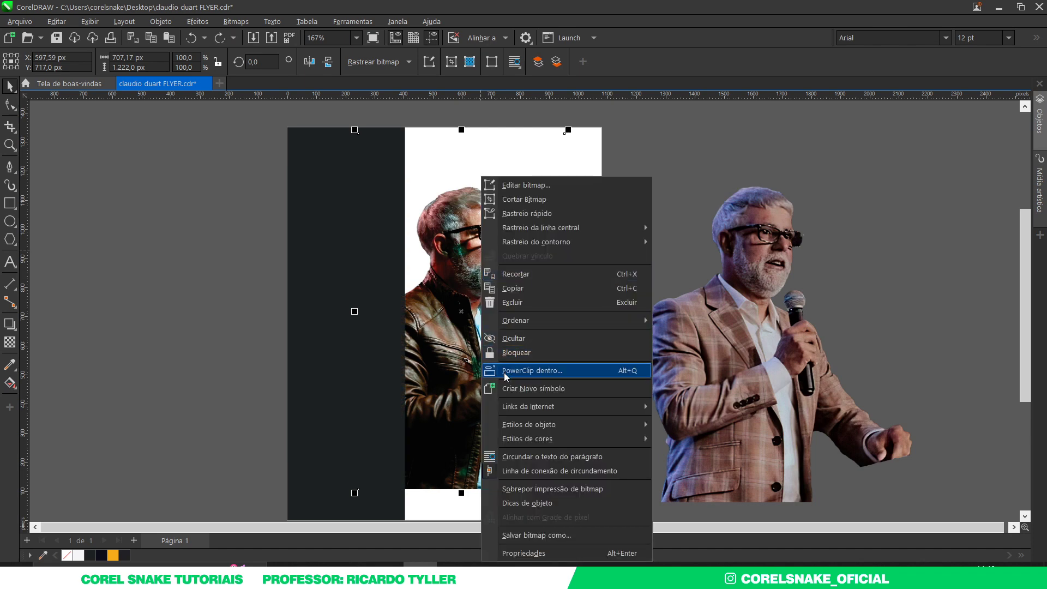
pyautogui.moveTo(566, 319)
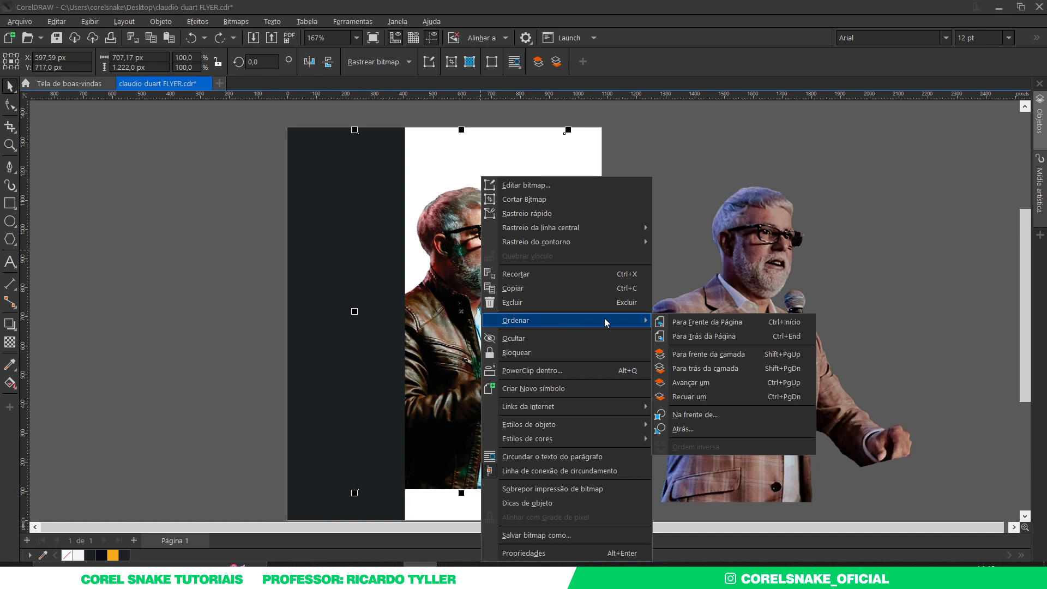
pyautogui.click(687, 415)
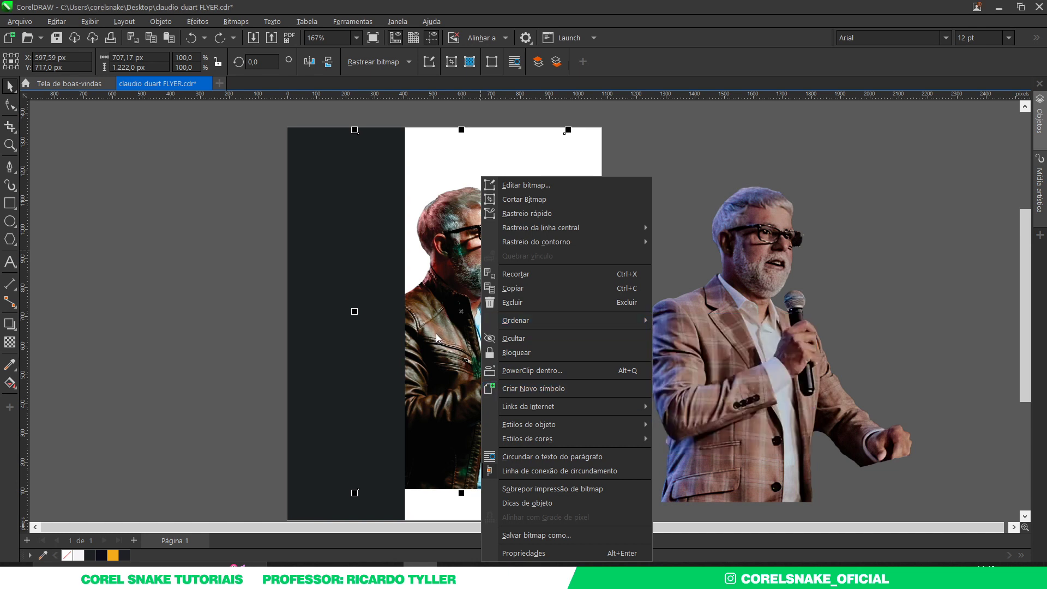
pyautogui.click(436, 338)
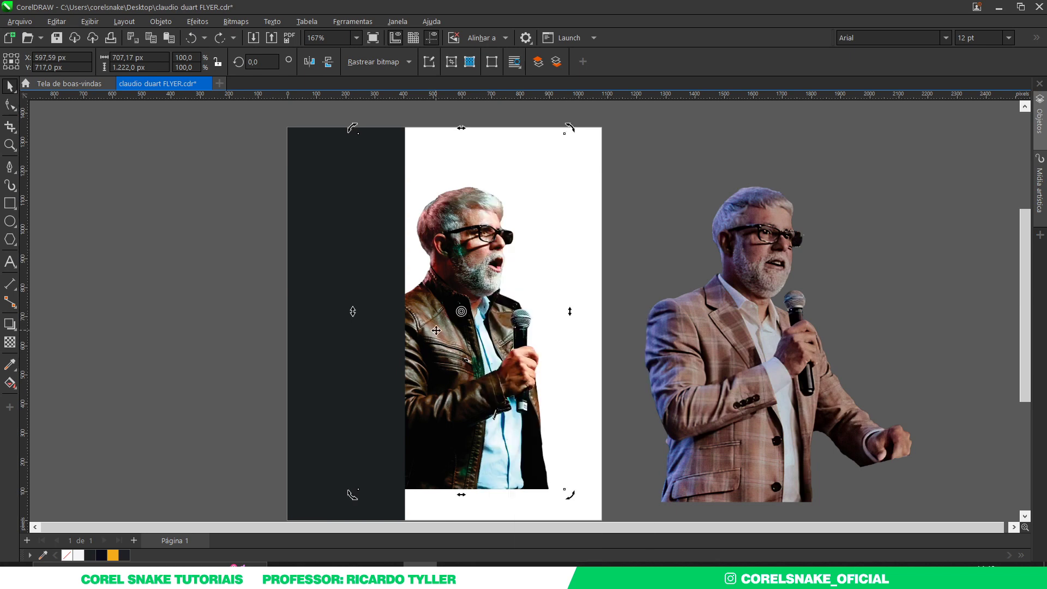
pyautogui.hotkey('shift', 'pageup')
# Scale the leather-jacket photo to about 138.4% and shift it left over the dark strip
pyautogui.scroll(-2, 493, 318)
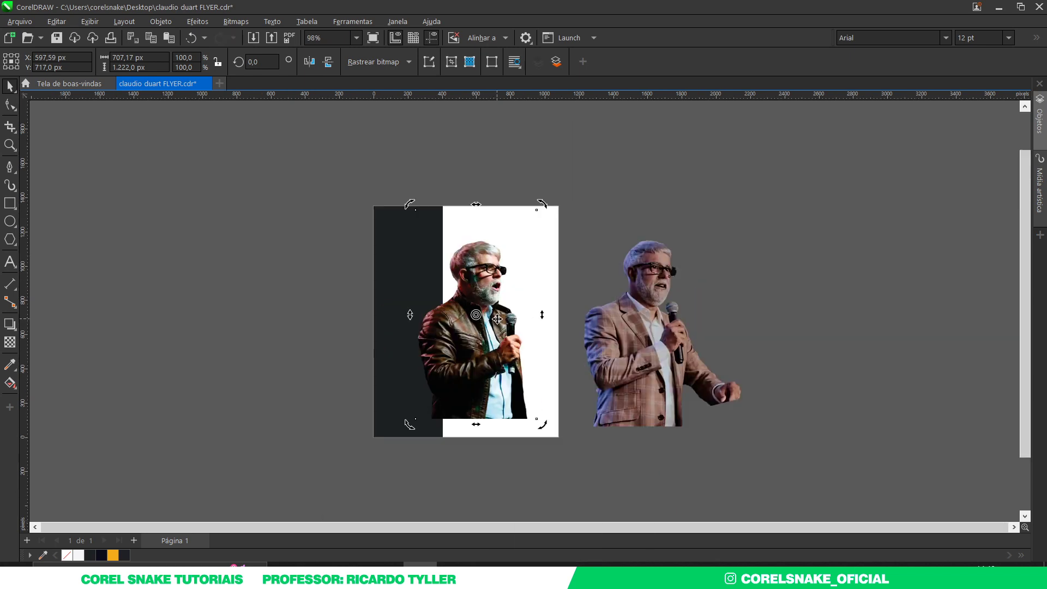
pyautogui.click(491, 335)
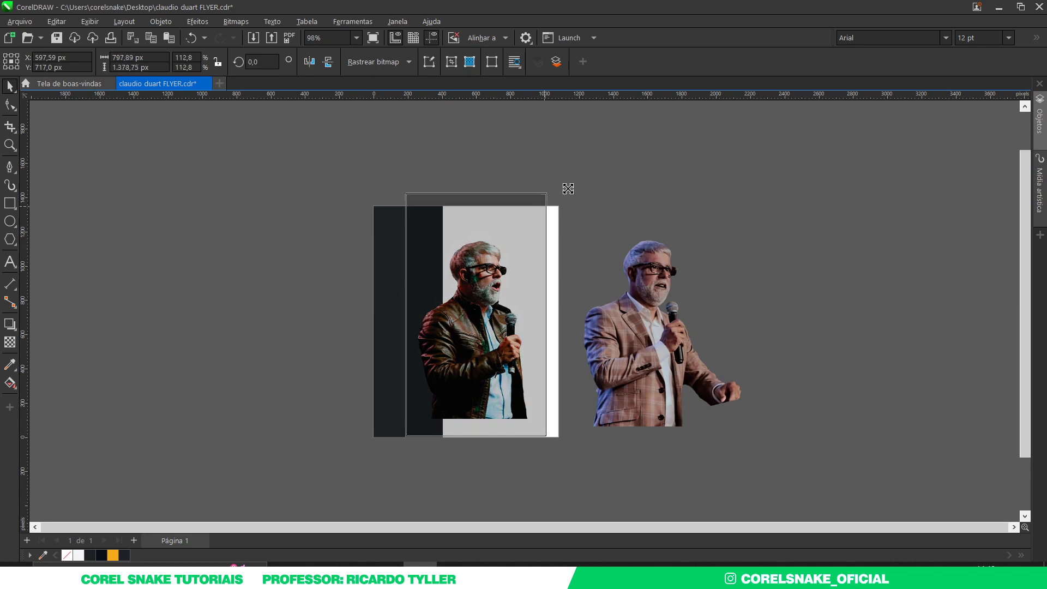
pyautogui.moveTo(541, 206); pyautogui.dragTo(563, 166)
pyautogui.moveTo(474, 313)
pyautogui.mouseDown()
pyautogui.moveTo(457, 309)
pyautogui.moveTo(448, 320)
pyautogui.mouseUp()
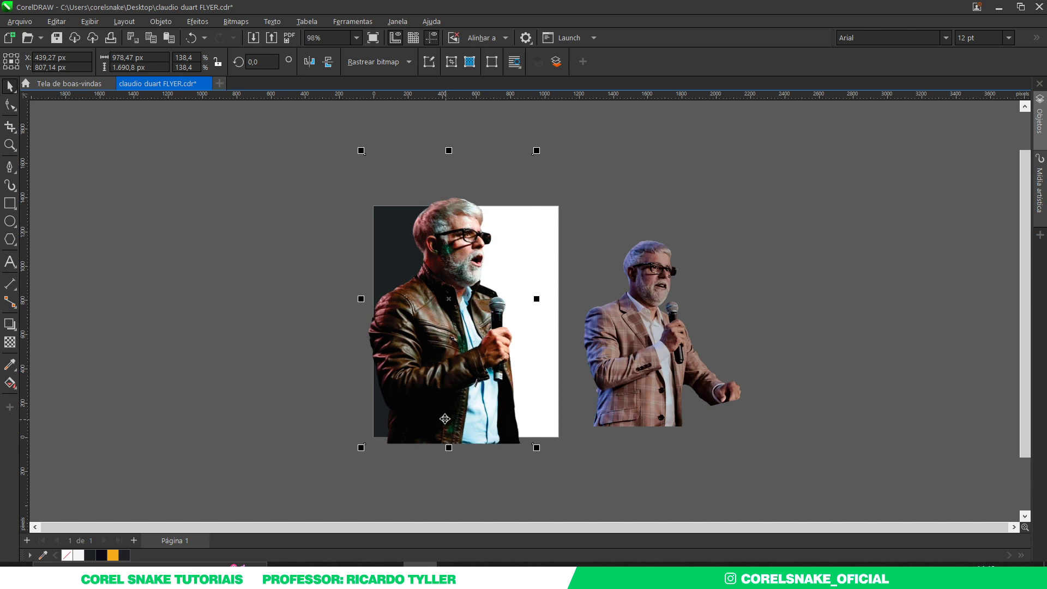
pyautogui.moveTo(436, 244); pyautogui.dragTo(427, 244)
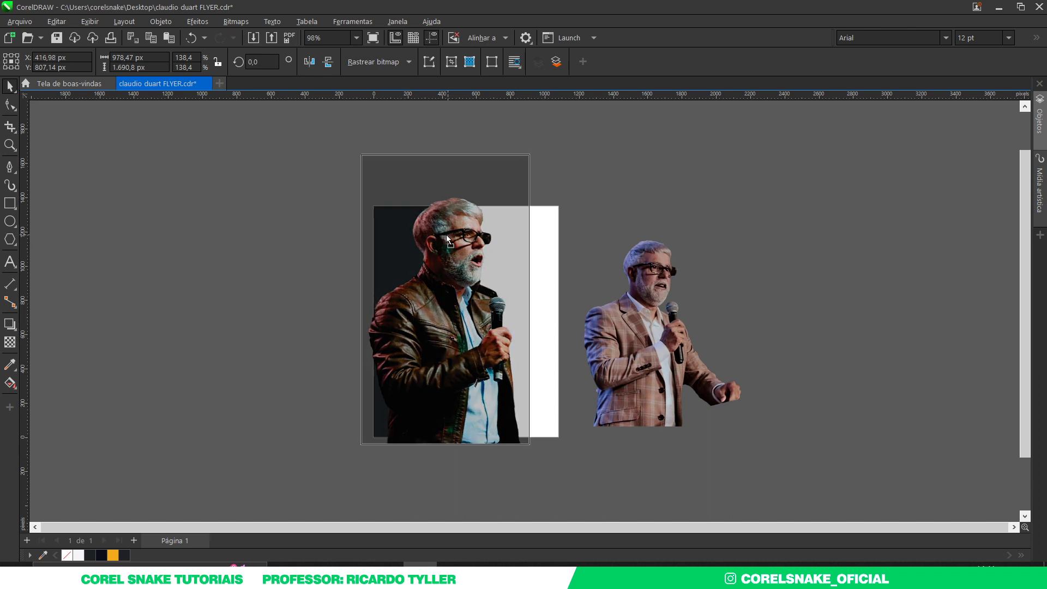
pyautogui.scroll(2, 450, 250)
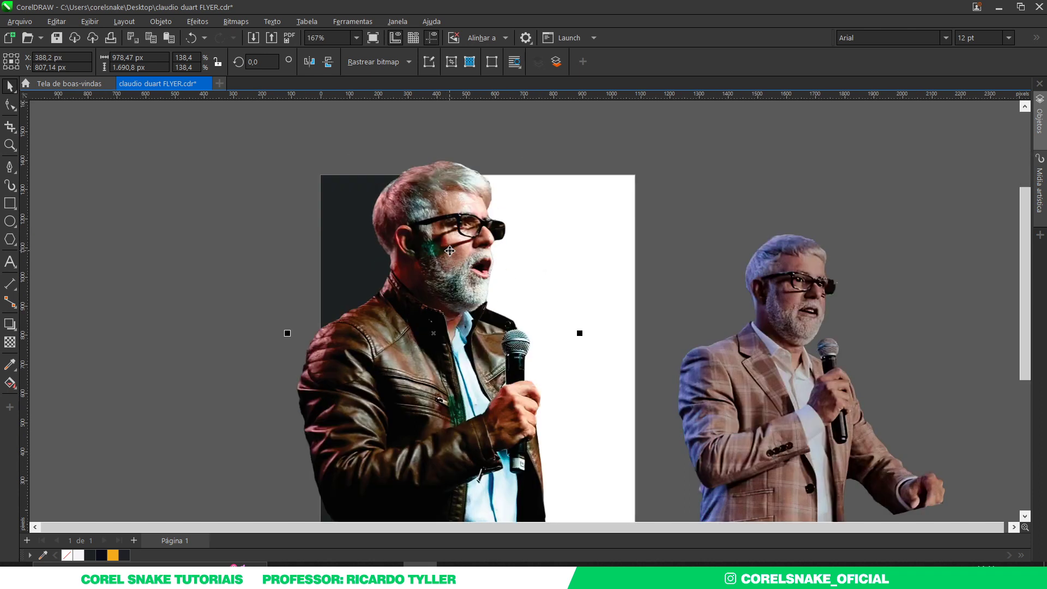
pyautogui.scroll(-1, 450, 251)
# Open the Image Adjustment Lab on the leather-jacket photo, reset it, and move the dialog right
pyautogui.click(206, 21)
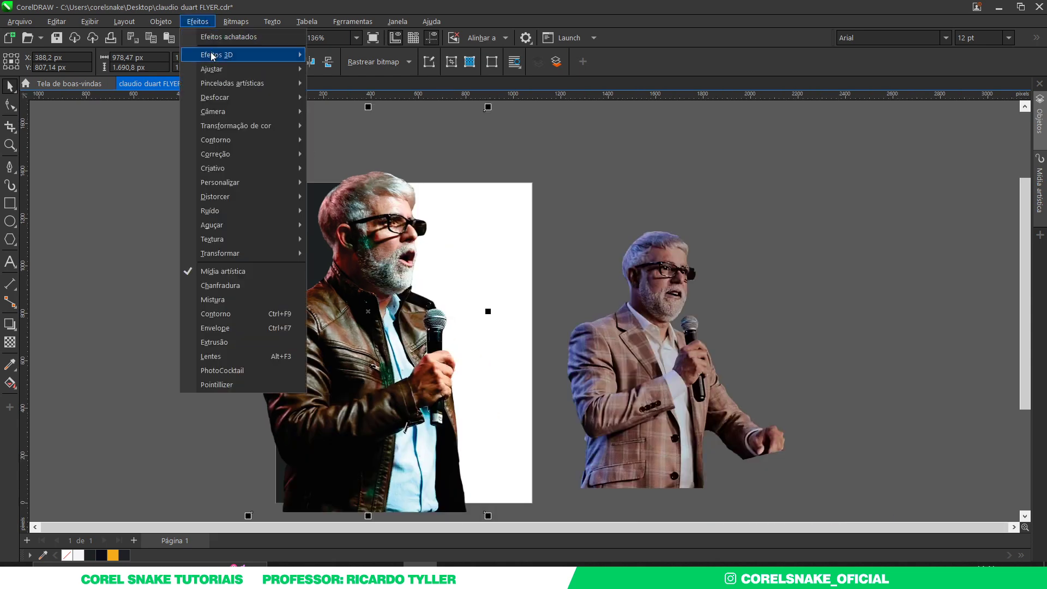
pyautogui.moveTo(237, 69)
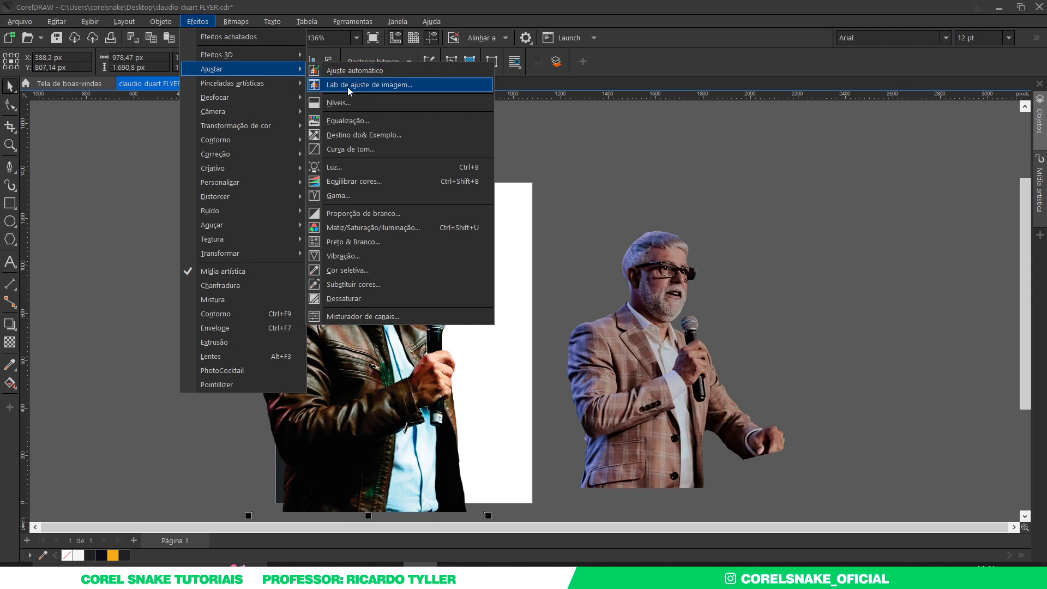
pyautogui.click(390, 88)
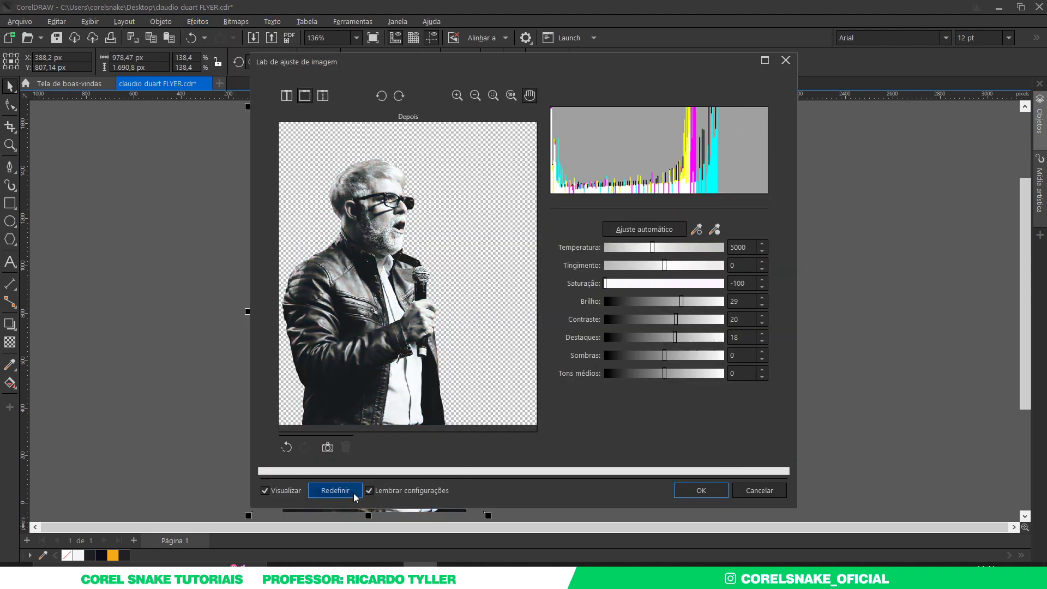
pyautogui.click(334, 494)
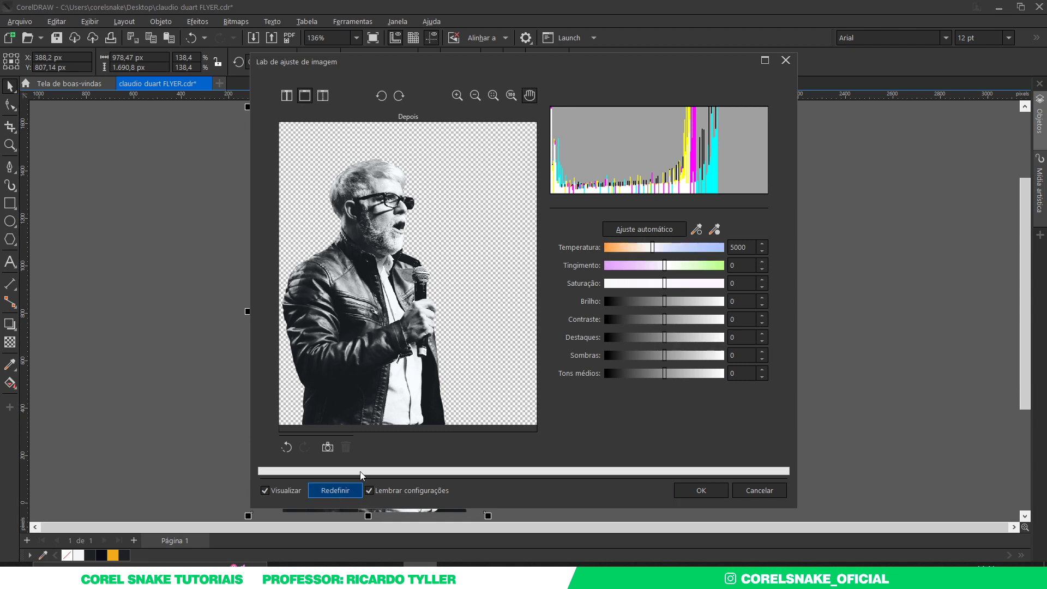
pyautogui.moveTo(404, 68); pyautogui.dragTo(677, 71)
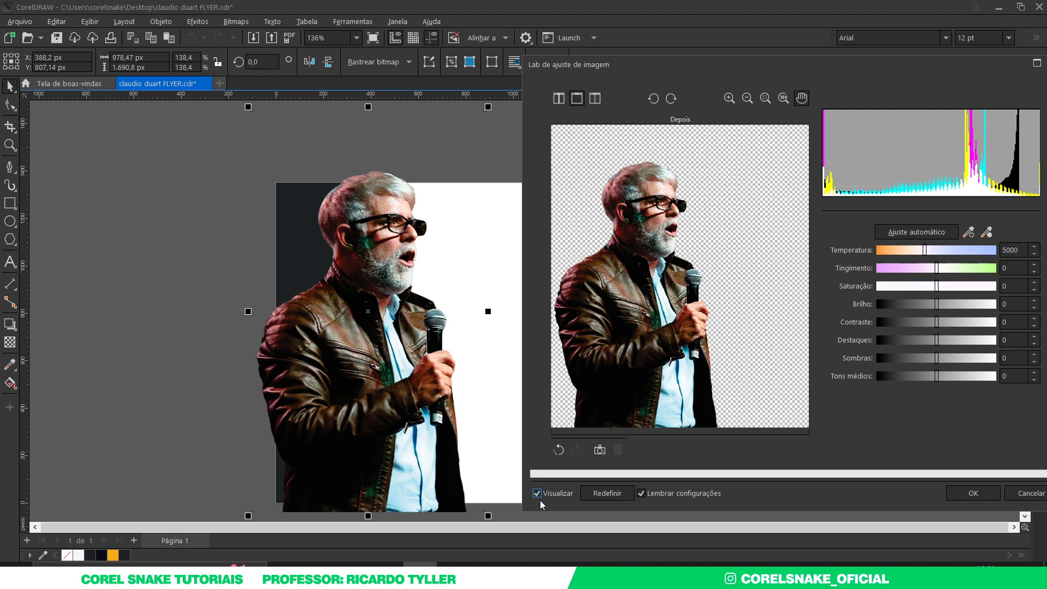
# Apply Saturation -100, Brightness 8, Contrast 21, Highlights 19 and Shadows -17 to the photo
pyautogui.click(537, 494)
pyautogui.moveTo(937, 286); pyautogui.dragTo(876, 287)
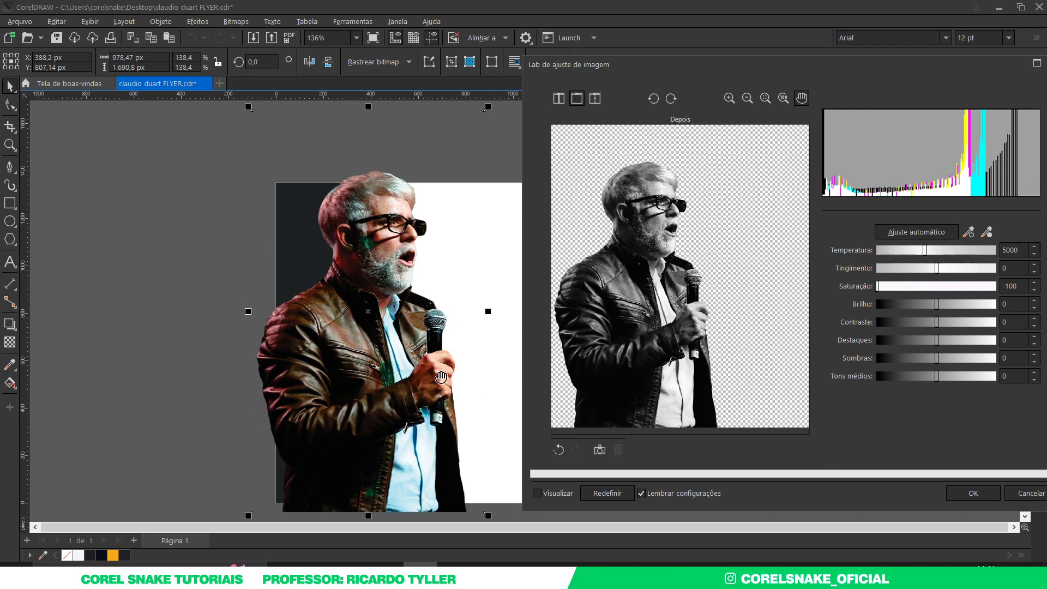
pyautogui.click(537, 493)
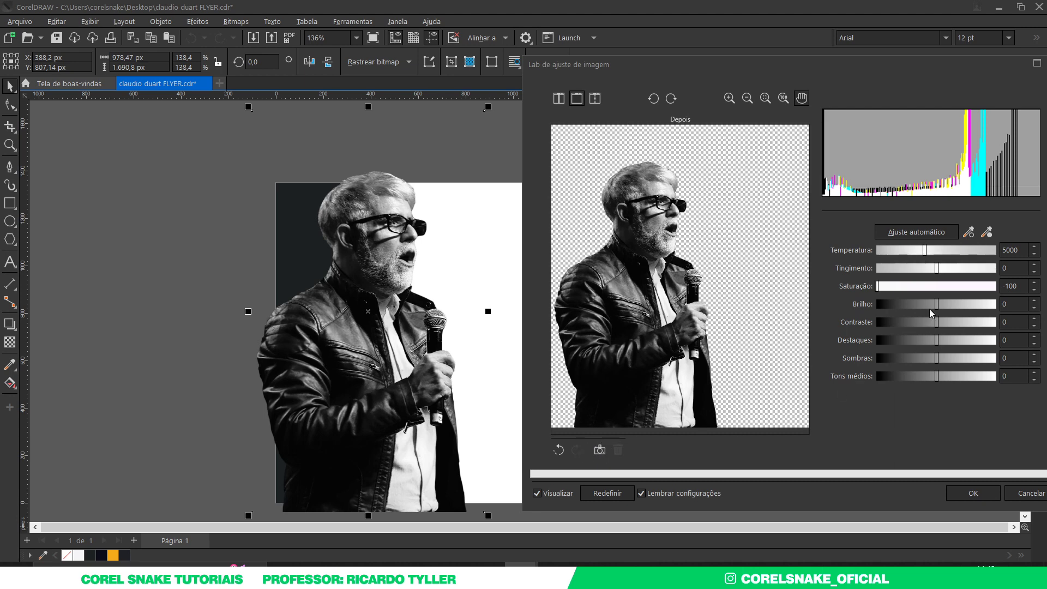
pyautogui.moveTo(936, 303); pyautogui.dragTo(948, 322)
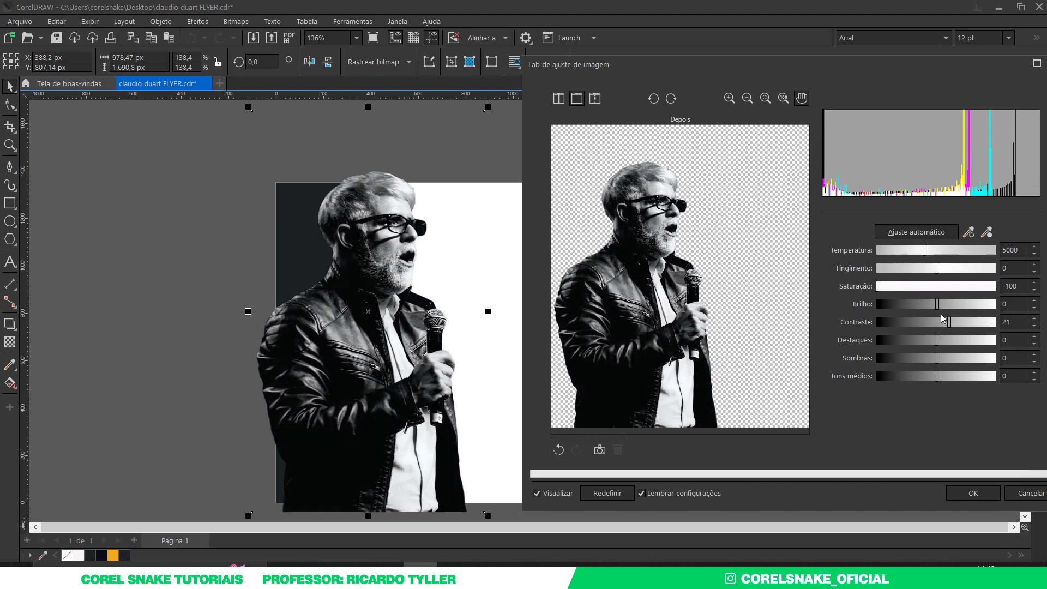
pyautogui.moveTo(936, 305); pyautogui.dragTo(941, 305)
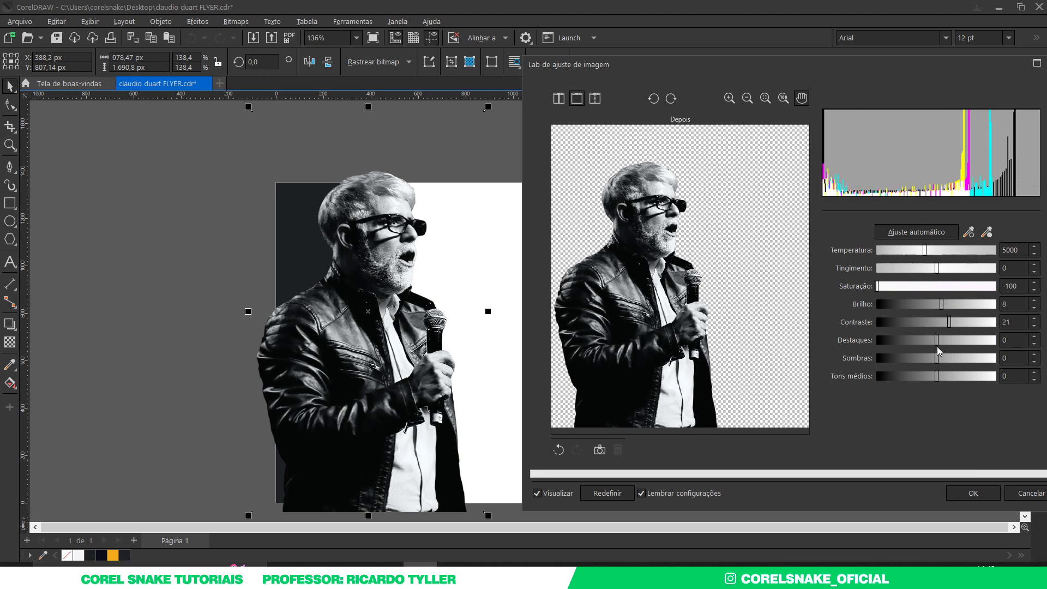
pyautogui.moveTo(939, 341); pyautogui.dragTo(948, 345)
pyautogui.moveTo(935, 359); pyautogui.dragTo(925, 358)
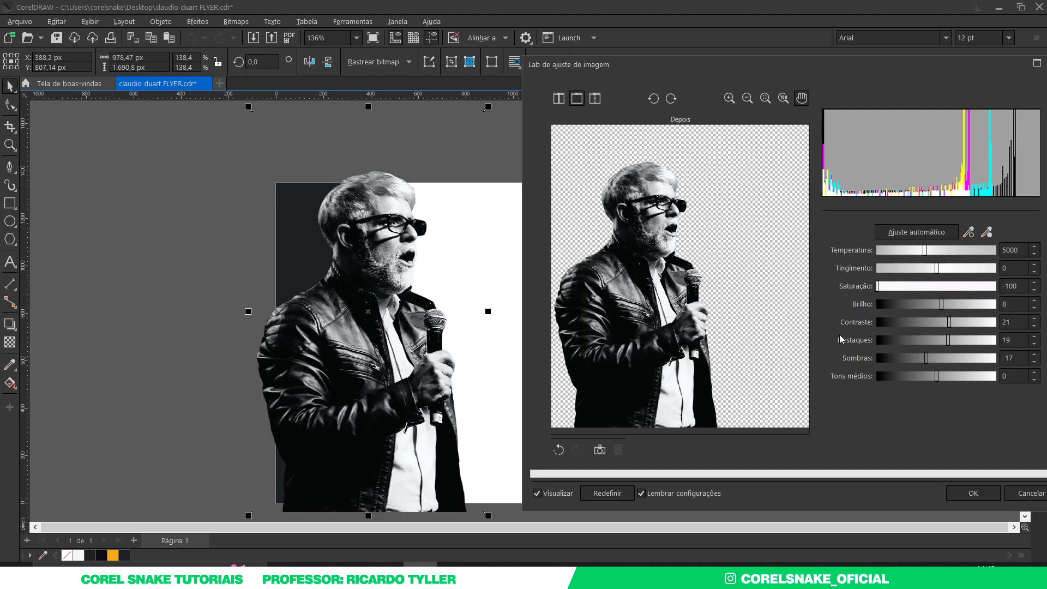
pyautogui.click(966, 494)
pyautogui.scroll(-2, 537, 294)
pyautogui.scroll(2, 424, 311)
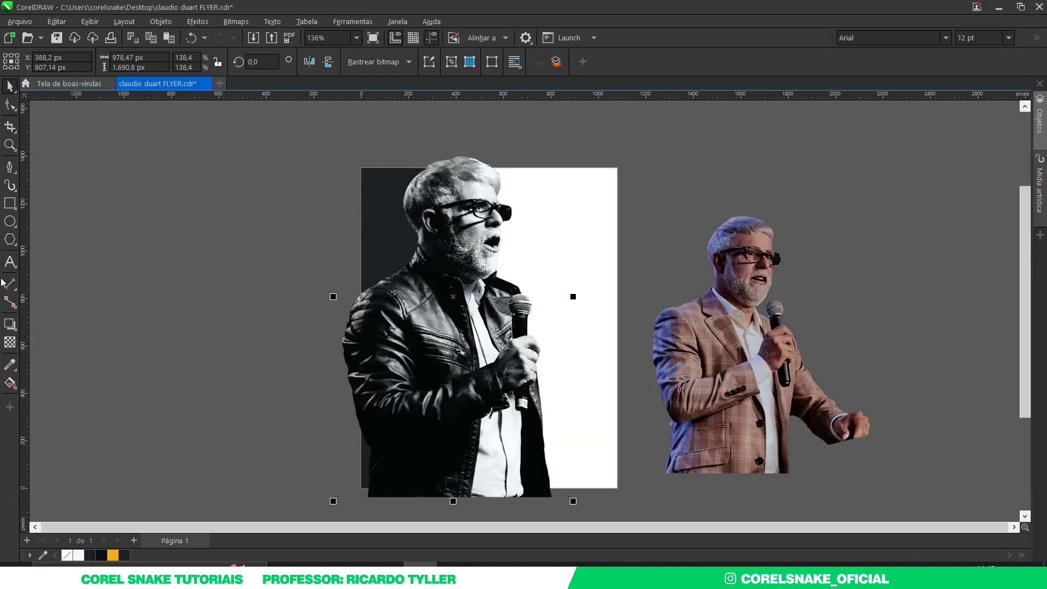
# Drag a right-to-left linear transparency across the photo's left half so it fades out
pyautogui.click(10, 343)
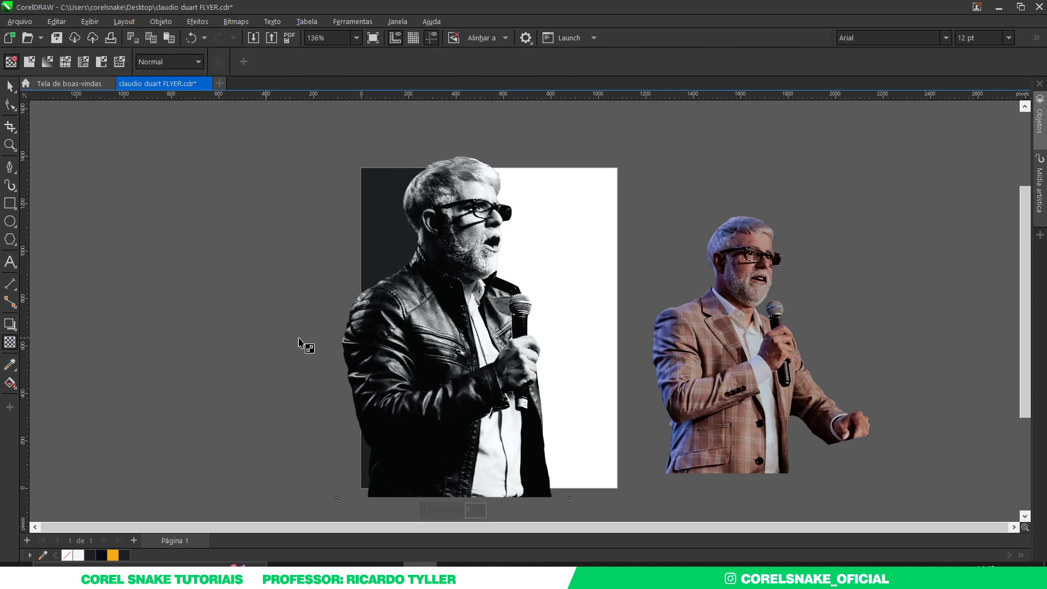
pyautogui.moveTo(460, 356); pyautogui.dragTo(379, 356)
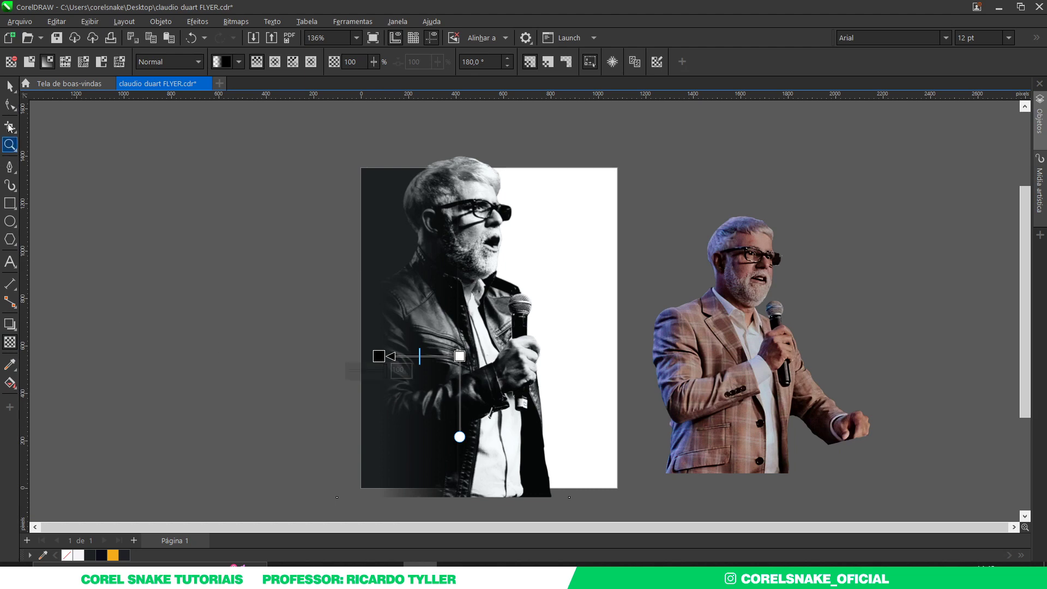
pyautogui.click(10, 86)
pyautogui.scroll(2, 425, 347)
pyautogui.scroll(-2, 425, 348)
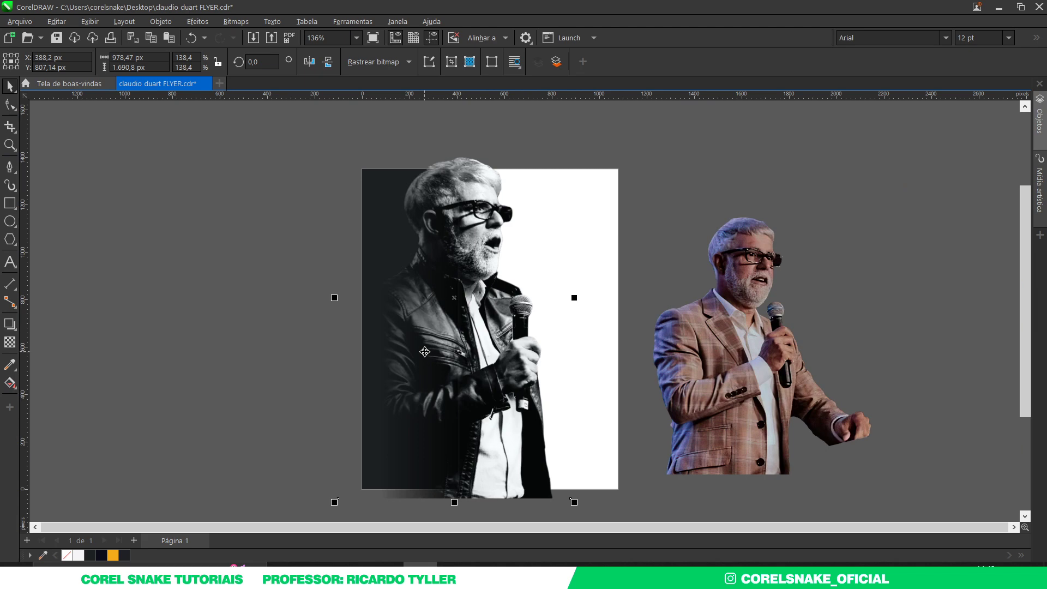
pyautogui.scroll(2, 400, 315)
pyautogui.scroll(2, 434, 310)
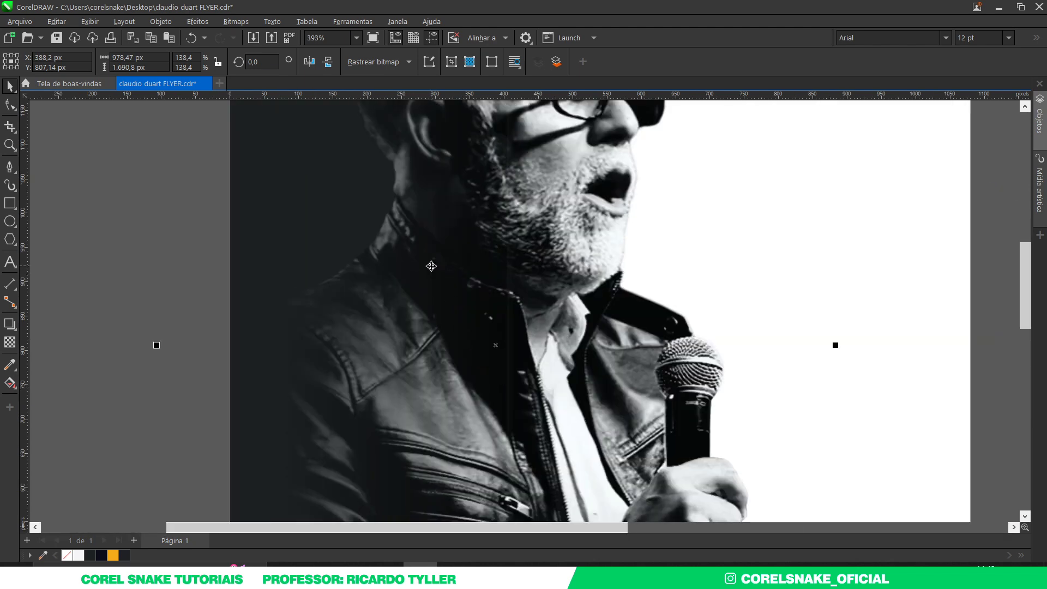
# Move the photo frame's top nodes down to the page top and its left edge in to the page edge
pyautogui.scroll(-2, 422, 273)
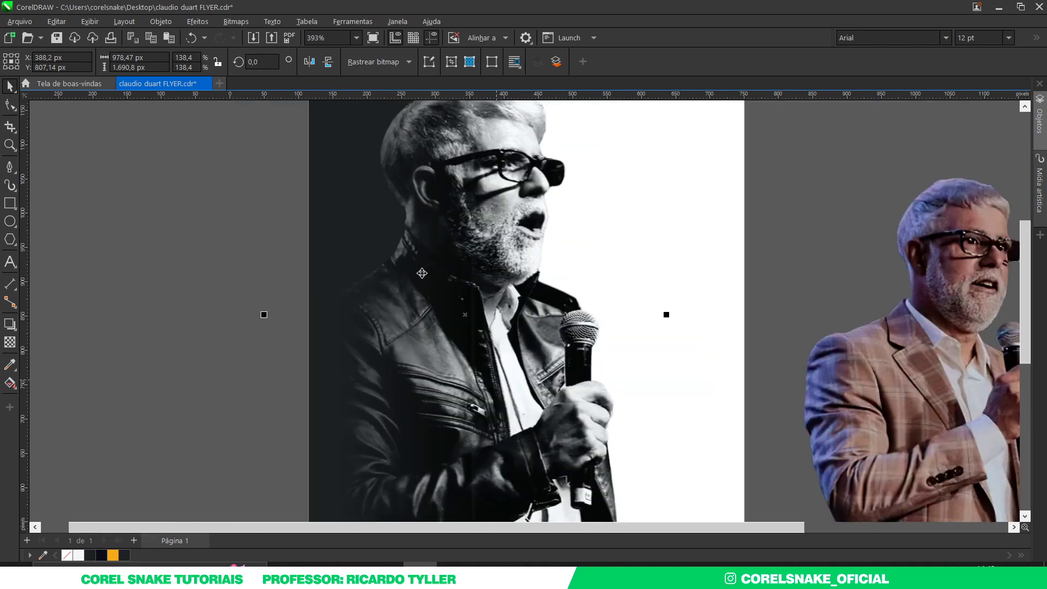
pyautogui.scroll(-2, 422, 273)
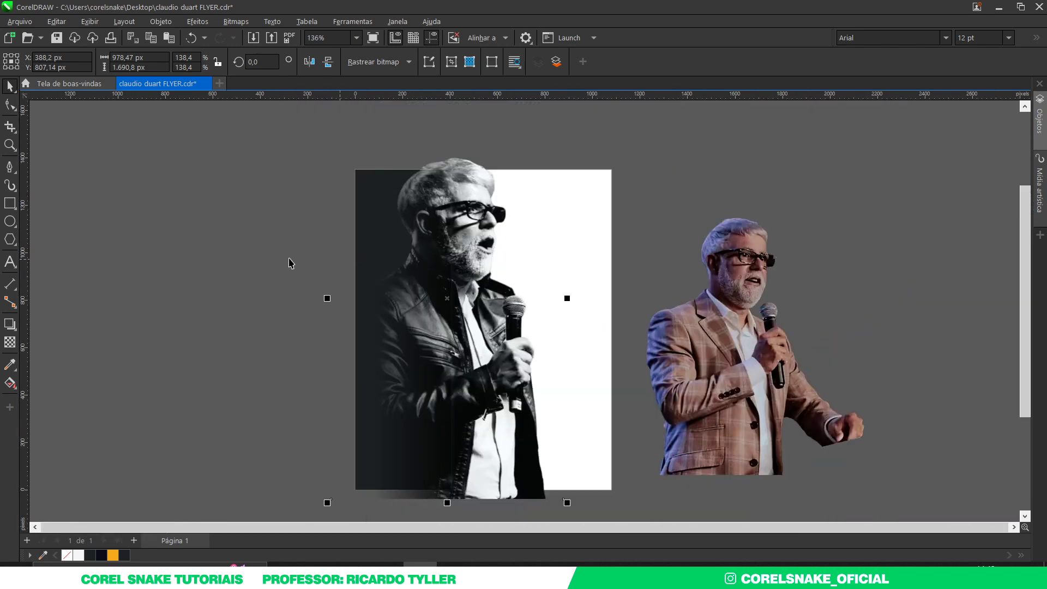
pyautogui.click(10, 105)
pyautogui.scroll(-1, 433, 300)
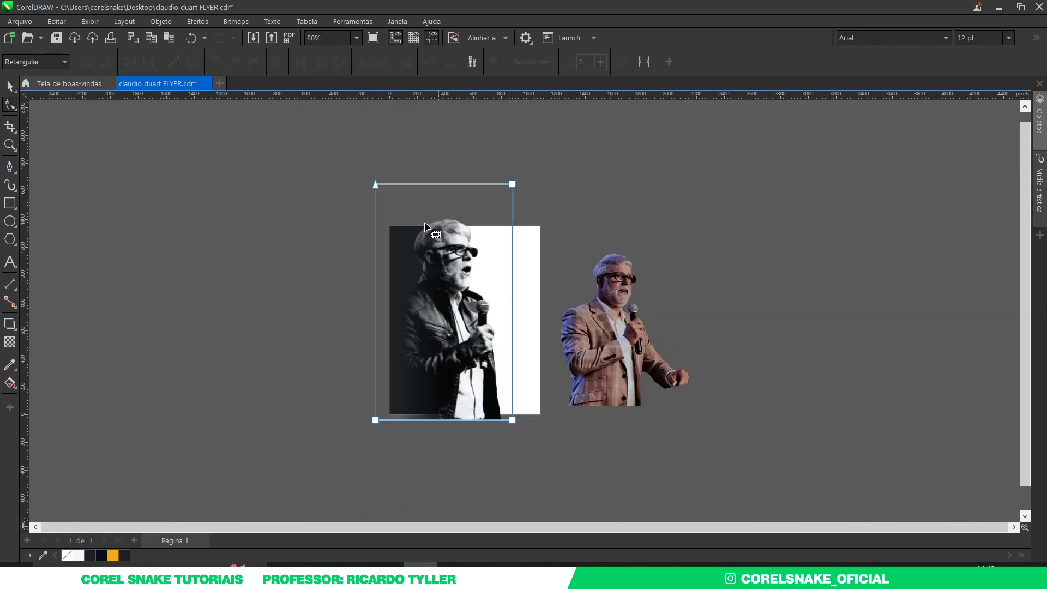
pyautogui.scroll(1, 327, 169)
pyautogui.moveTo(297, 154); pyautogui.dragTo(627, 215)
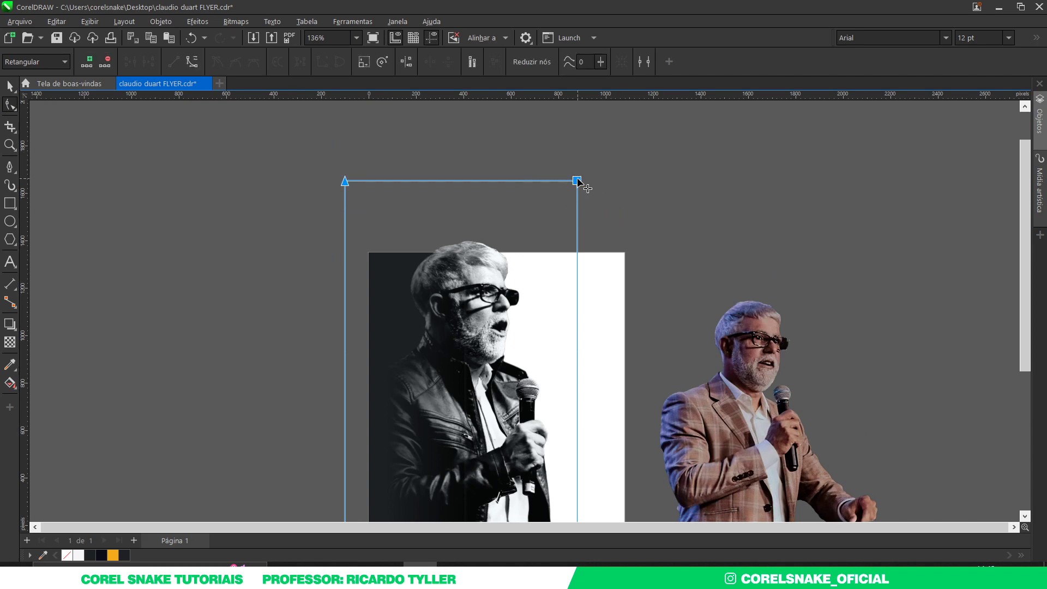
pyautogui.moveTo(579, 181); pyautogui.dragTo(576, 252)
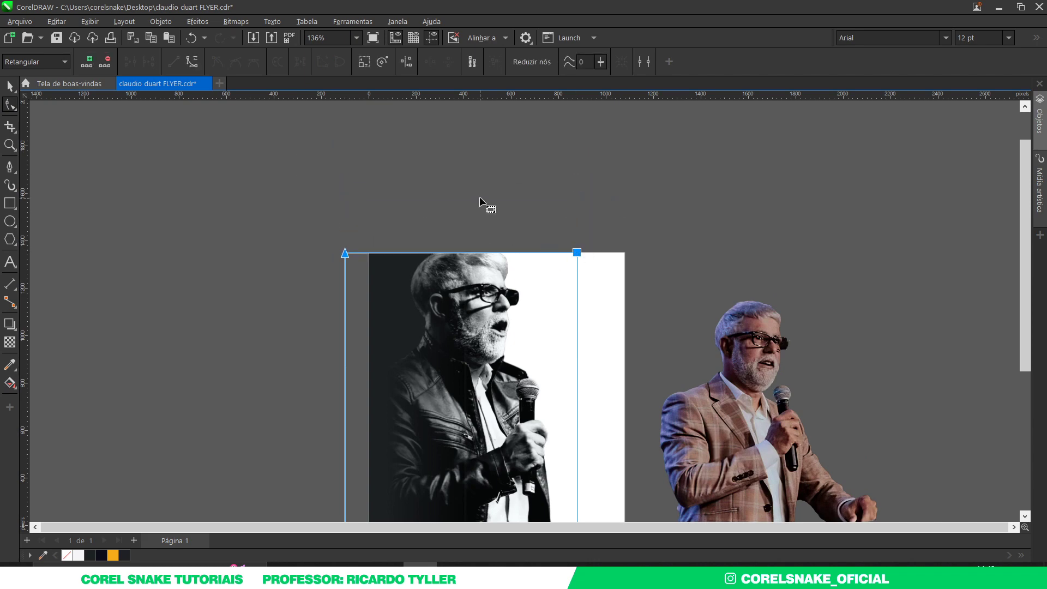
pyautogui.scroll(-2, 479, 197)
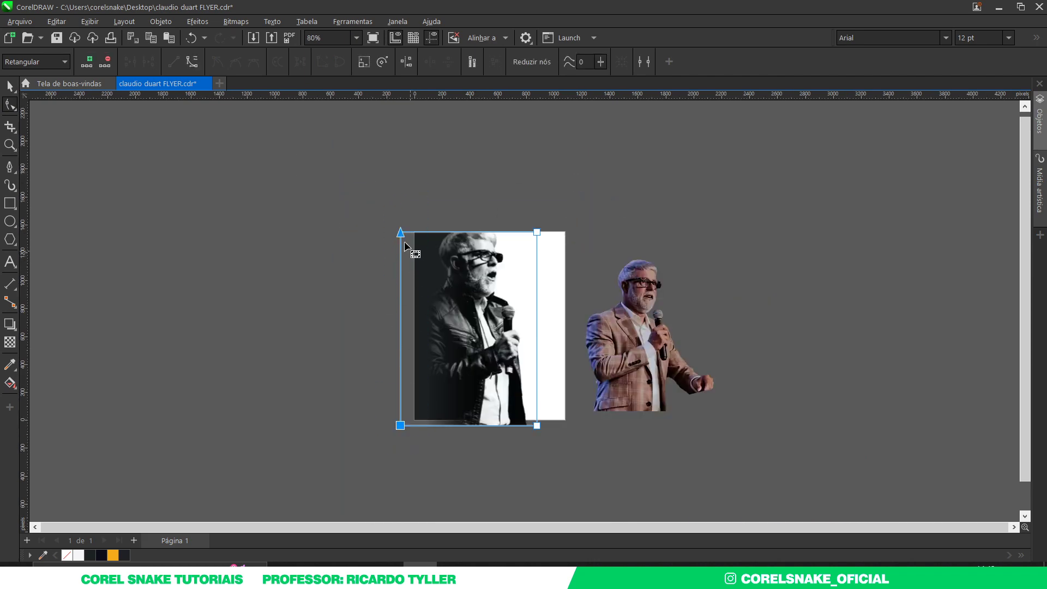
pyautogui.moveTo(400, 232); pyautogui.dragTo(414, 232)
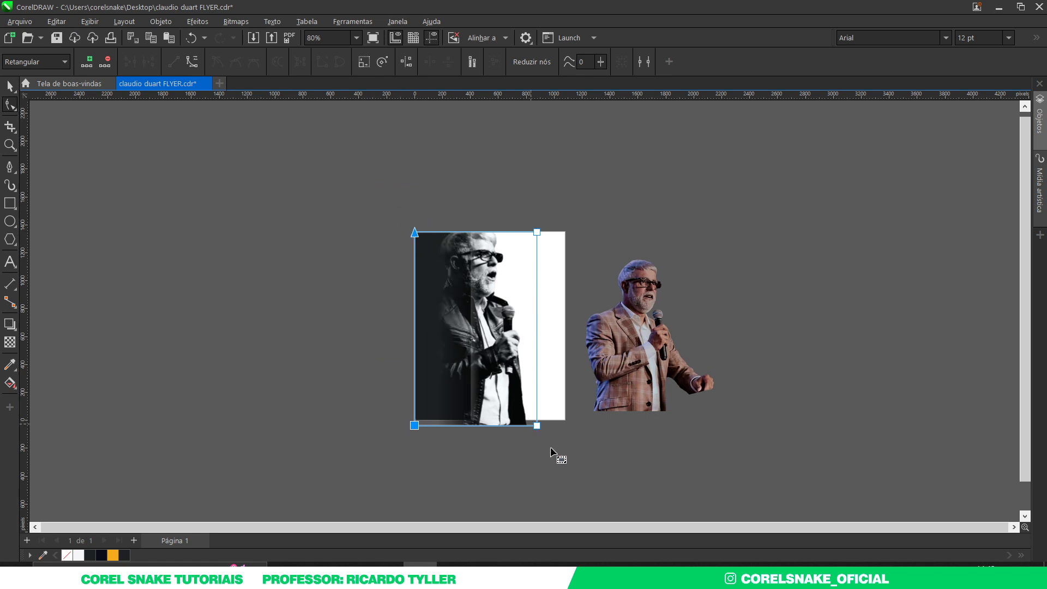
# Select the frame's bottom nodes, then reselect the black-and-white photo with the Pick tool
pyautogui.moveTo(357, 417)
pyautogui.mouseDown()
pyautogui.moveTo(552, 446)
pyautogui.moveTo(537, 423)
pyautogui.mouseUp()
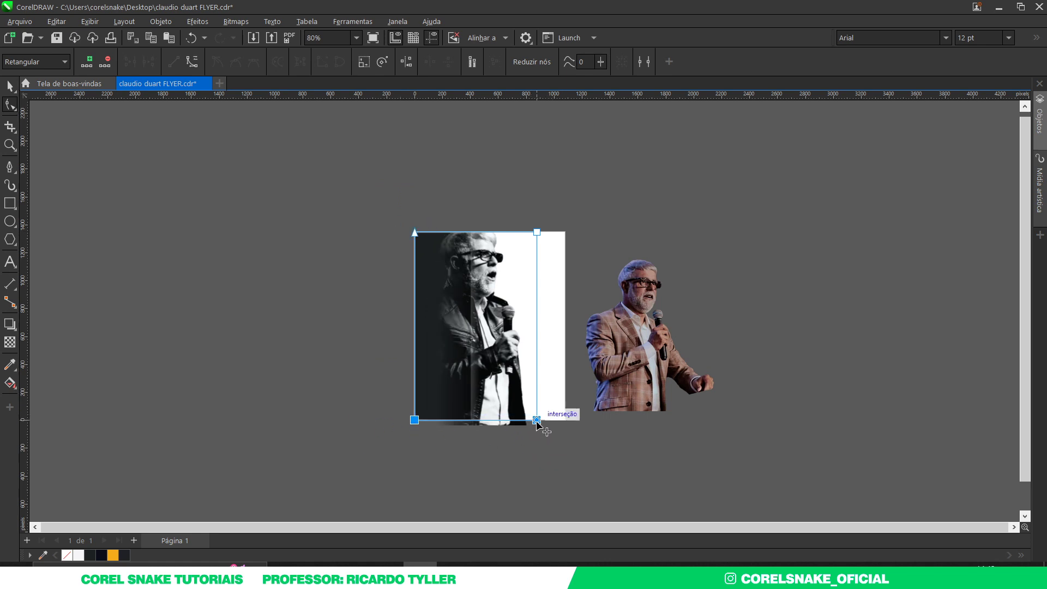
pyautogui.click(9, 86)
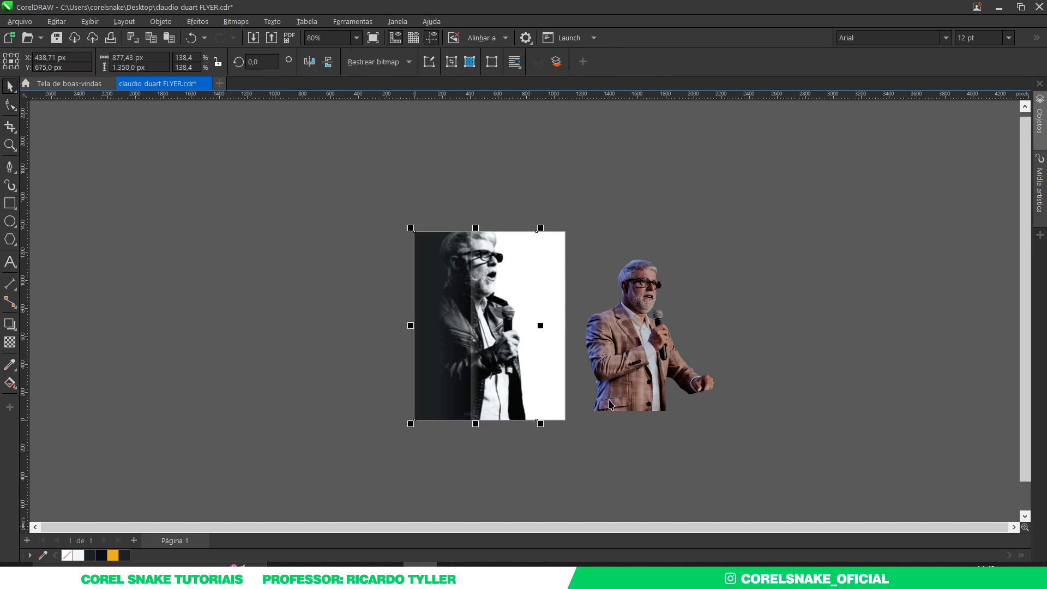
pyautogui.click(628, 377)
pyautogui.scroll(3, 628, 377)
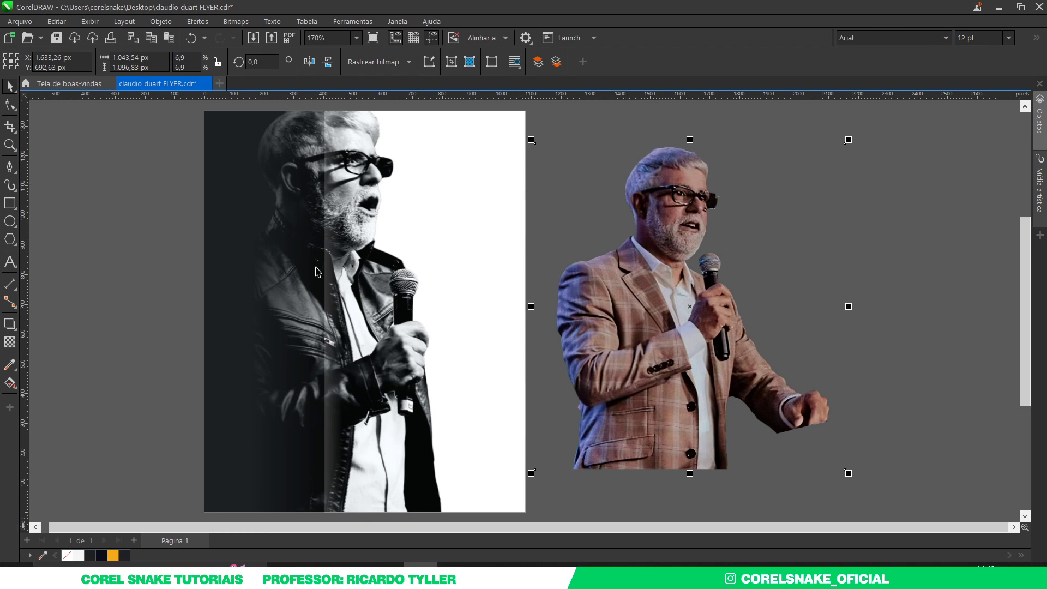
pyautogui.click(360, 254)
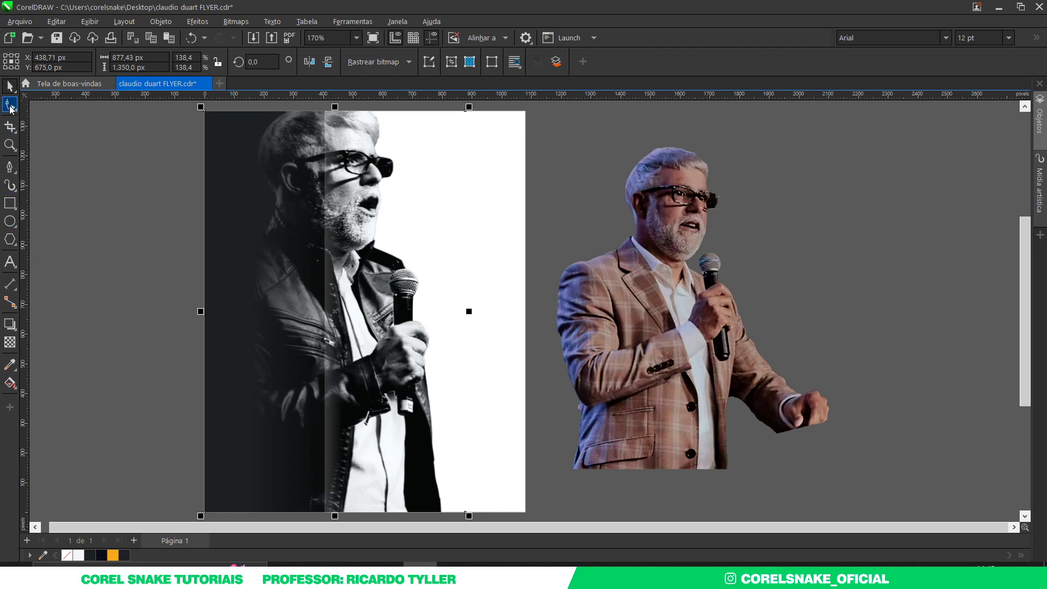
# Widen the faded photo's frame out to the left with the Shape tool
pyautogui.click(10, 104)
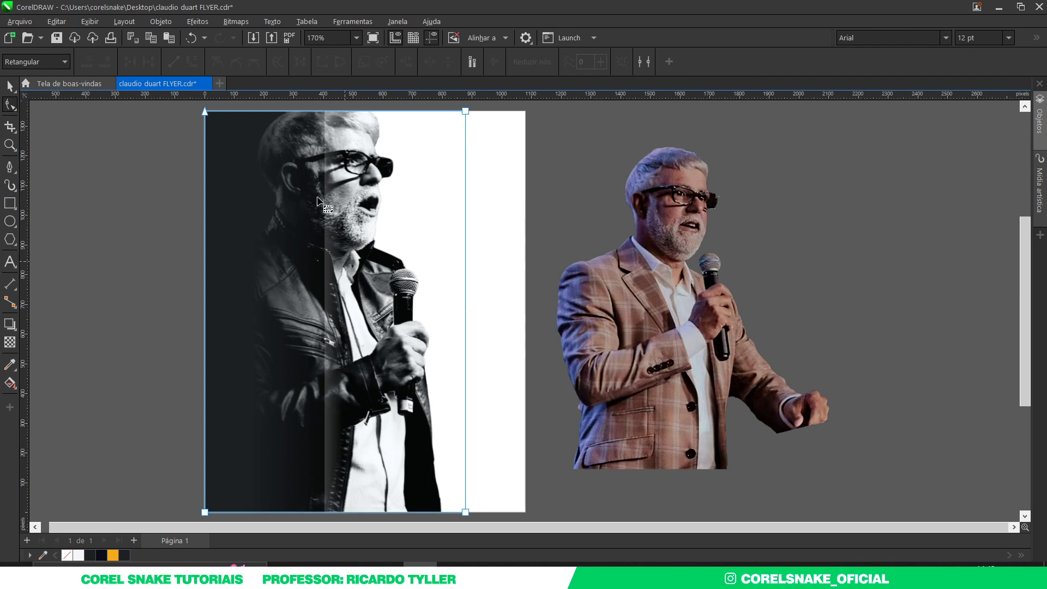
pyautogui.scroll(-2, 434, 304)
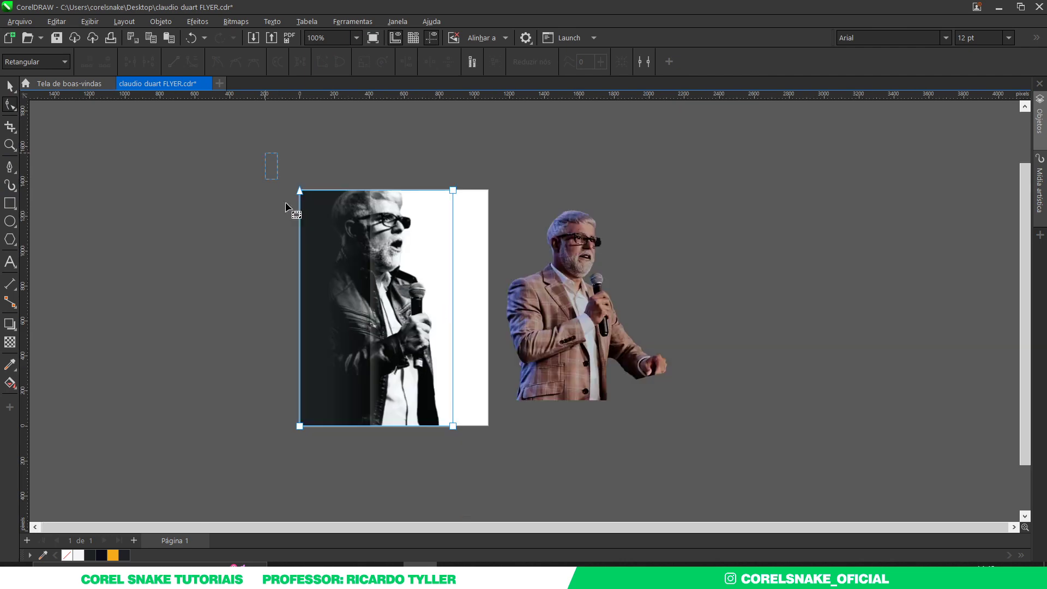
pyautogui.moveTo(300, 425); pyautogui.dragTo(257, 426)
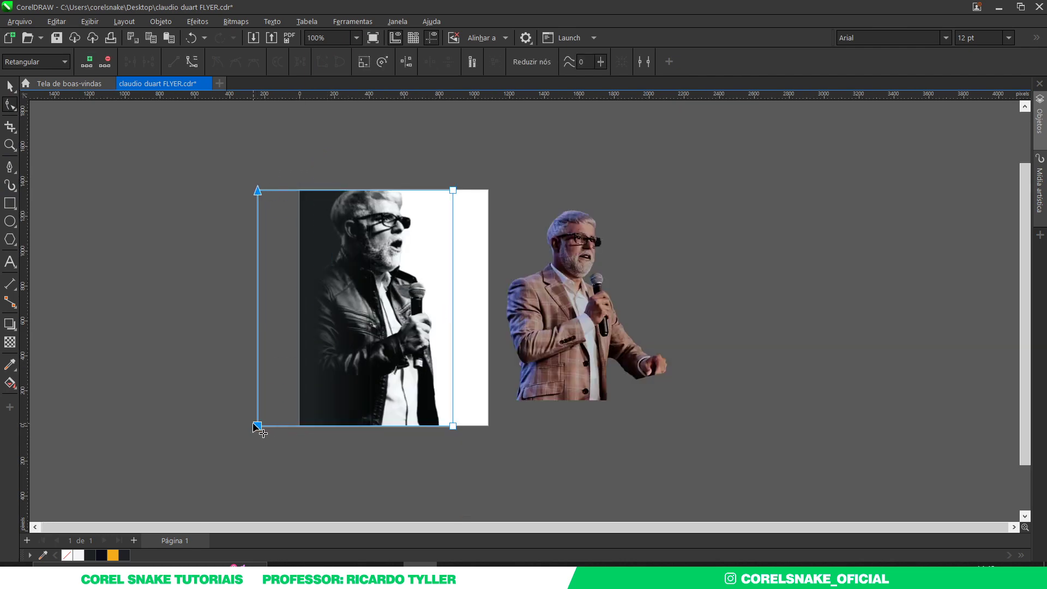
pyautogui.scroll(2, 354, 272)
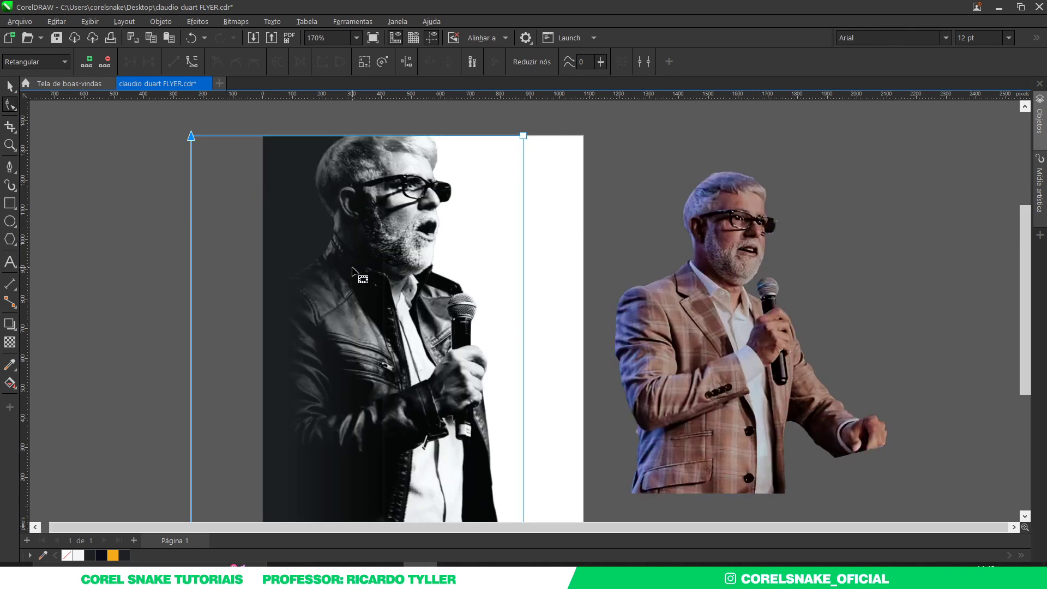
pyautogui.scroll(2, 396, 168)
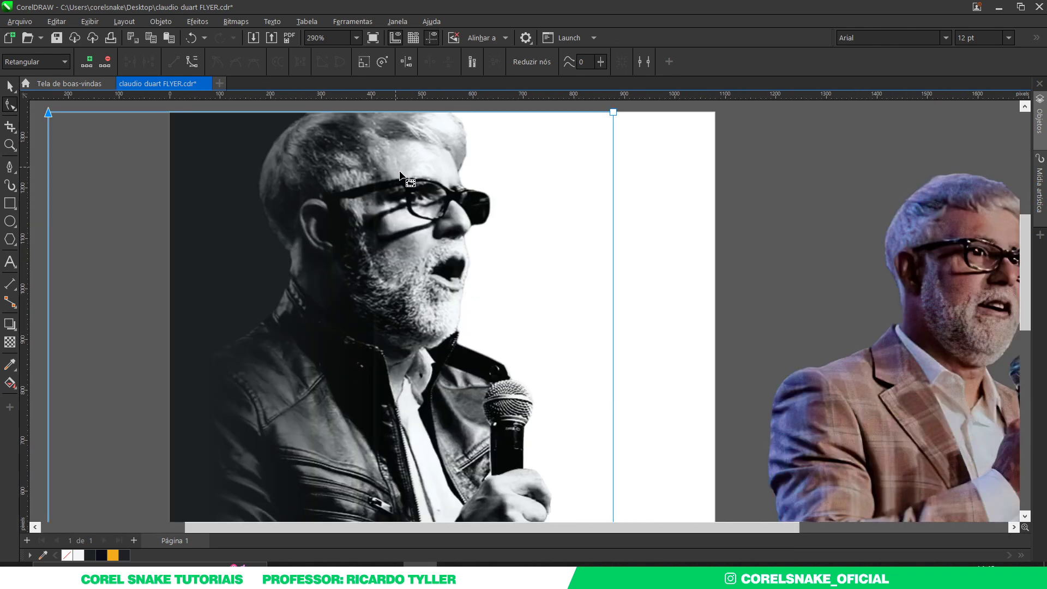
pyautogui.scroll(-2, 400, 173)
pyautogui.scroll(-2, 393, 211)
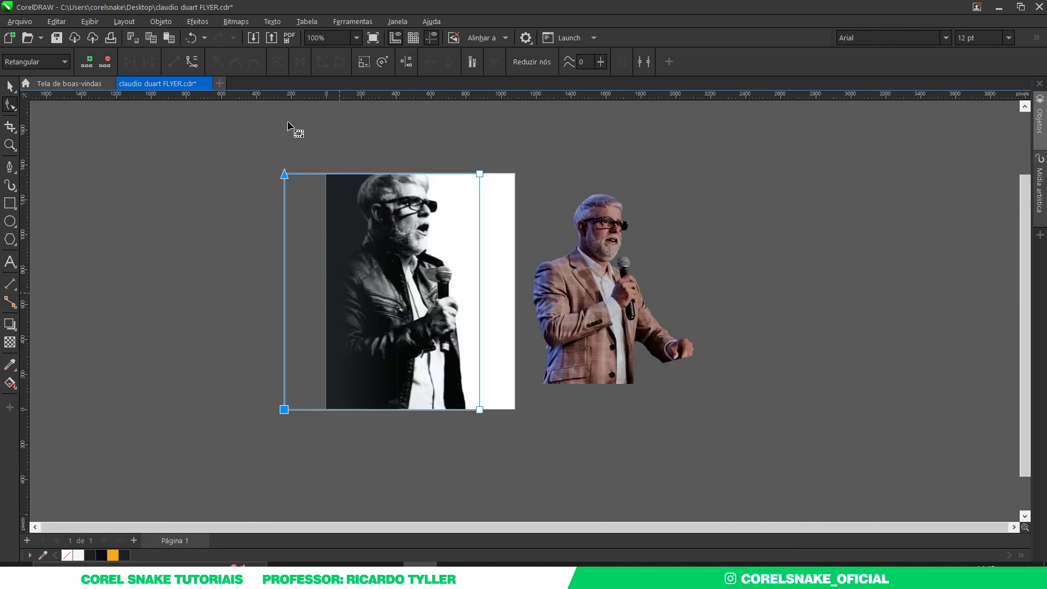
# Convert the faded photo to a 300 dpi bitmap, crop it flush left, and nudge the colour photo right
pyautogui.click(238, 25)
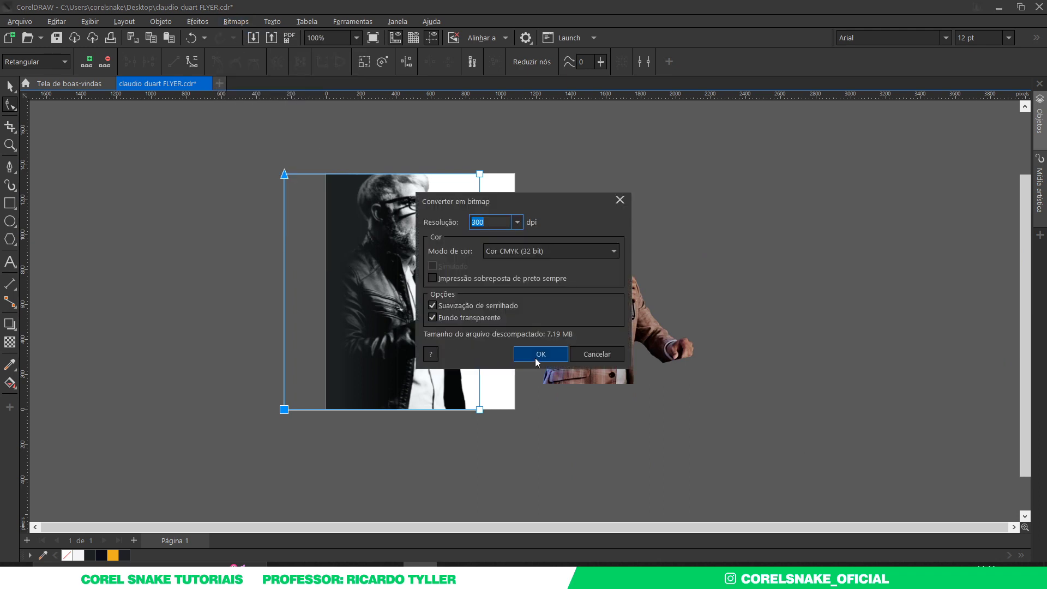
pyautogui.click(536, 358)
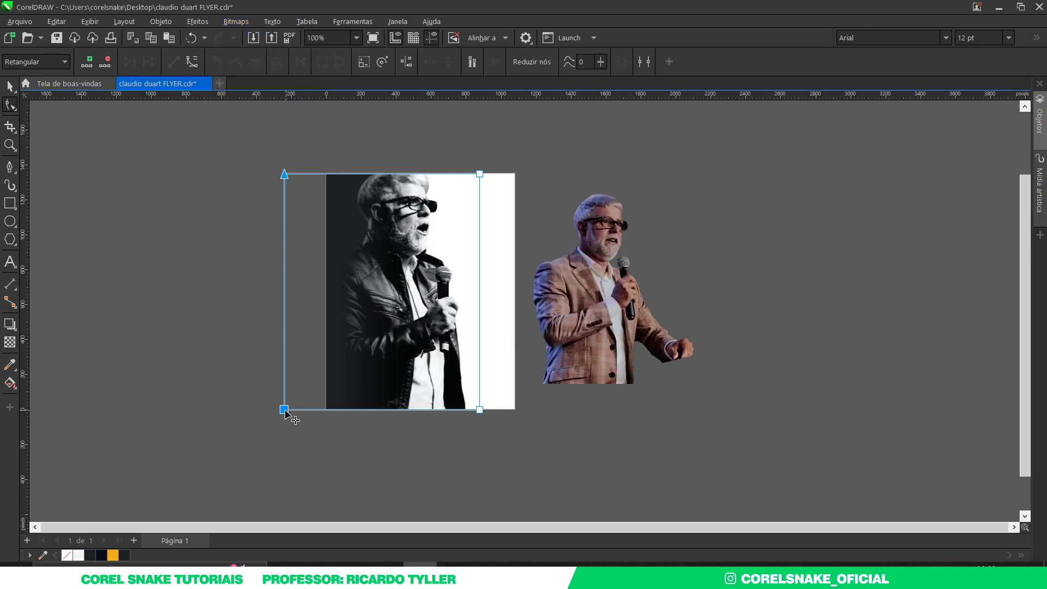
pyautogui.moveTo(284, 409); pyautogui.dragTo(326, 409)
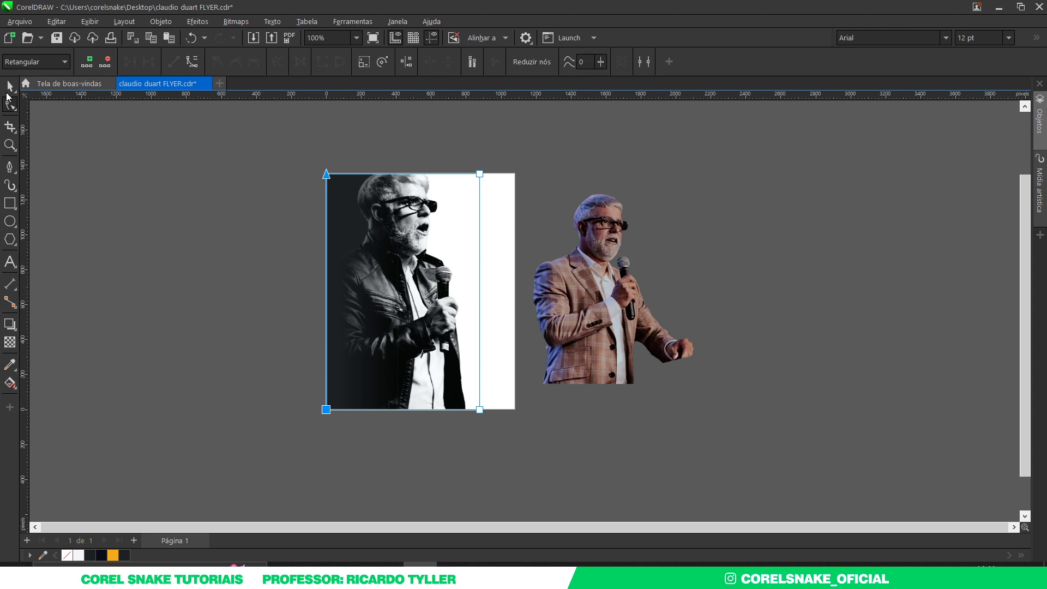
pyautogui.click(9, 86)
pyautogui.moveTo(576, 322); pyautogui.dragTo(593, 321)
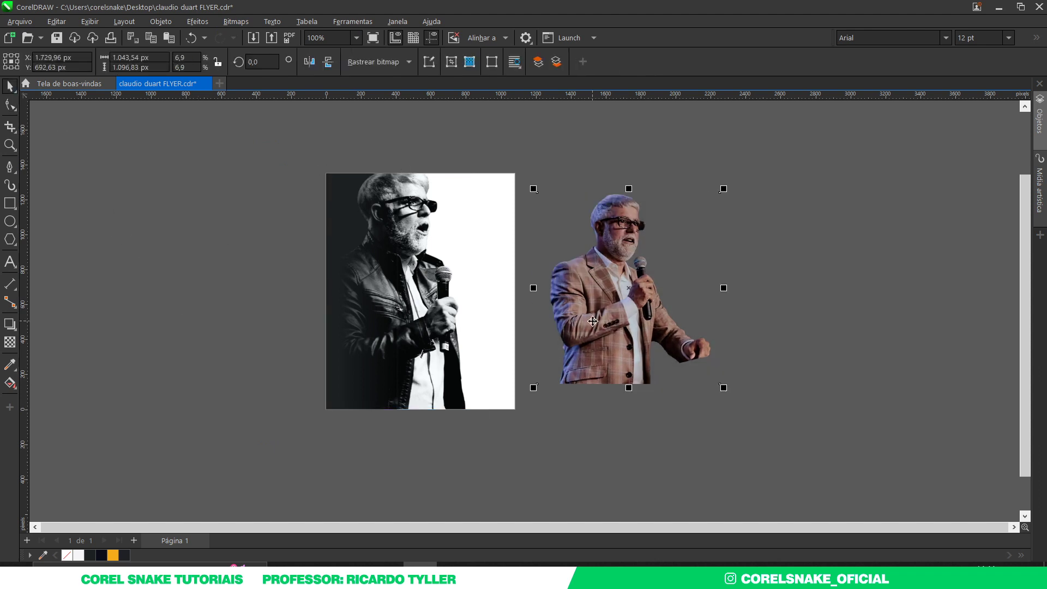
pyautogui.scroll(2, 548, 338)
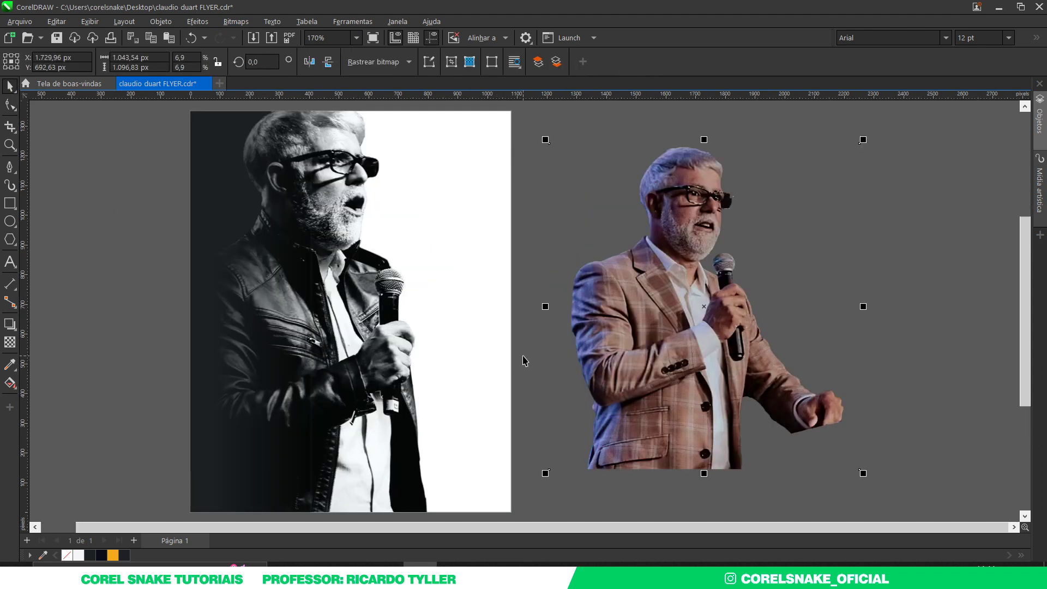
# Try shifting the black-and-white photo right, then undo the move
pyautogui.click(522, 134)
pyautogui.click(506, 119)
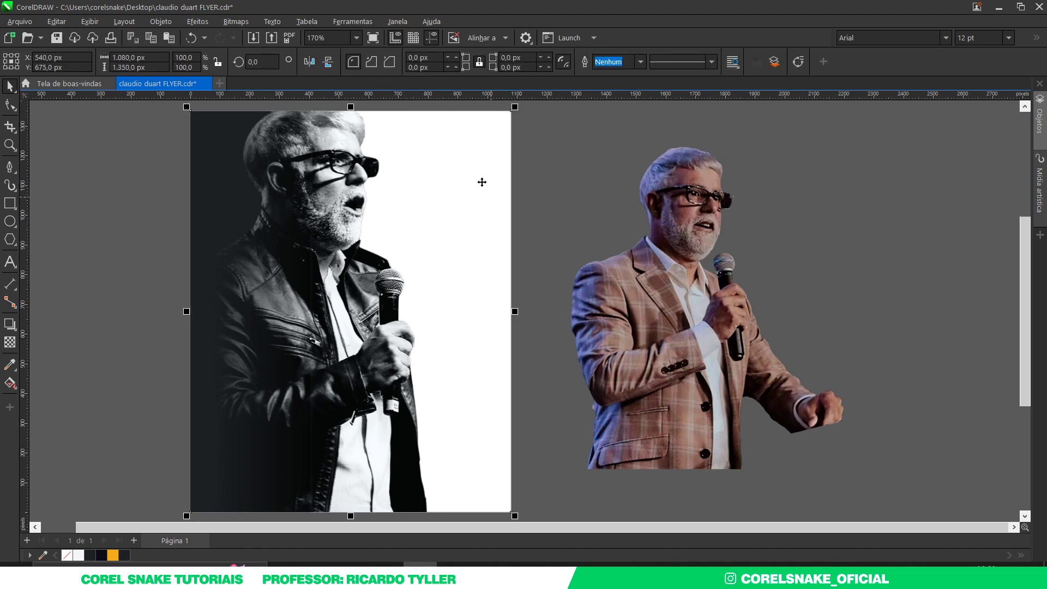
pyautogui.moveTo(496, 157); pyautogui.dragTo(572, 158)
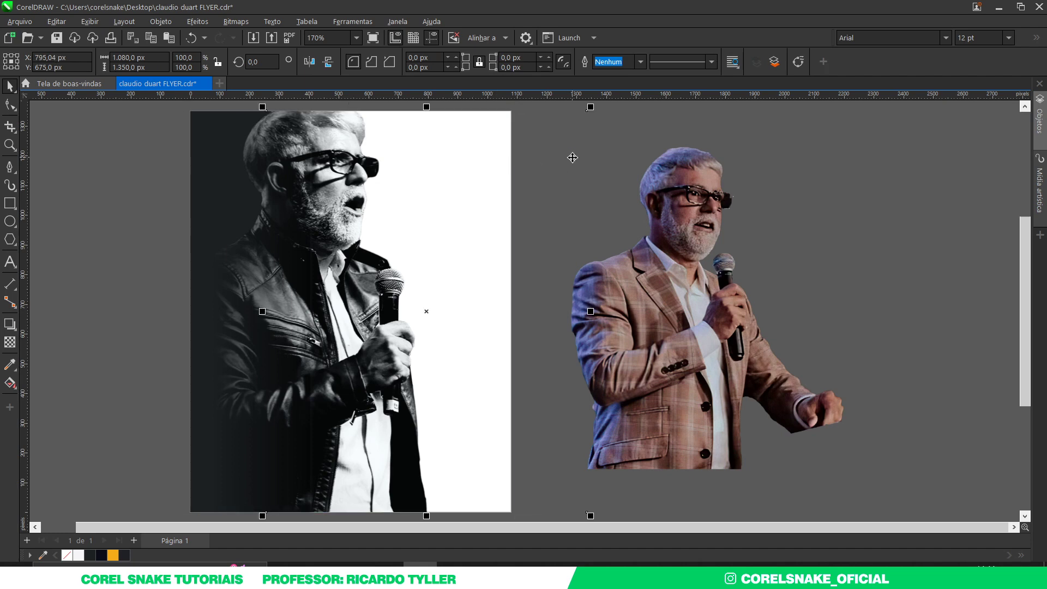
pyautogui.moveTo(580, 115); pyautogui.dragTo(624, 126)
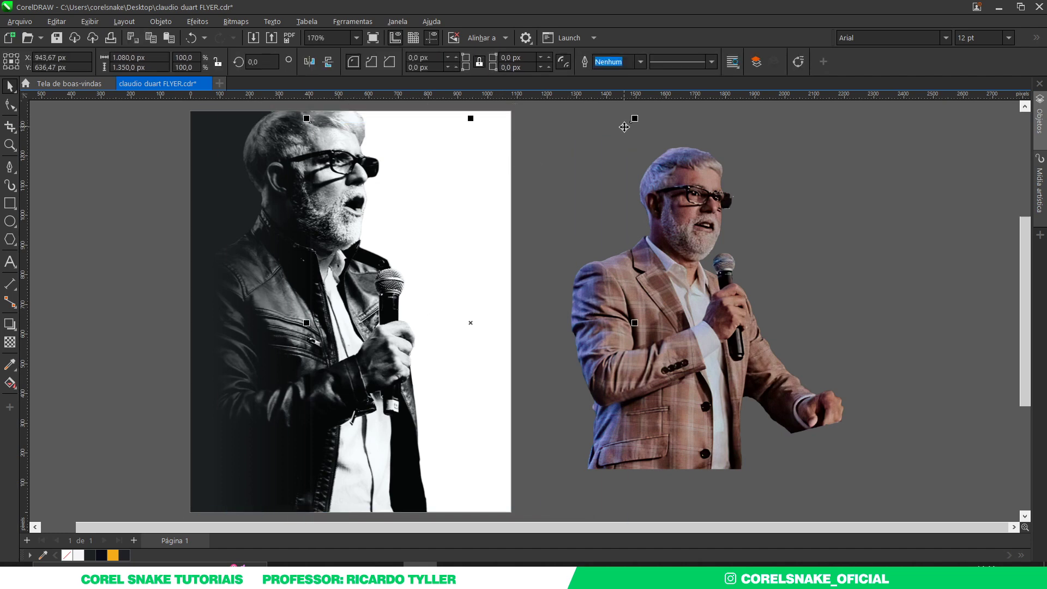
pyautogui.hotkey('ctrl', 'z')
# Make the frame rectangle a charcoal lower-half overlay fading upward with linear transparency
pyautogui.click(80, 555)
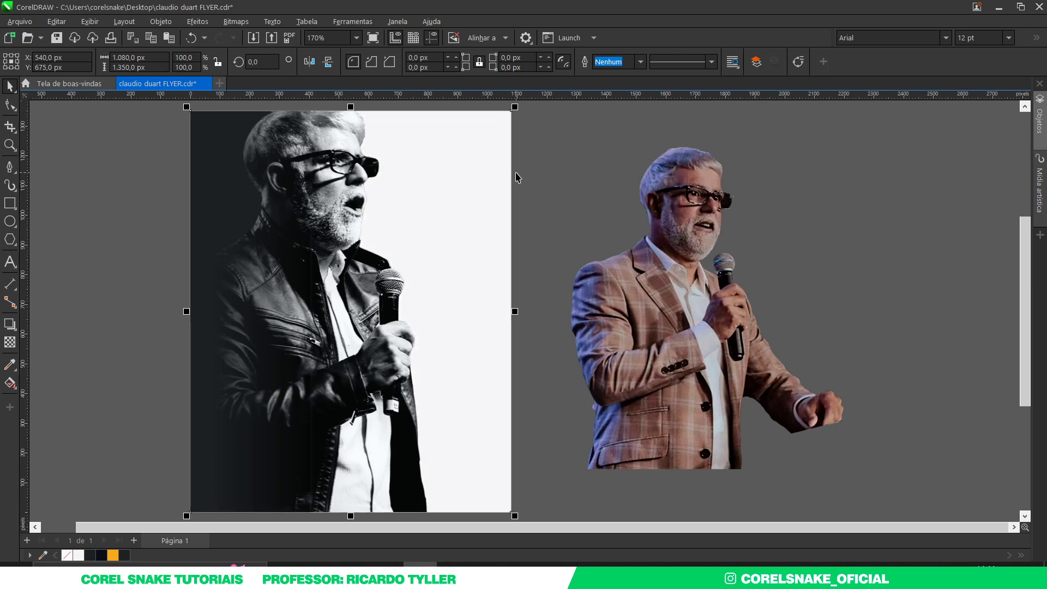
pyautogui.press('Delete')
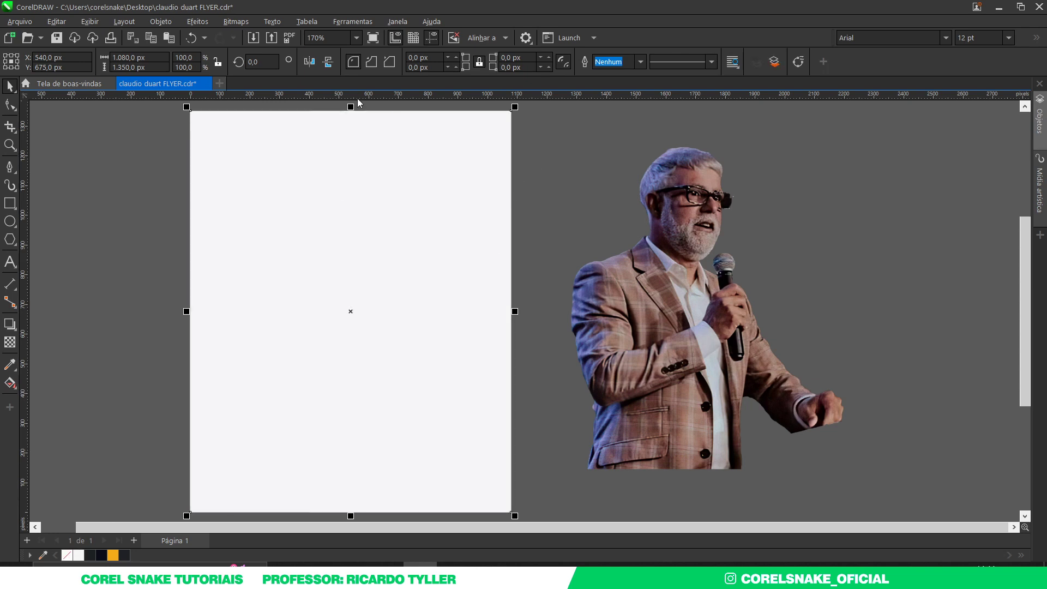
pyautogui.moveTo(349, 106); pyautogui.dragTo(355, 290)
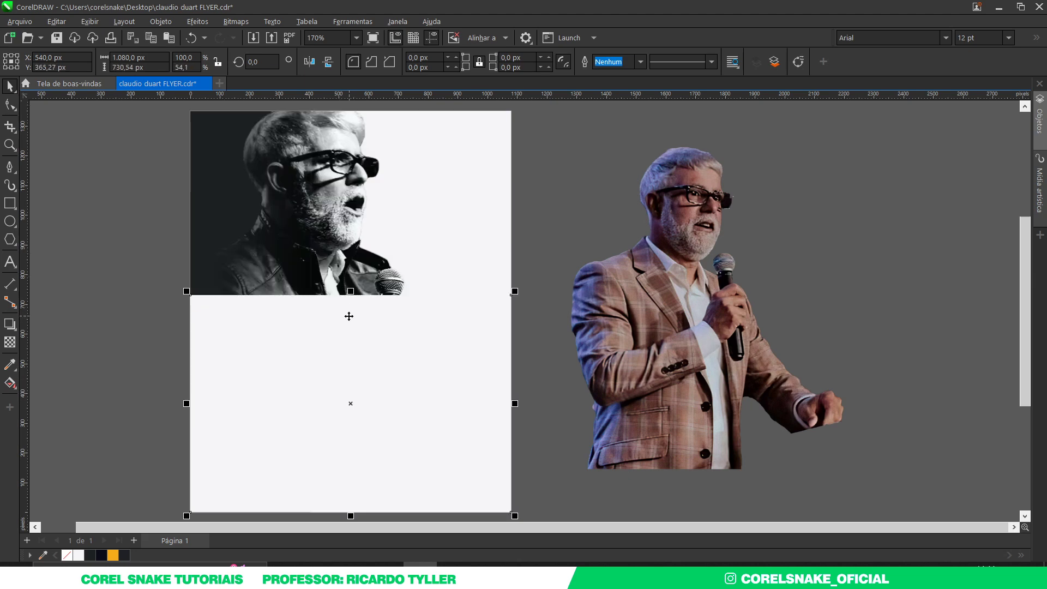
pyautogui.click(90, 555)
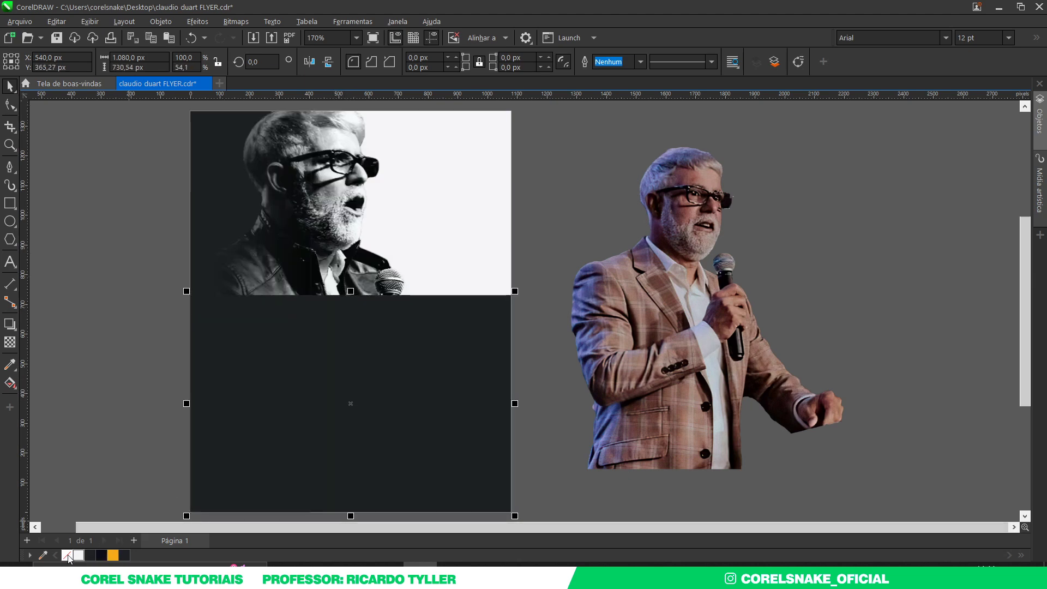
pyautogui.click(9, 342)
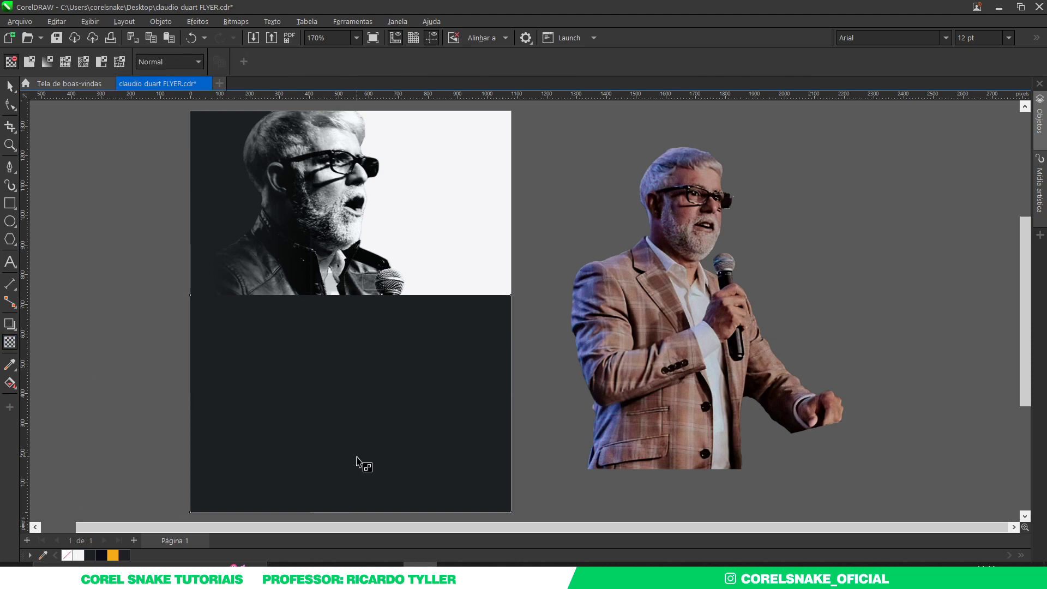
pyautogui.moveTo(324, 484); pyautogui.dragTo(330, 360)
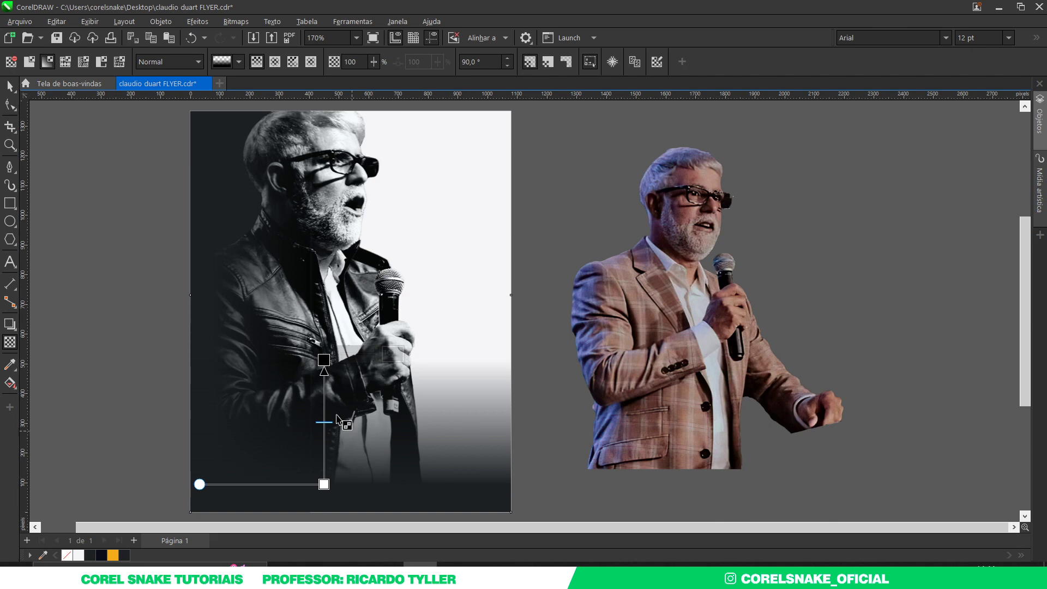
pyautogui.click(10, 87)
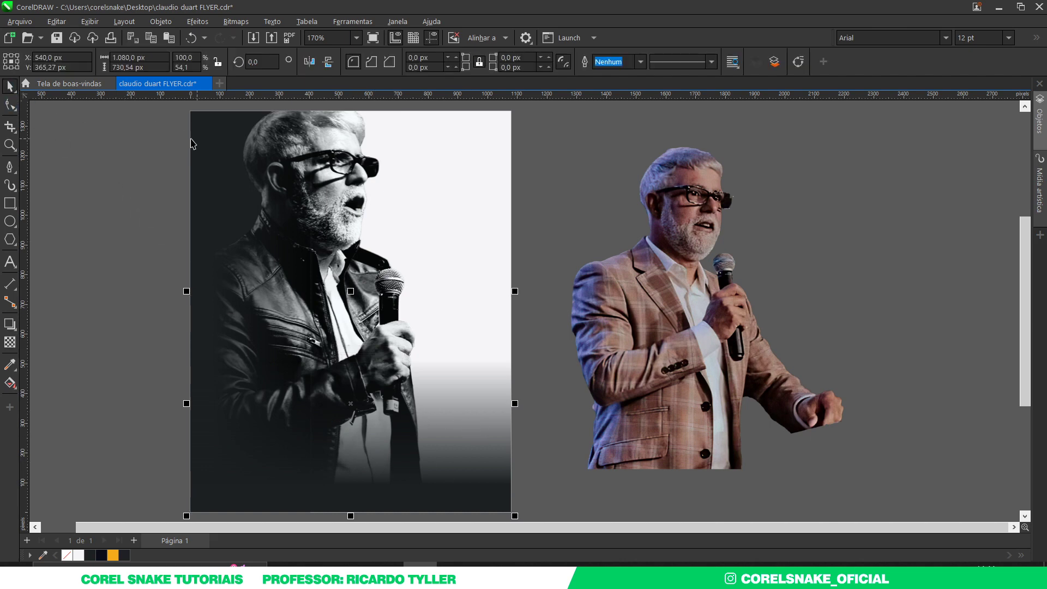
# Convert the dark fading rectangle to a bitmap and redraw its fade angled toward the upper right
pyautogui.click(236, 21)
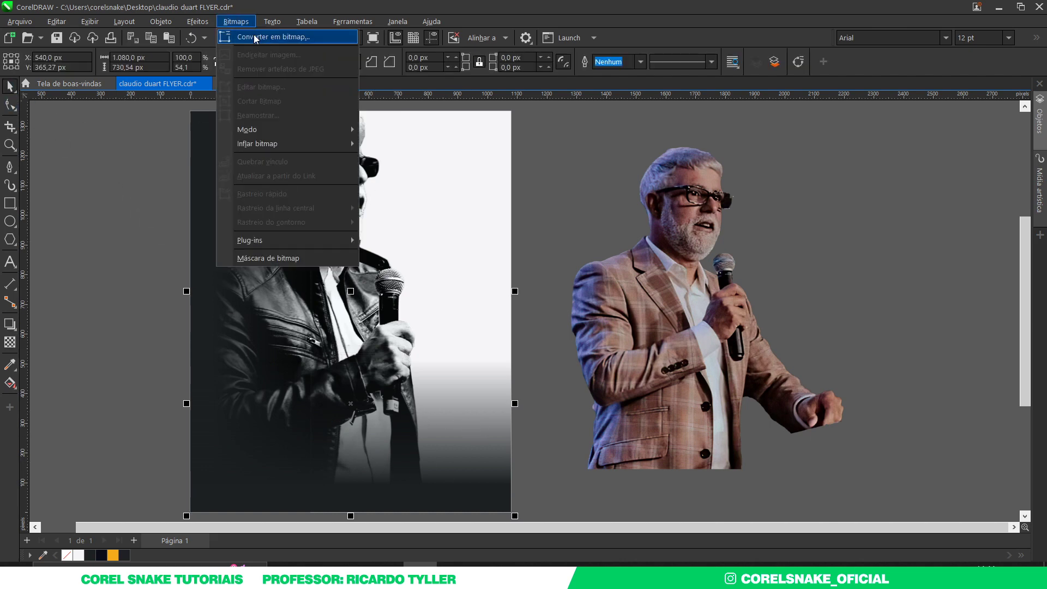
pyautogui.click(261, 37)
pyautogui.click(515, 356)
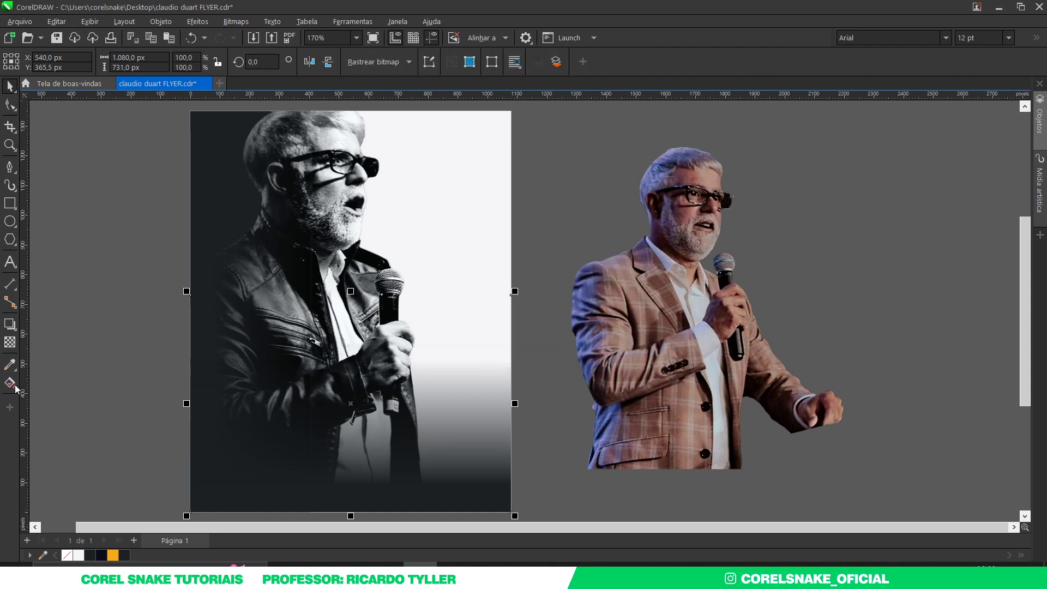
pyautogui.click(10, 342)
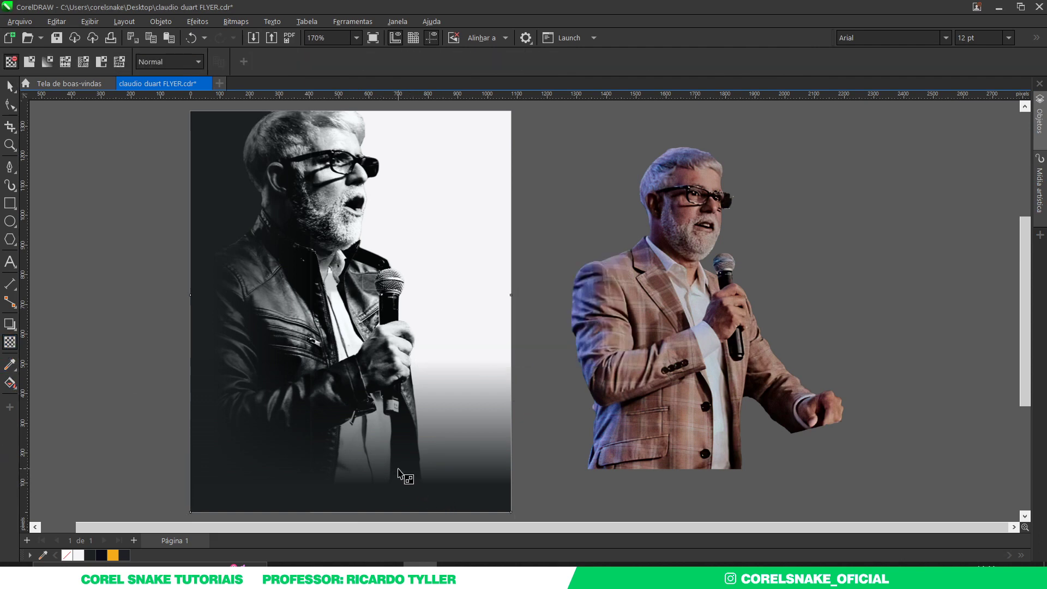
pyautogui.moveTo(410, 442)
pyautogui.mouseDown()
pyautogui.moveTo(481, 320)
pyautogui.moveTo(462, 315)
pyautogui.mouseUp()
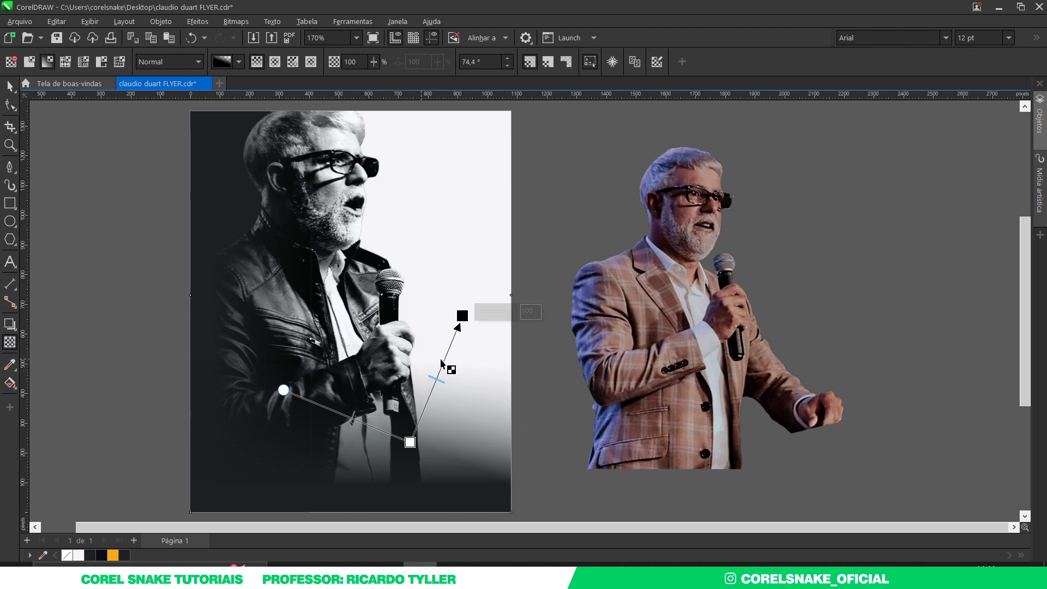
pyautogui.click(10, 85)
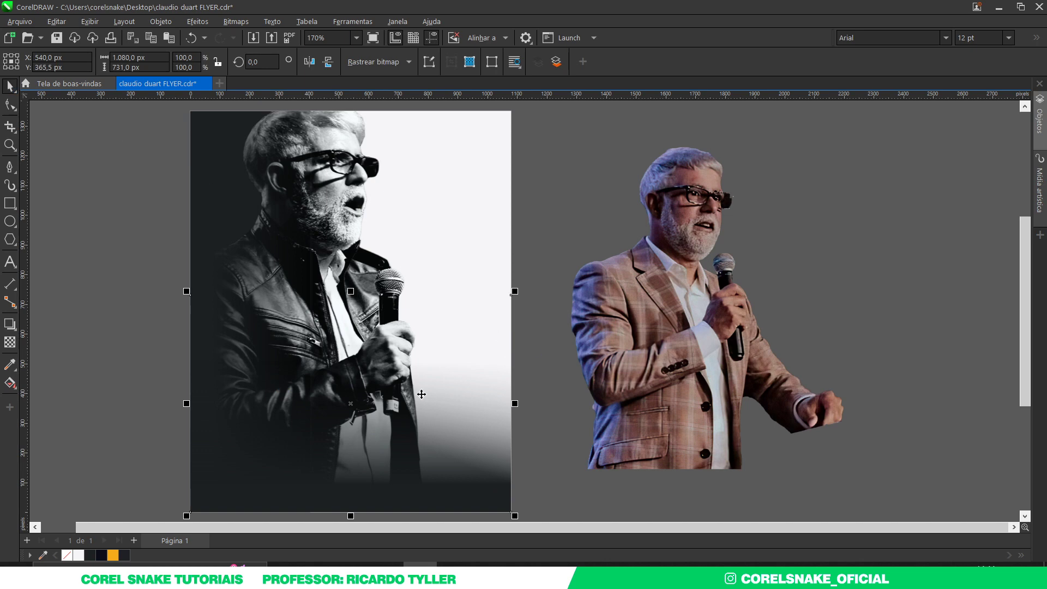
# Draw a circle beside the page with white fill and no outline
pyautogui.click(560, 231)
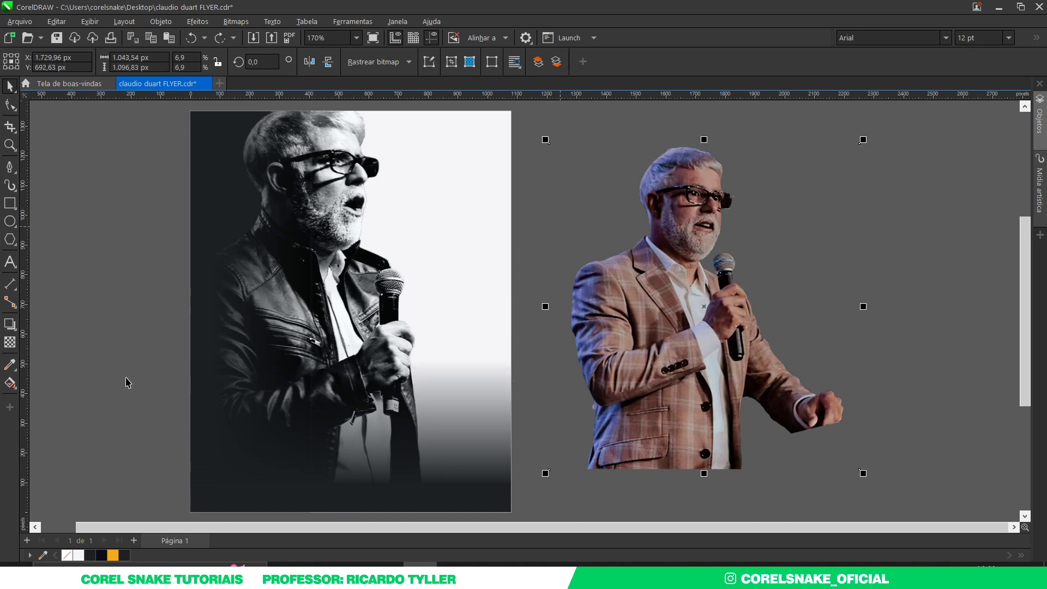
pyautogui.click(65, 338)
pyautogui.click(10, 220)
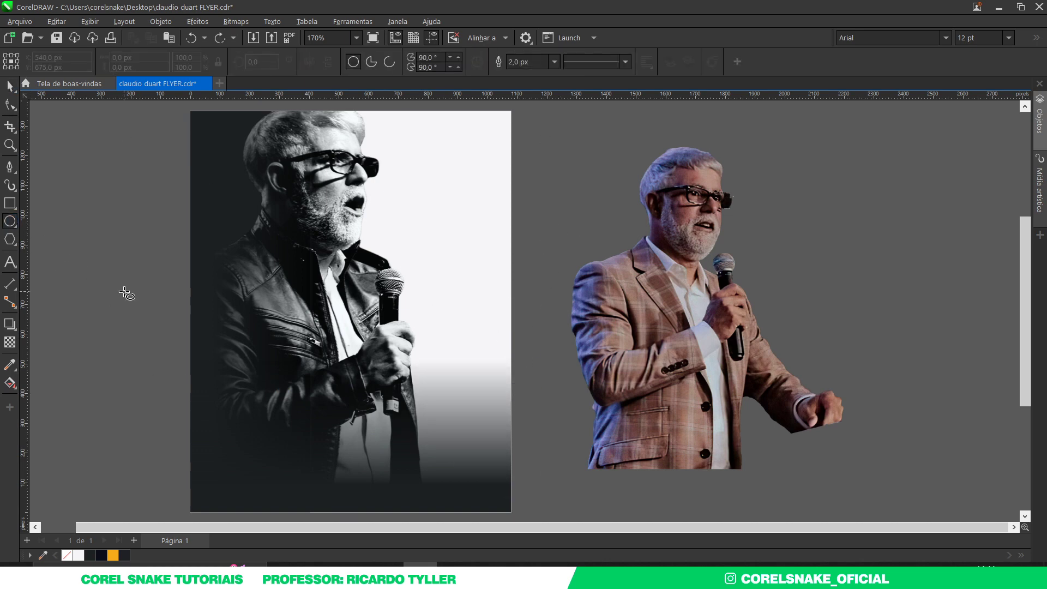
pyautogui.moveTo(124, 292); pyautogui.dragTo(183, 364)
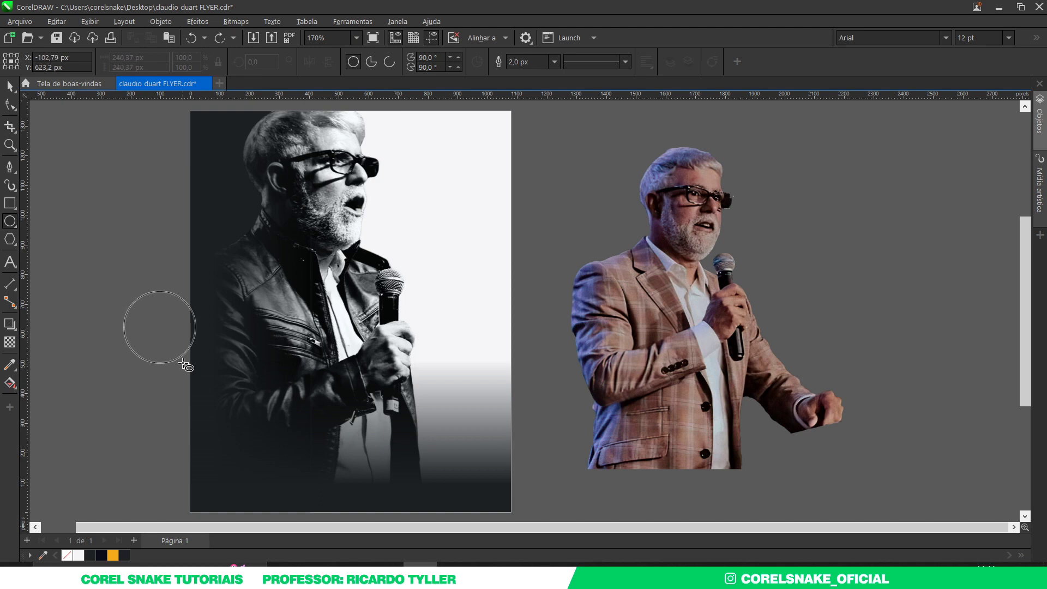
pyautogui.press('space')
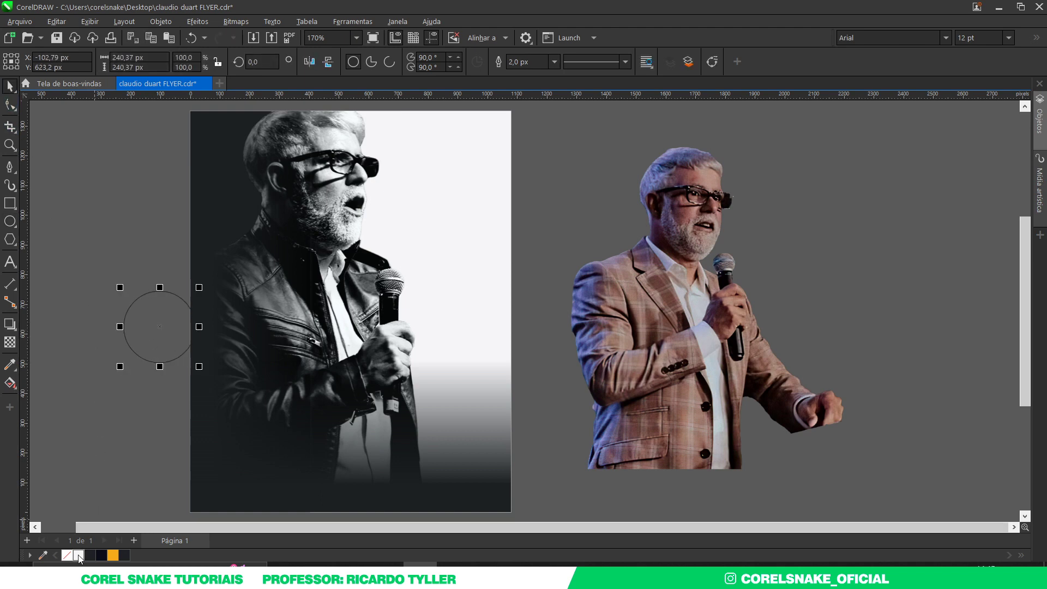
pyautogui.click(78, 554)
pyautogui.rightClick(66, 555)
# Enlarge the circle, move it onto the photo's lower right, and convert it to a bitmap
pyautogui.moveTo(159, 327); pyautogui.dragTo(148, 349)
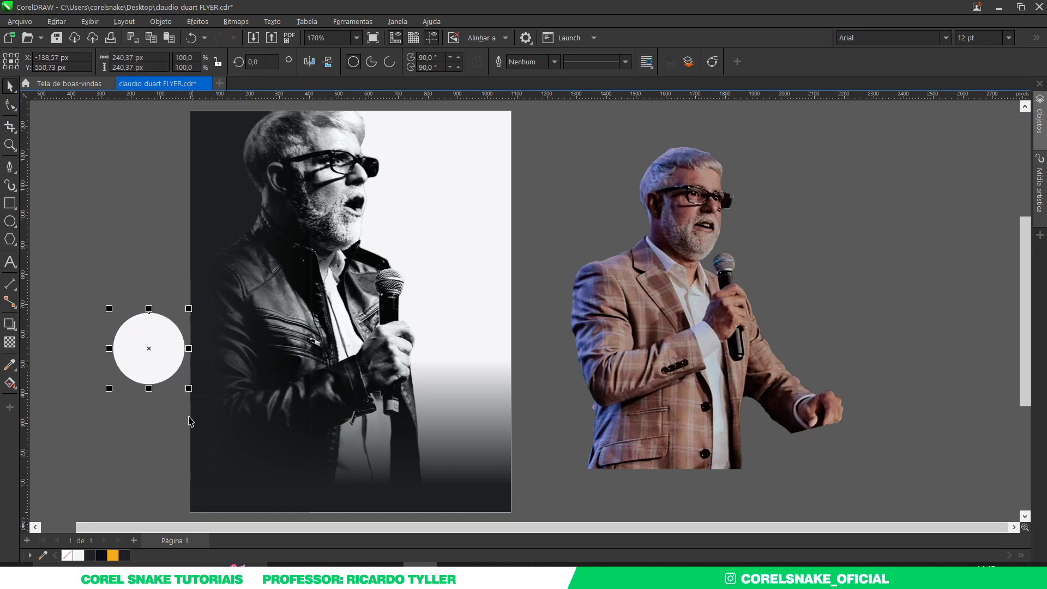
pyautogui.moveTo(188, 388); pyautogui.dragTo(206, 406)
pyautogui.moveTo(156, 366); pyautogui.dragTo(435, 397)
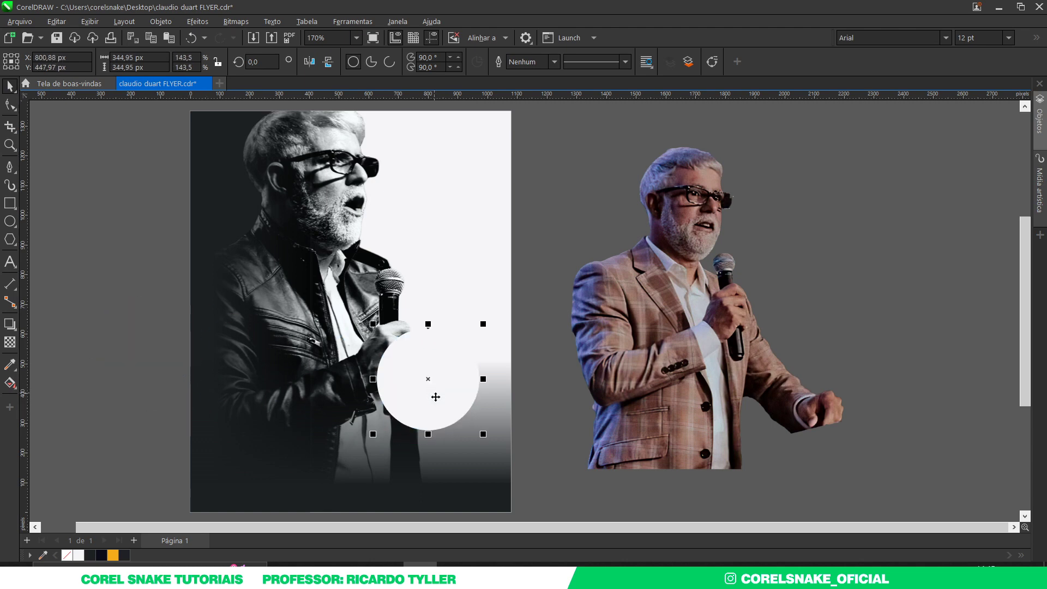
pyautogui.click(235, 21)
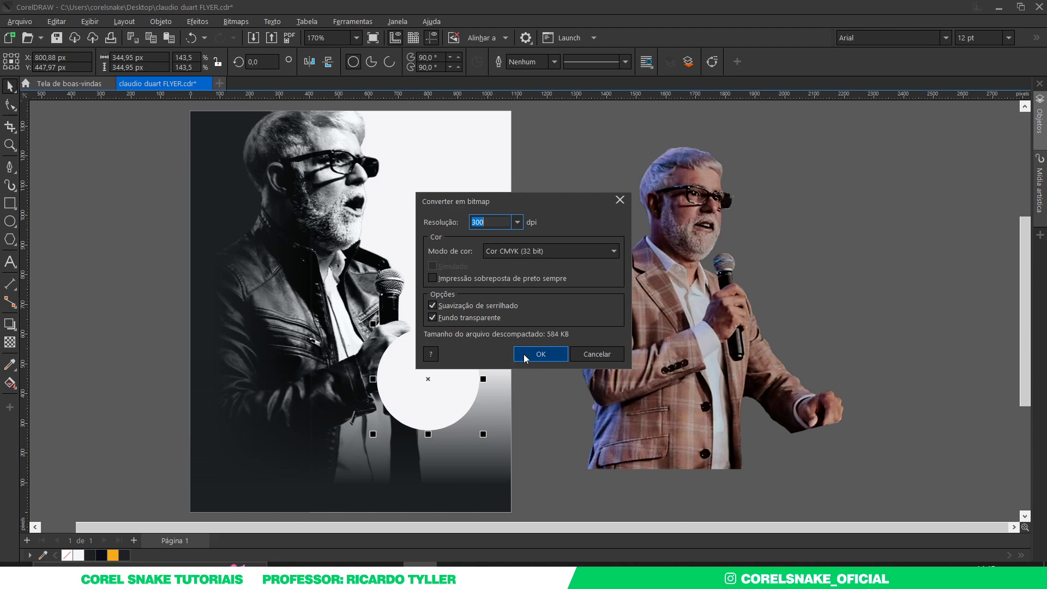
pyautogui.click(523, 354)
# Apply an 87.4 px Gaussian Blur to the white circle and shift the glow right
pyautogui.click(188, 23)
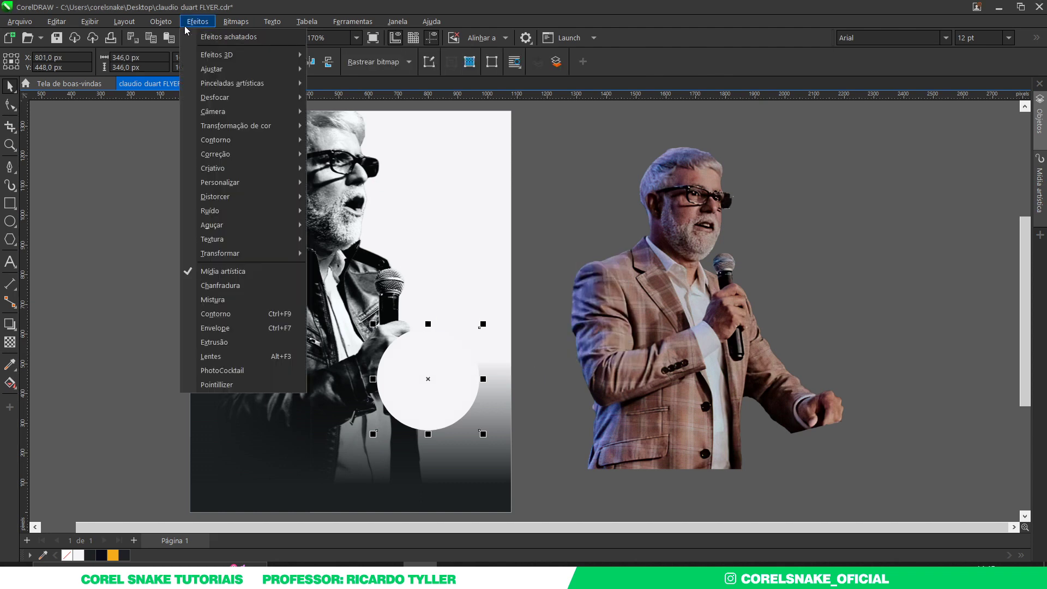
pyautogui.click(189, 23)
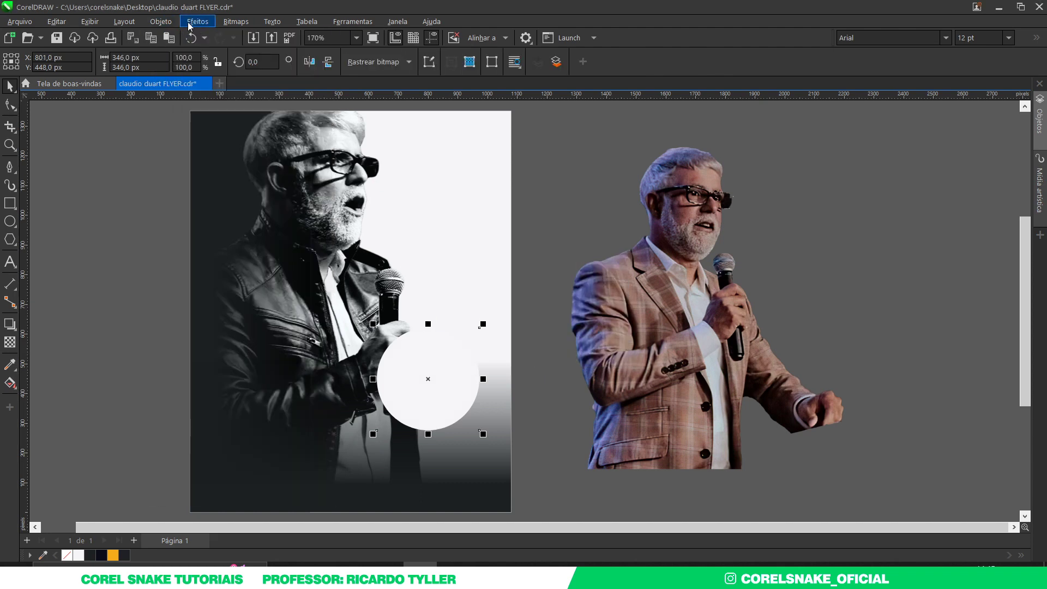
pyautogui.moveTo(214, 97)
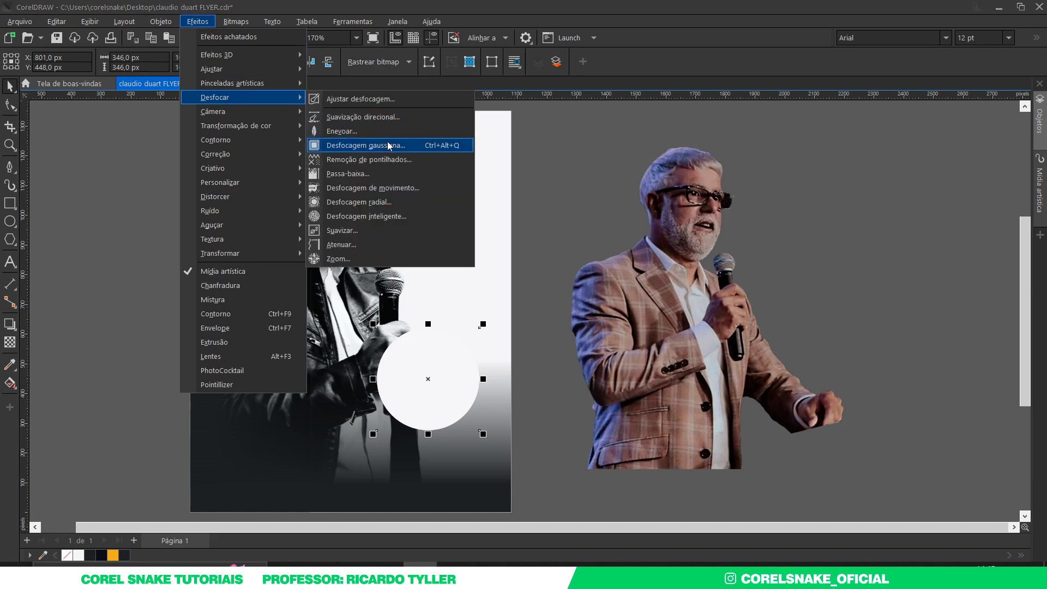
pyautogui.click(405, 146)
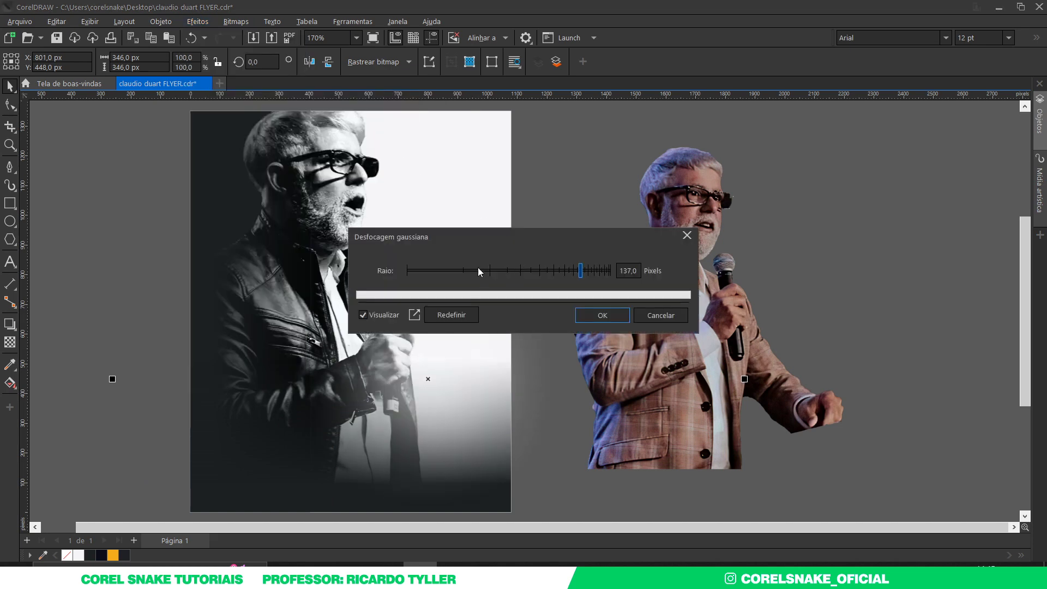
pyautogui.click(558, 272)
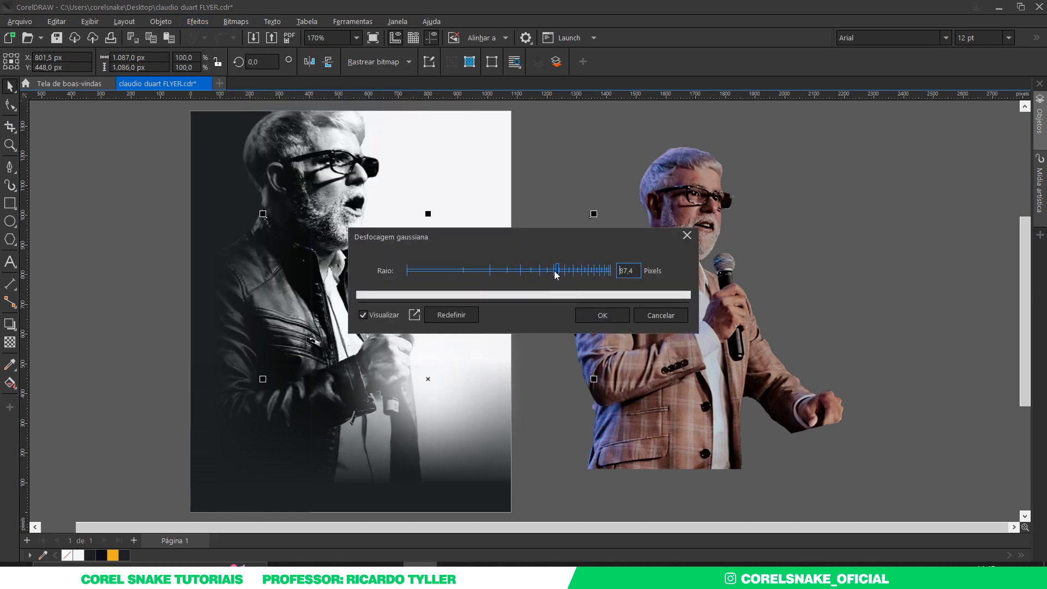
pyautogui.click(591, 316)
pyautogui.moveTo(452, 399); pyautogui.dragTo(461, 399)
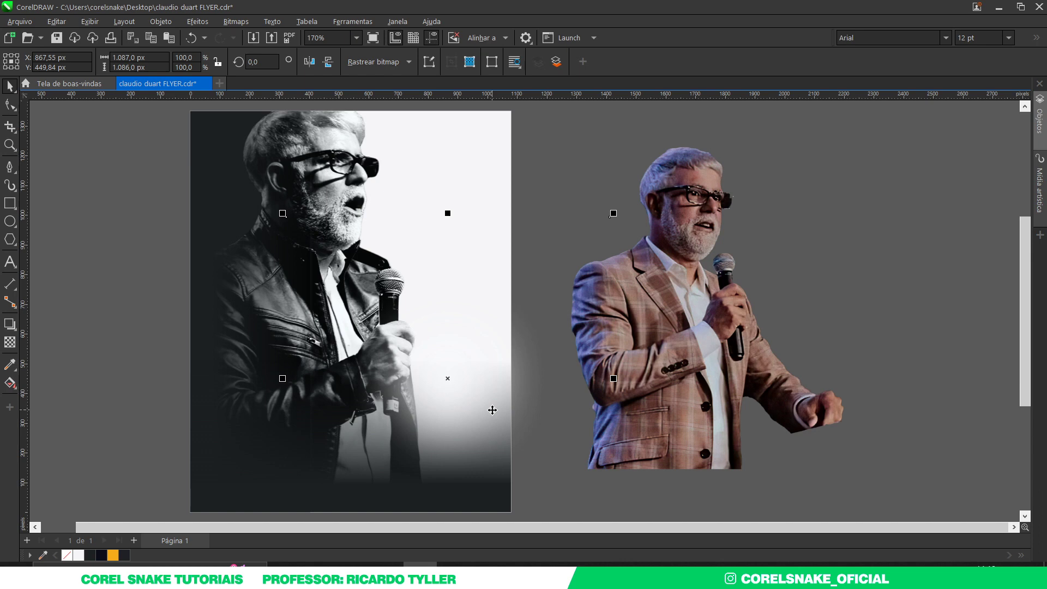
pyautogui.moveTo(452, 375)
pyautogui.mouseDown()
pyautogui.moveTo(485, 385)
pyautogui.moveTo(564, 302)
pyautogui.mouseUp()
# Select the rectangle's right nodes with the Shape tool and try pulling them inward, then undo
pyautogui.press('Escape')
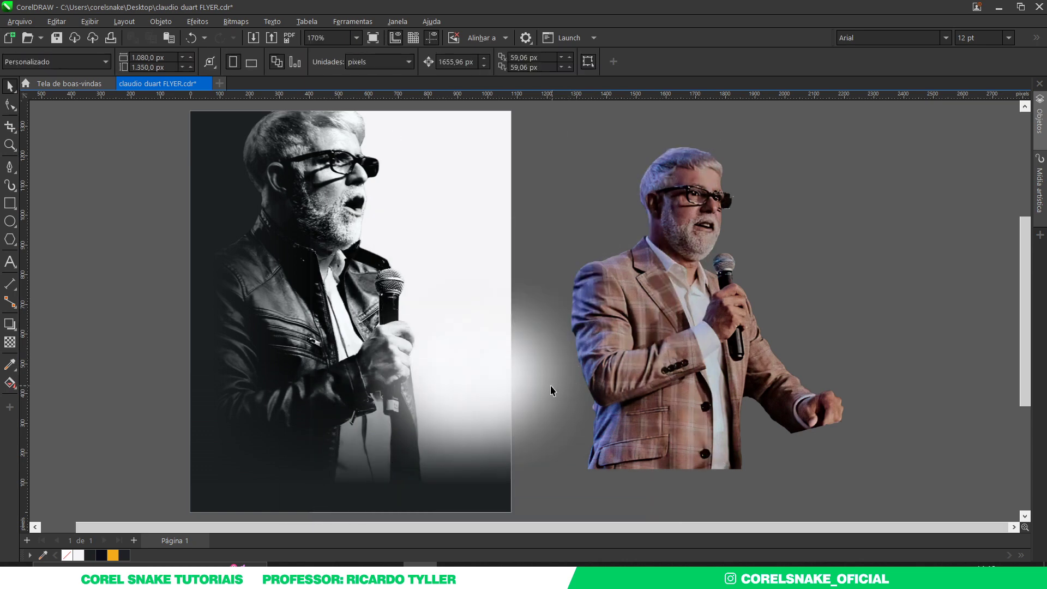
pyautogui.click(551, 390)
pyautogui.click(10, 105)
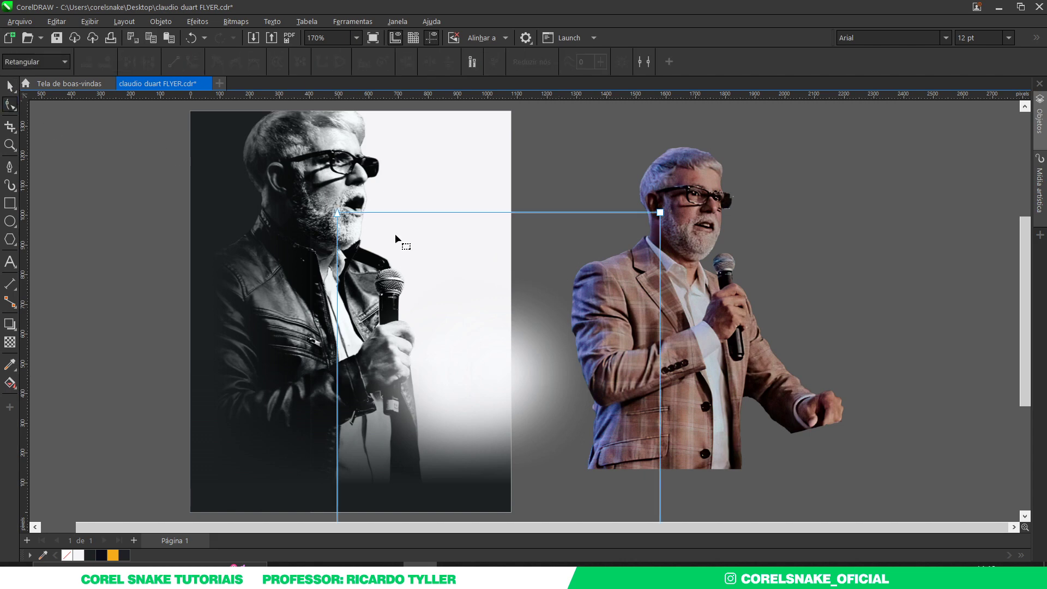
pyautogui.scroll(-3, 548, 226)
pyautogui.moveTo(571, 189); pyautogui.dragTo(624, 417)
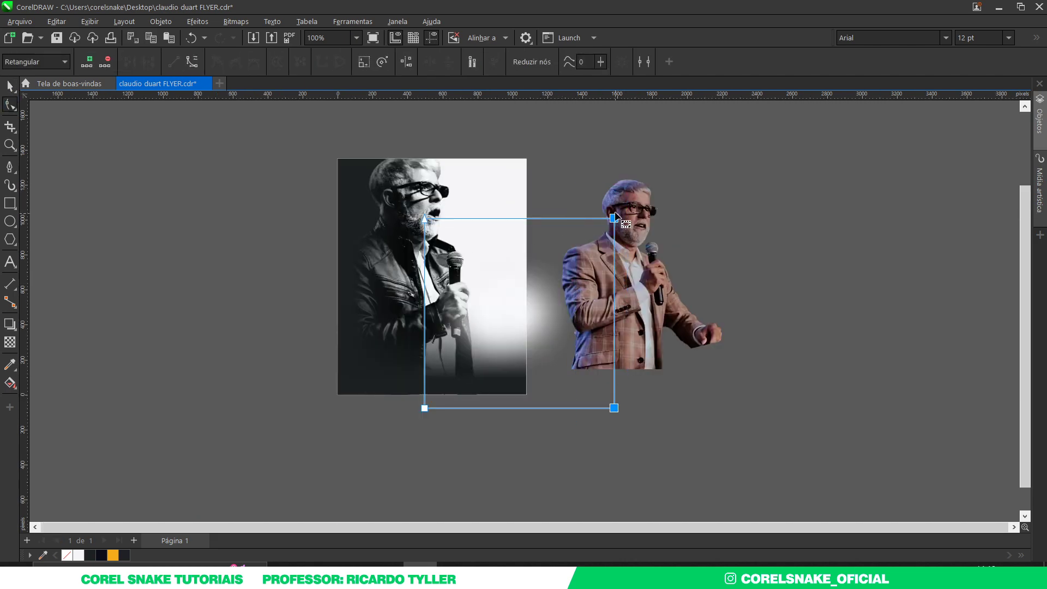
pyautogui.moveTo(613, 218); pyautogui.dragTo(526, 218)
pyautogui.moveTo(561, 426)
pyautogui.mouseDown()
pyautogui.moveTo(406, 384)
pyautogui.moveTo(424, 394)
pyautogui.mouseUp()
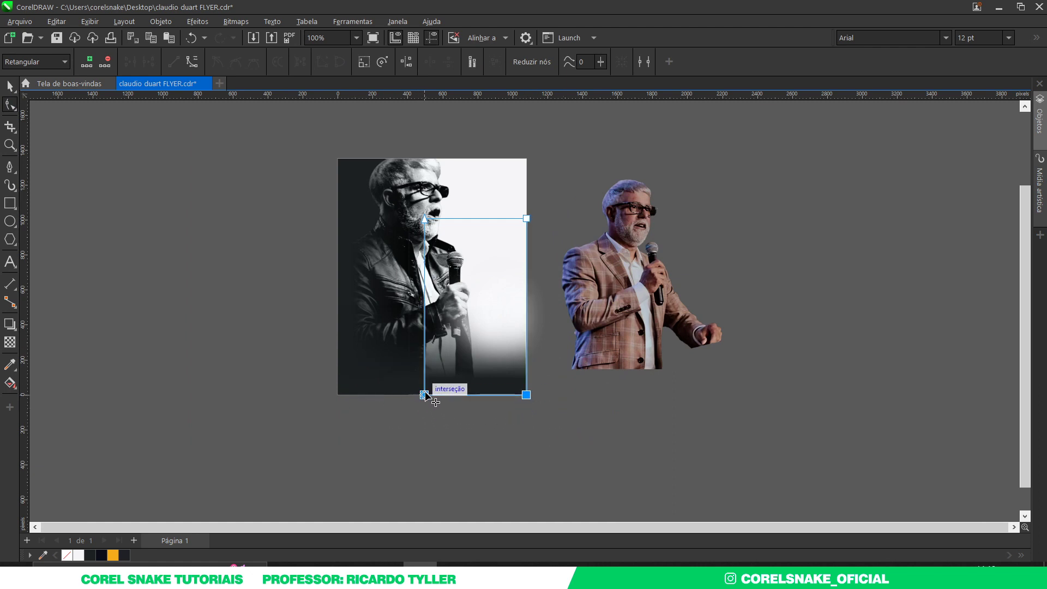
pyautogui.hotkey('ctrl', 'z')
# Align the rectangle's right nodes with the photo's right edge and its bottom nodes with the photo's bottom
pyautogui.moveTo(549, 218); pyautogui.dragTo(626, 462)
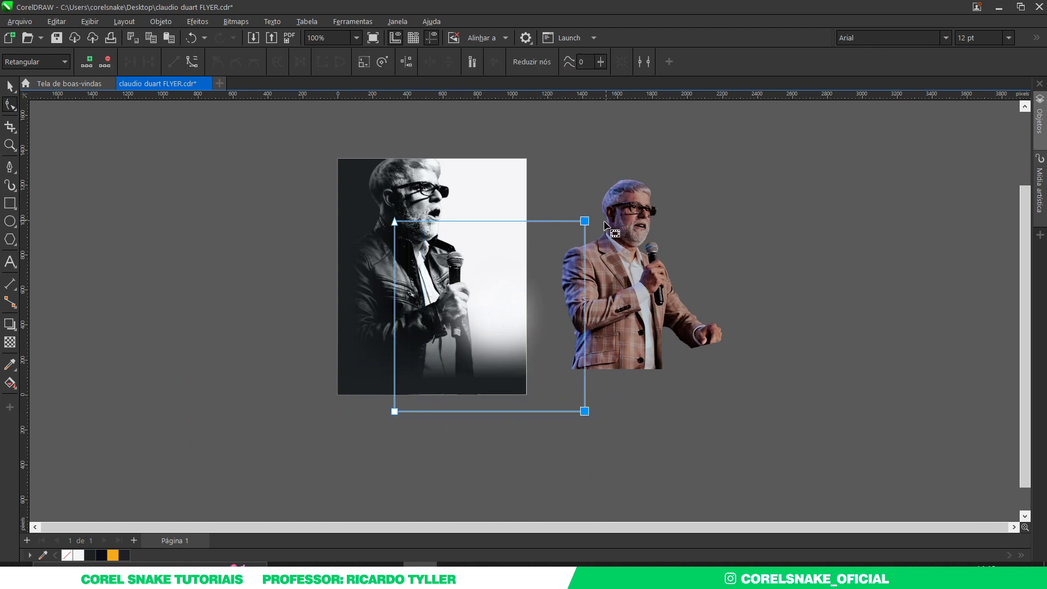
pyautogui.moveTo(584, 221); pyautogui.dragTo(526, 220)
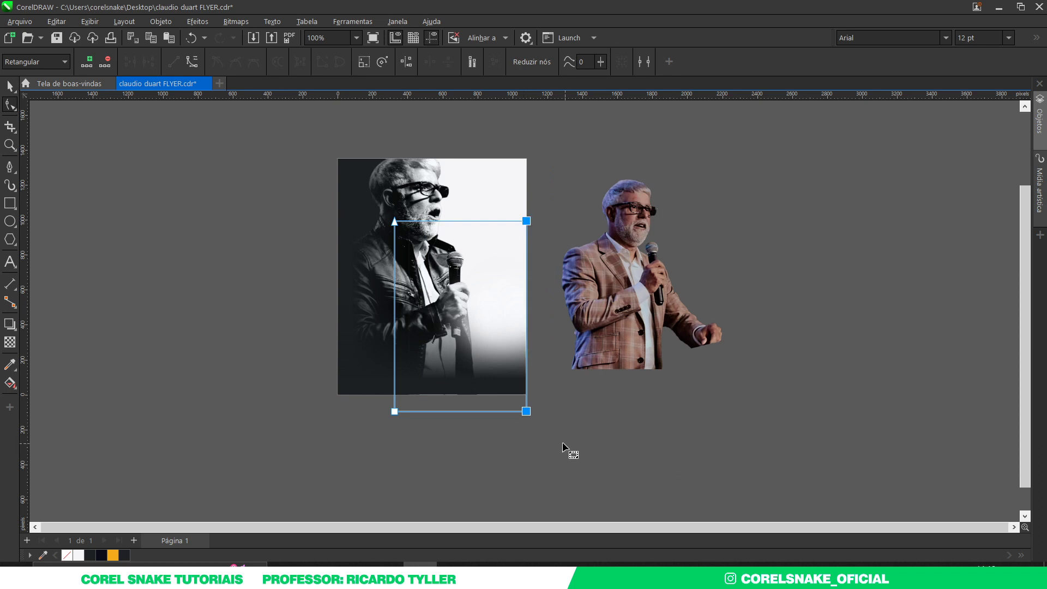
pyautogui.moveTo(563, 446)
pyautogui.mouseDown()
pyautogui.moveTo(379, 402)
pyautogui.moveTo(394, 394)
pyautogui.mouseUp()
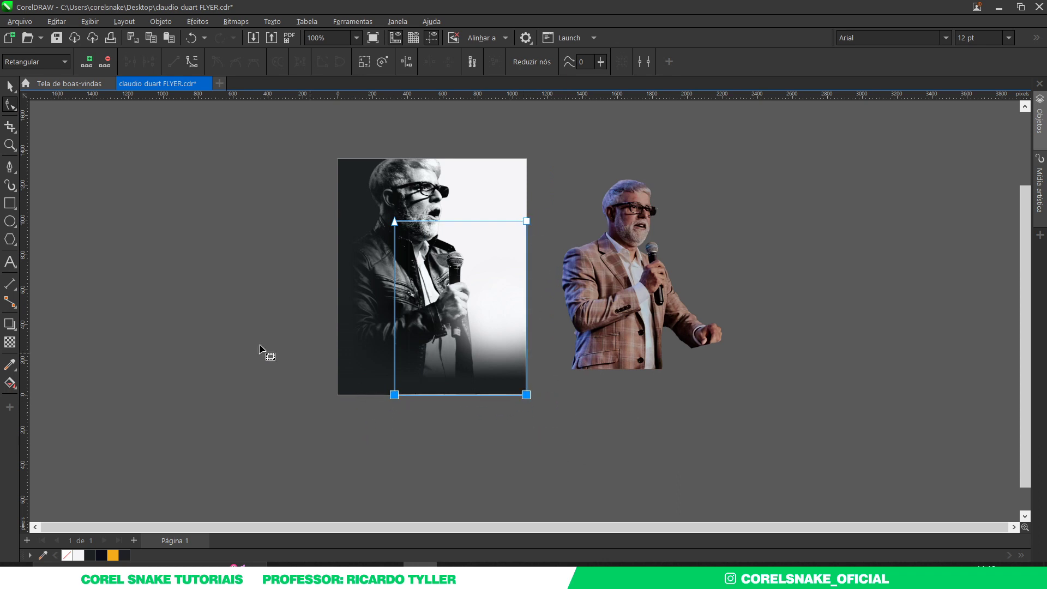
pyautogui.click(9, 85)
pyautogui.click(477, 396)
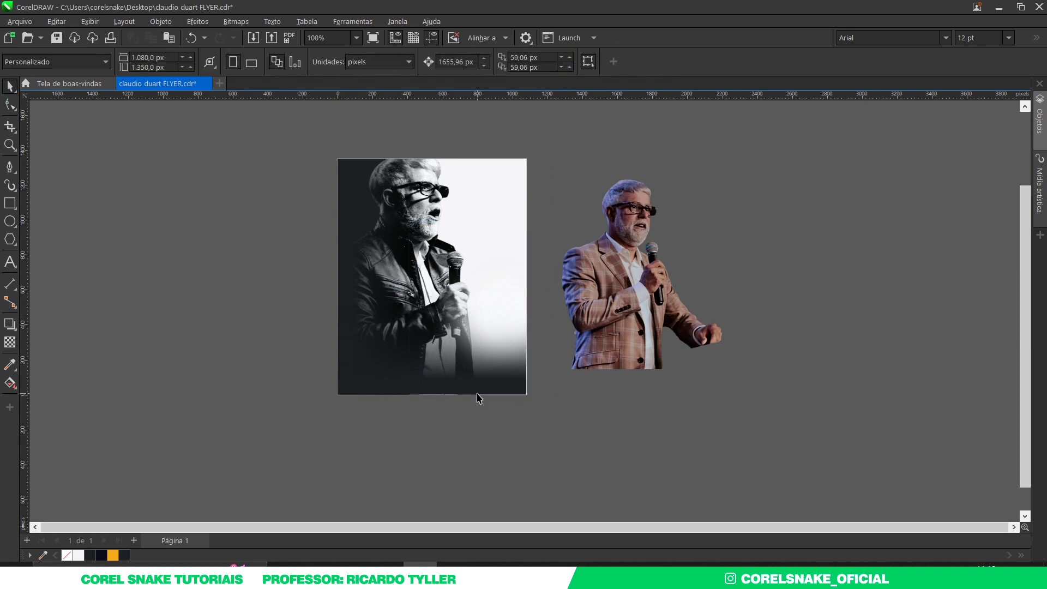
pyautogui.press('F4')
pyautogui.click(665, 358)
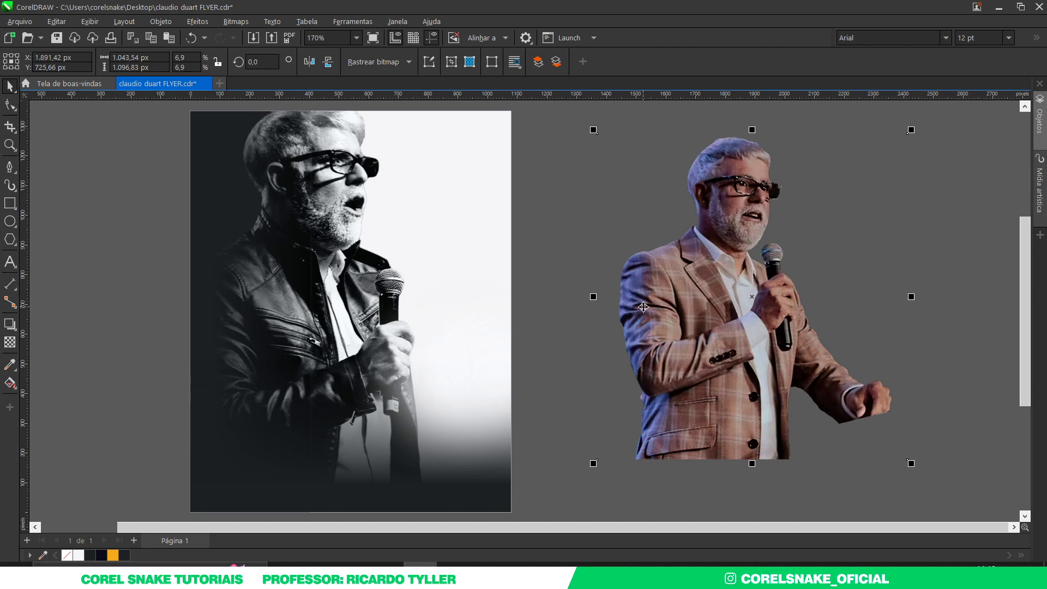
# Move the colour cut-out onto the page, bring it to front, and resize it lower down
pyautogui.moveTo(771, 261); pyautogui.dragTo(431, 288)
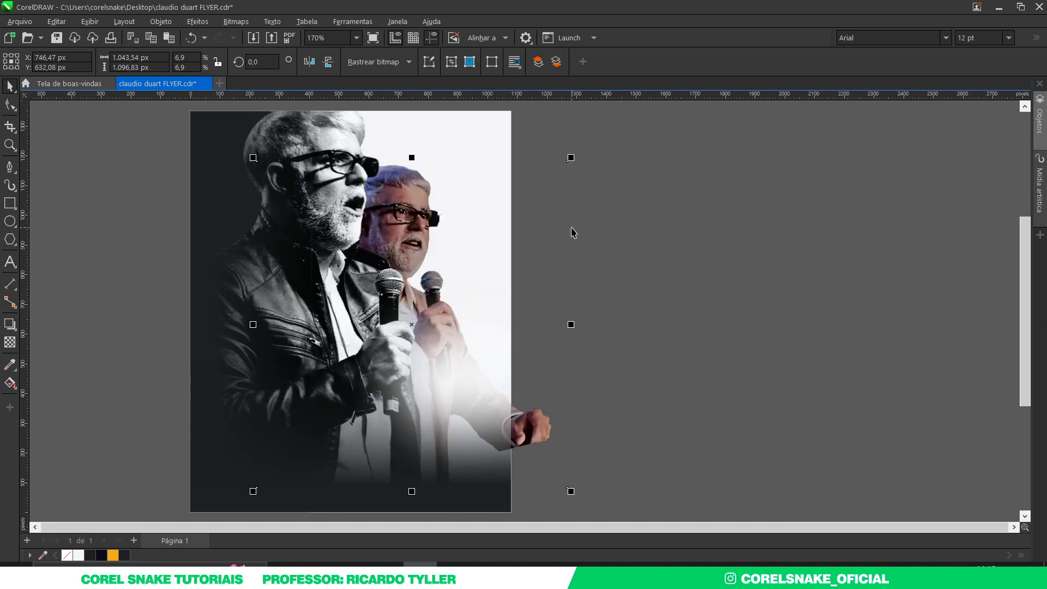
pyautogui.hotkey('ctrl', 'Home')
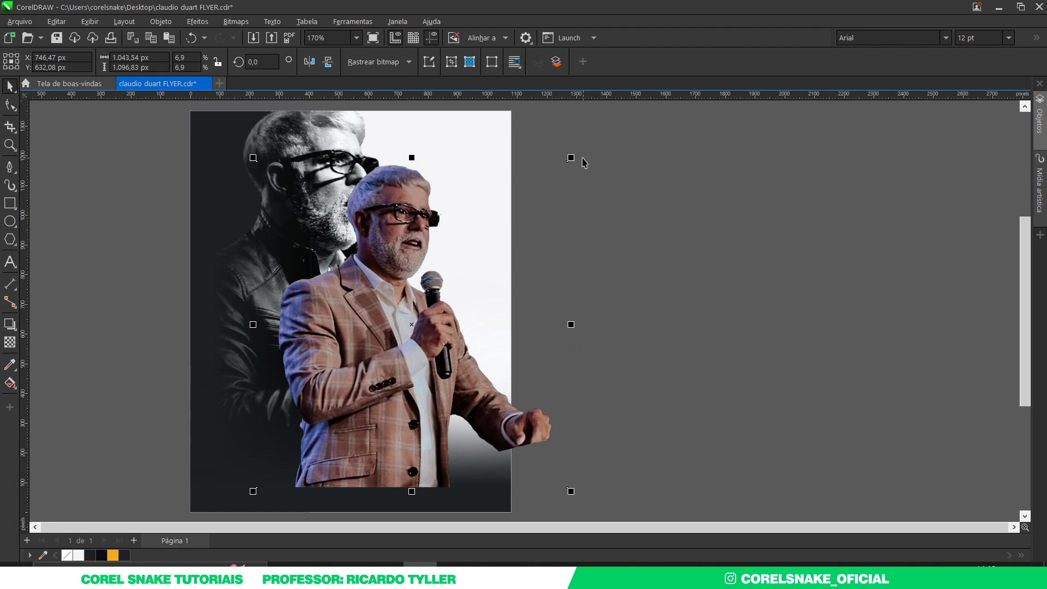
pyautogui.moveTo(571, 157); pyautogui.dragTo(484, 249)
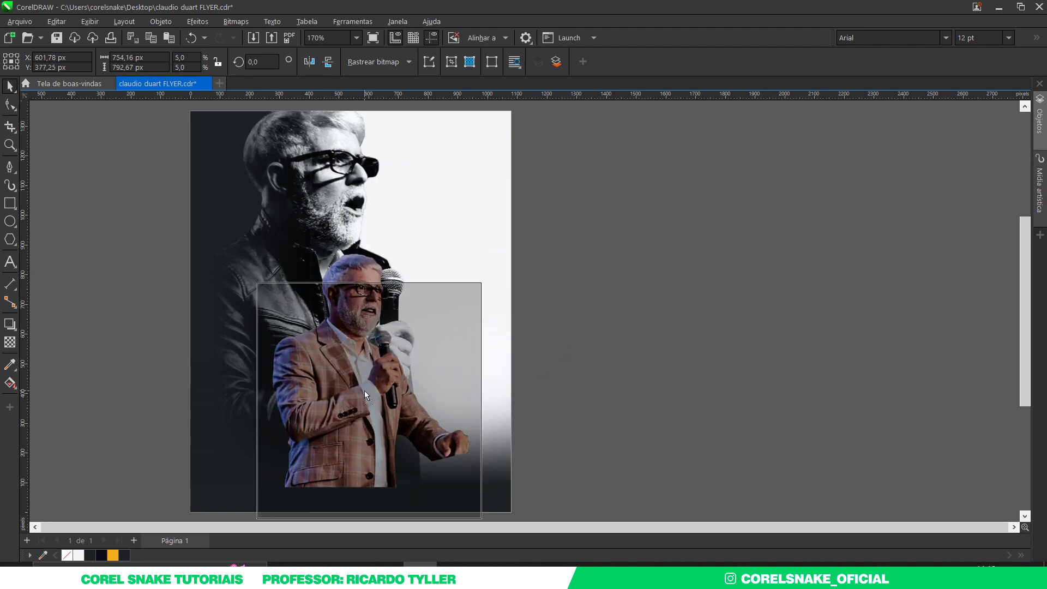
pyautogui.moveTo(357, 355); pyautogui.dragTo(357, 380)
pyautogui.scroll(-6, 526, 327)
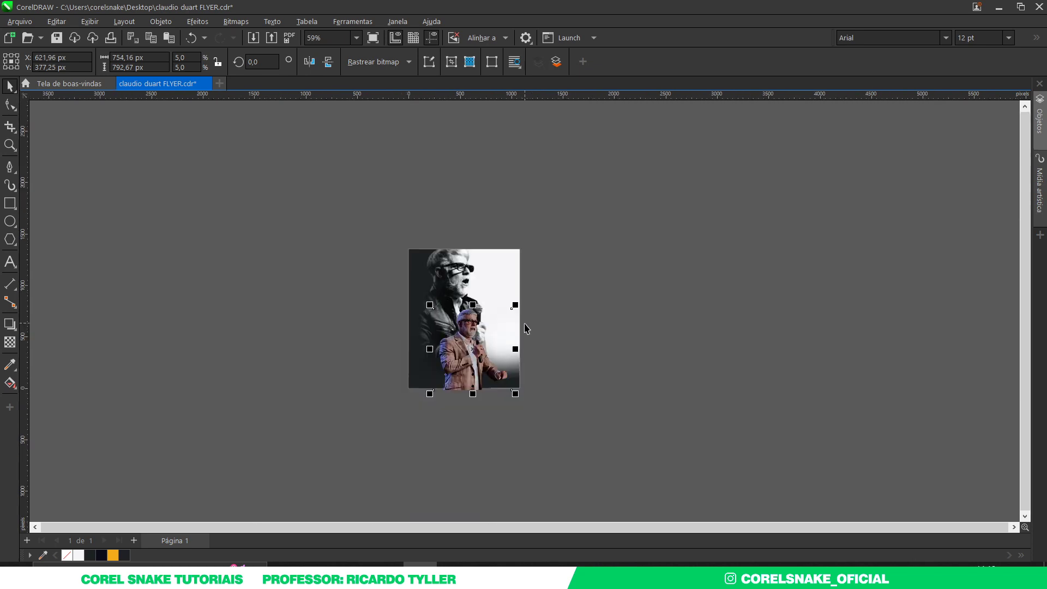
pyautogui.scroll(3, 458, 399)
pyautogui.scroll(3, 472, 377)
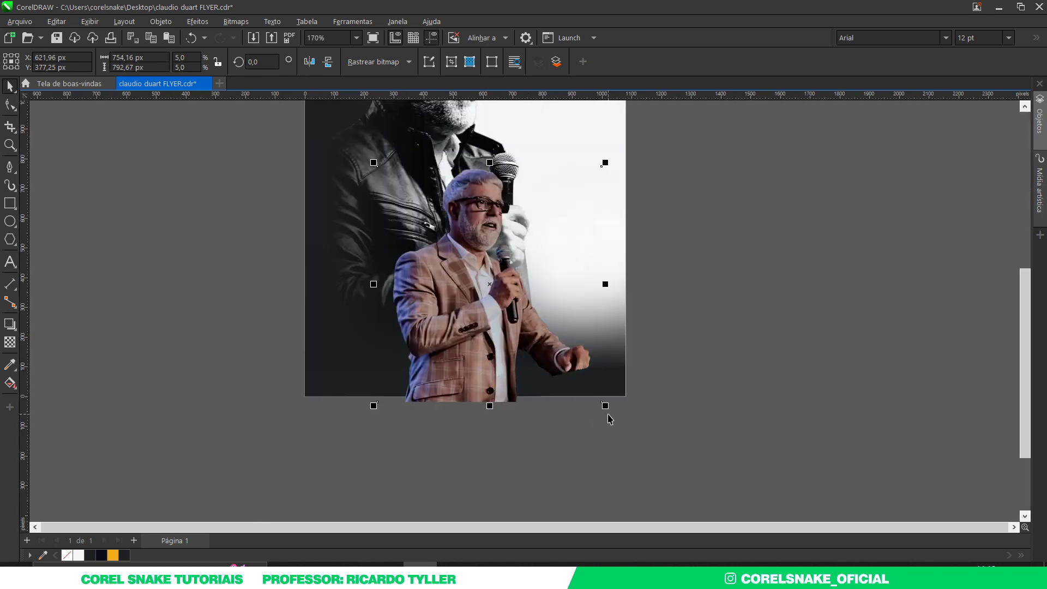
pyautogui.moveTo(606, 411); pyautogui.dragTo(627, 430)
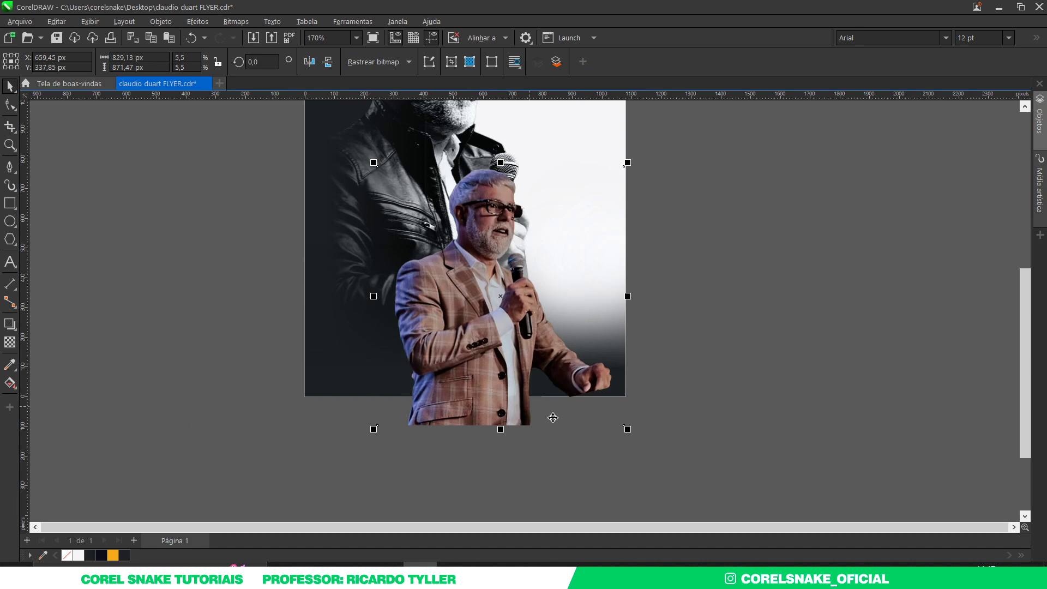
pyautogui.scroll(-2, 555, 417)
pyautogui.scroll(2, 549, 419)
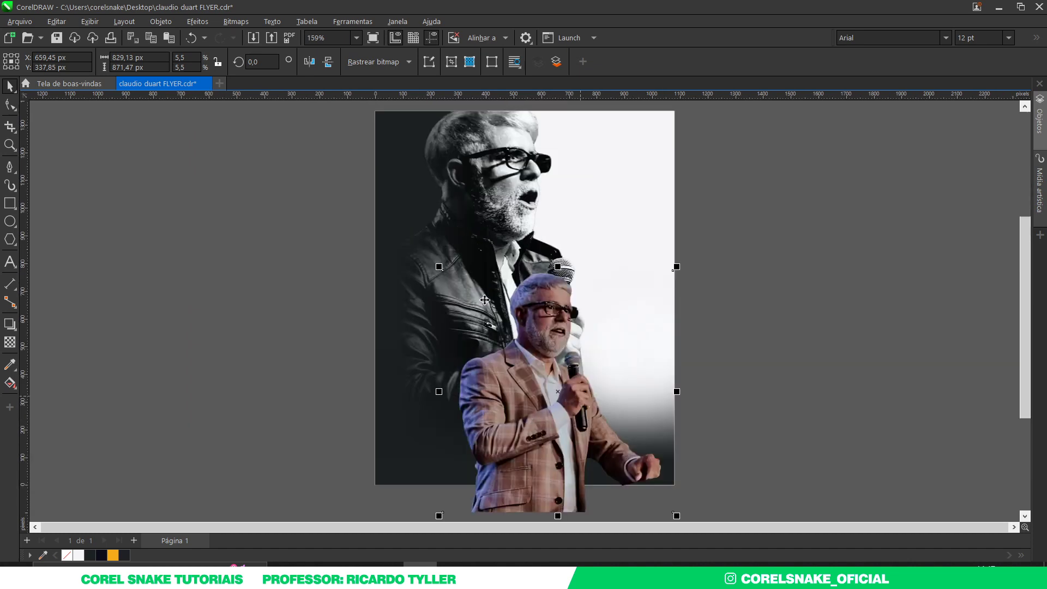
pyautogui.moveTo(442, 276); pyautogui.dragTo(537, 334)
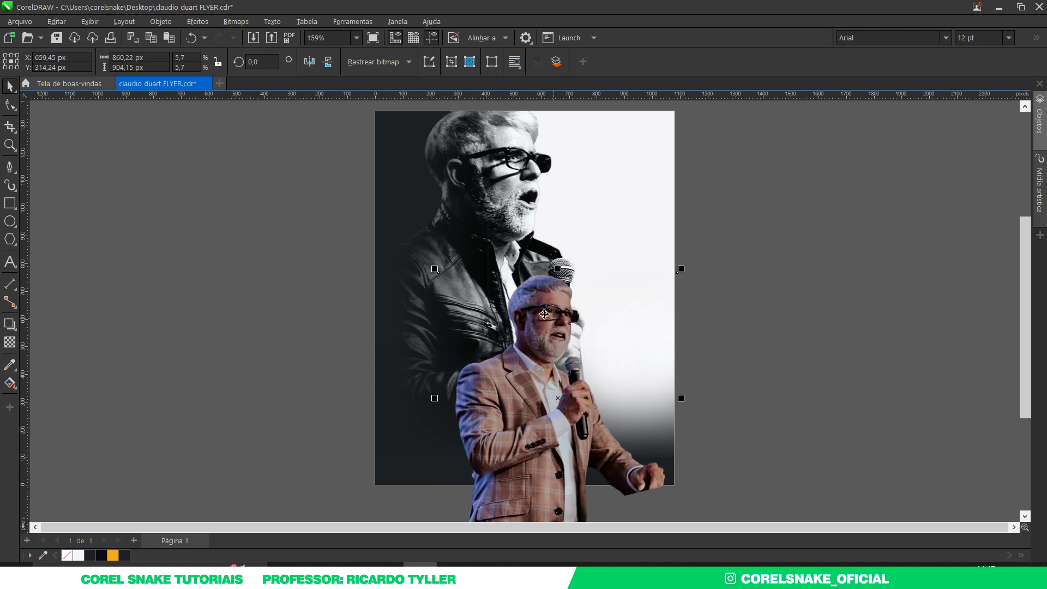
# Mirror the cut-out horizontally, shift it left, and tilt it a few degrees
pyautogui.click(312, 66)
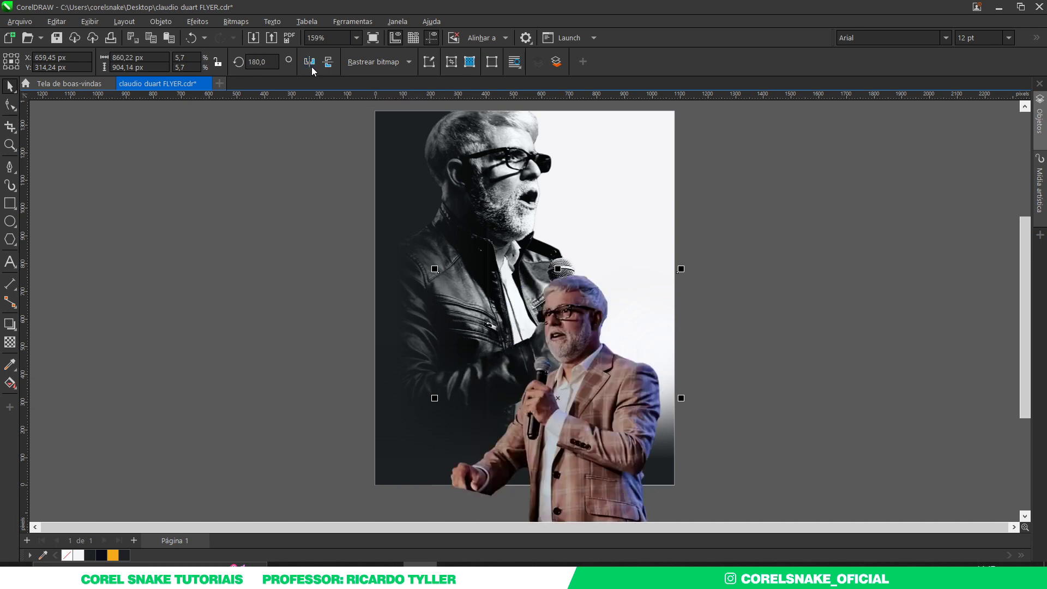
pyautogui.moveTo(598, 437); pyautogui.dragTo(571, 437)
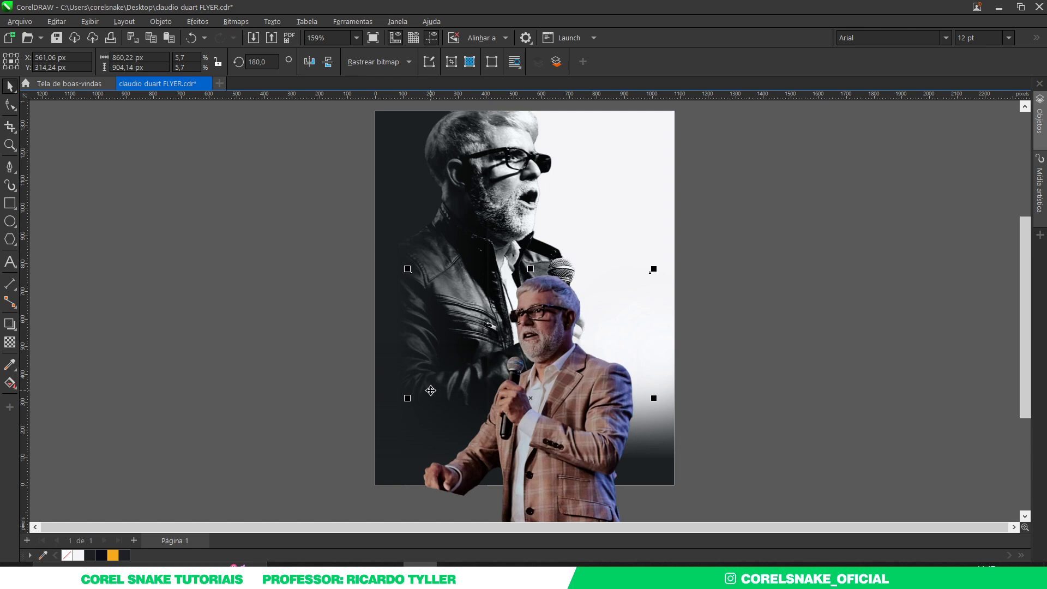
pyautogui.click(556, 335)
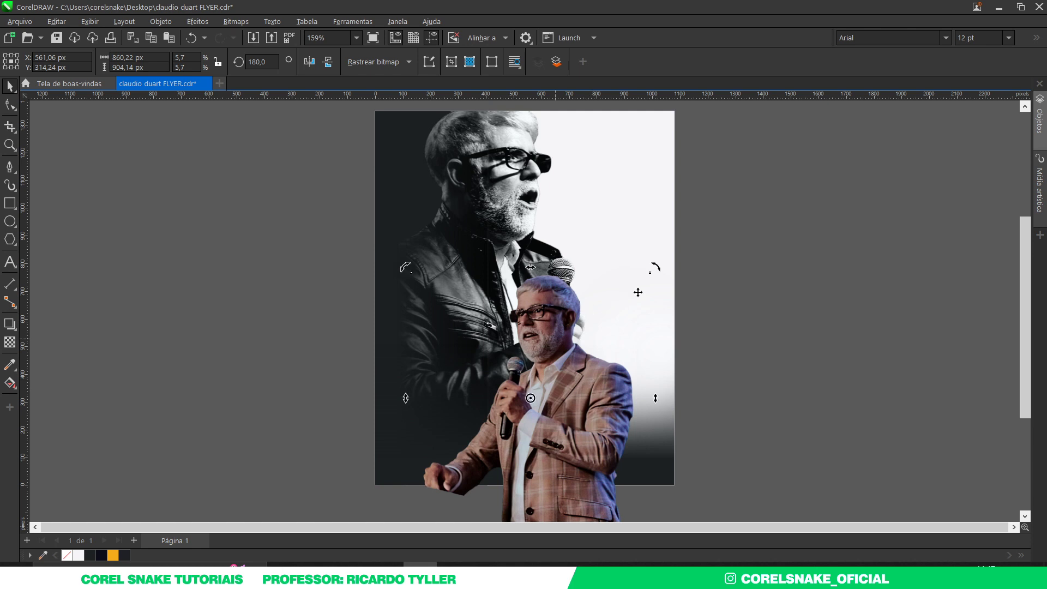
pyautogui.moveTo(656, 278); pyautogui.dragTo(662, 280)
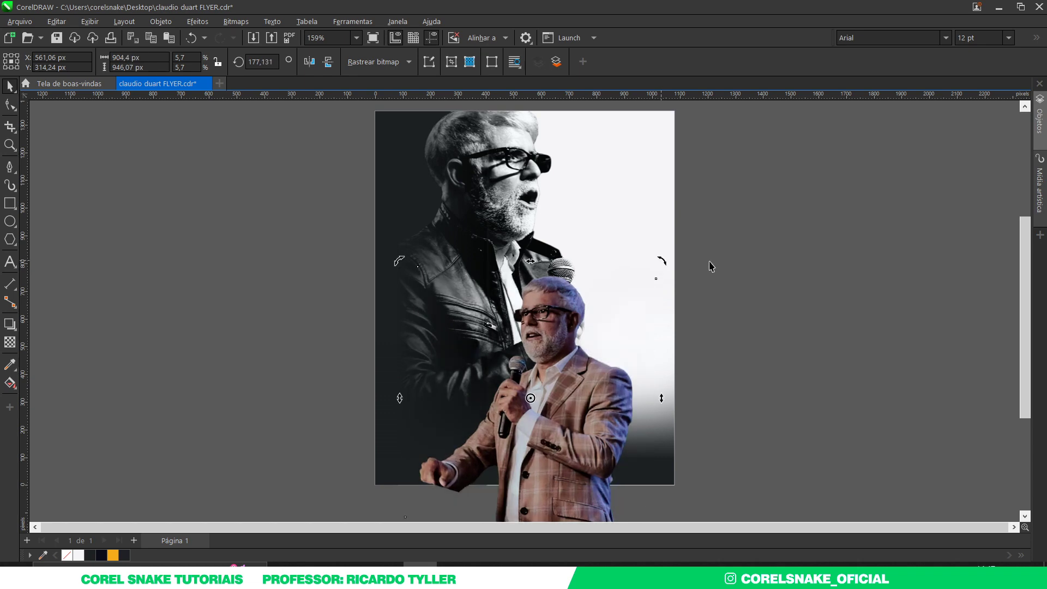
# Add a horizontal and a vertical guideline across the page
pyautogui.click(760, 261)
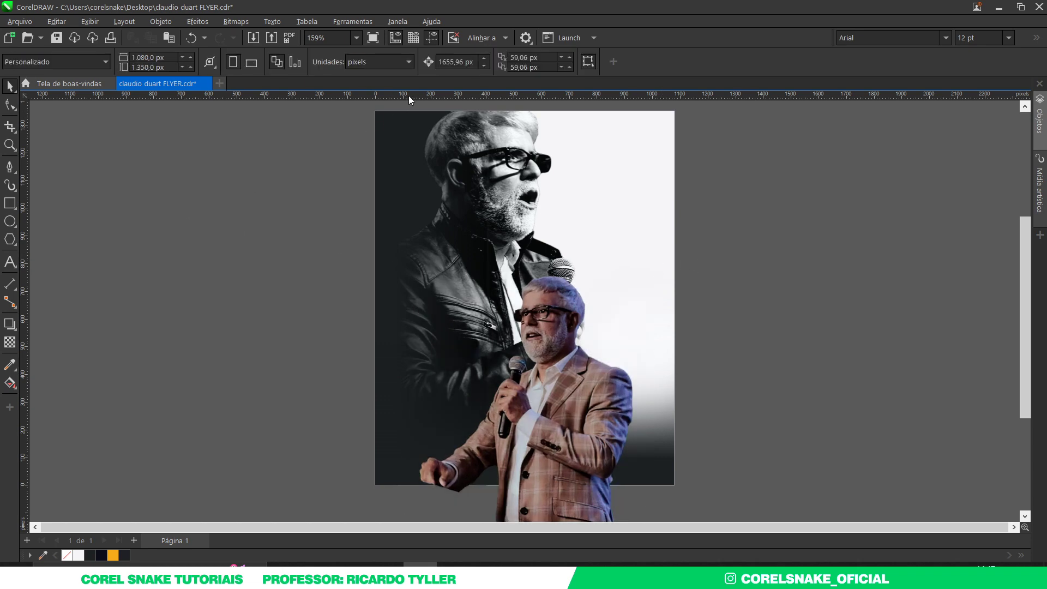
pyautogui.moveTo(409, 99); pyautogui.dragTo(527, 282)
pyautogui.moveTo(24, 204)
pyautogui.mouseDown()
pyautogui.moveTo(541, 284)
pyautogui.moveTo(522, 283)
pyautogui.moveTo(524, 114)
pyautogui.mouseUp()
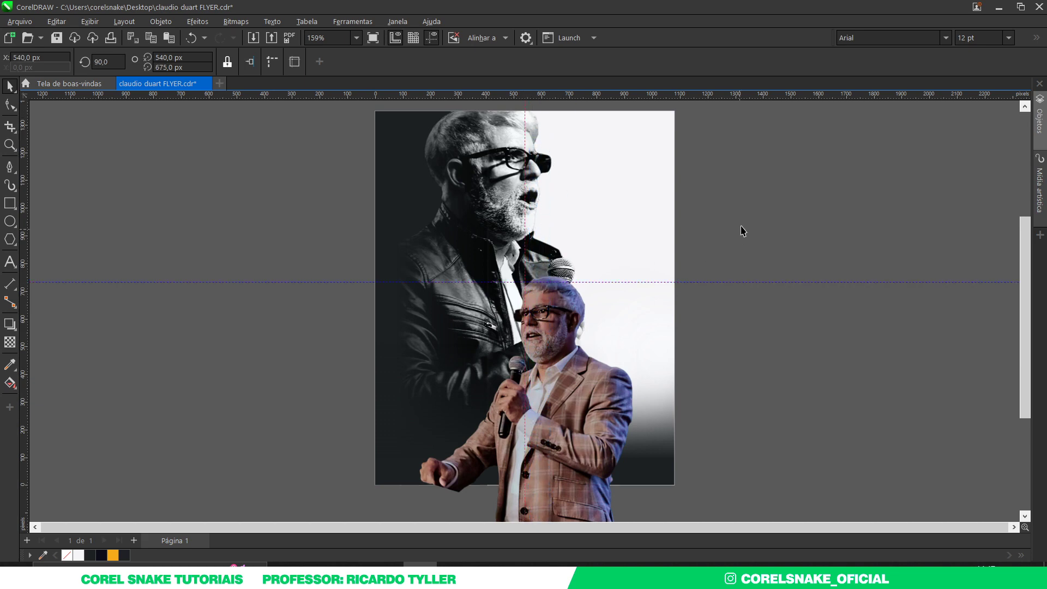
# Raise the cut-out's two bottom nodes with the Shape tool to the page's bottom edge
pyautogui.click(743, 229)
pyautogui.click(559, 349)
pyautogui.scroll(-2, 561, 365)
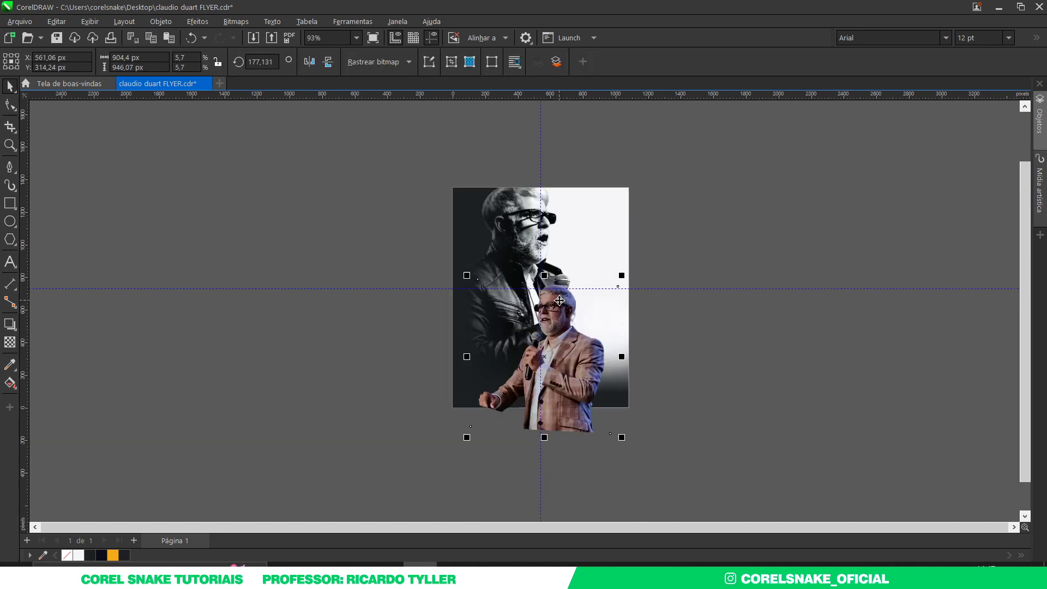
pyautogui.scroll(2, 580, 393)
pyautogui.press('F10')
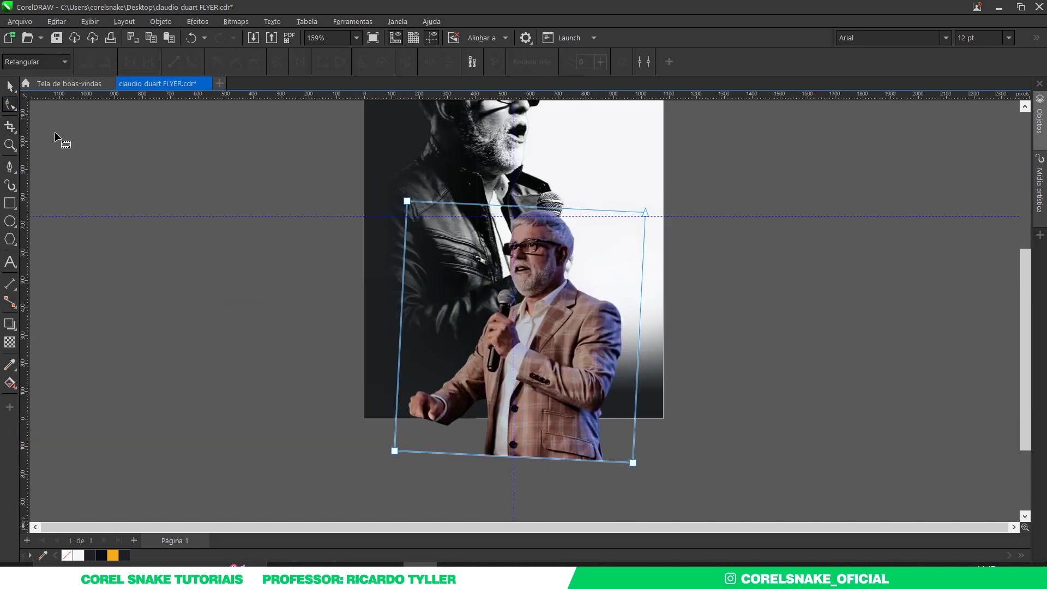
pyautogui.moveTo(634, 463); pyautogui.dragTo(631, 418)
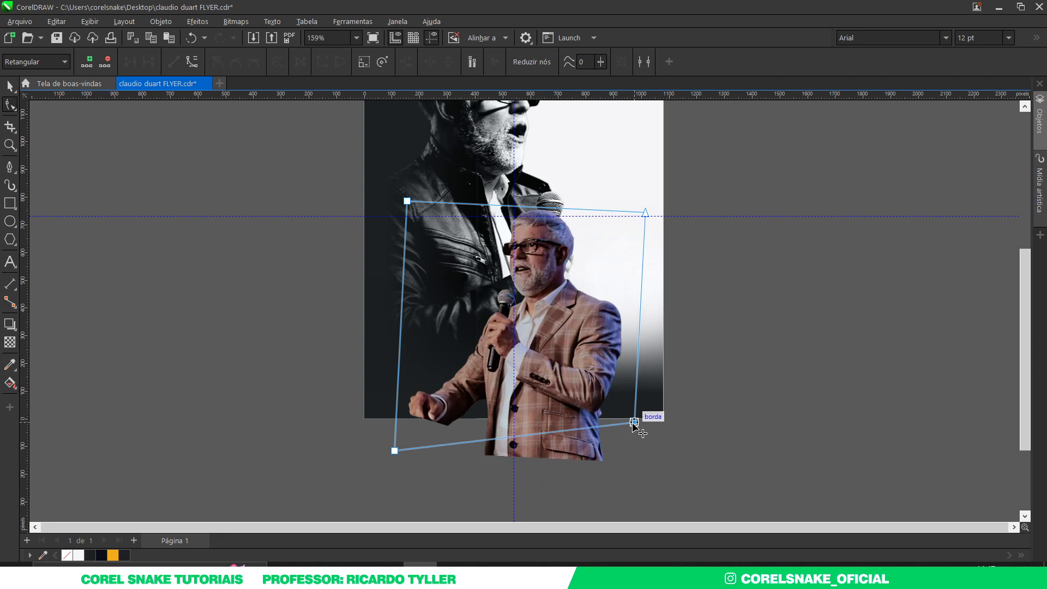
pyautogui.click(394, 451)
pyautogui.moveTo(395, 450); pyautogui.dragTo(395, 419)
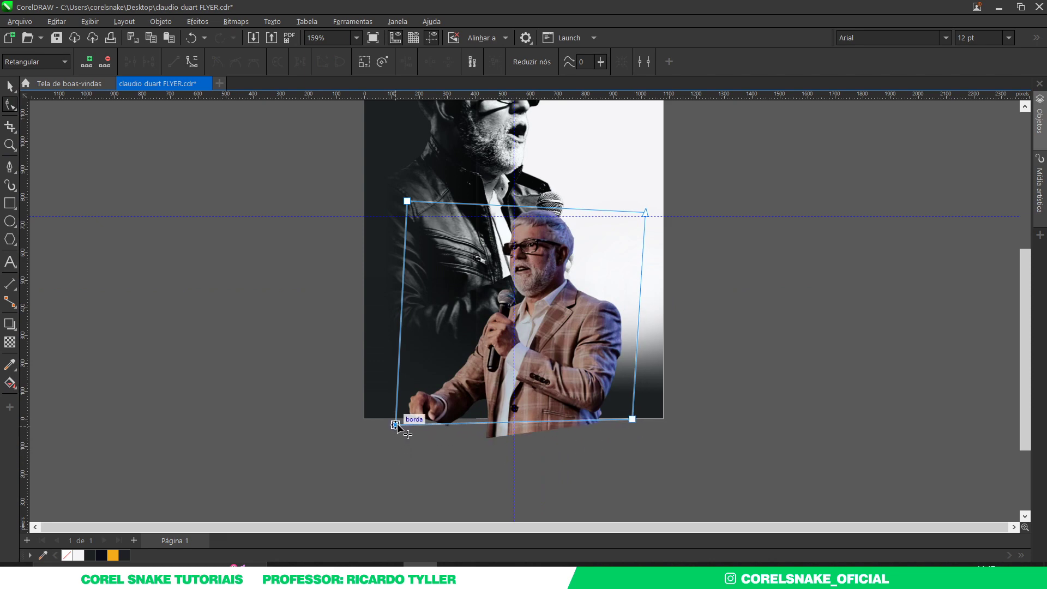
pyautogui.scroll(-2, 523, 454)
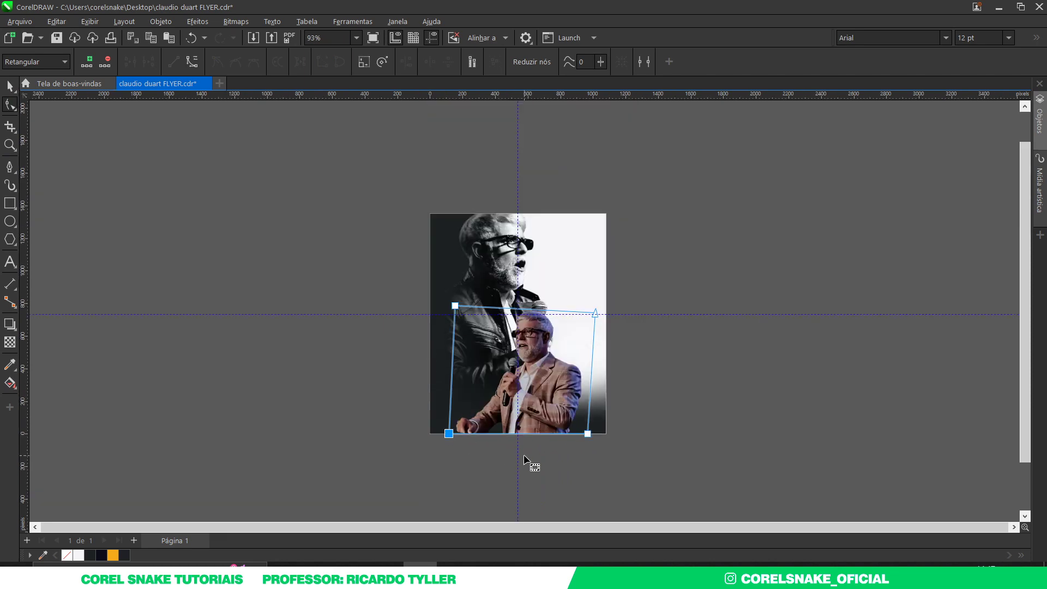
pyautogui.click(10, 85)
pyautogui.hotkey('shift', 'F4')
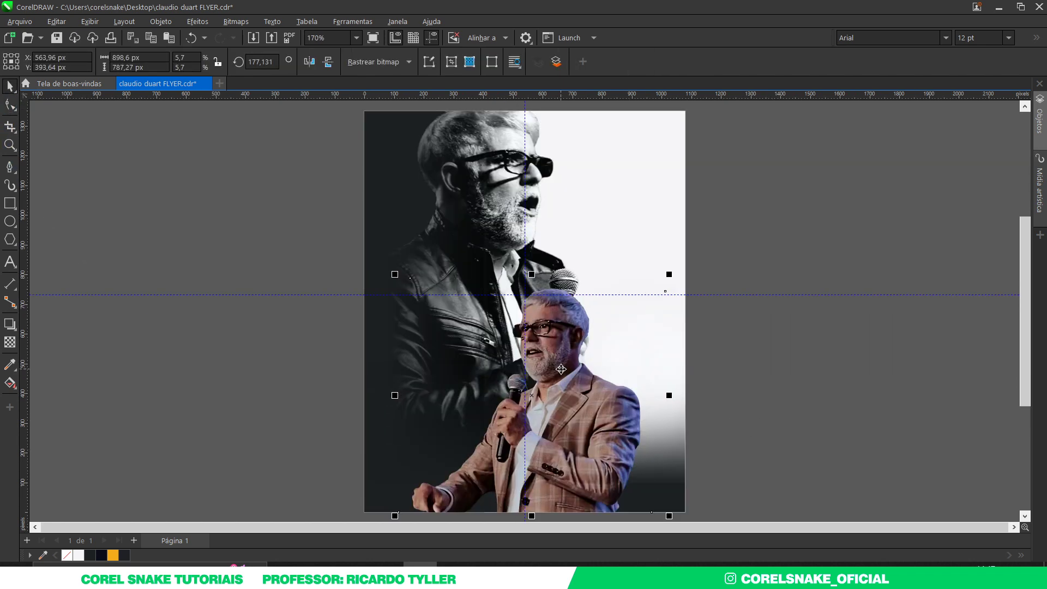
# Convert the cut-out to a Cor RGB (24 bits) bitmap and open the image adjustment menu
pyautogui.click(241, 22)
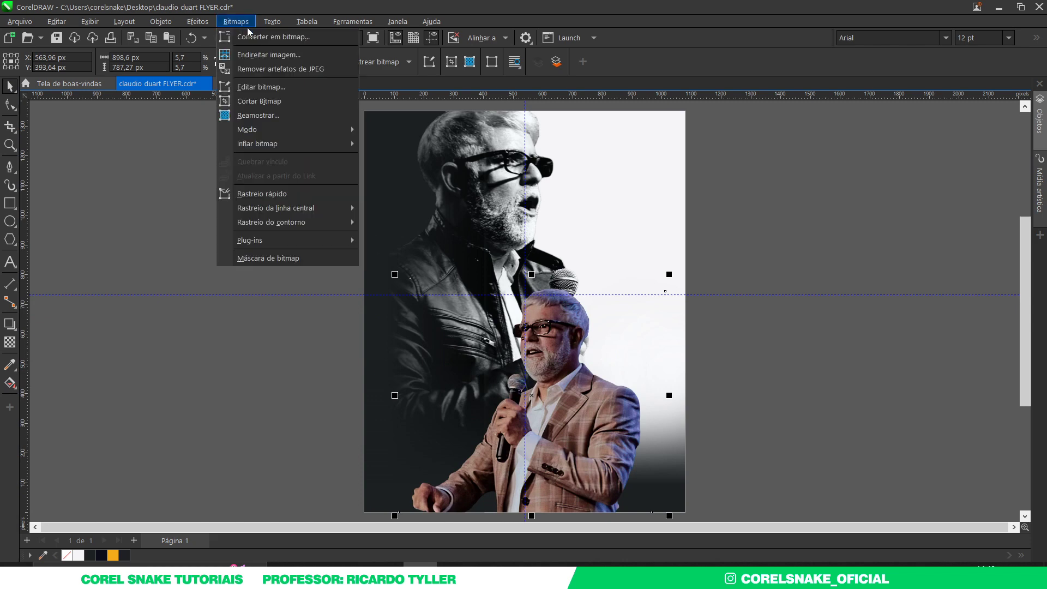
pyautogui.click(524, 252)
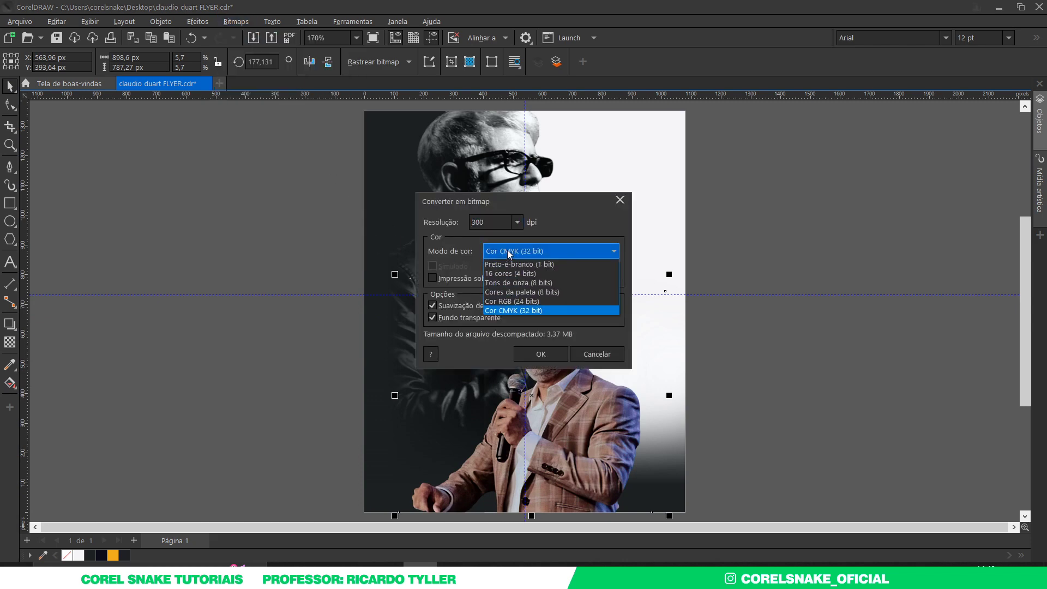
pyautogui.click(515, 301)
pyautogui.click(531, 352)
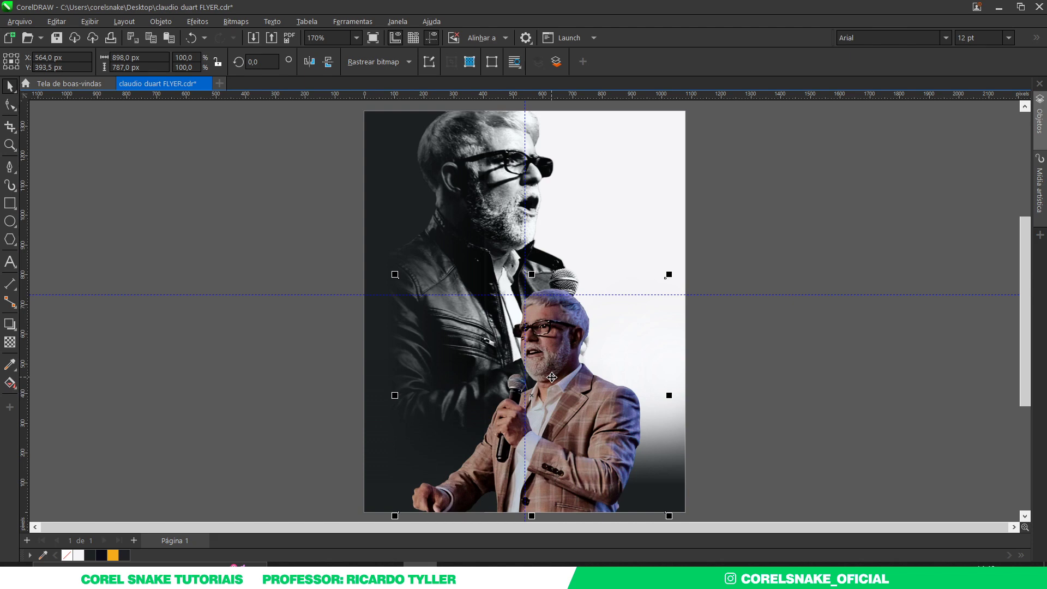
pyautogui.click(205, 24)
pyautogui.moveTo(242, 68)
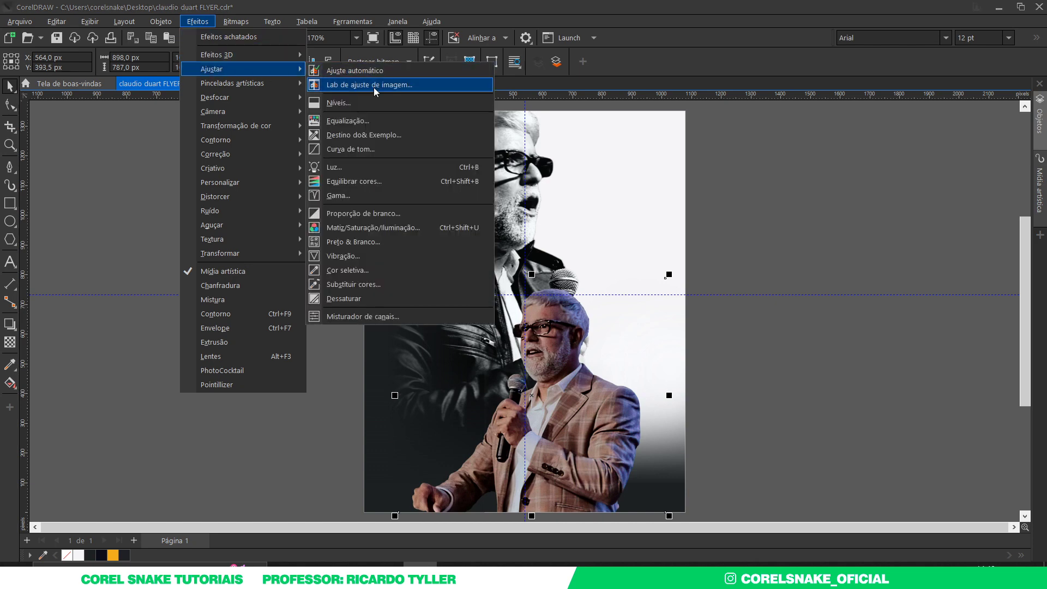
# In Lab de ajuste de imagem, set Saturação -100, raise Brilho, keep Contraste 21, and apply
pyautogui.click(374, 86)
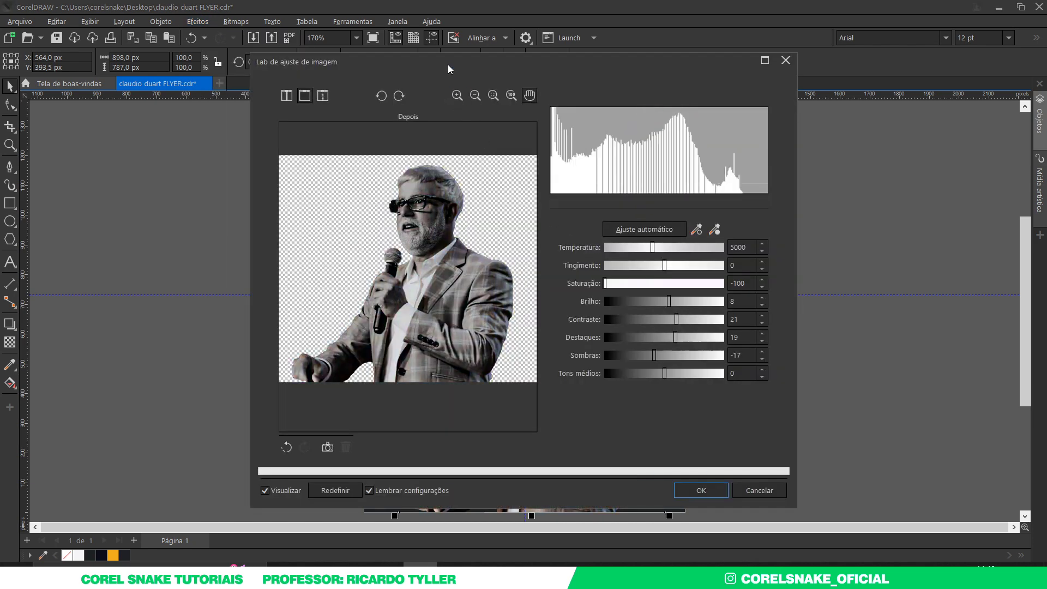
pyautogui.moveTo(447, 99); pyautogui.dragTo(692, 100)
pyautogui.moveTo(819, 97); pyautogui.dragTo(56, 96)
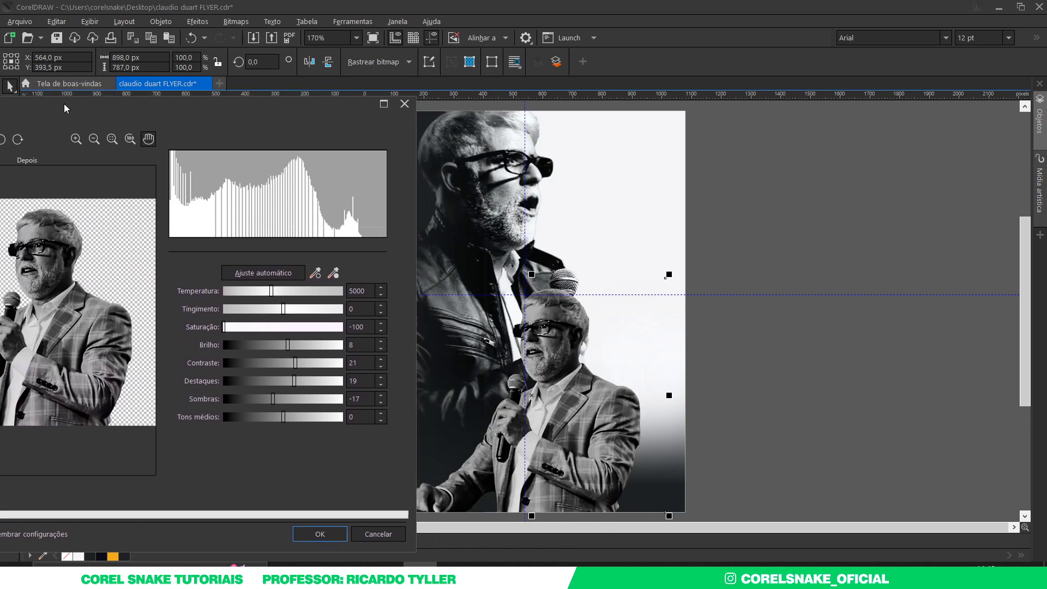
pyautogui.moveTo(56, 95); pyautogui.dragTo(47, 109)
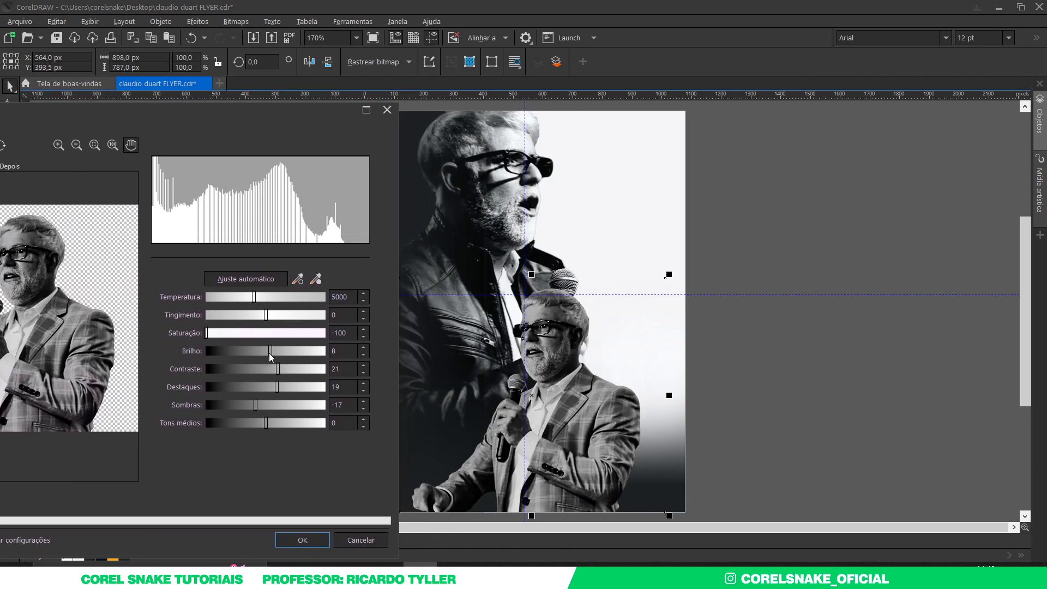
pyautogui.moveTo(269, 353); pyautogui.dragTo(274, 352)
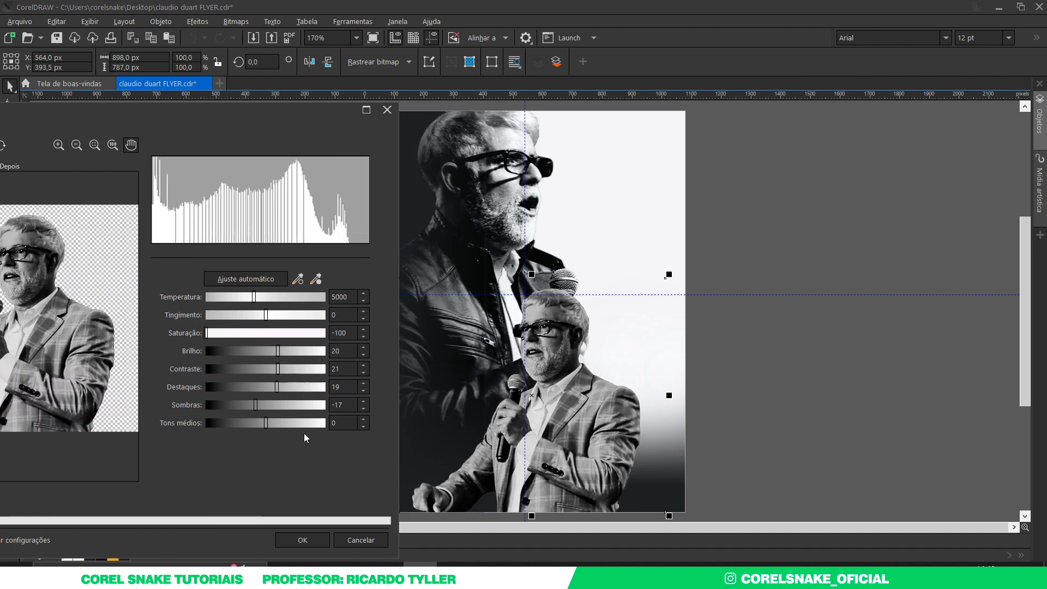
pyautogui.click(301, 540)
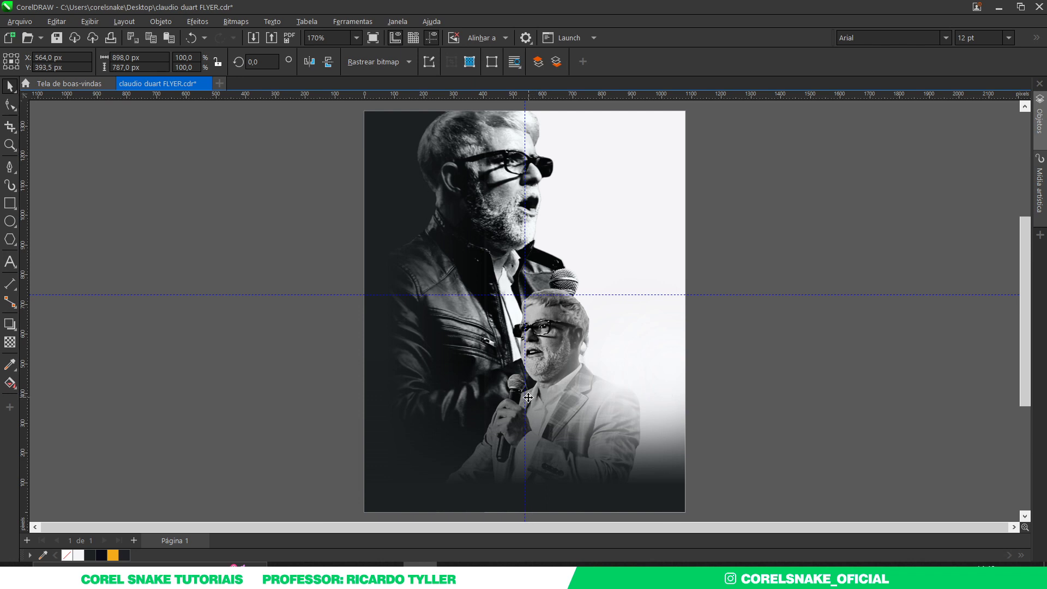
# Nudge the smaller cut-out left and select the wider lower photo, undoing accidental moves
pyautogui.moveTo(530, 396); pyautogui.dragTo(521, 397)
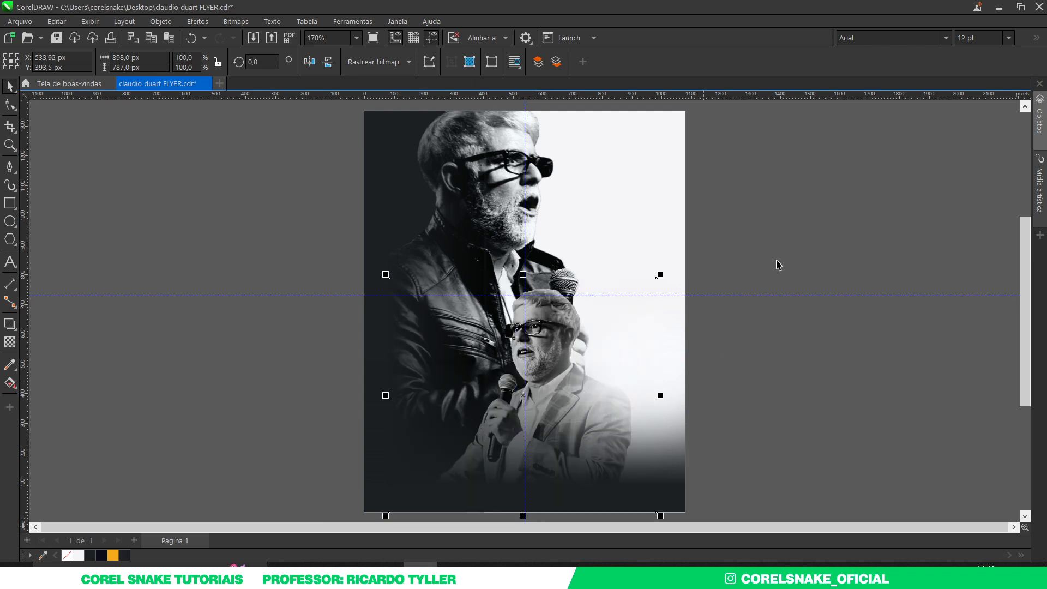
pyautogui.moveTo(785, 212); pyautogui.dragTo(511, 484)
pyautogui.click(652, 364)
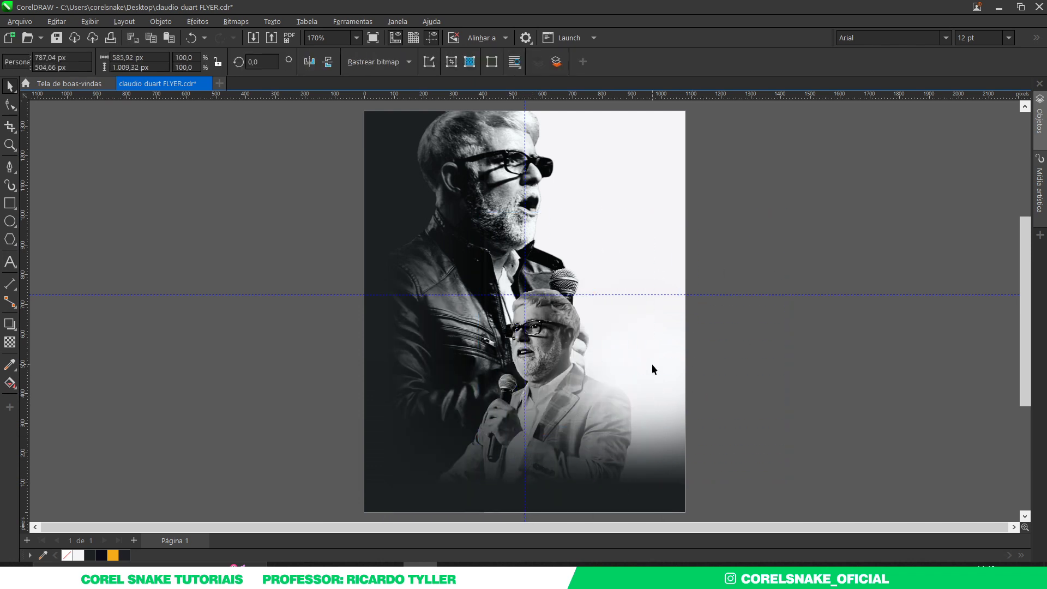
pyautogui.moveTo(652, 364); pyautogui.dragTo(704, 327)
pyautogui.hotkey('ctrl', 'z')
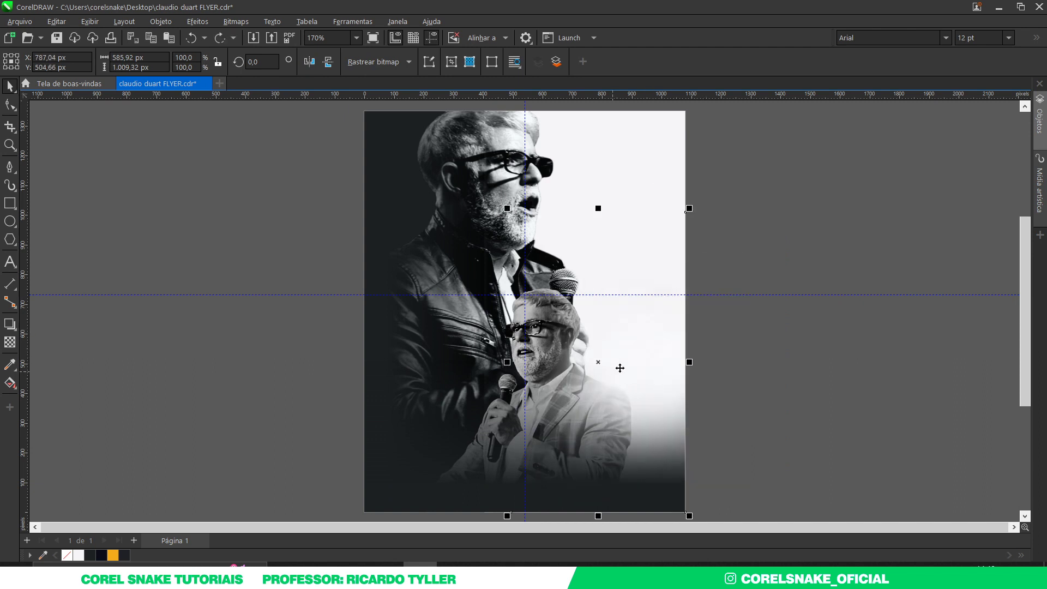
pyautogui.click(620, 373)
pyautogui.moveTo(571, 367); pyautogui.dragTo(567, 392)
pyautogui.hotkey('ctrl', 'z')
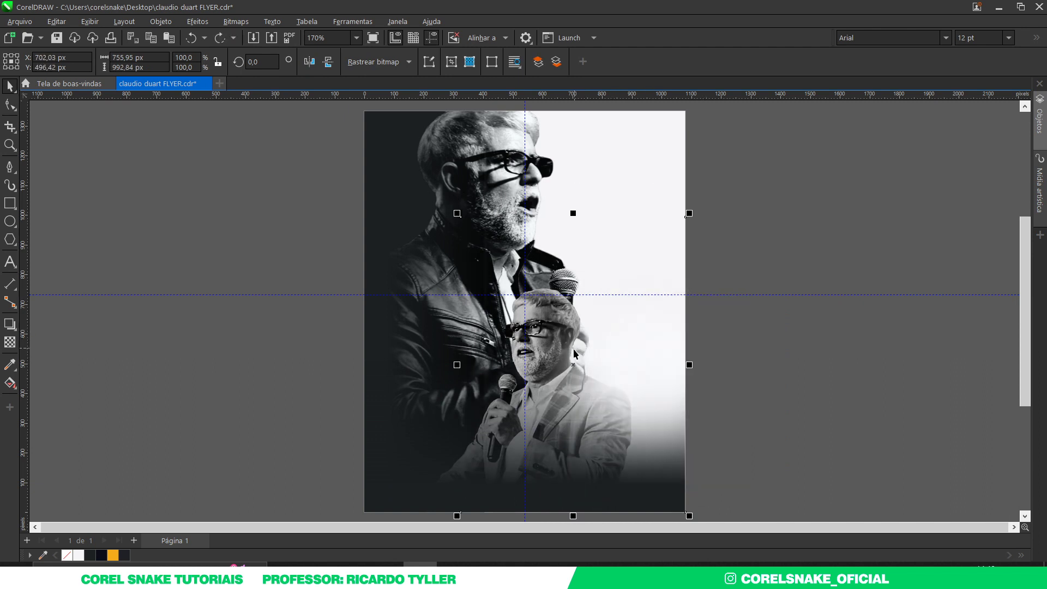
# Give the lower photo a uniform transparency of 50
pyautogui.click(8, 342)
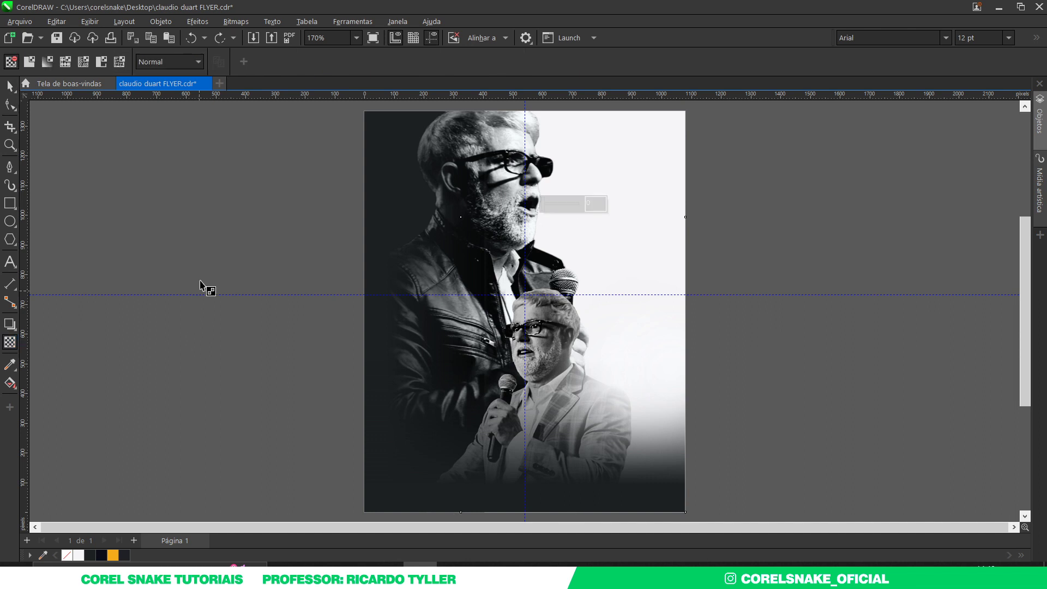
pyautogui.click(30, 62)
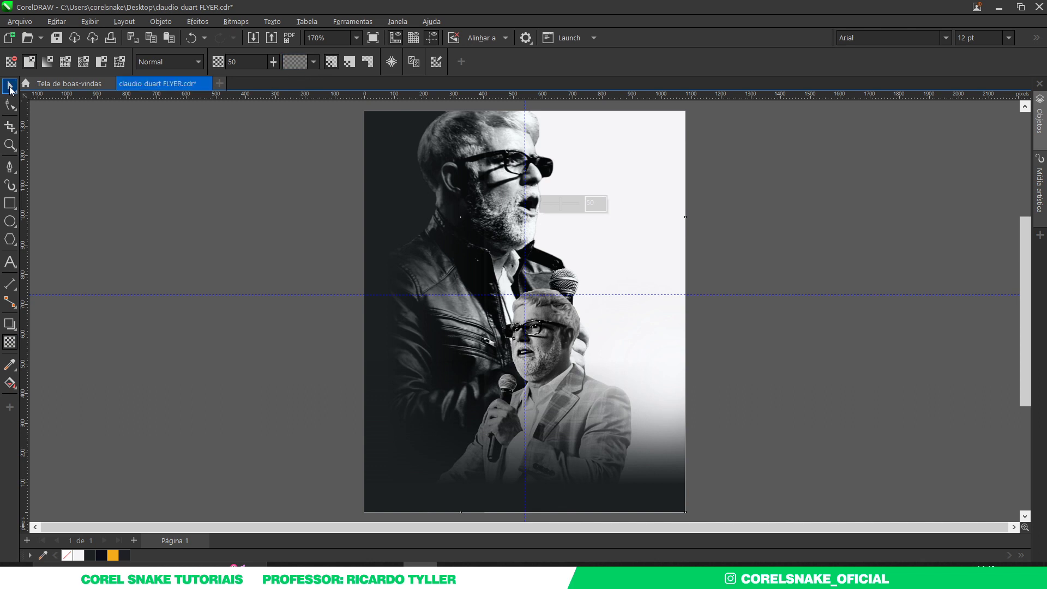
pyautogui.click(10, 87)
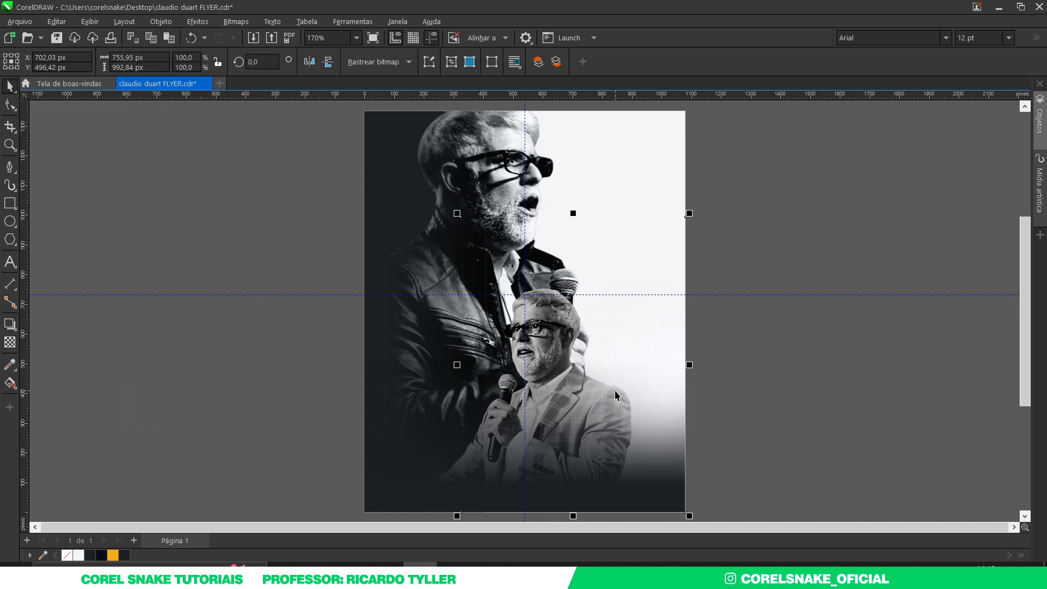
pyautogui.click(728, 403)
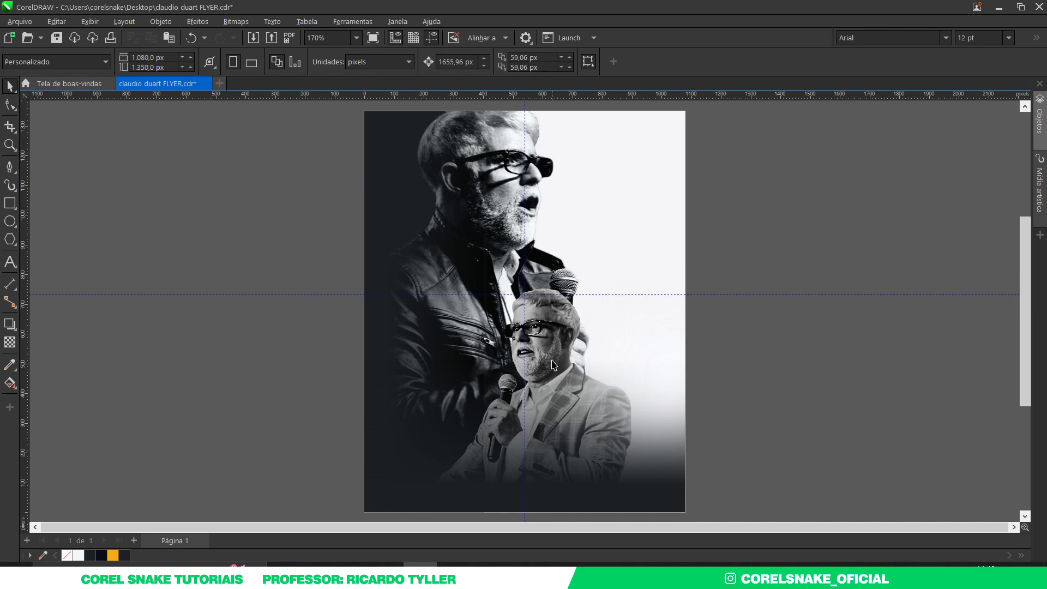
# Reselect the lower photo and nudge it slightly right
pyautogui.click(540, 321)
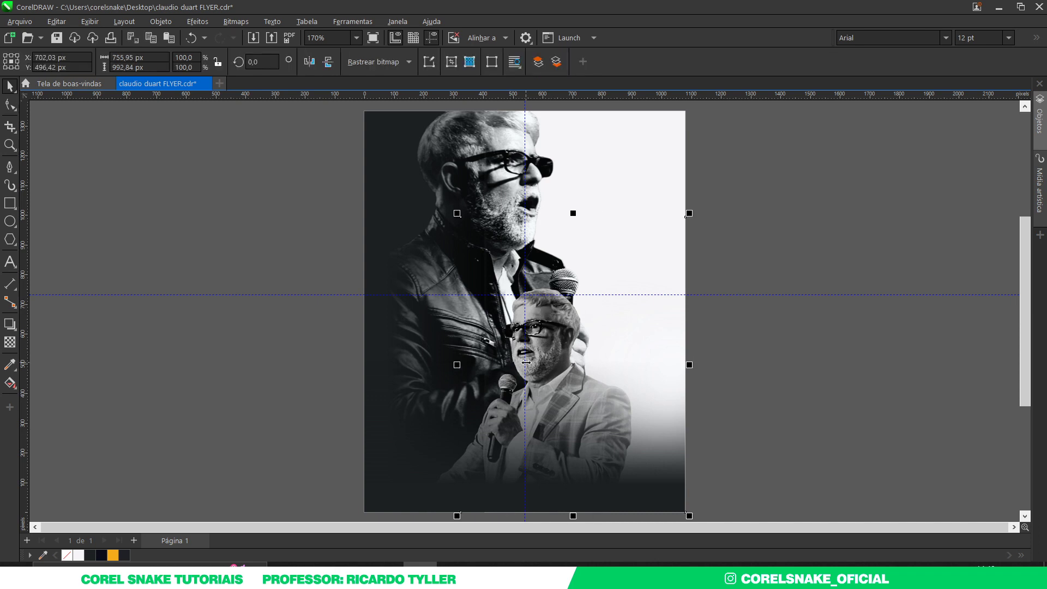
pyautogui.moveTo(457, 364); pyautogui.dragTo(430, 365)
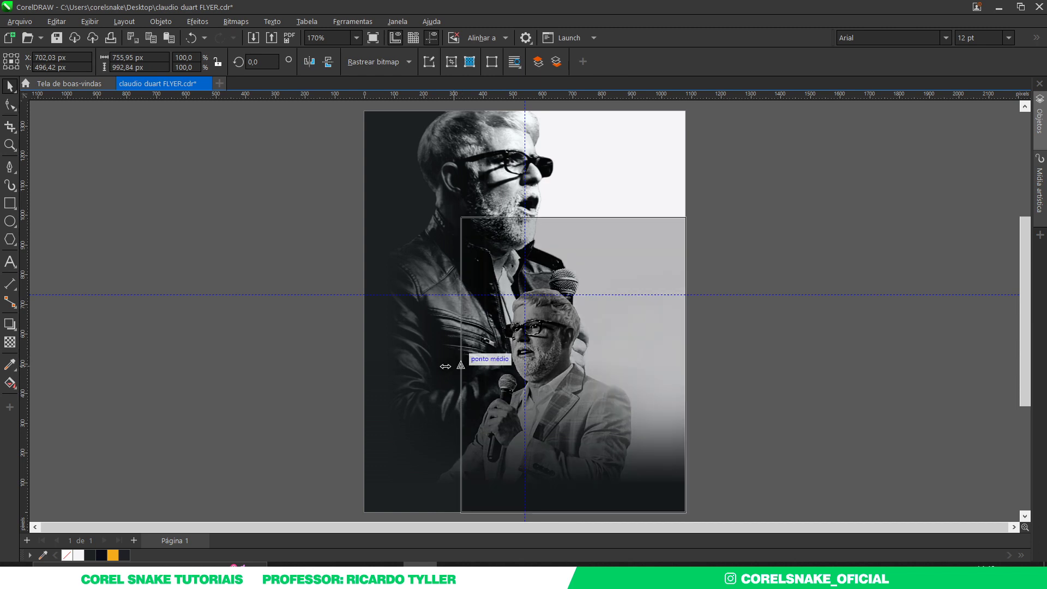
pyautogui.hotkey('ctrl', 'z')
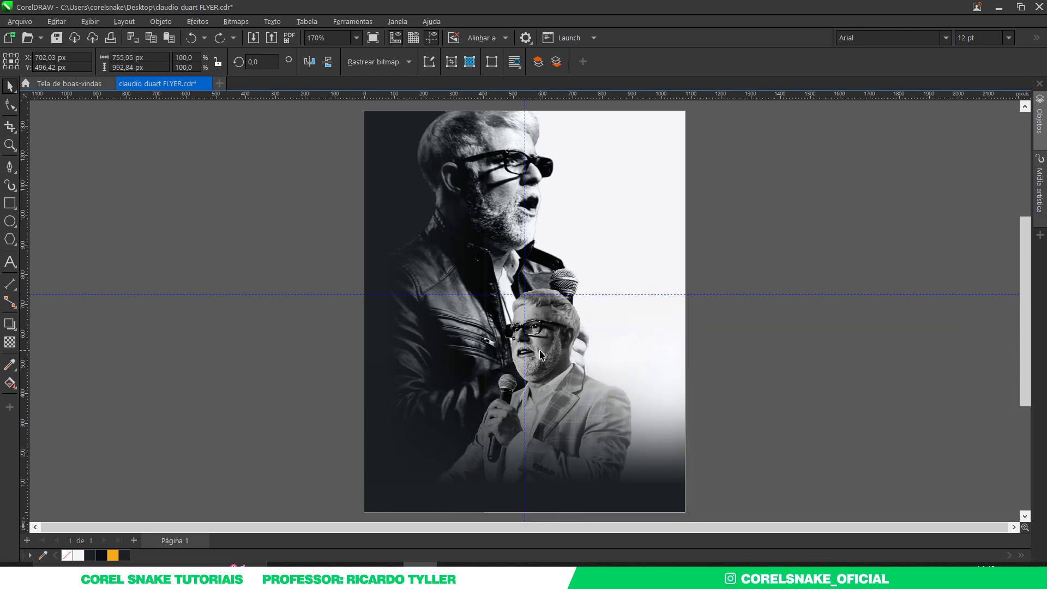
pyautogui.click(541, 296)
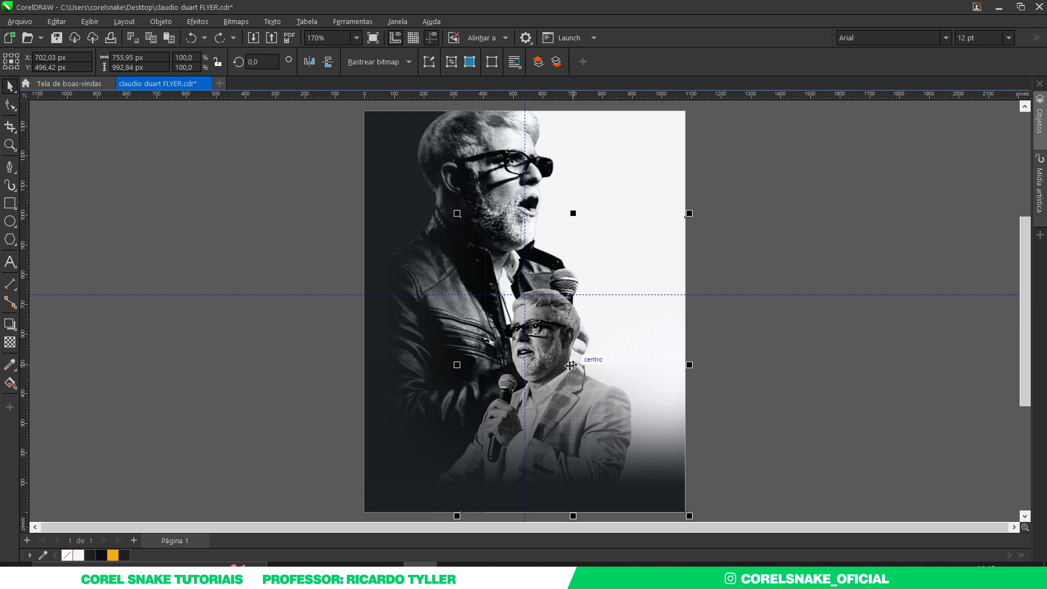
pyautogui.scroll(3, 569, 364)
pyautogui.moveTo(580, 363); pyautogui.dragTo(587, 363)
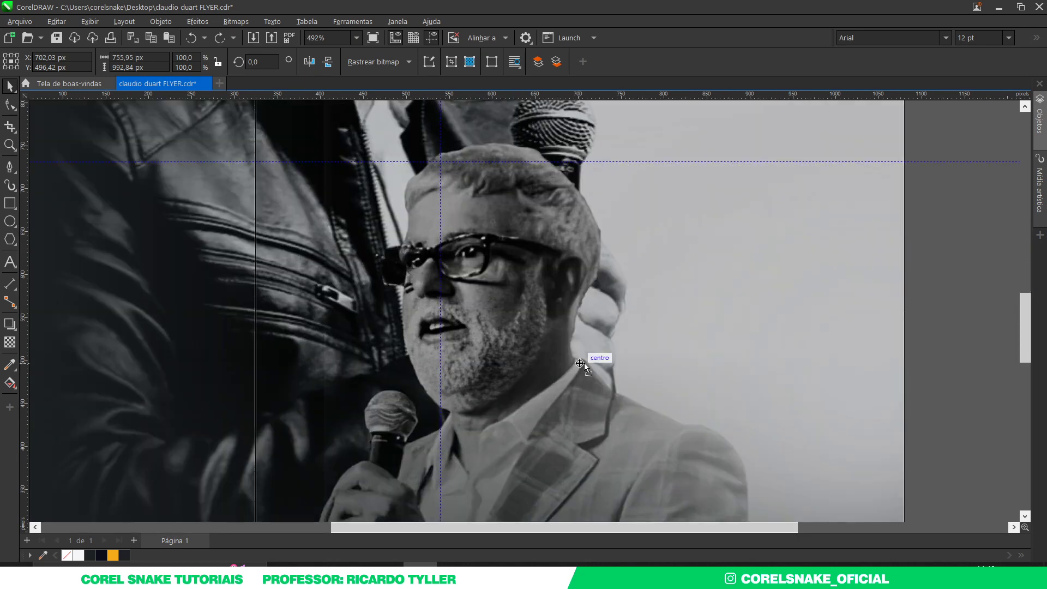
pyautogui.scroll(-2, 573, 367)
pyautogui.scroll(-2, 573, 367)
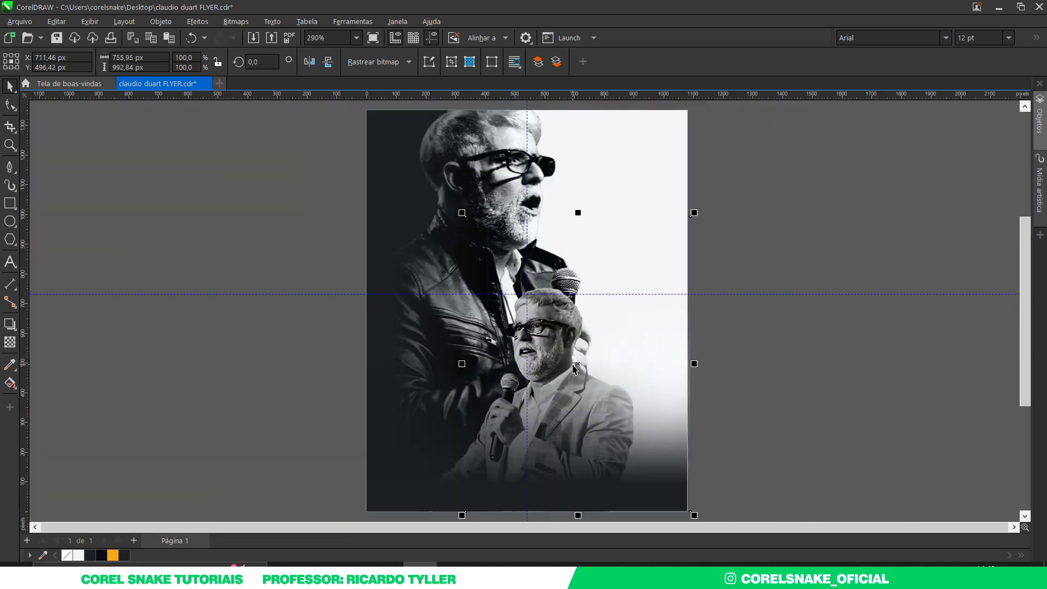
# Snap the lower photo's right-edge nodes onto the page edge with the Shape tool
pyautogui.click(10, 105)
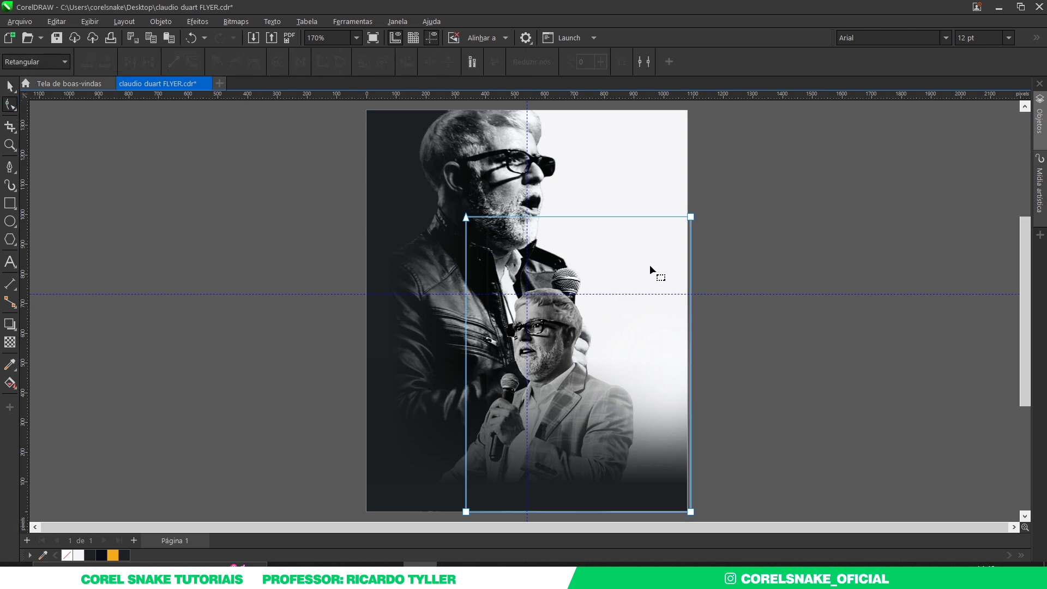
pyautogui.moveTo(739, 187); pyautogui.dragTo(676, 516)
pyautogui.moveTo(690, 216); pyautogui.dragTo(687, 216)
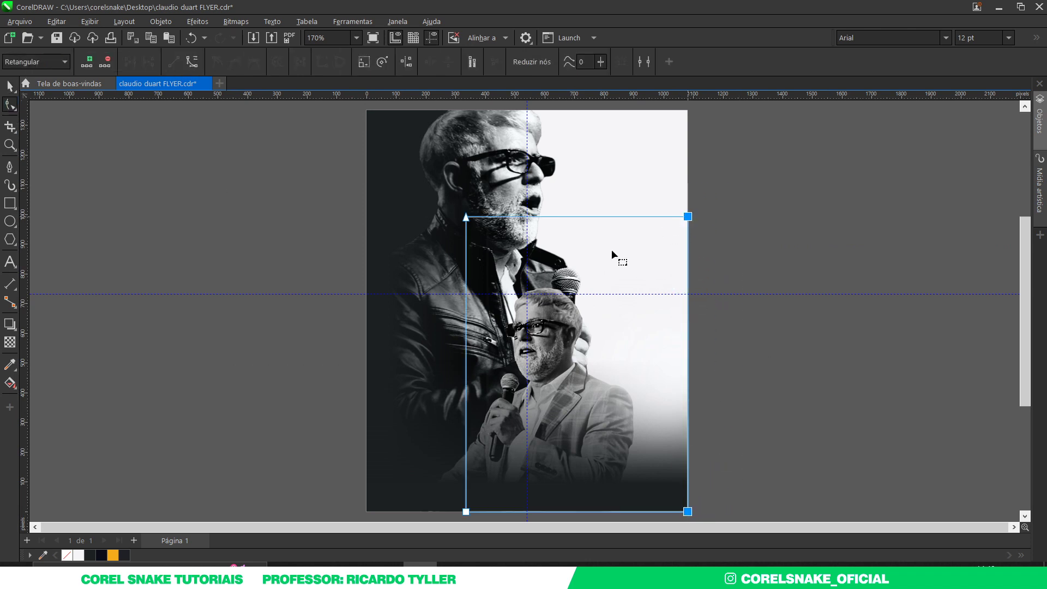
pyautogui.click(10, 85)
pyautogui.click(177, 206)
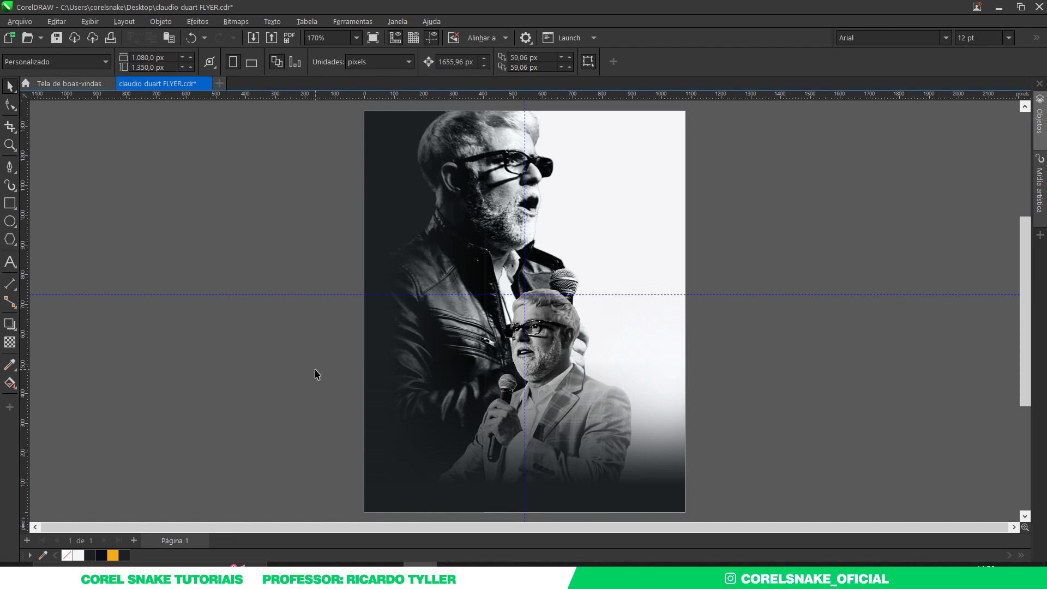
pyautogui.click(318, 564)
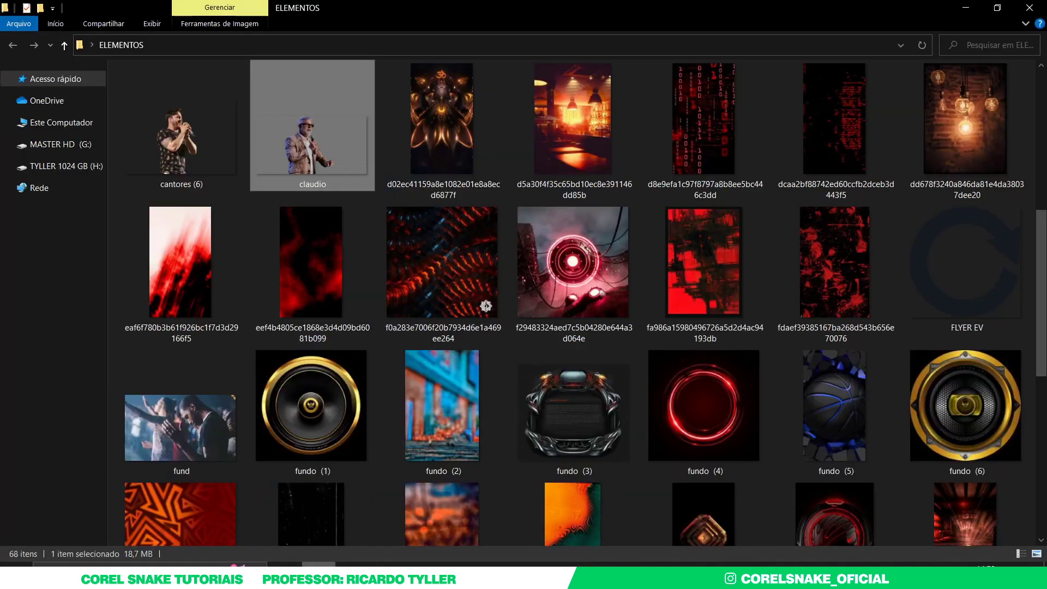
pyautogui.scroll(-5, 398, 387)
pyautogui.moveTo(183, 360); pyautogui.dragTo(432, 496)
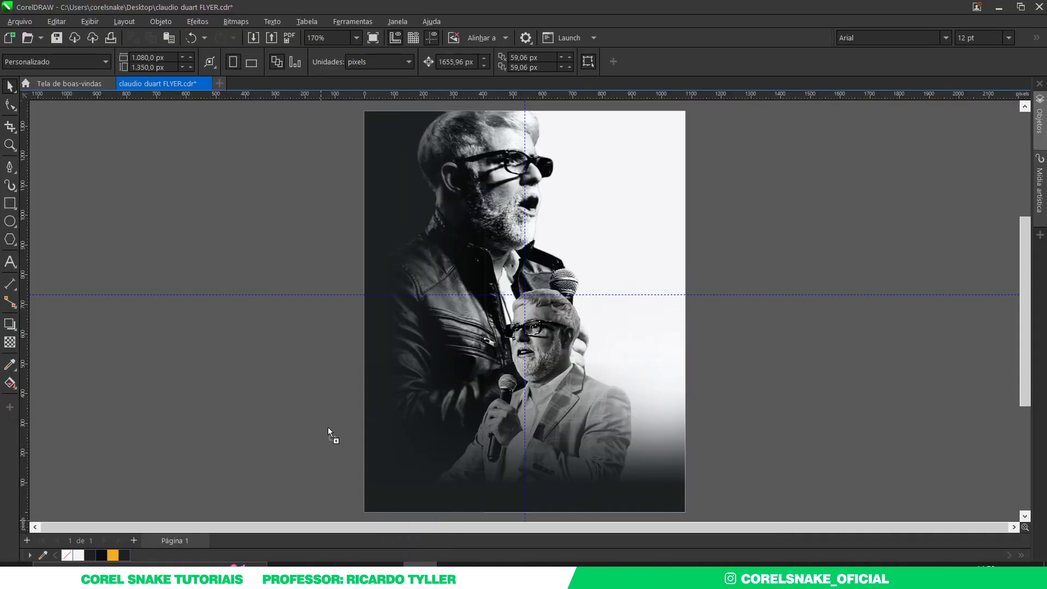
# Drop the scratch texture into the flyer and scale it down to about half size
pyautogui.moveTo(433, 496); pyautogui.dragTo(316, 382)
pyautogui.scroll(-5, 388, 371)
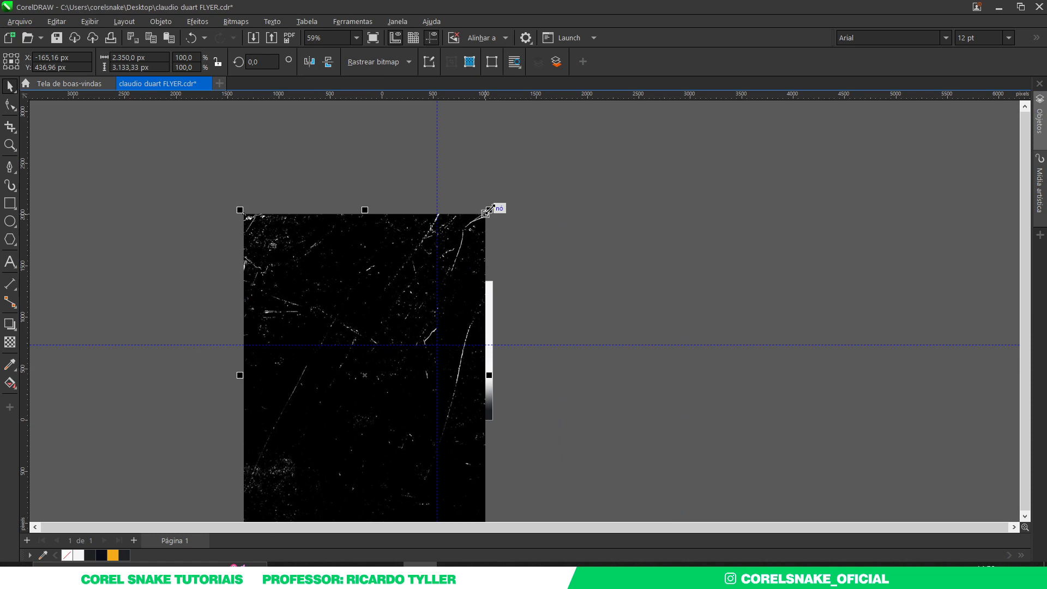
pyautogui.moveTo(484, 215)
pyautogui.mouseDown()
pyautogui.moveTo(430, 285)
pyautogui.moveTo(464, 287)
pyautogui.mouseUp()
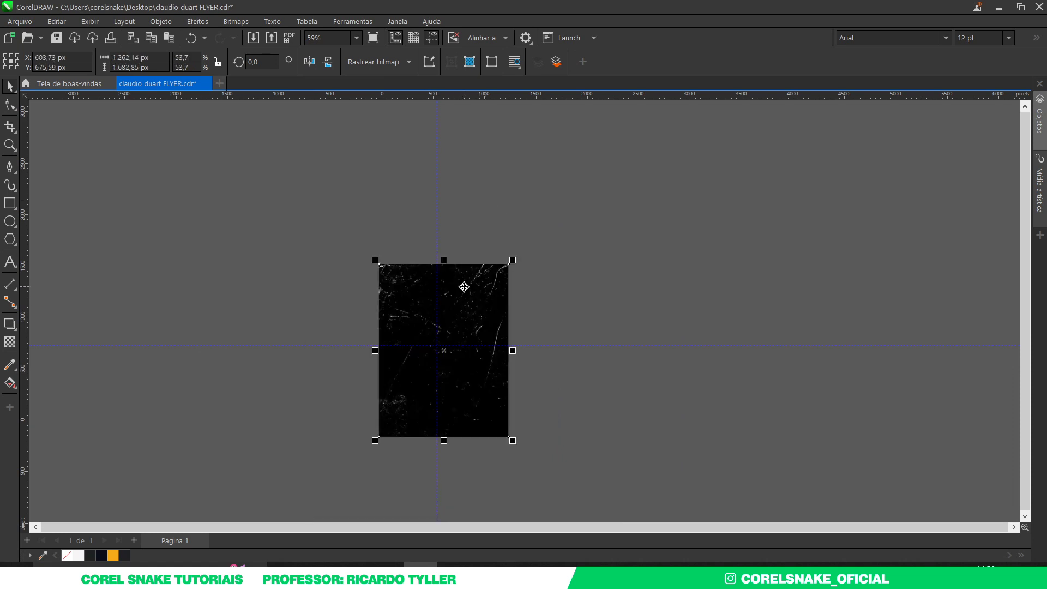
pyautogui.hotkey('shift', 'F2')
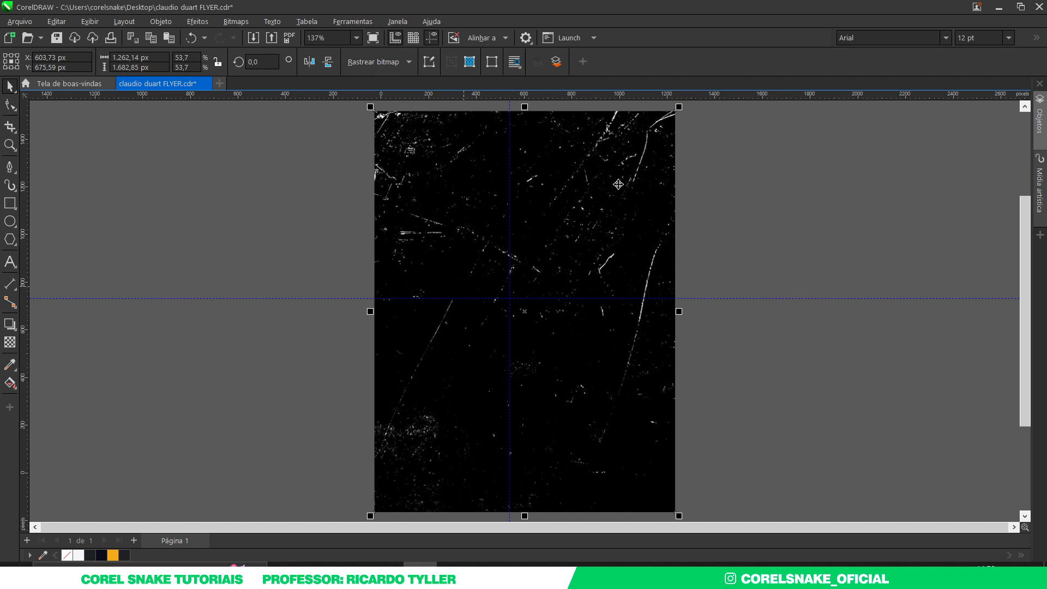
pyautogui.moveTo(679, 107); pyautogui.dragTo(675, 121)
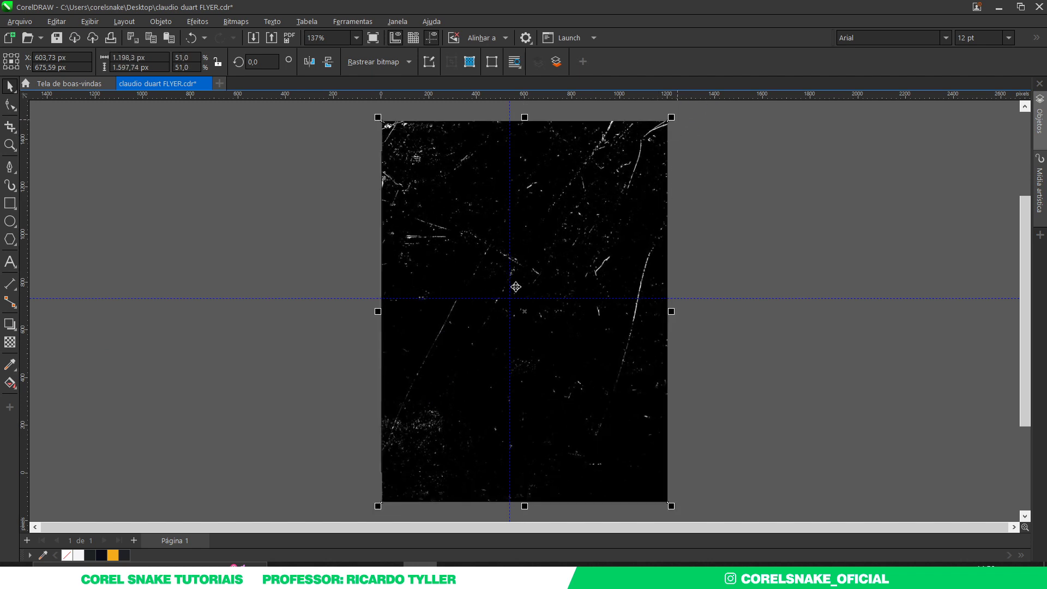
# Set the scratch texture's transparency blend mode to Tela (Screen)
pyautogui.click(10, 343)
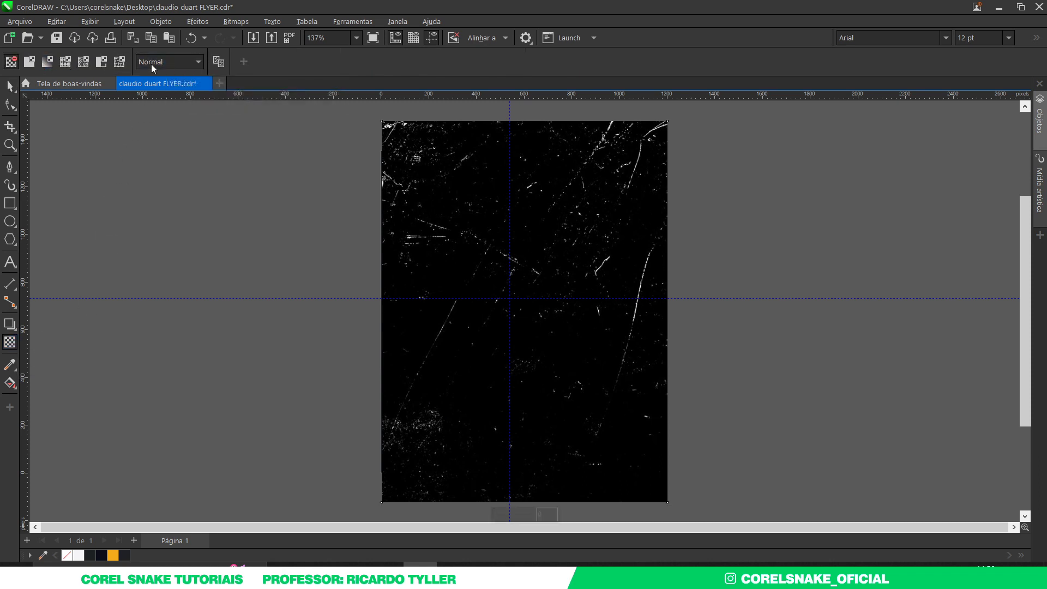
pyautogui.click(168, 64)
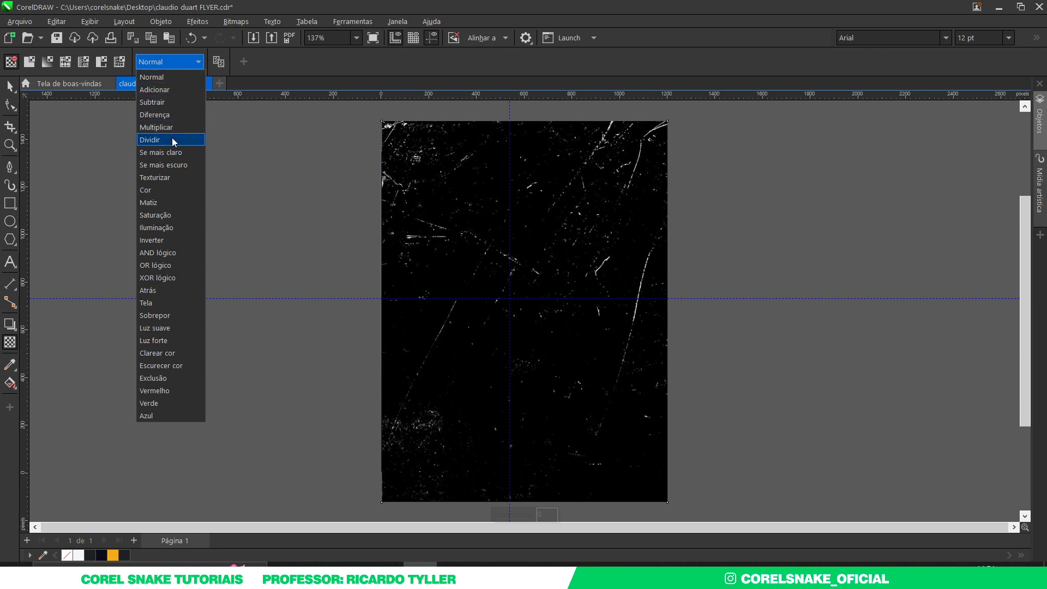
pyautogui.click(162, 302)
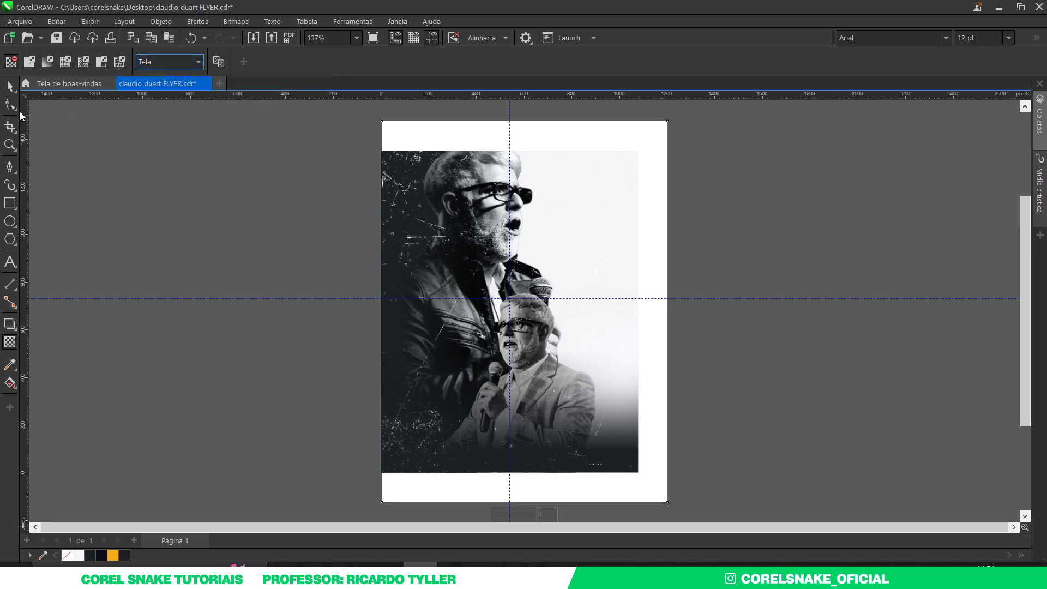
# Intersect the oversized scratch texture with the page rectangle and delete the leftover texture
pyautogui.click(30, 62)
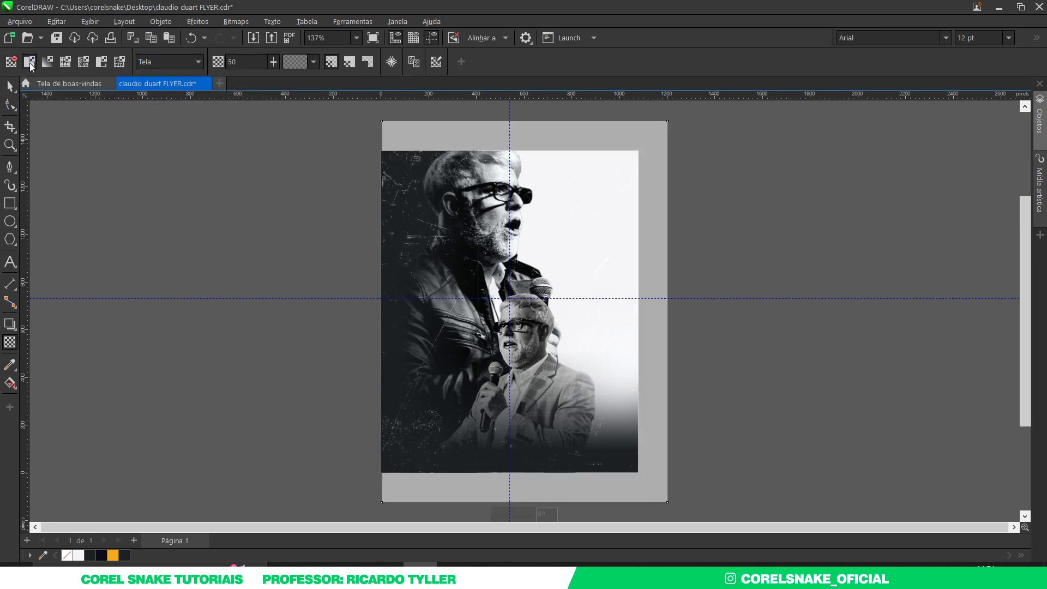
pyautogui.click(11, 87)
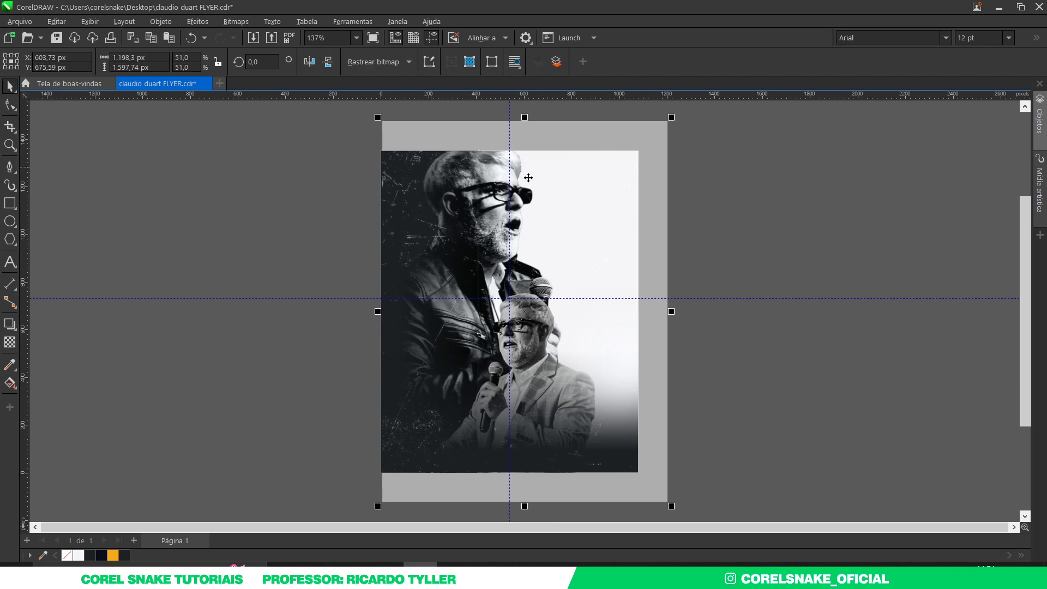
pyautogui.click(579, 170)
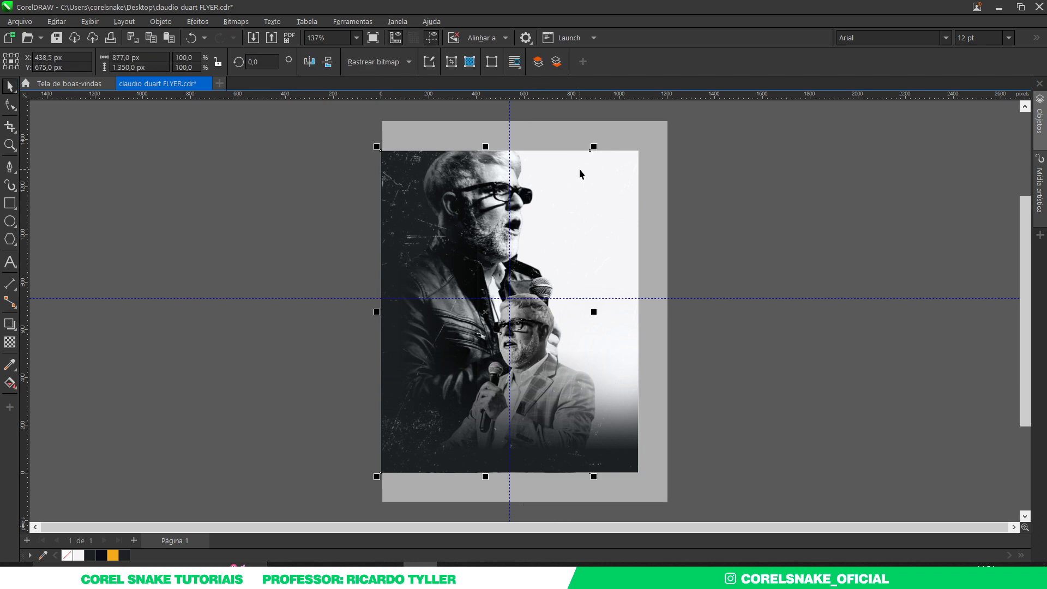
pyautogui.keyDown('alt'); pyautogui.click(579, 170); pyautogui.keyUp('alt')
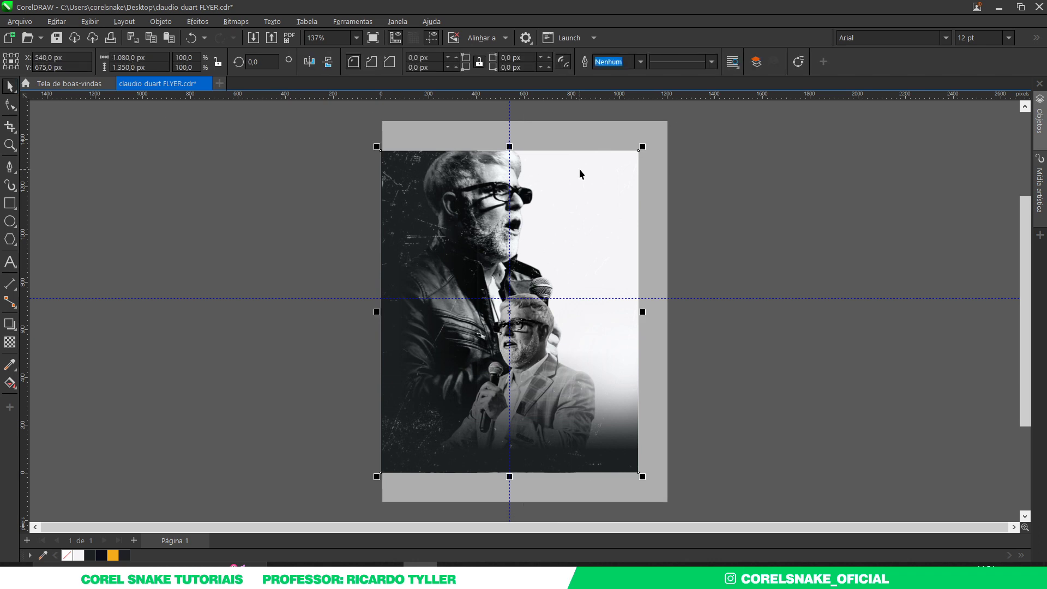
pyautogui.click(593, 131)
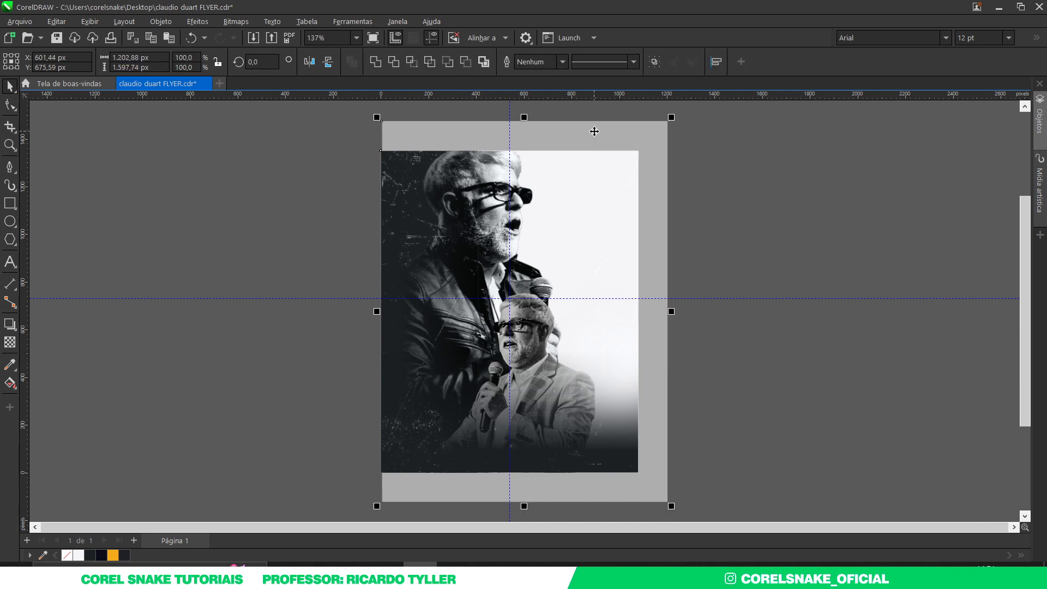
pyautogui.click(414, 64)
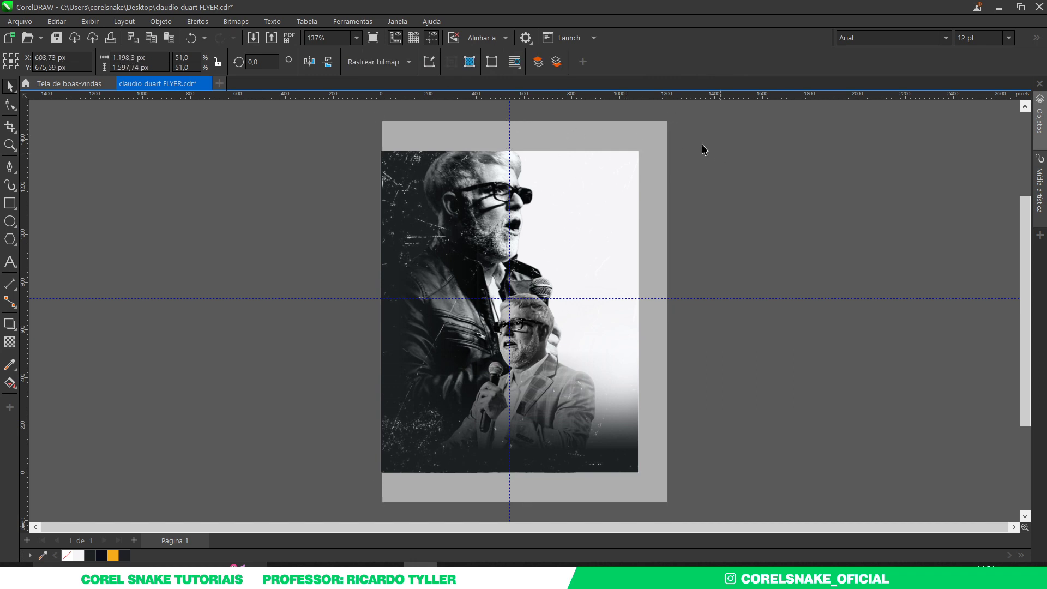
pyautogui.moveTo(644, 136); pyautogui.dragTo(807, 149)
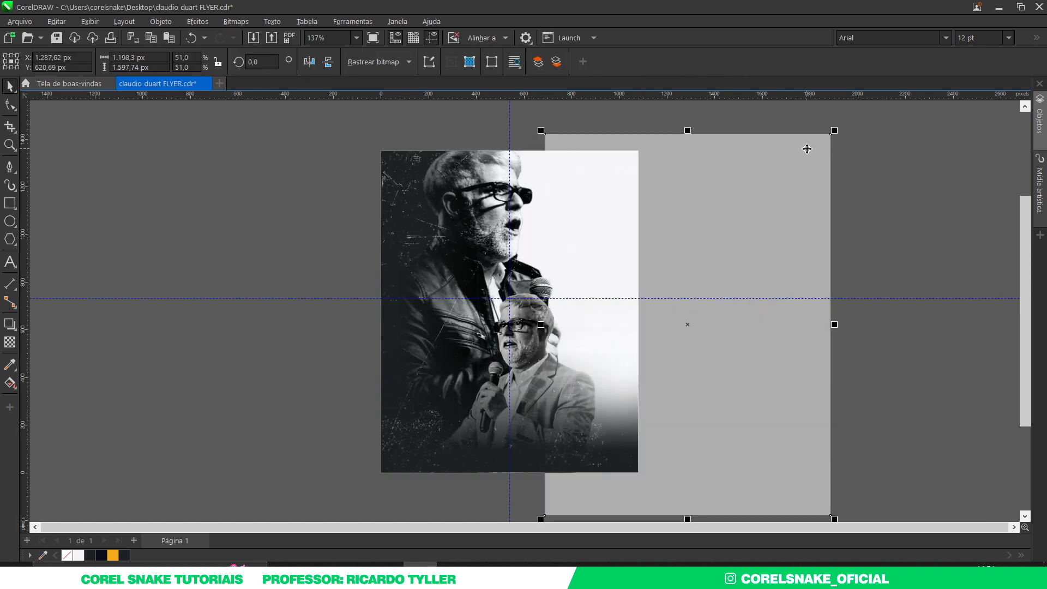
pyautogui.press('Delete')
pyautogui.hotkey('shift', 'F4')
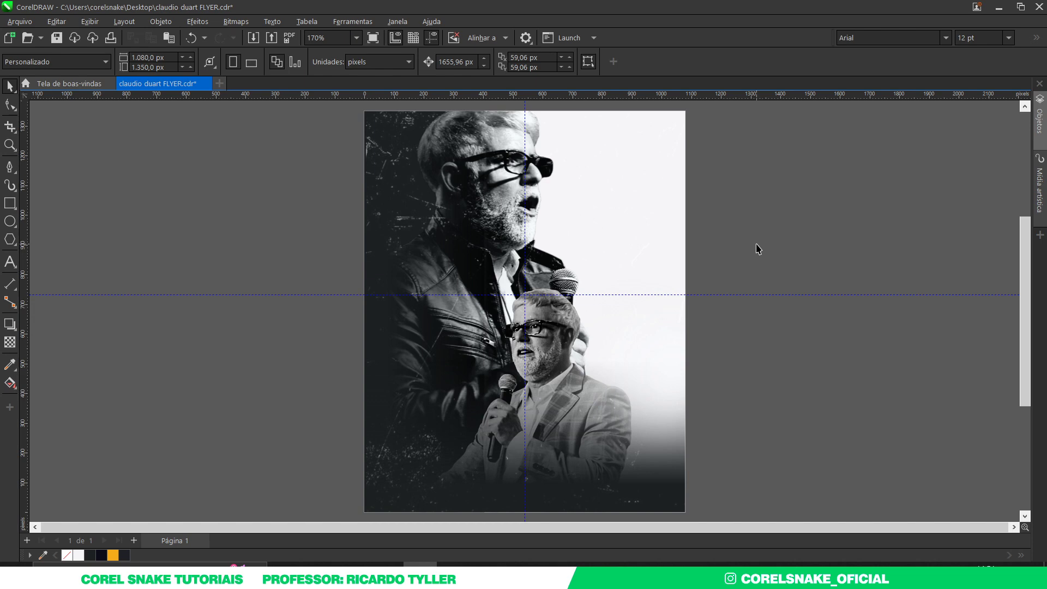
# Create a page-sized rectangle with the Rectangle tool and bring it in front of the photos
pyautogui.click(10, 202)
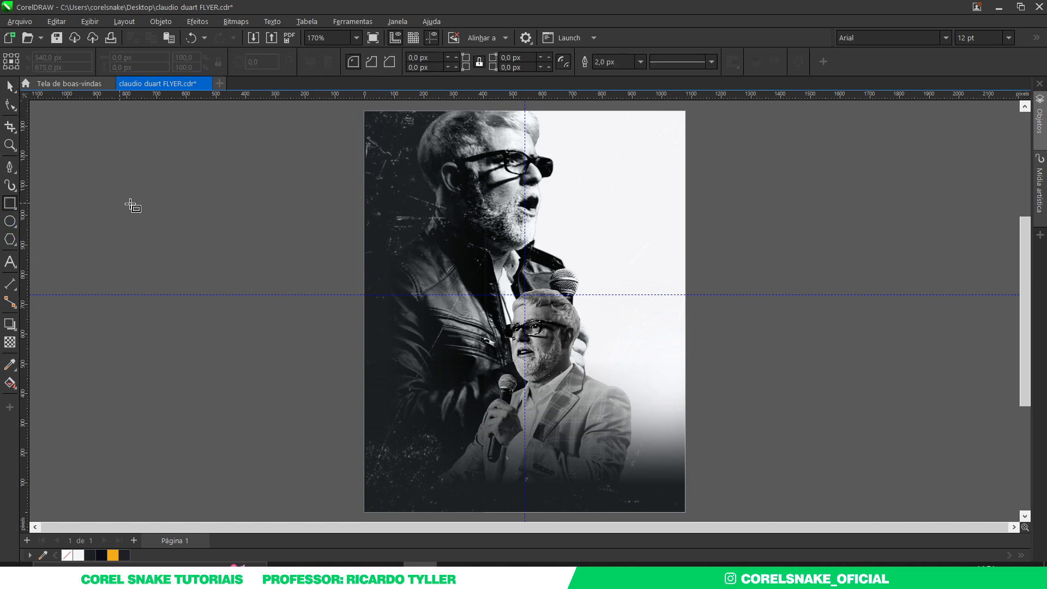
pyautogui.moveTo(365, 112); pyautogui.dragTo(467, 284)
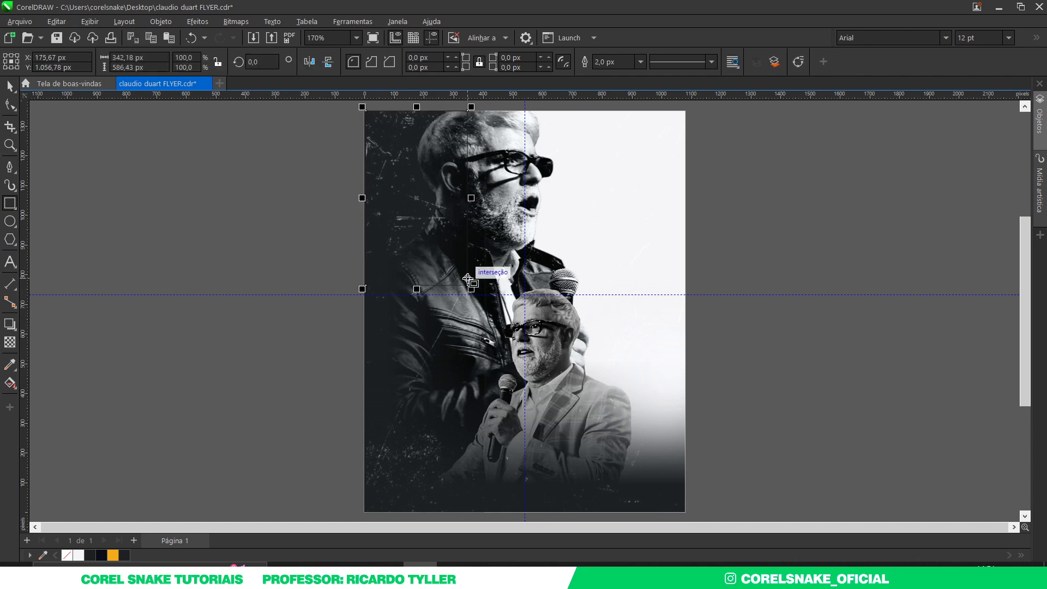
pyautogui.press('Escape')
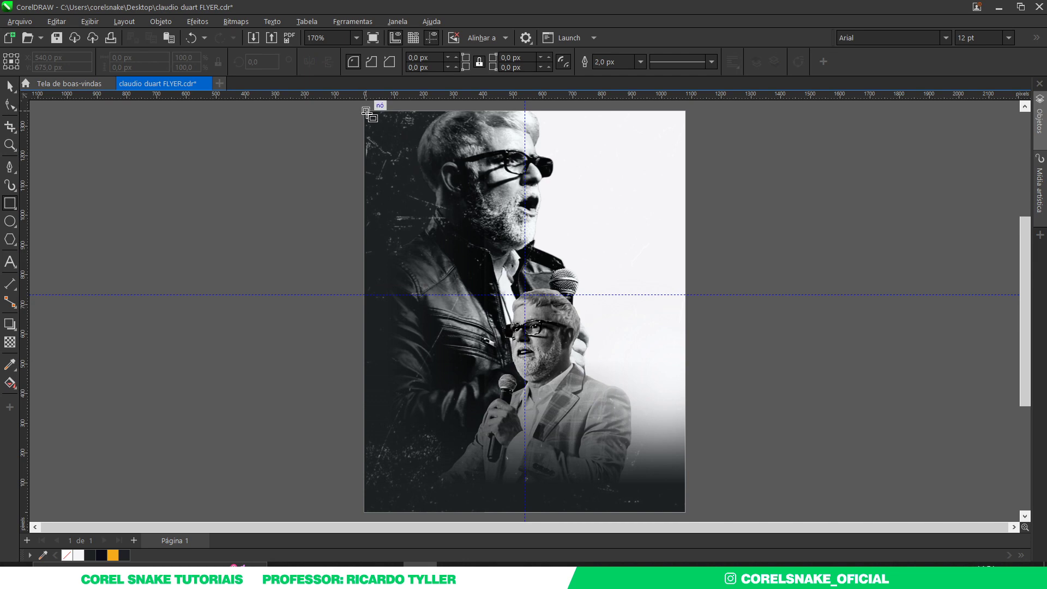
pyautogui.moveTo(364, 111); pyautogui.dragTo(588, 413)
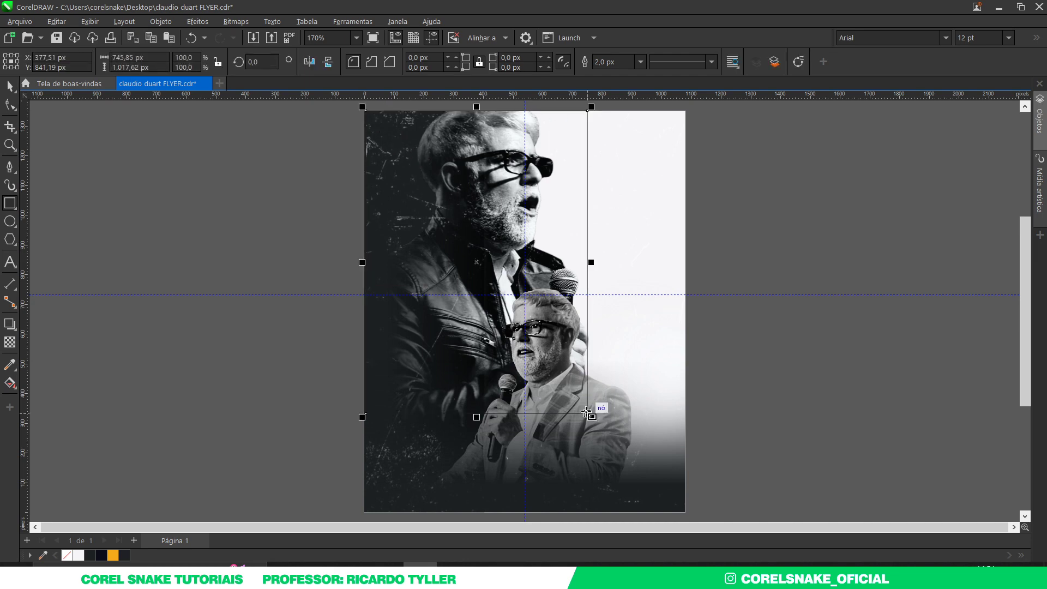
pyautogui.press('Delete')
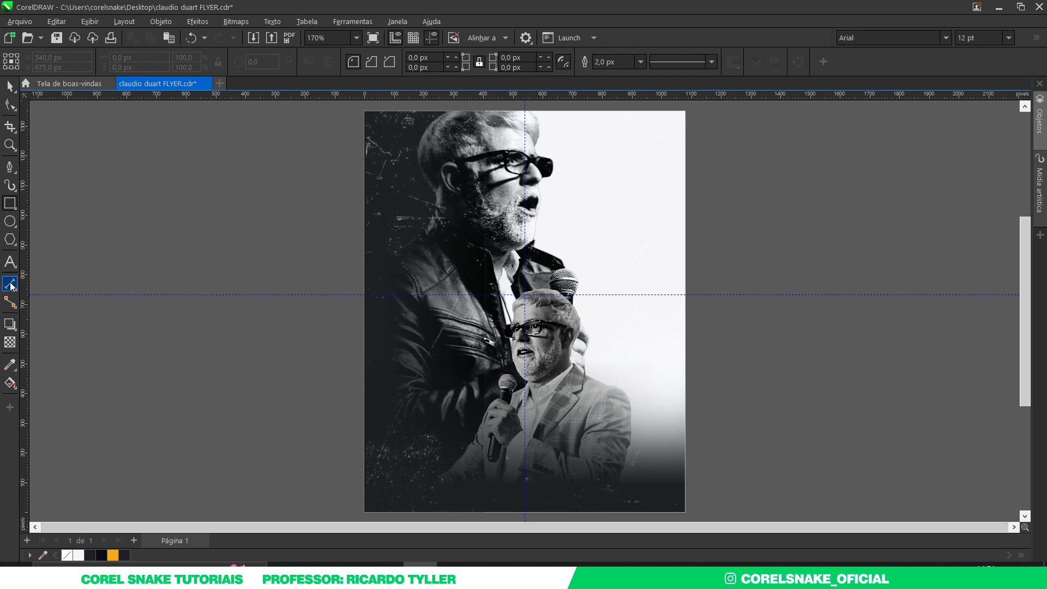
pyautogui.doubleClick(10, 203)
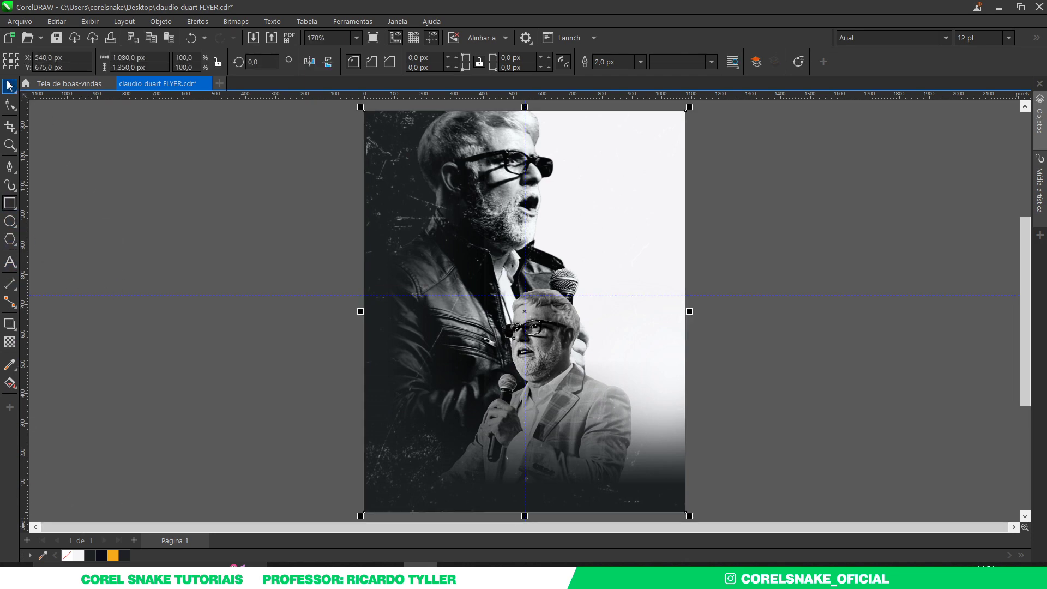
pyautogui.click(10, 85)
pyautogui.hotkey('shift', 'pageup')
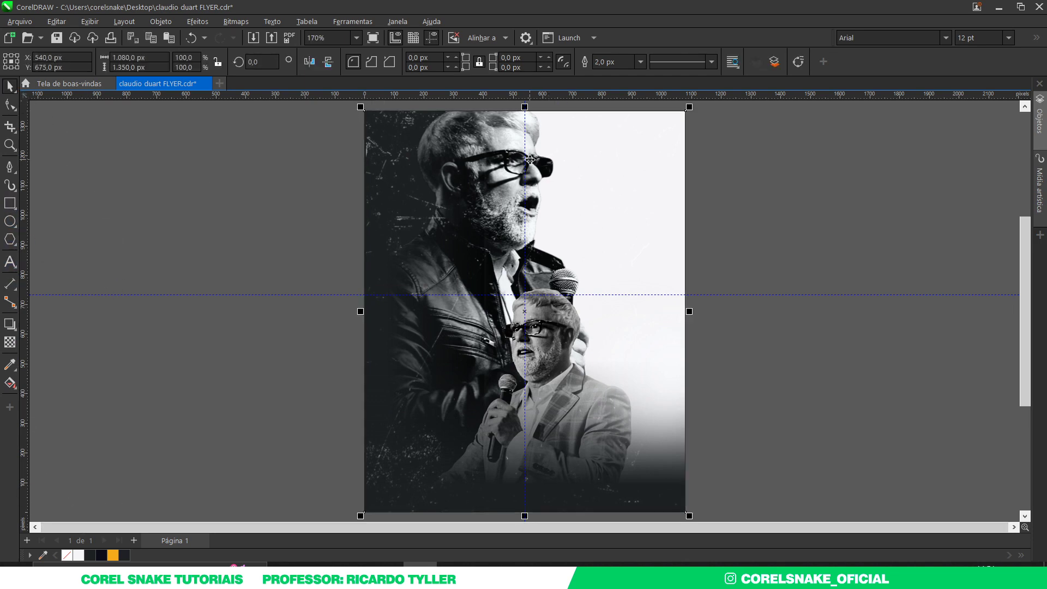
# Give the rectangle a darker navy fill and remove its outline
pyautogui.click(89, 555)
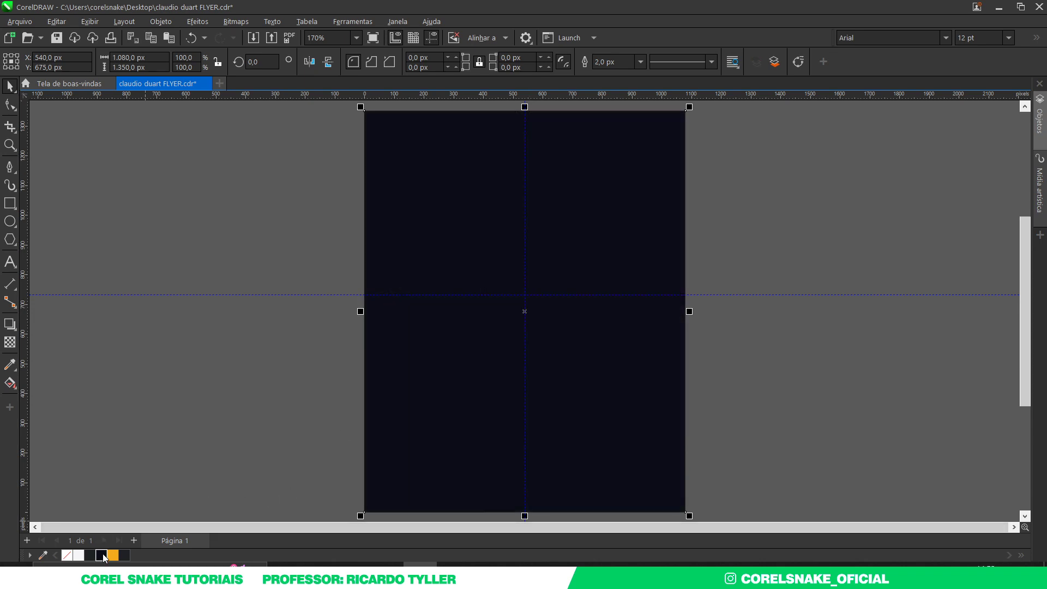
pyautogui.rightClick(67, 555)
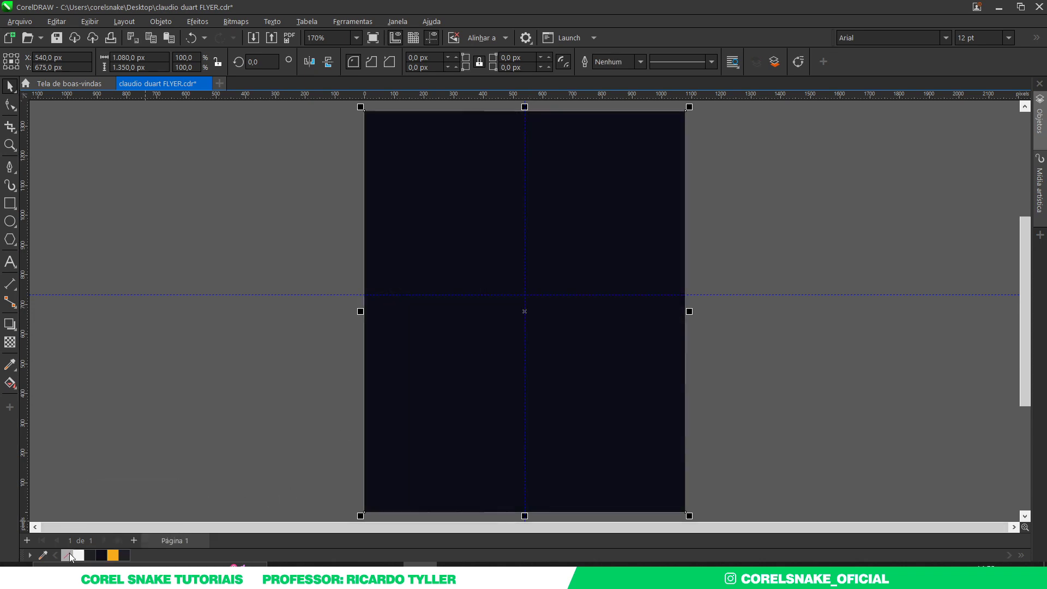
pyautogui.click(125, 555)
pyautogui.click(101, 554)
# Make the rectangle uniformly transparent at 76 with Overlay (Sobrepor) blend mode
pyautogui.click(10, 342)
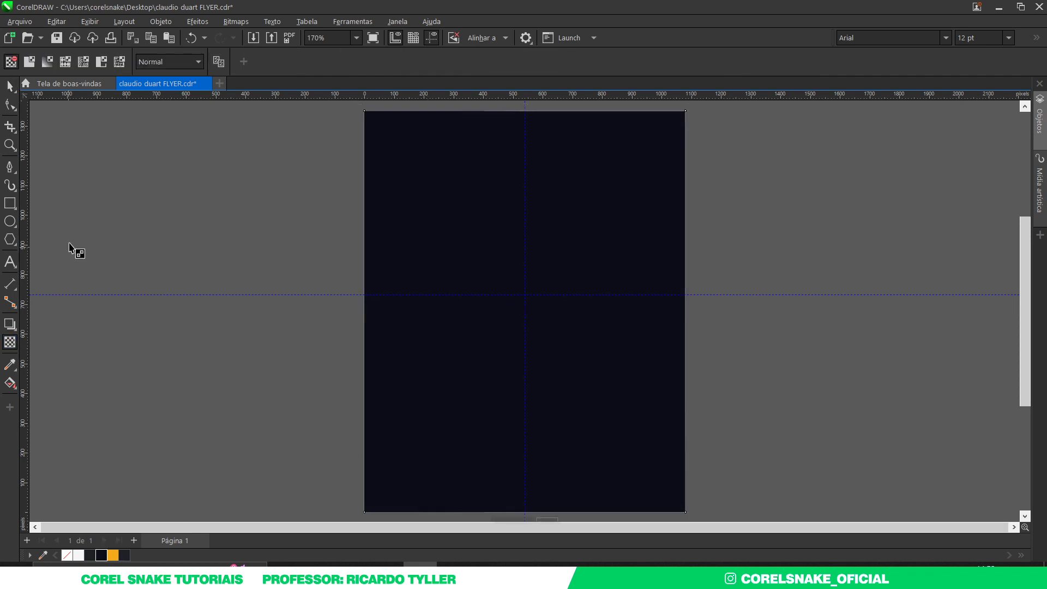
pyautogui.click(155, 63)
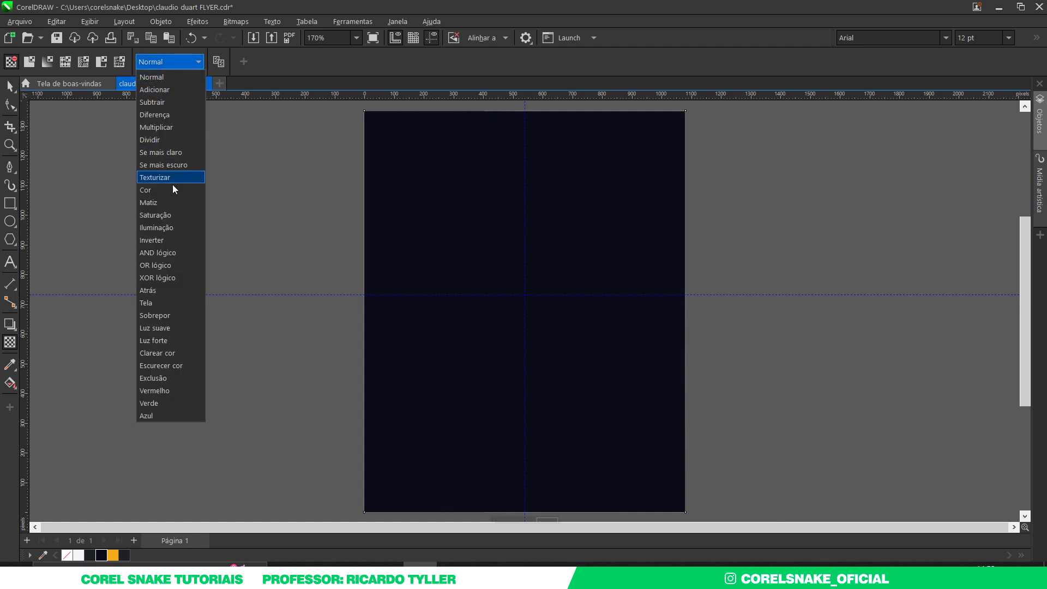
pyautogui.click(164, 314)
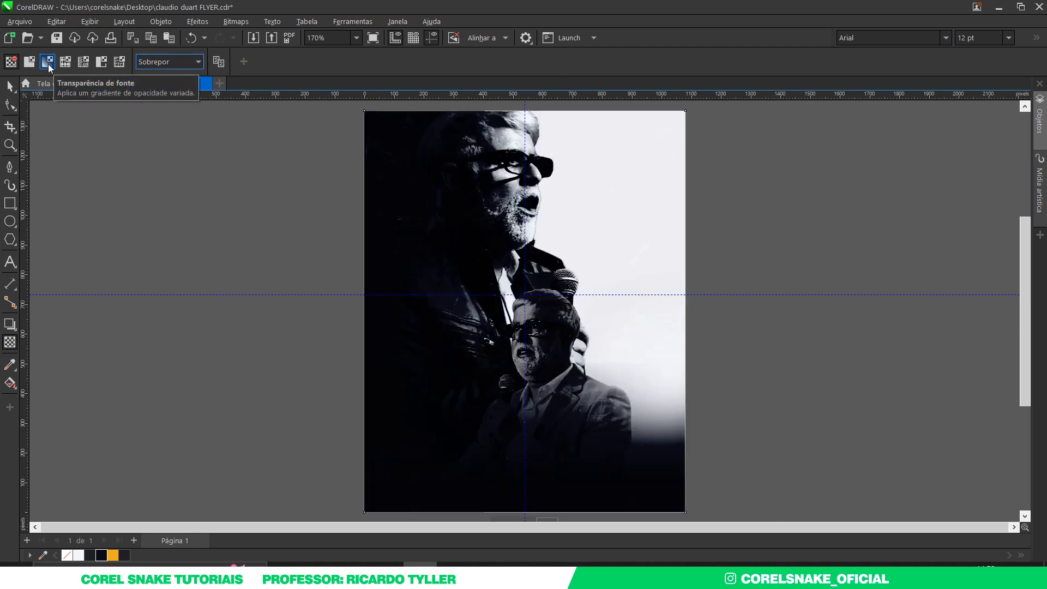
pyautogui.click(30, 63)
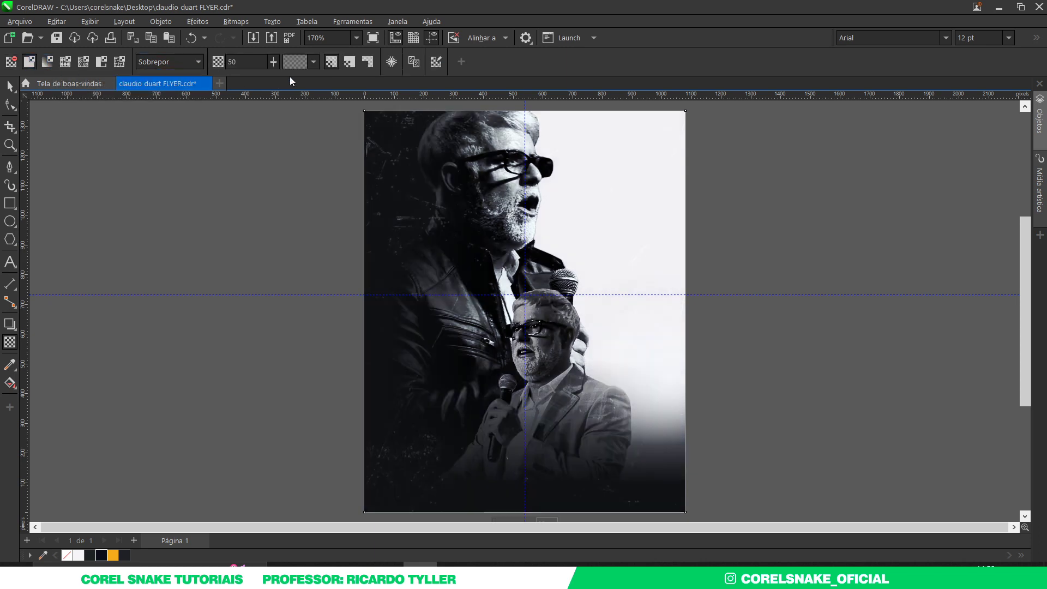
pyautogui.click(274, 65)
pyautogui.moveTo(287, 106); pyautogui.dragTo(279, 77)
pyautogui.click(273, 61)
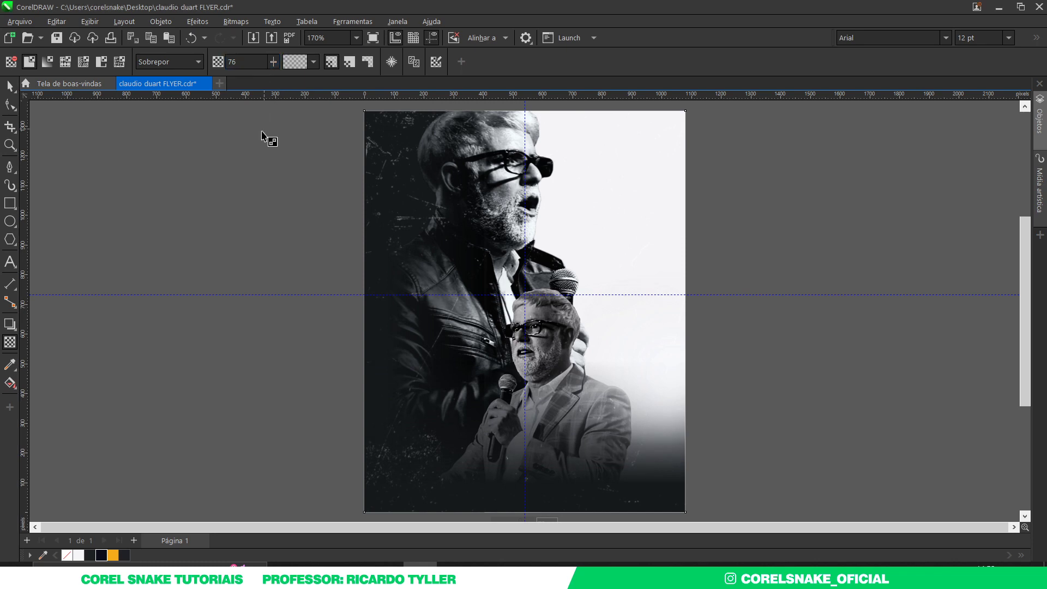
# Return to the Pick tool, deselect the photo, then select the photo composition
pyautogui.click(9, 85)
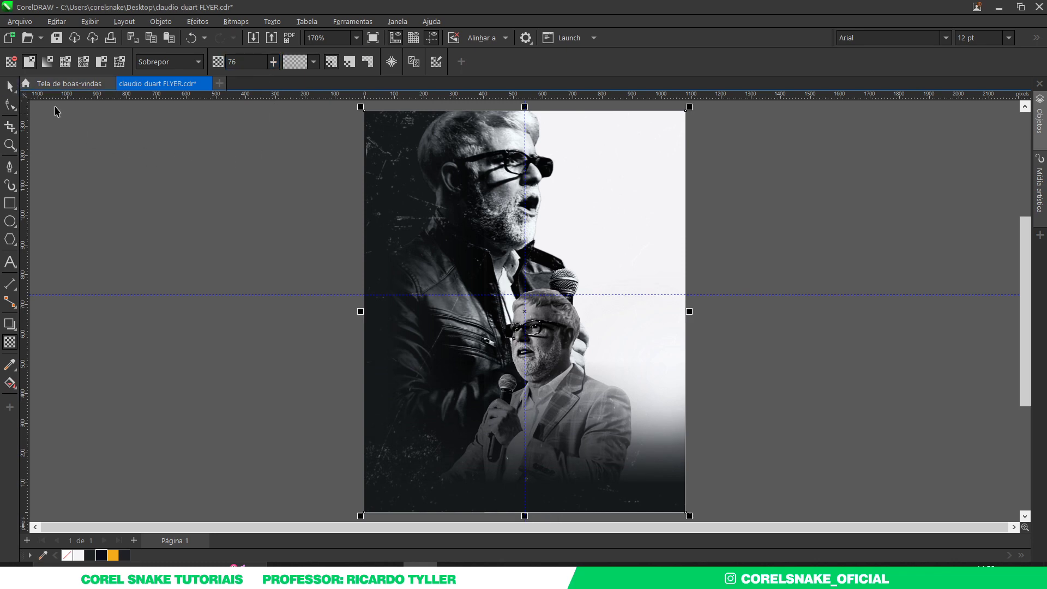
pyautogui.click(362, 289)
pyautogui.click(363, 291)
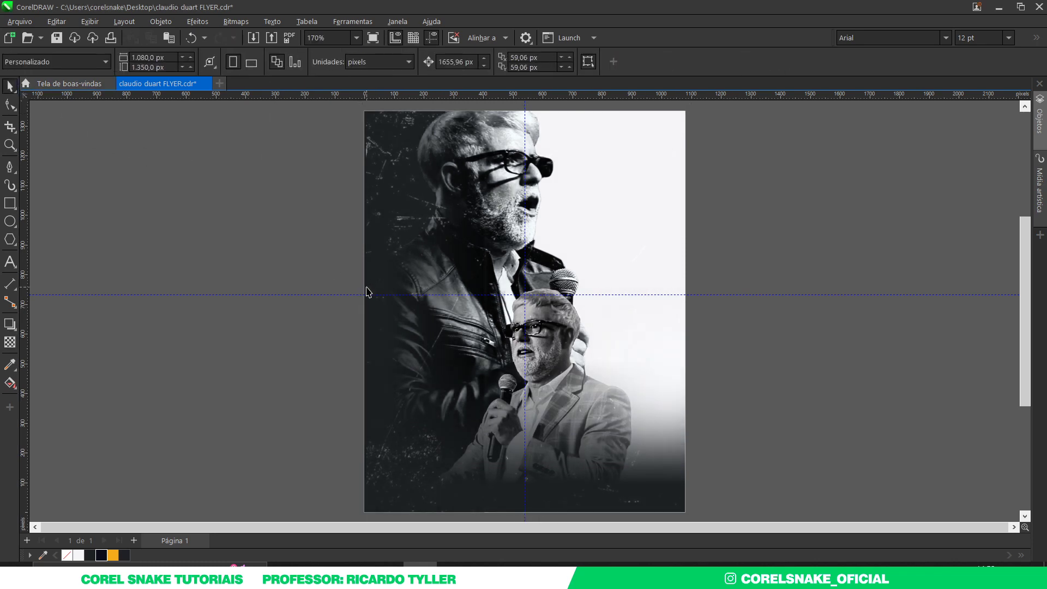
pyautogui.click(366, 292)
pyautogui.click(367, 292)
pyautogui.click(367, 291)
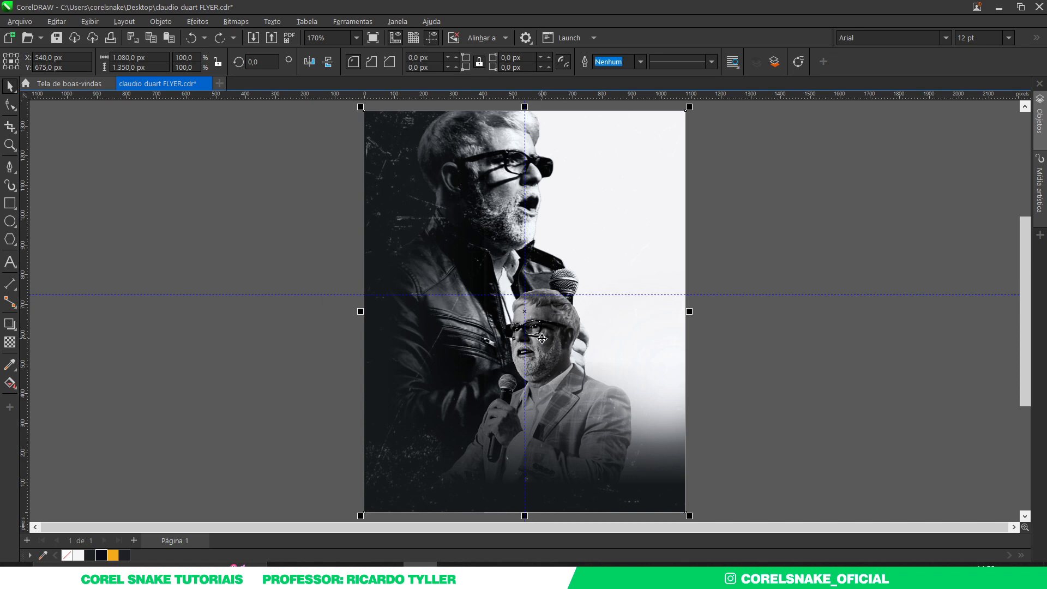
# Select the microphone speaker photo from the Objects docker list
pyautogui.keyDown('ctrl'); pyautogui.click(542, 338); pyautogui.keyUp('ctrl')
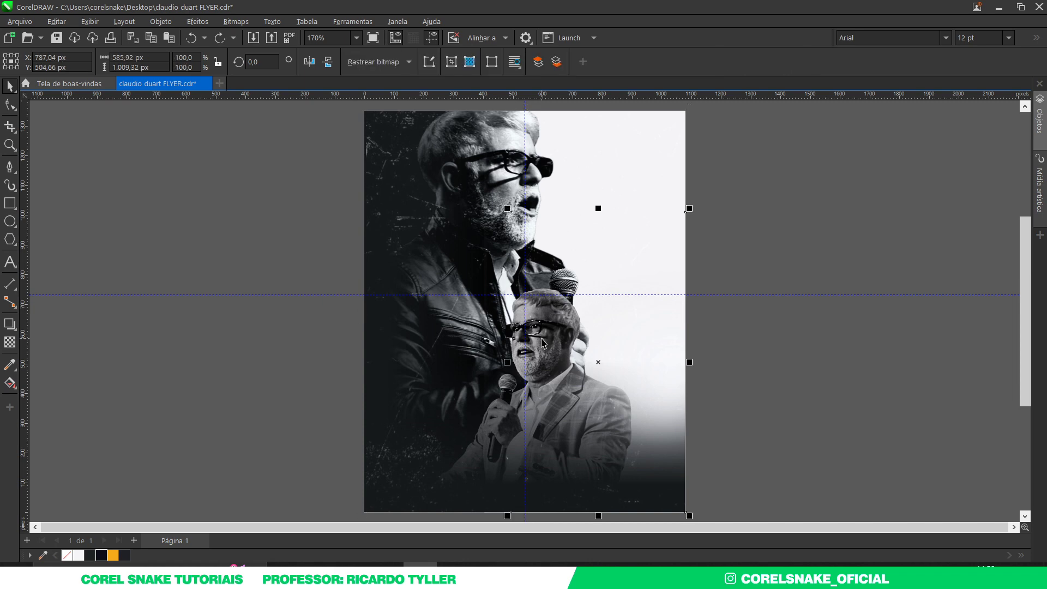
pyautogui.keyDown('alt'); pyautogui.click(542, 342); pyautogui.keyUp('alt')
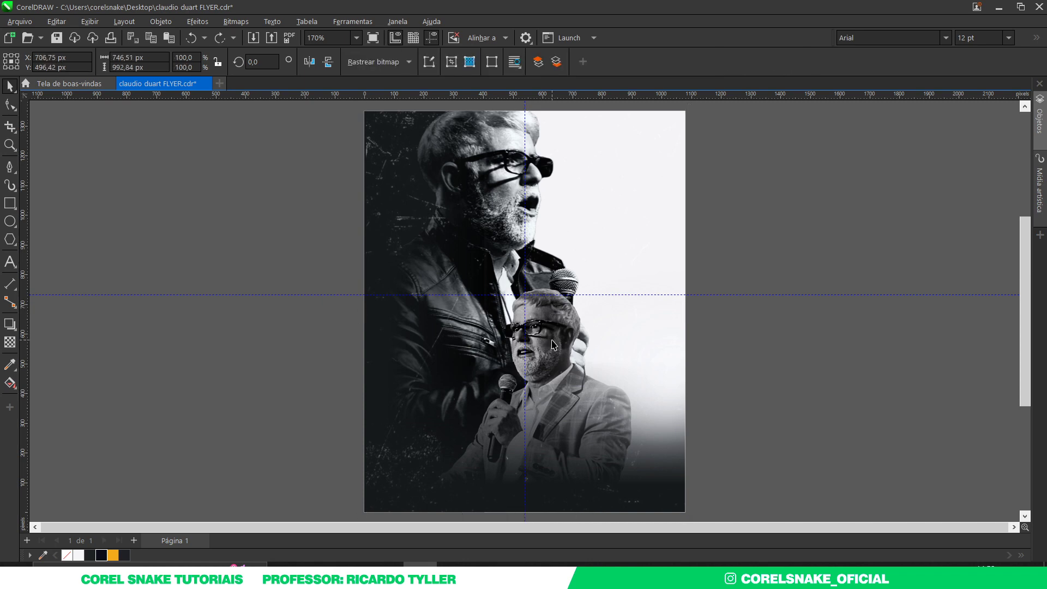
pyautogui.keyDown('alt'); pyautogui.click(543, 343); pyautogui.keyUp('alt')
pyautogui.keyDown('alt'); pyautogui.click(543, 344); pyautogui.keyUp('alt')
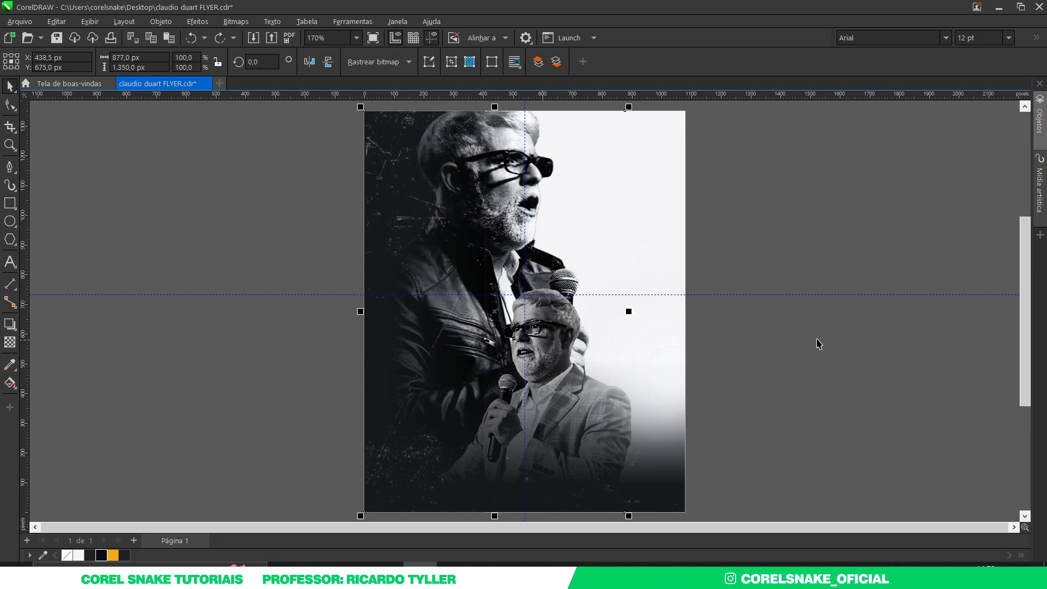
pyautogui.keyDown('alt'); pyautogui.click(540, 308); pyautogui.keyUp('alt')
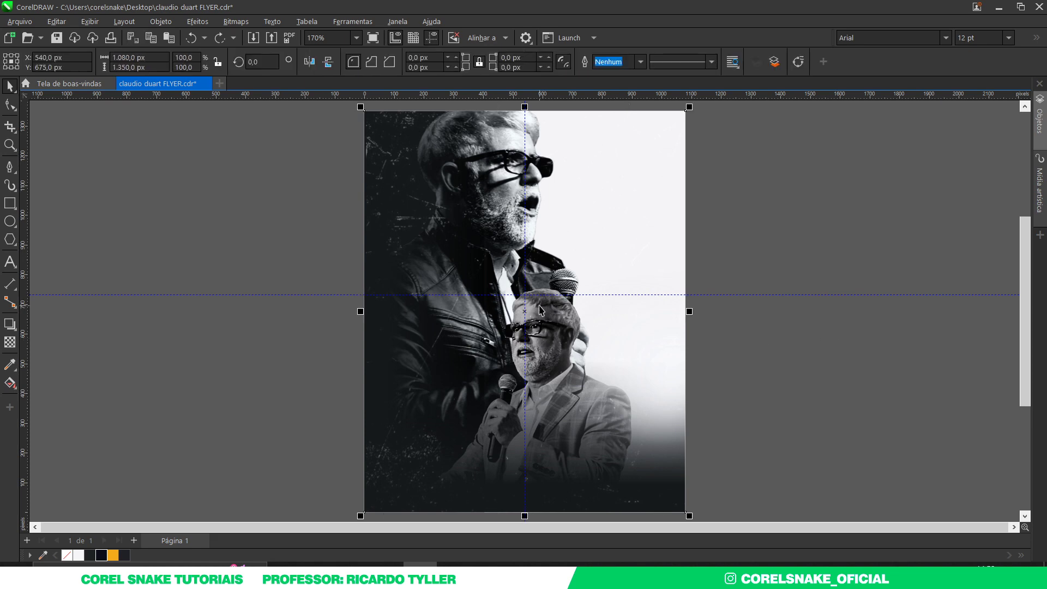
pyautogui.click(1039, 129)
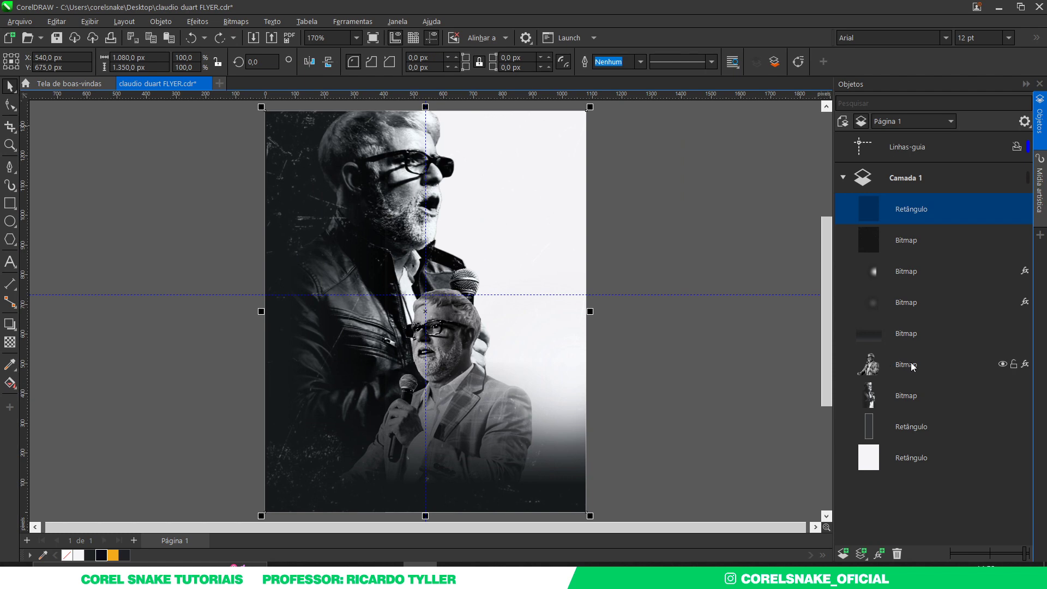
pyautogui.click(913, 365)
# Duplicate the speaker photo and fade the copy toward the bottom with a linear transparency
pyautogui.hotkey('ctrl', 'c')
pyautogui.hotkey('ctrl', 'v')
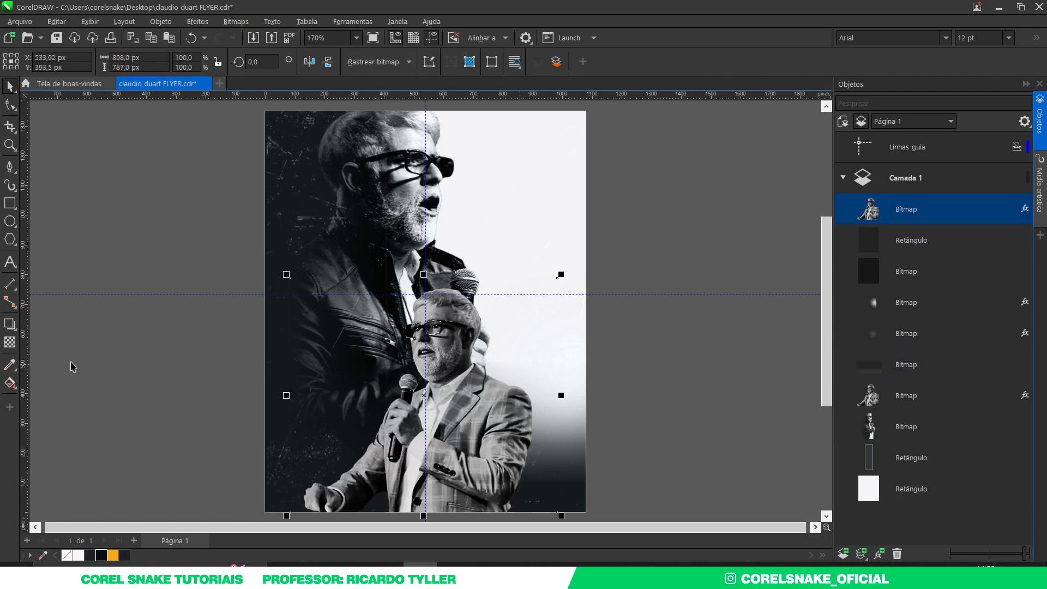
pyautogui.click(10, 342)
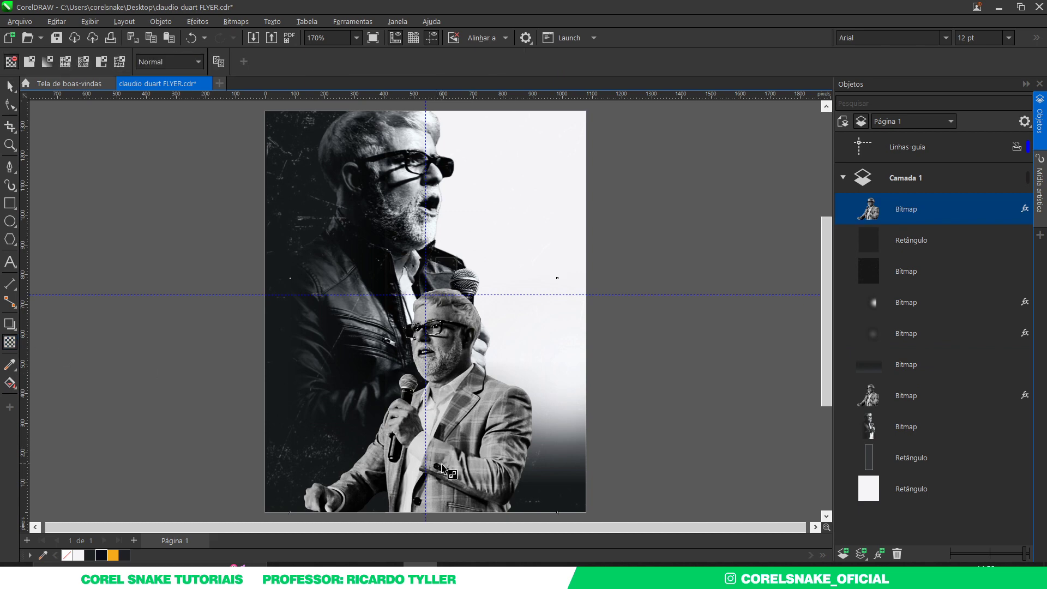
pyautogui.moveTo(441, 443); pyautogui.dragTo(441, 509)
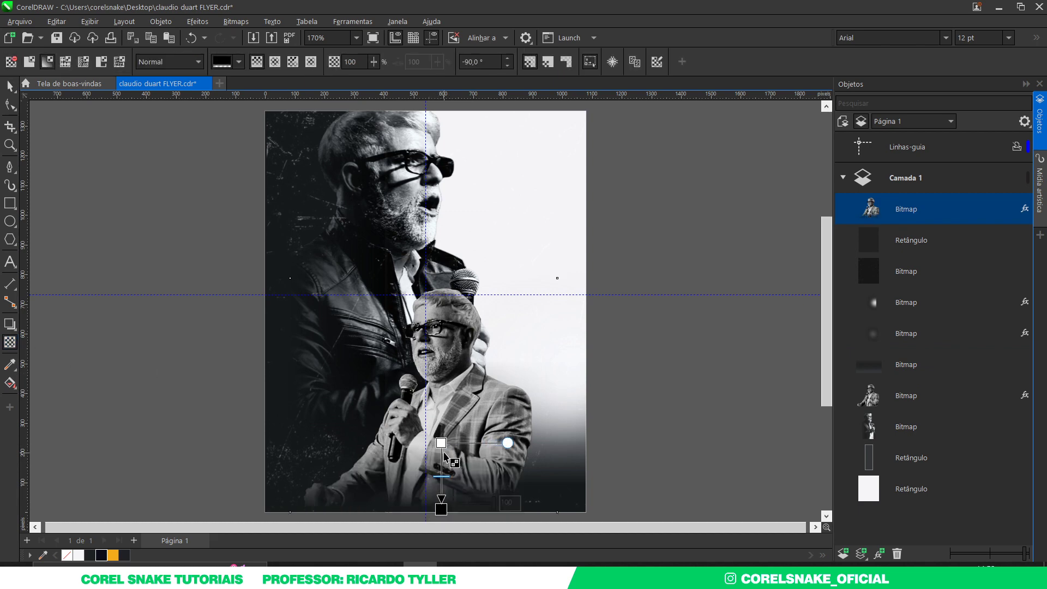
pyautogui.moveTo(441, 443); pyautogui.dragTo(441, 434)
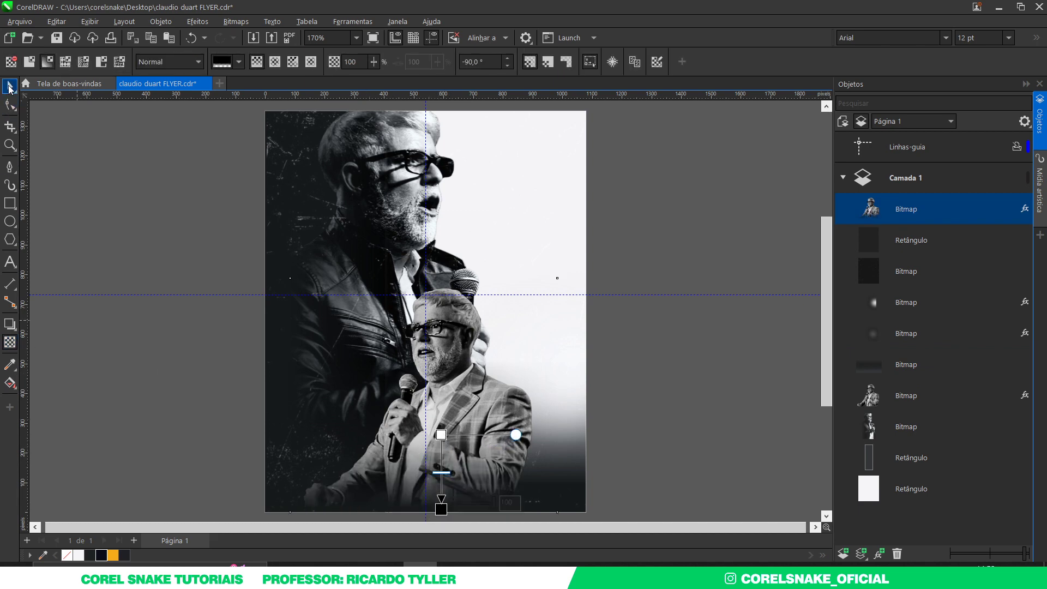
pyautogui.click(10, 86)
pyautogui.click(197, 21)
pyautogui.moveTo(212, 69)
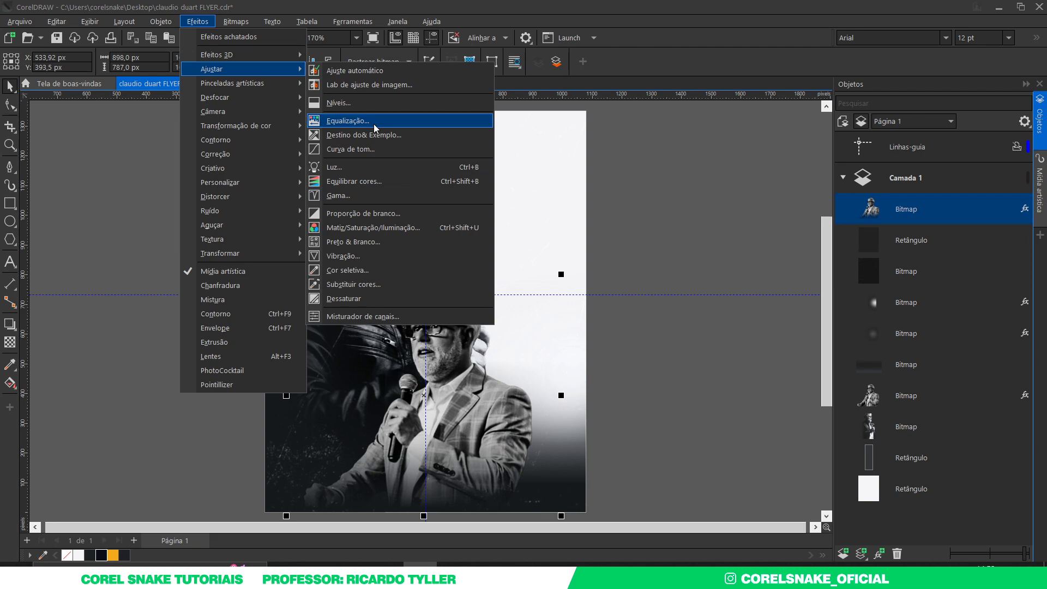
# In Image Adjustment Lab, set the speaker copy's brightness to 42 and contrast to 30
pyautogui.click(368, 84)
pyautogui.moveTo(569, 68)
pyautogui.mouseDown()
pyautogui.moveTo(214, 108)
pyautogui.moveTo(58, 105)
pyautogui.mouseUp()
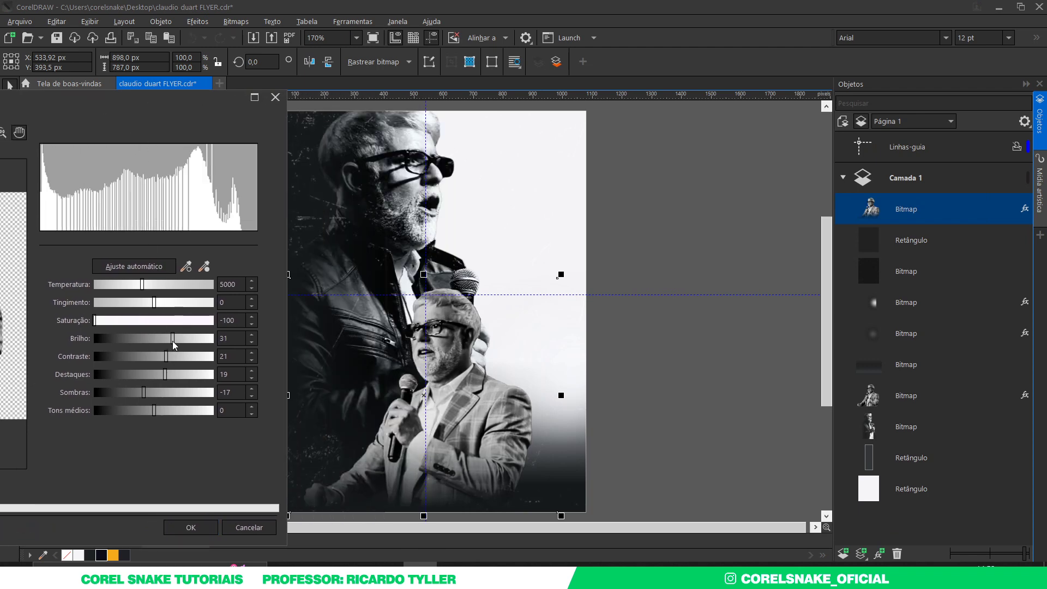
pyautogui.moveTo(174, 345); pyautogui.dragTo(178, 344)
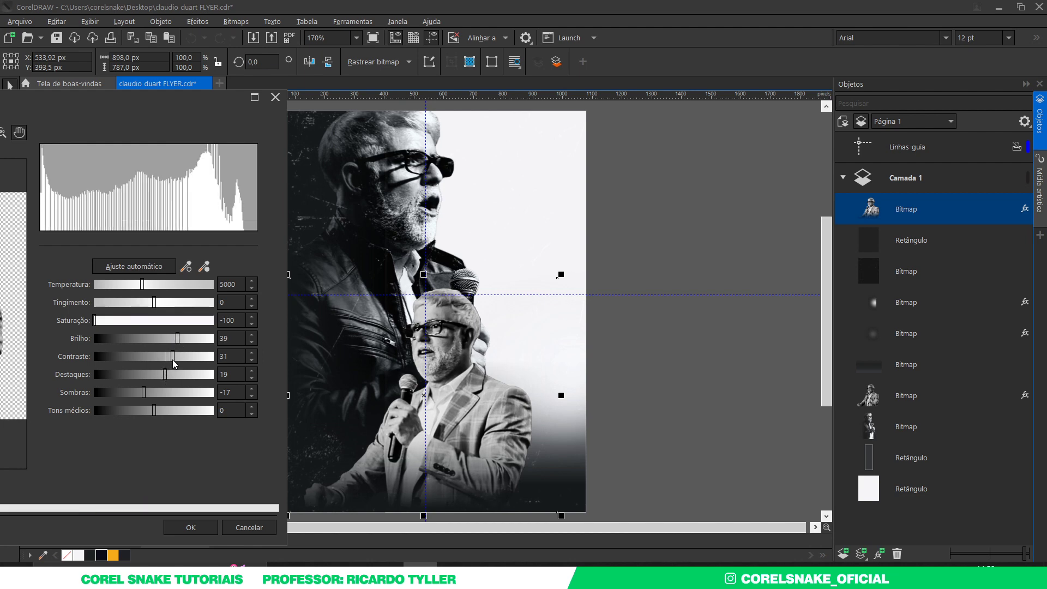
pyautogui.moveTo(173, 359)
pyautogui.mouseDown()
pyautogui.moveTo(164, 357)
pyautogui.moveTo(183, 338)
pyautogui.mouseUp()
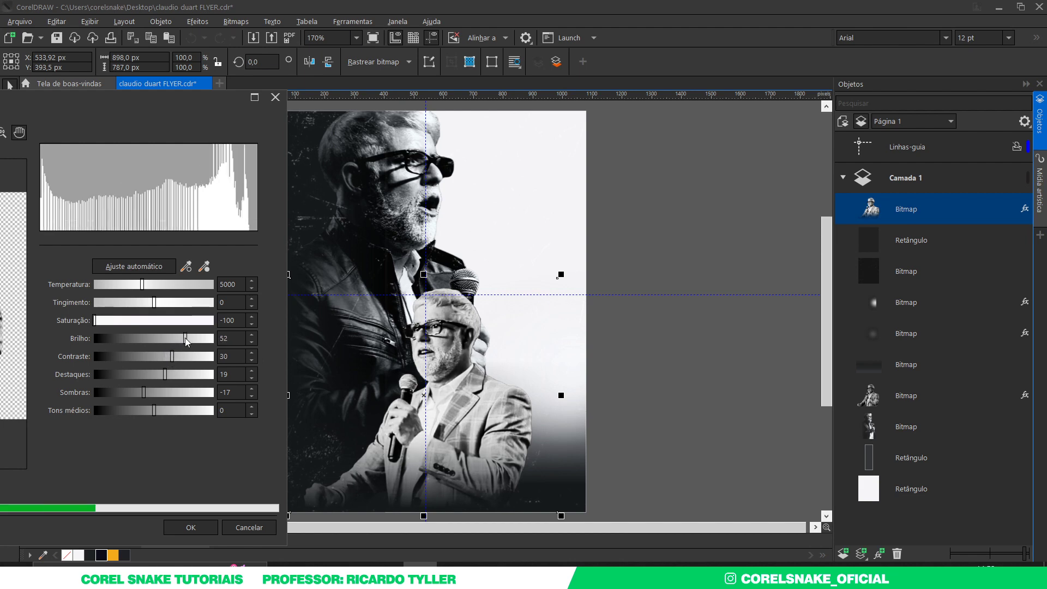
pyautogui.click(183, 339)
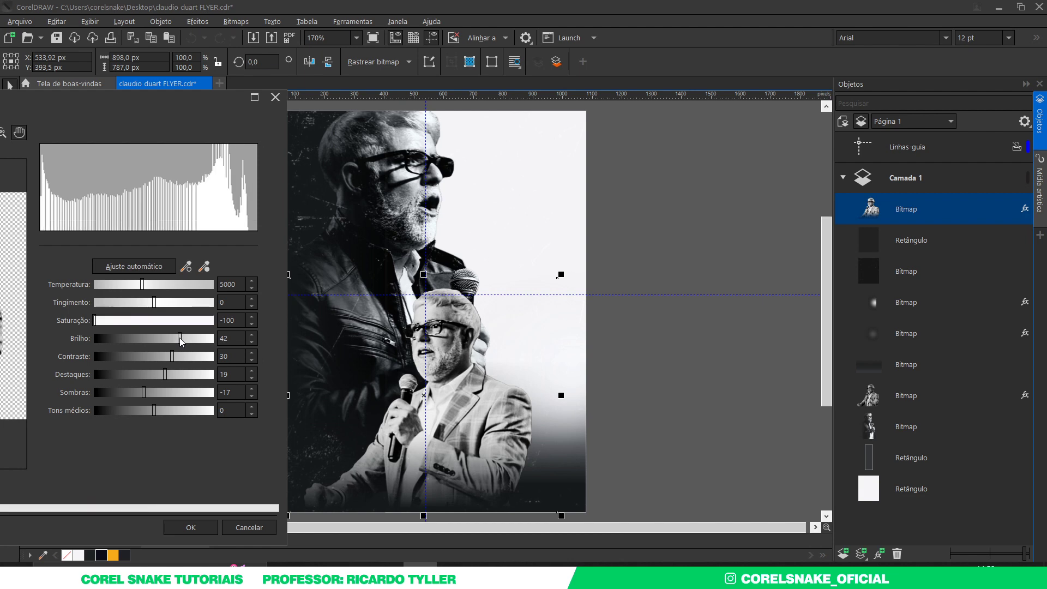
pyautogui.click(199, 527)
# Set the photo copy's transparency merge mode to Add and convert it to a bitmap
pyautogui.click(9, 342)
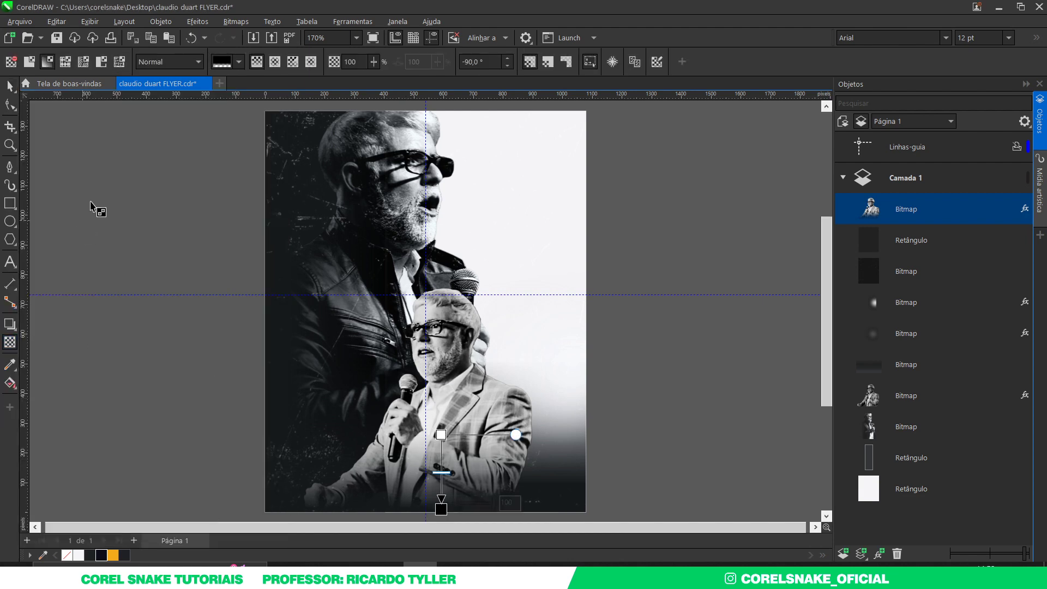
pyautogui.click(156, 64)
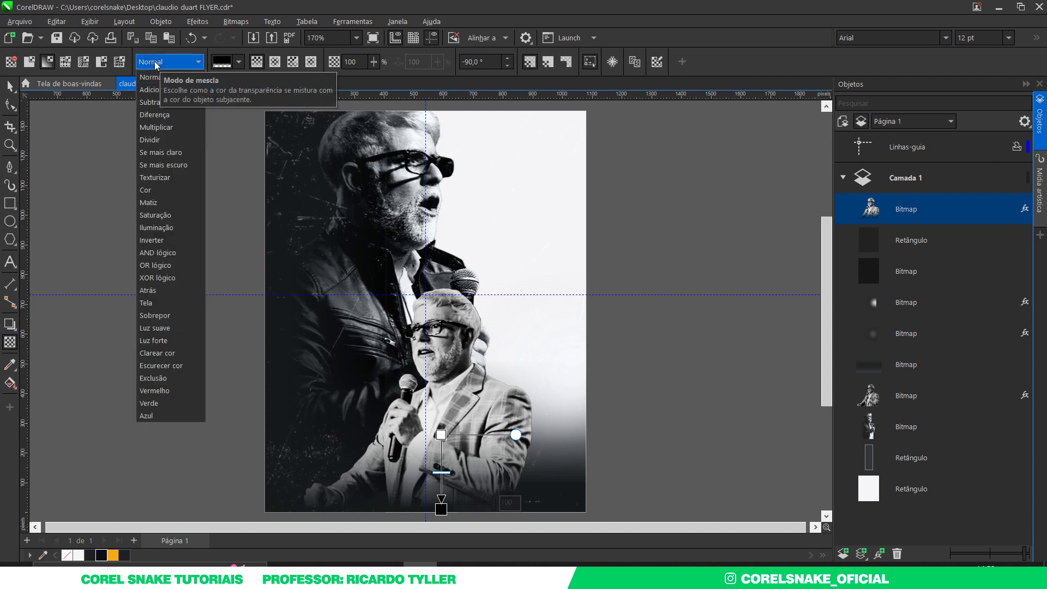
pyautogui.click(154, 90)
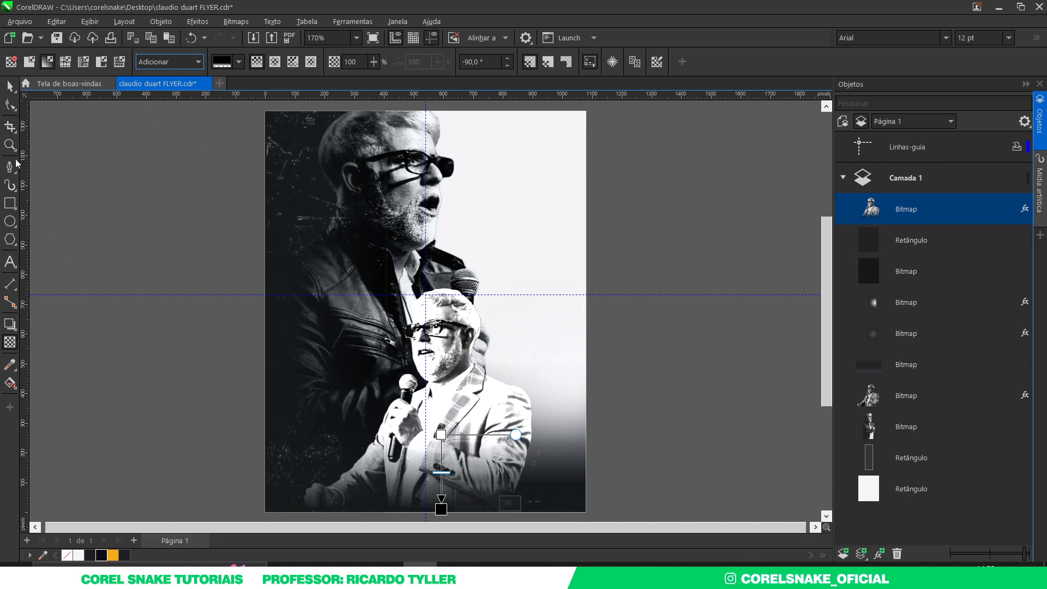
pyautogui.click(9, 86)
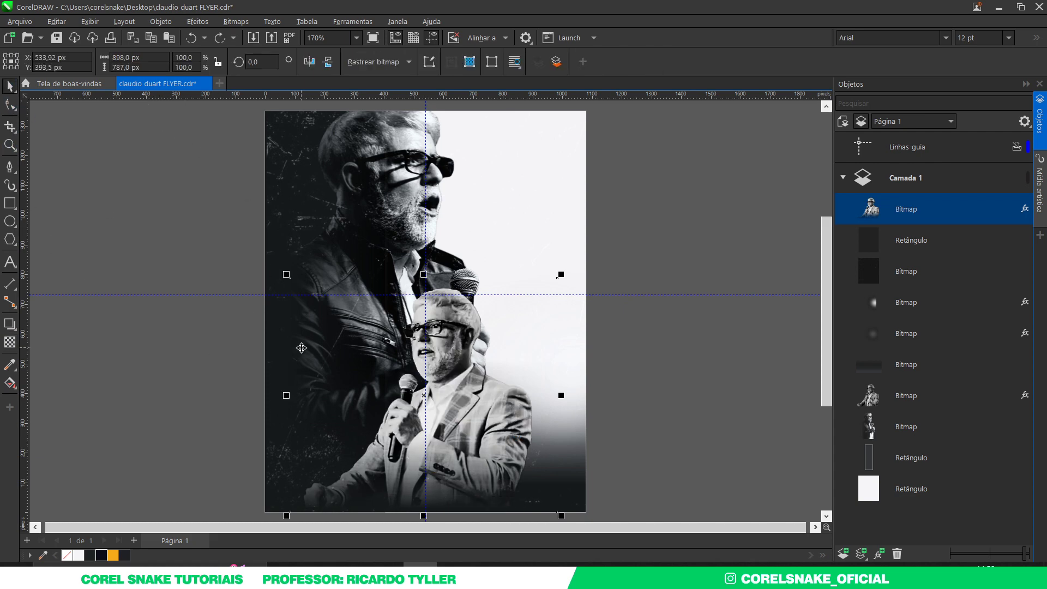
pyautogui.click(236, 22)
pyautogui.click(272, 36)
pyautogui.click(537, 354)
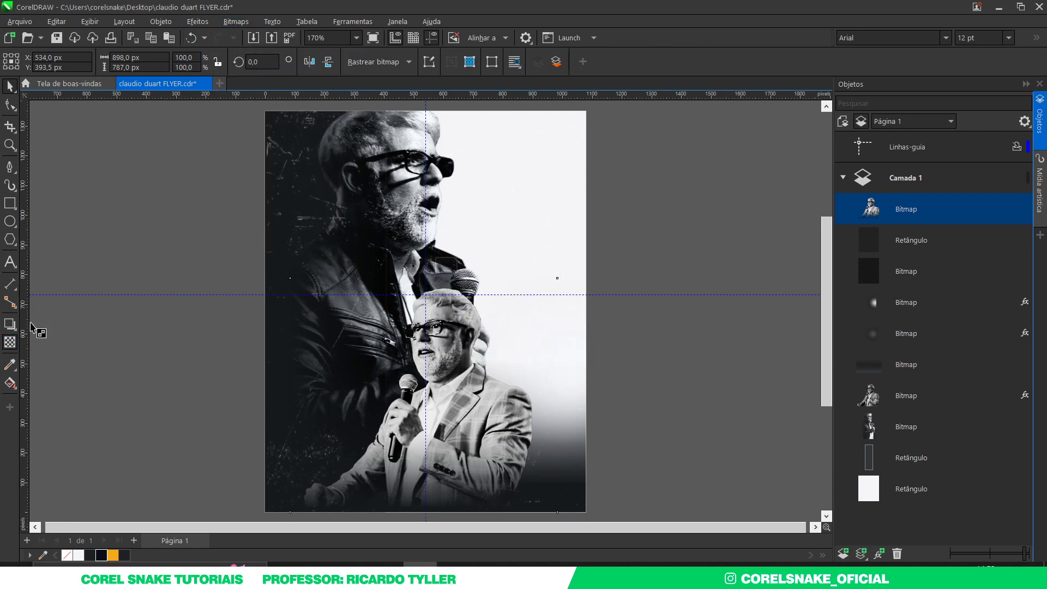
# Give the converted photo a uniform transparency of 65 in Add mode
pyautogui.click(10, 341)
pyautogui.click(154, 61)
pyautogui.click(152, 89)
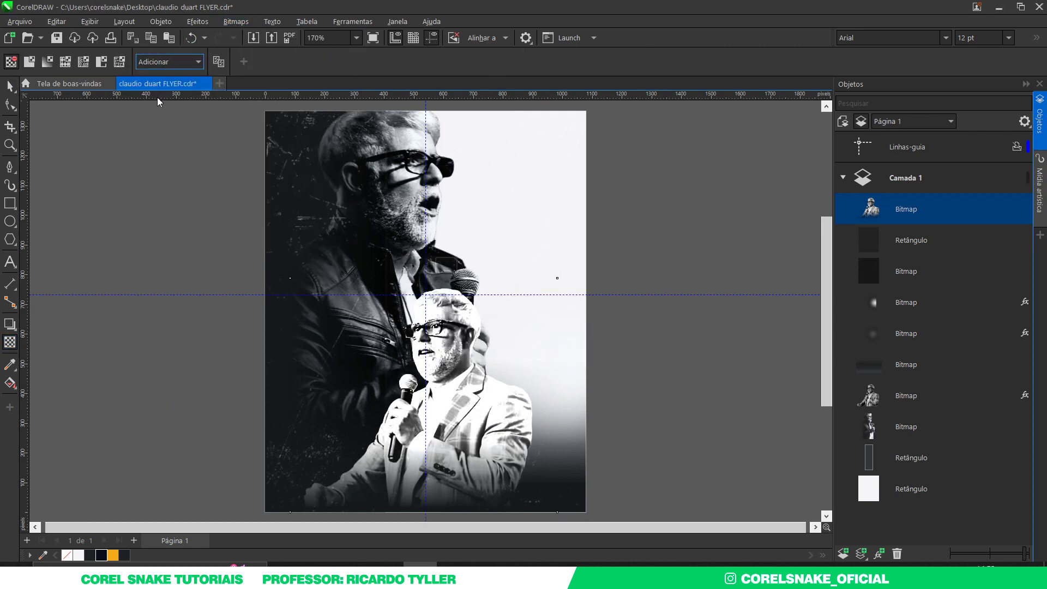
pyautogui.click(30, 62)
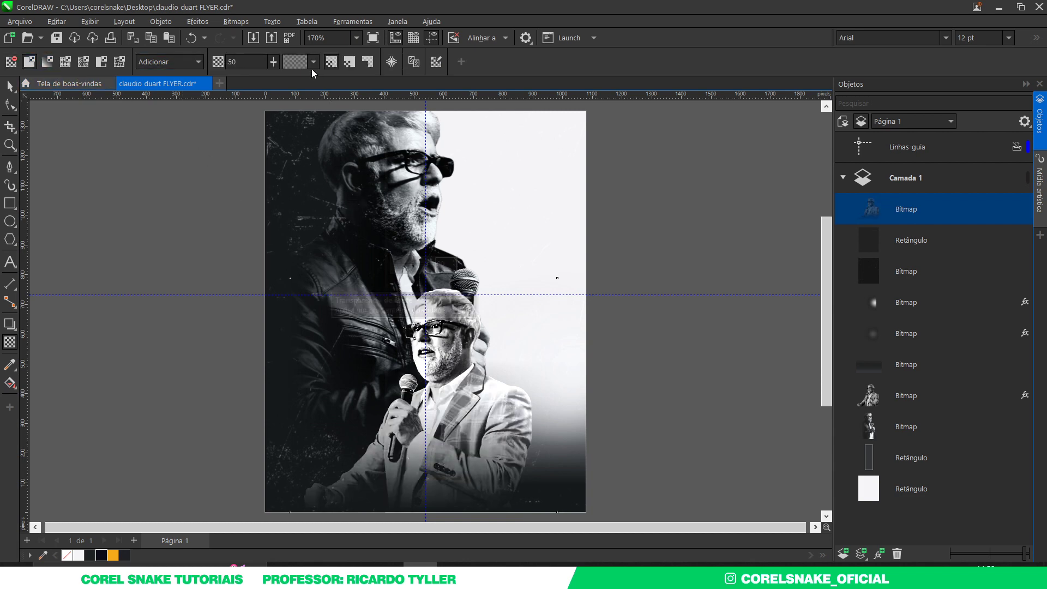
pyautogui.click(273, 61)
pyautogui.moveTo(270, 77)
pyautogui.mouseDown()
pyautogui.moveTo(285, 77)
pyautogui.moveTo(269, 82)
pyautogui.mouseUp()
pyautogui.click(273, 61)
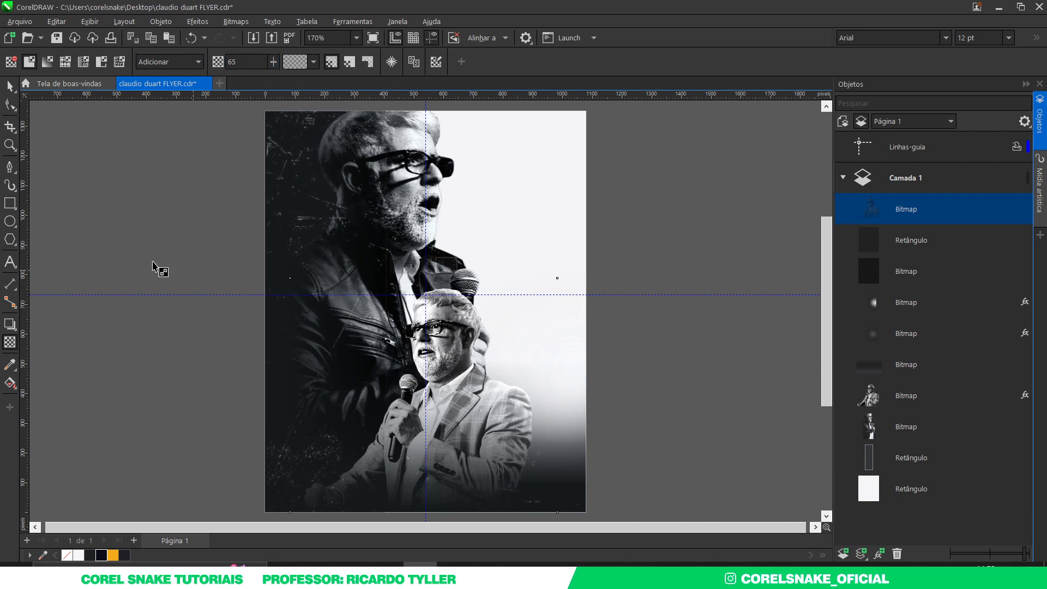
pyautogui.click(9, 85)
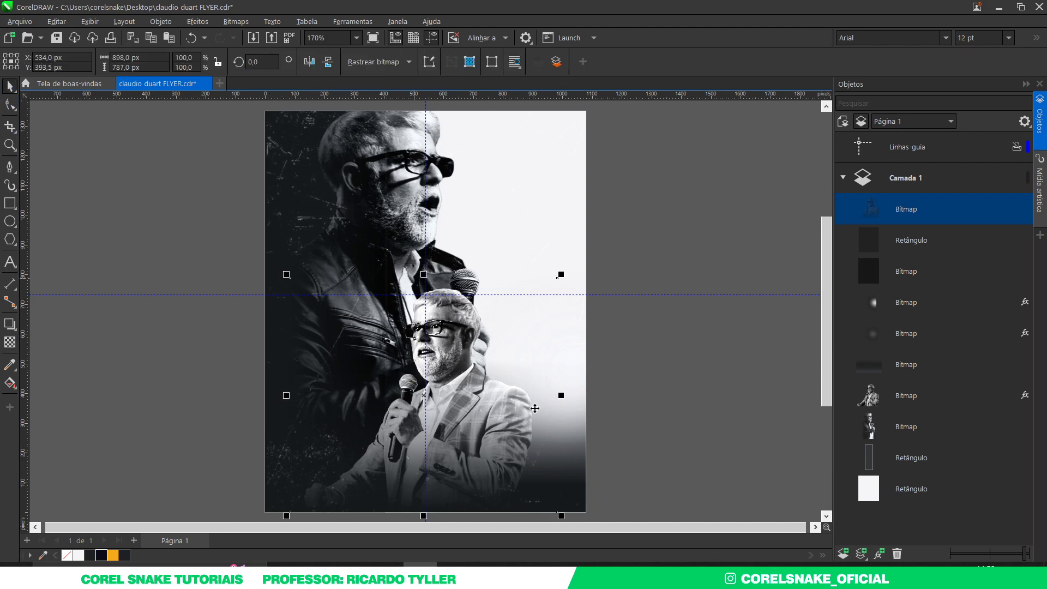
pyautogui.click(656, 420)
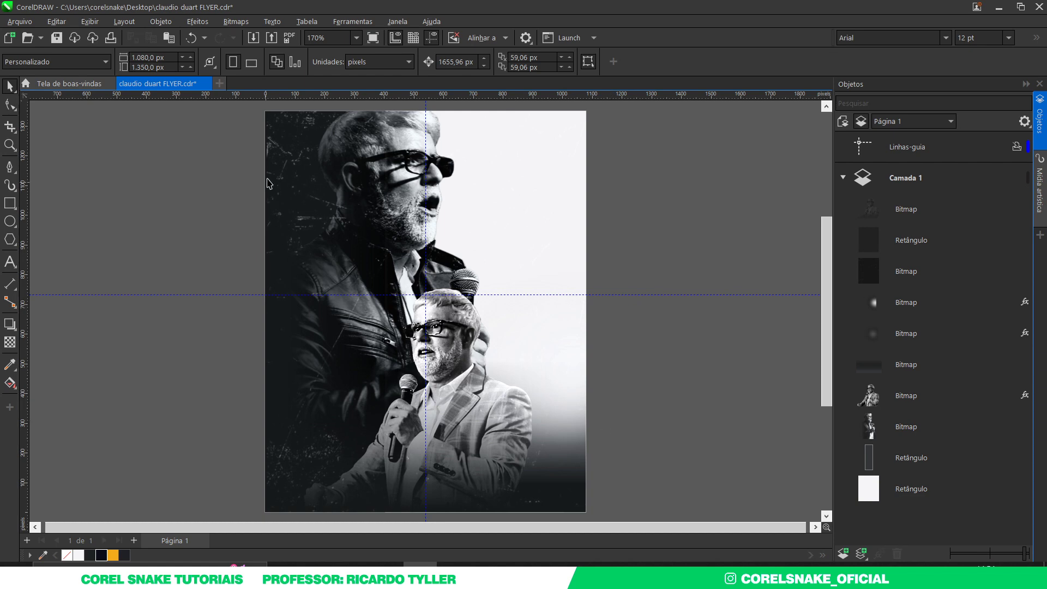
# Set the dark bitmap beneath the page rectangle to a transparency of 64
pyautogui.click(284, 155)
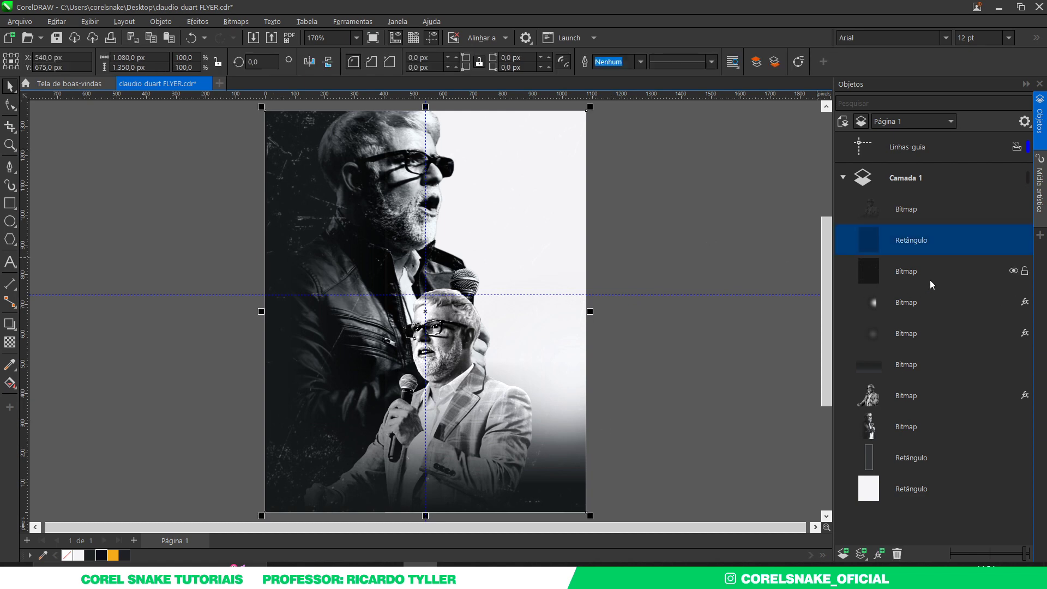
pyautogui.click(910, 272)
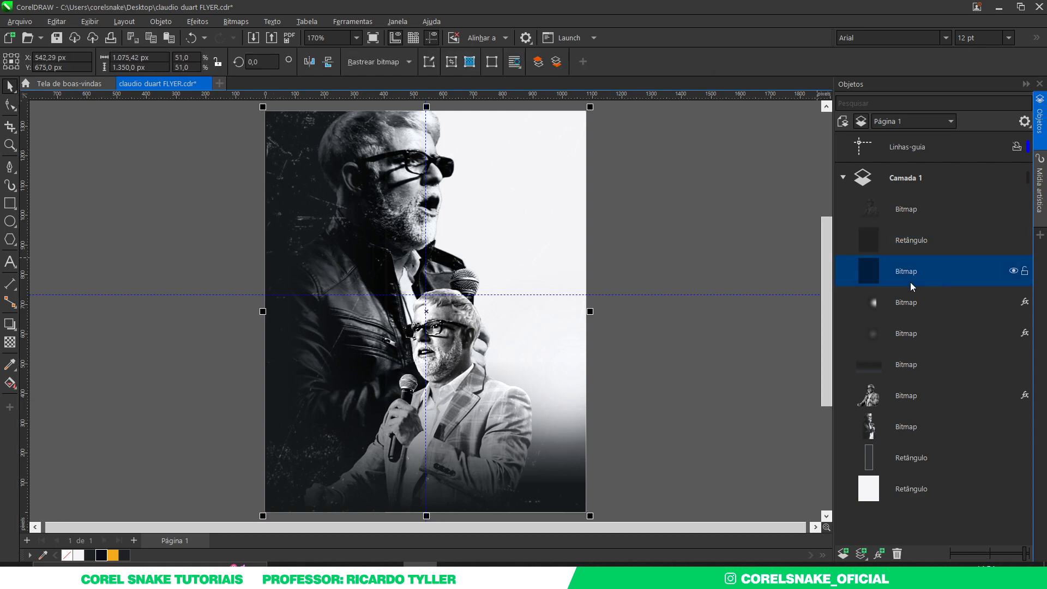
pyautogui.click(9, 342)
pyautogui.click(273, 62)
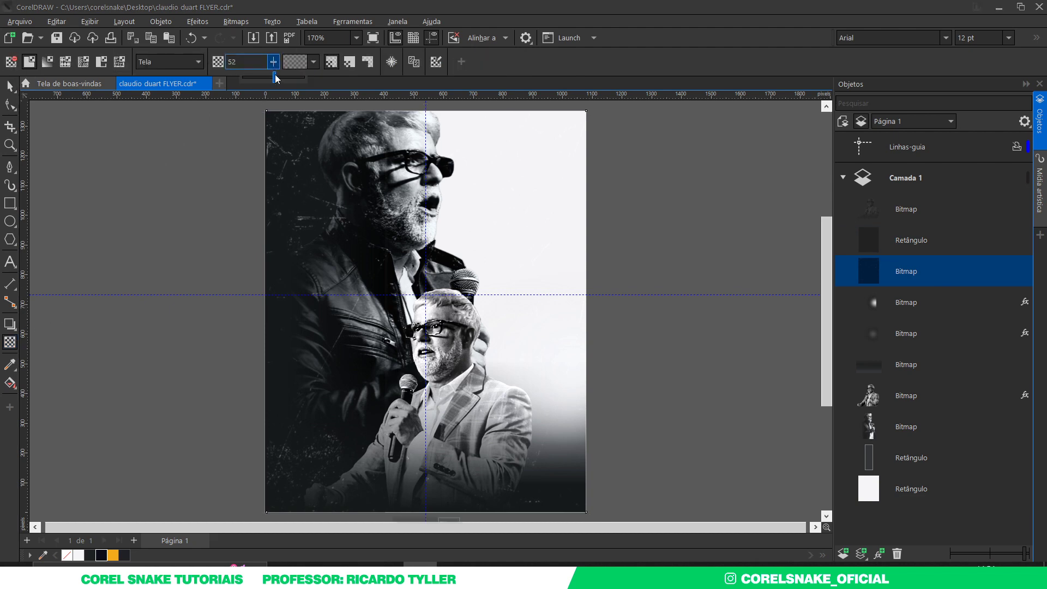
pyautogui.moveTo(273, 77); pyautogui.dragTo(282, 92)
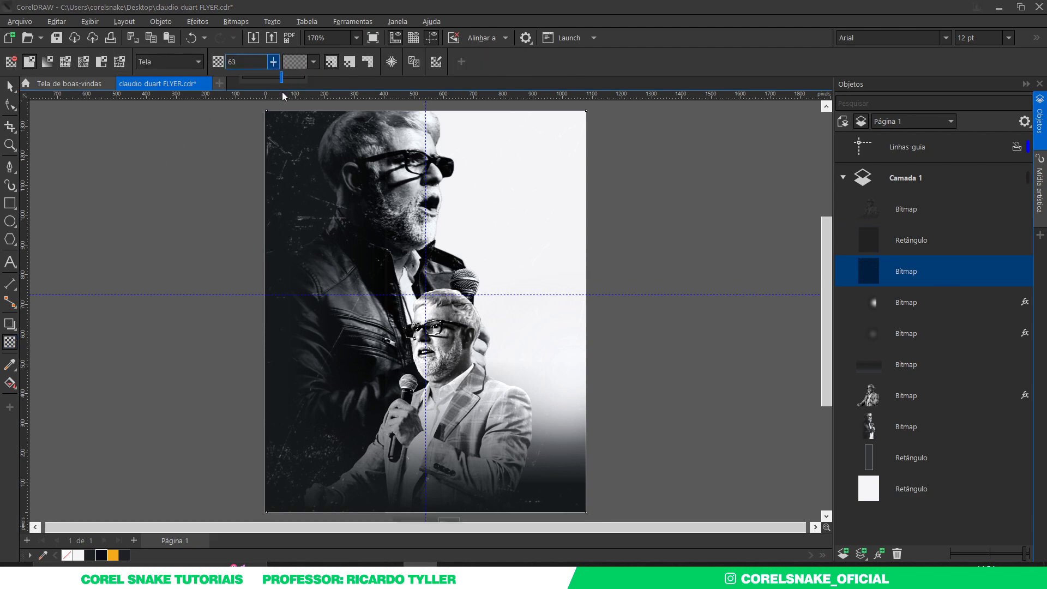
pyautogui.click(10, 86)
pyautogui.click(110, 167)
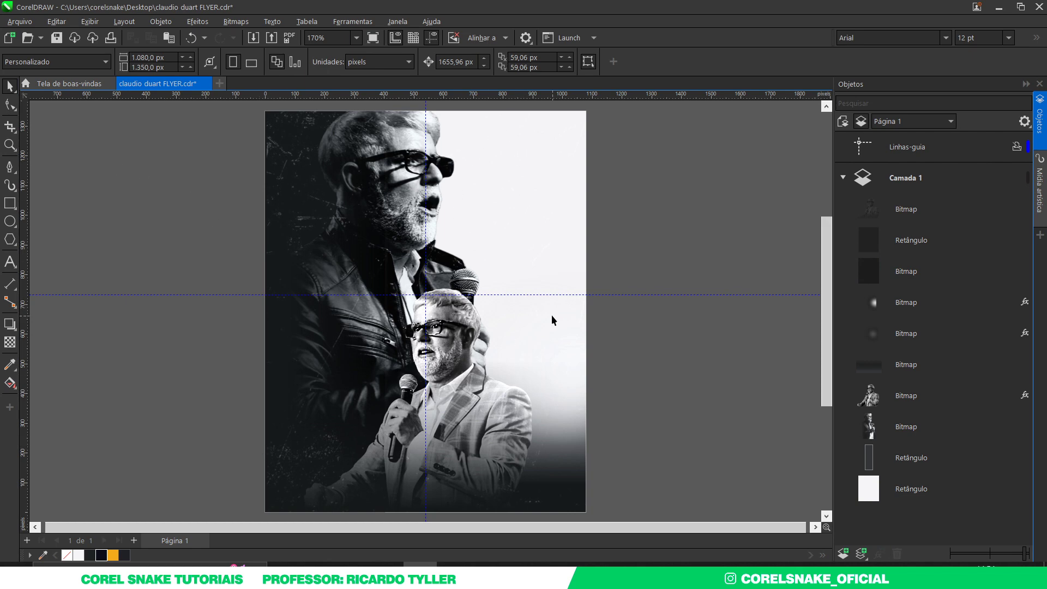
pyautogui.click(320, 564)
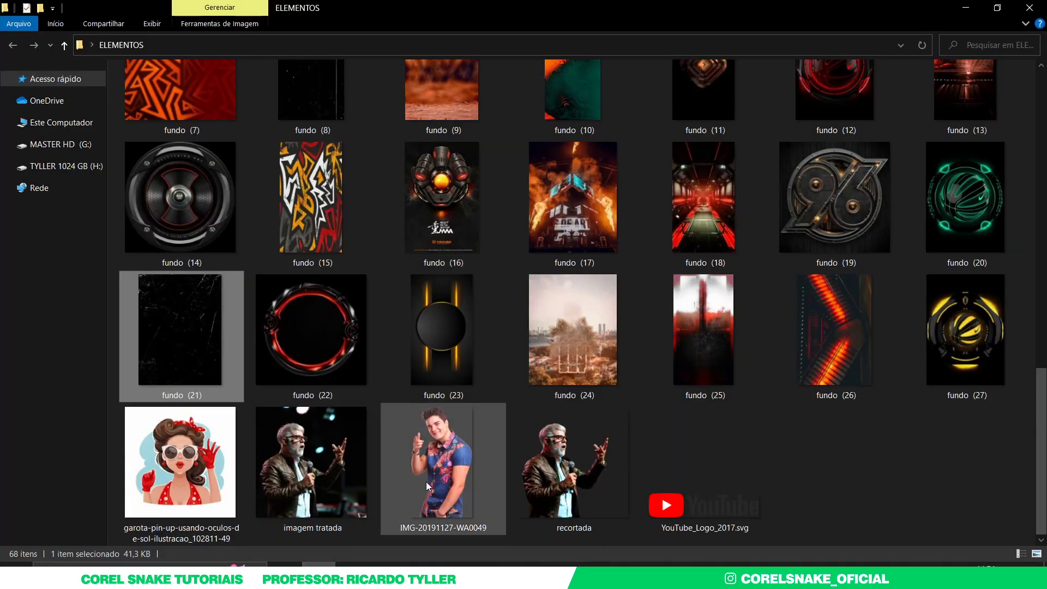
pyautogui.scroll(2, 427, 485)
pyautogui.scroll(6, 426, 482)
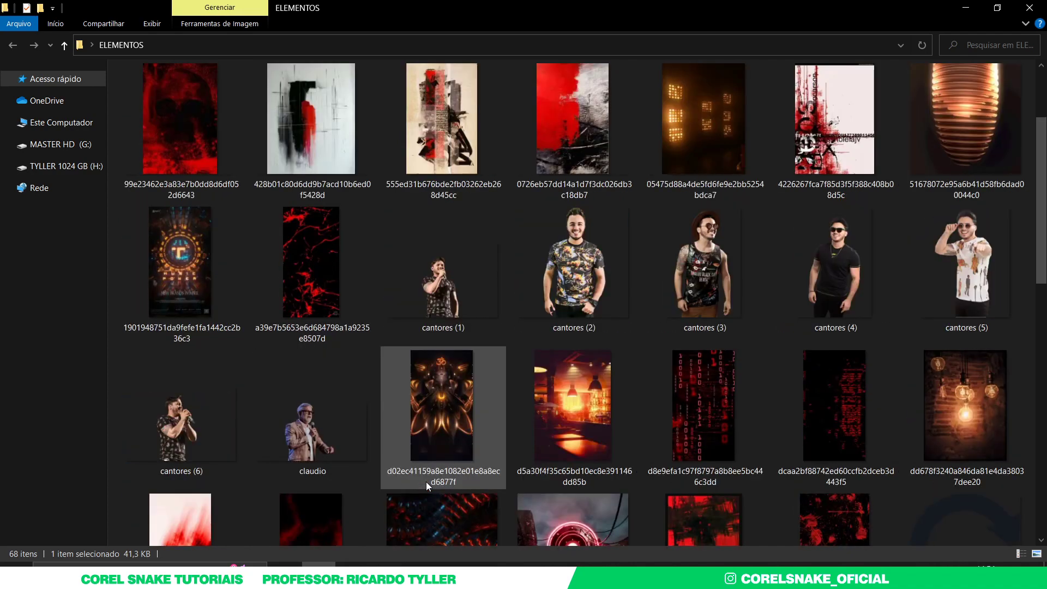
pyautogui.scroll(1, 426, 482)
pyautogui.scroll(-6, 427, 481)
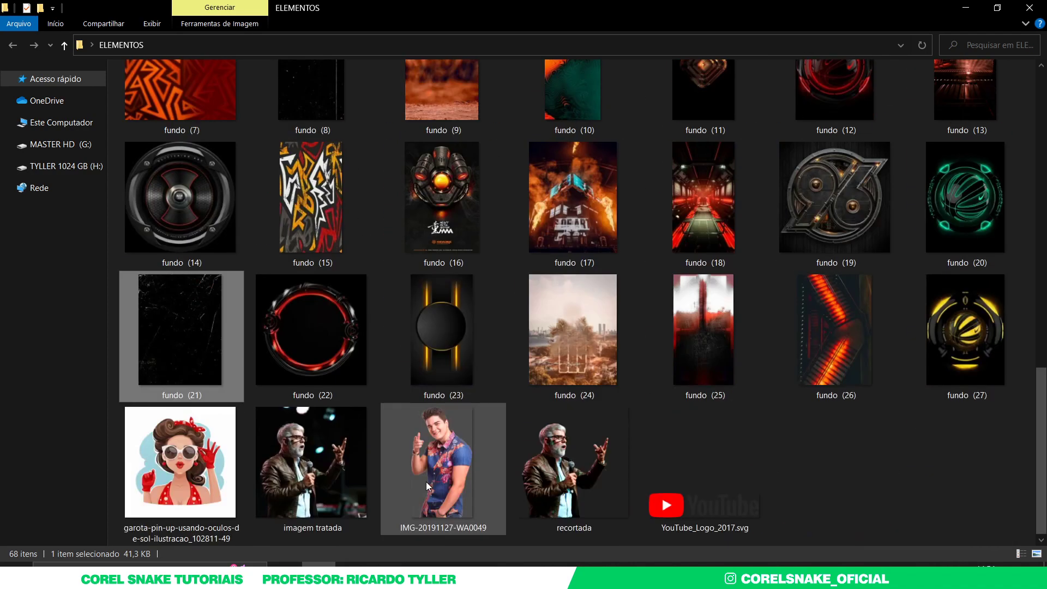
pyautogui.scroll(2, 426, 482)
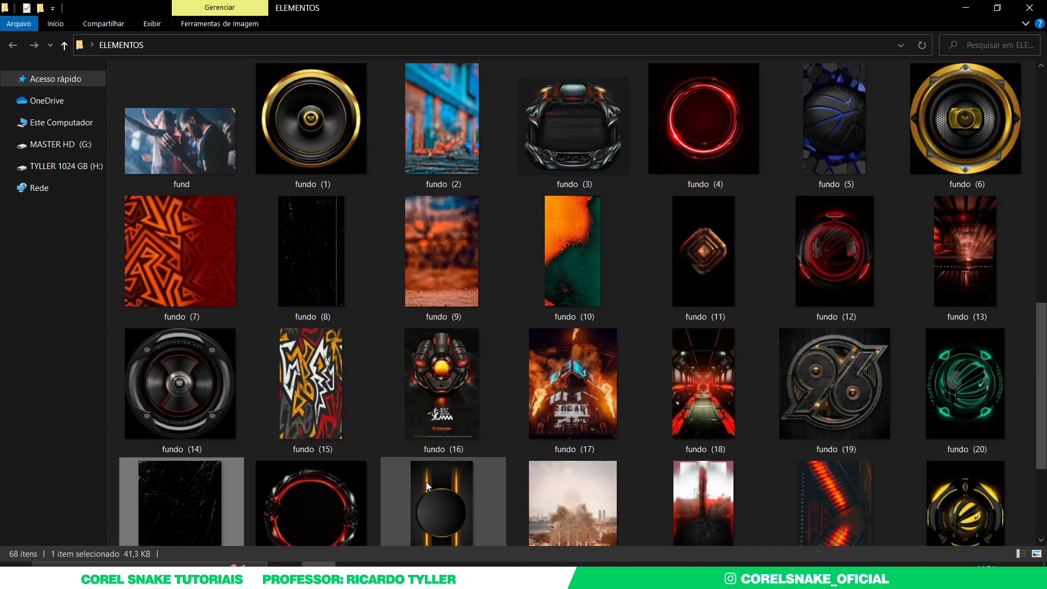
pyautogui.scroll(2, 428, 485)
pyautogui.scroll(3, 427, 482)
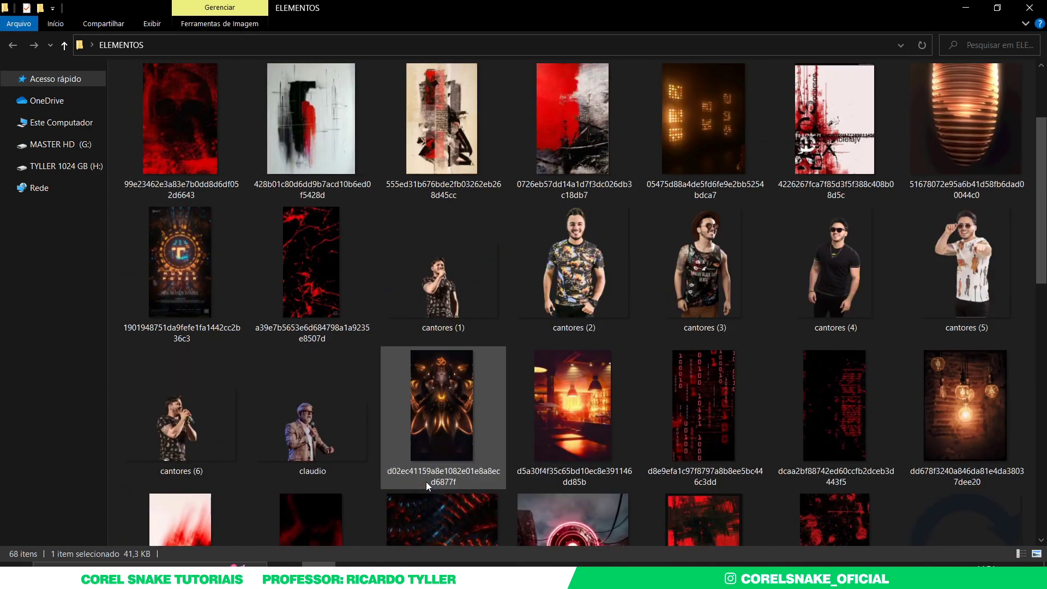
pyautogui.scroll(-2, 426, 481)
pyautogui.moveTo(174, 499)
pyautogui.mouseDown()
pyautogui.moveTo(420, 564)
pyautogui.moveTo(675, 341)
pyautogui.mouseUp()
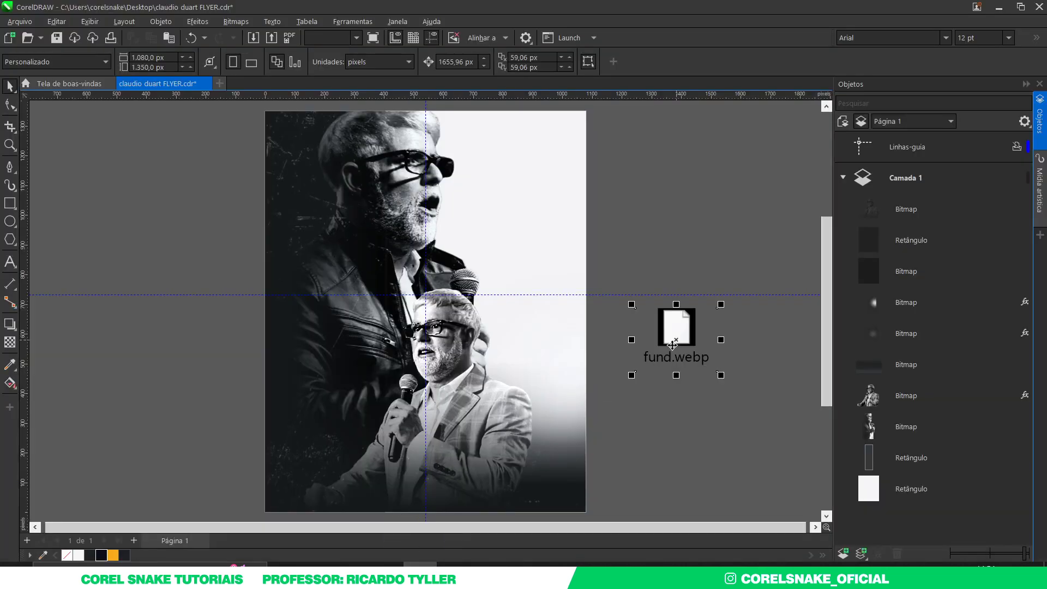
pyautogui.press('Delete')
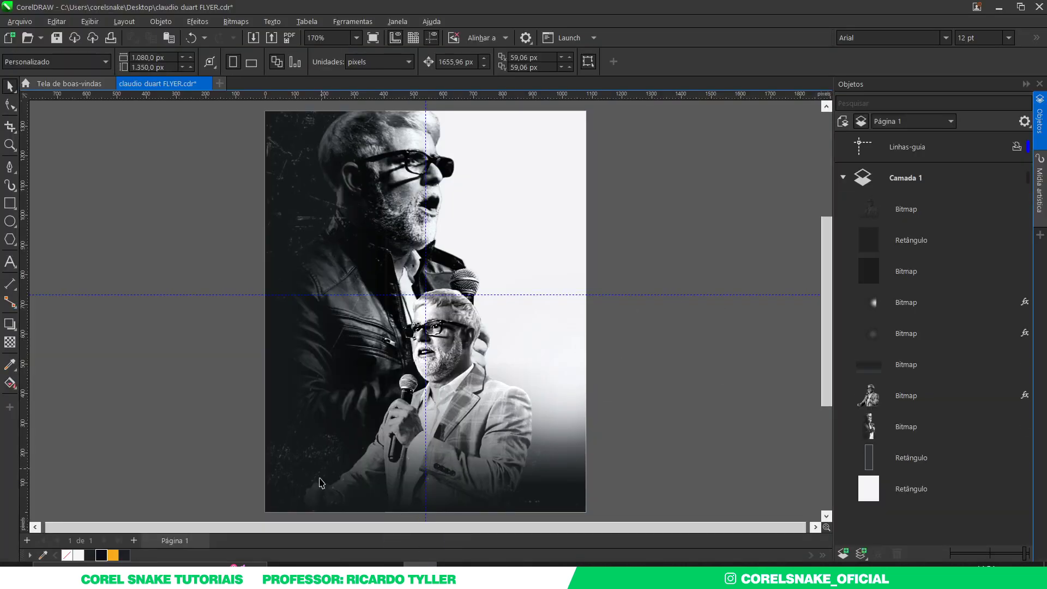
pyautogui.moveTo(317, 567)
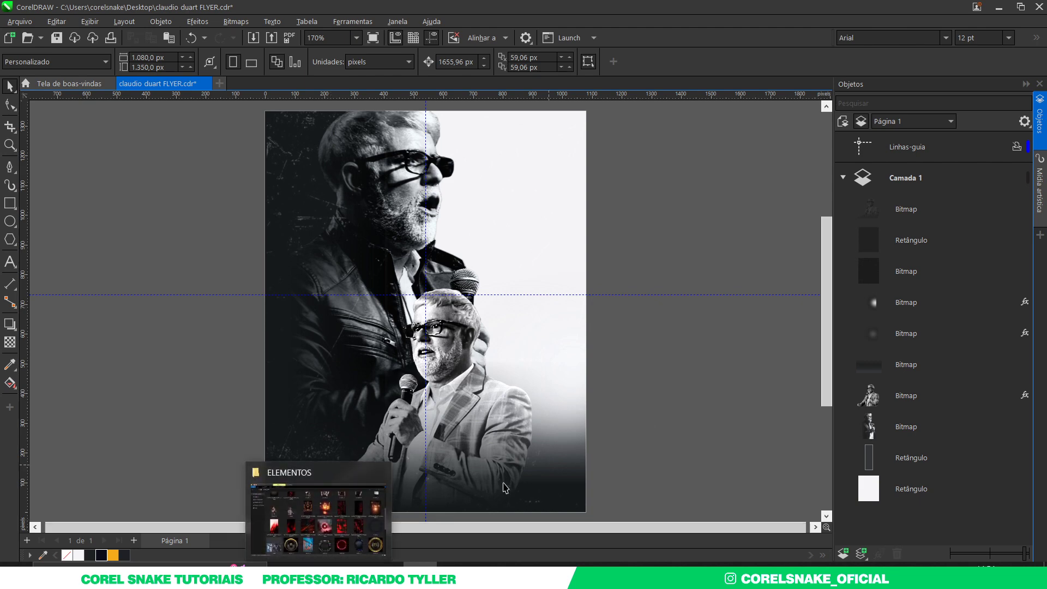
# Browse the ELEMENTOS image folder and open the 'fund' file in Affinity Designer
pyautogui.click(313, 504)
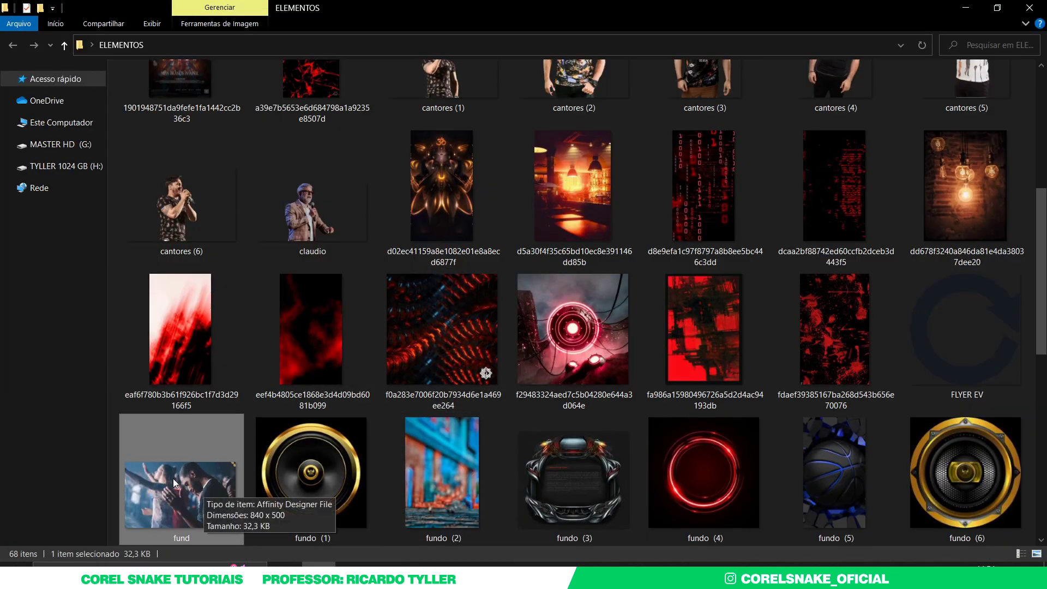
pyautogui.scroll(-5, 191, 452)
pyautogui.keyDown('ctrl'); pyautogui.scroll(1, 235, 384); pyautogui.keyUp('ctrl')
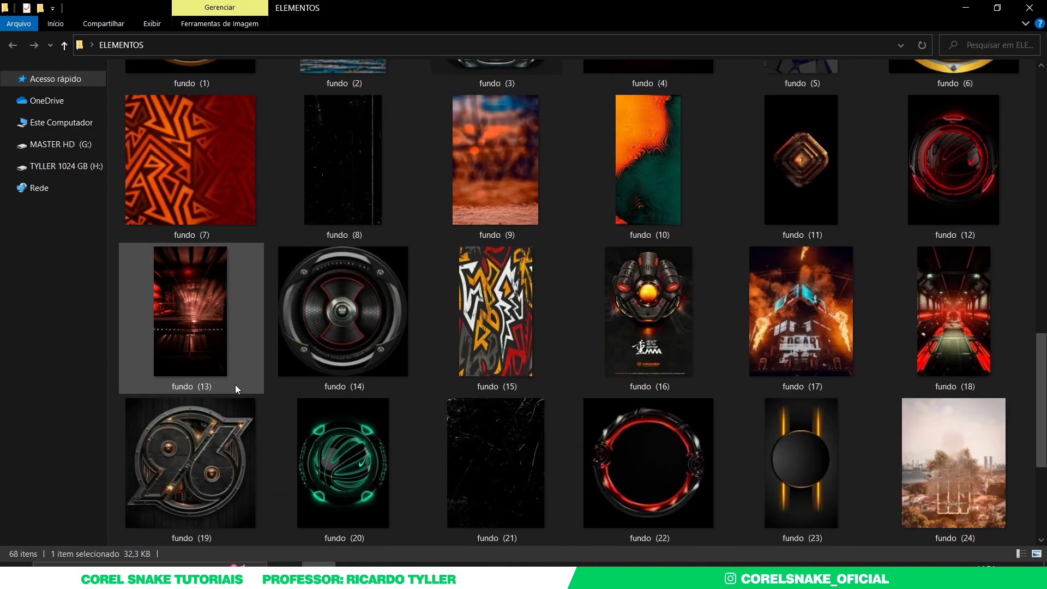
pyautogui.keyDown('ctrl'); pyautogui.scroll(-1, 363, 392); pyautogui.keyUp('ctrl')
pyautogui.scroll(5, 363, 391)
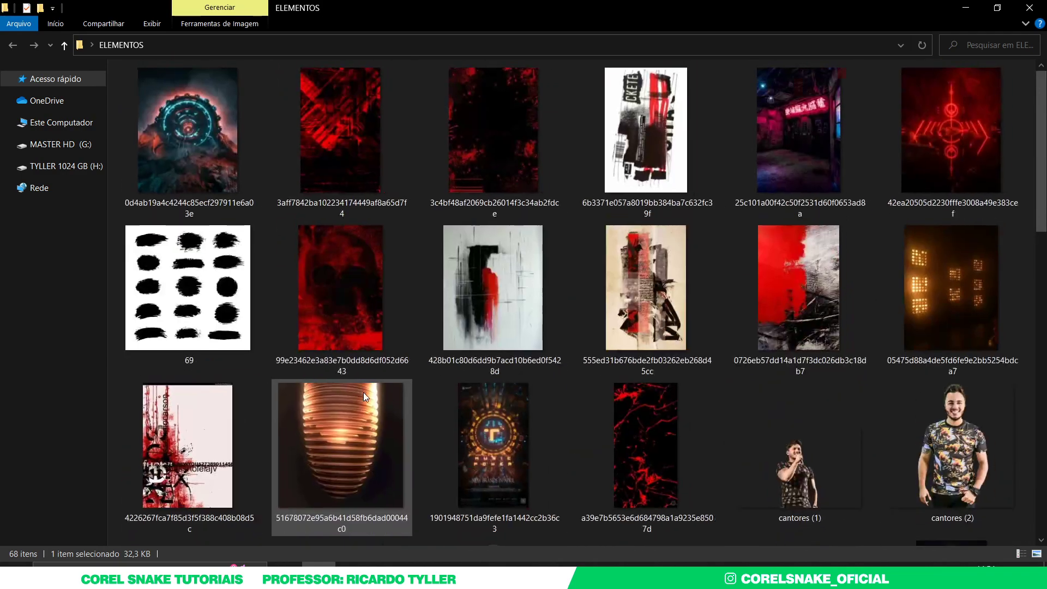
pyautogui.keyDown('ctrl'); pyautogui.scroll(-1, 363, 392); pyautogui.keyUp('ctrl')
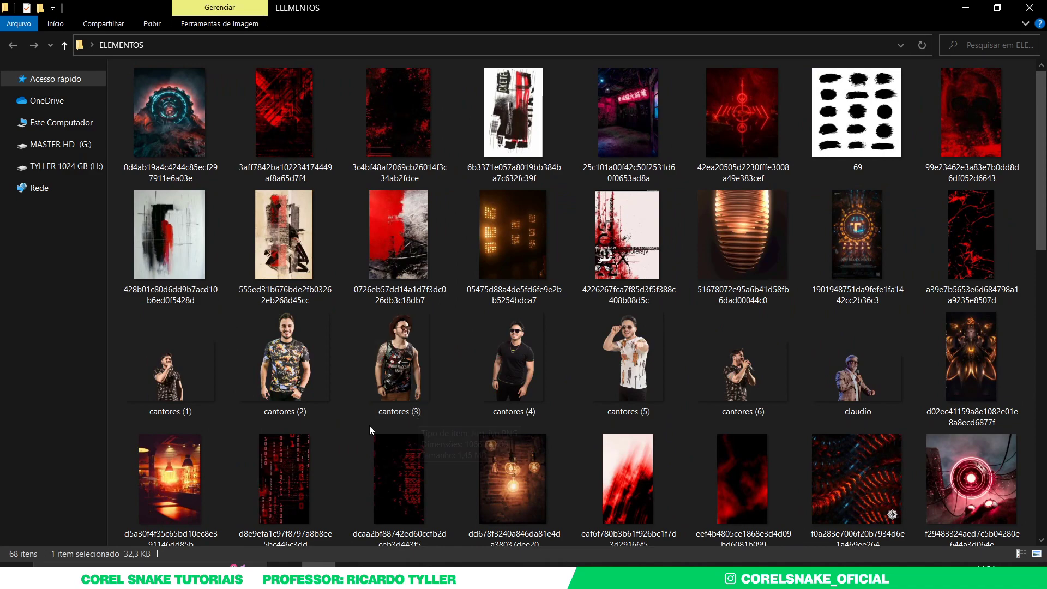
pyautogui.scroll(-3, 369, 425)
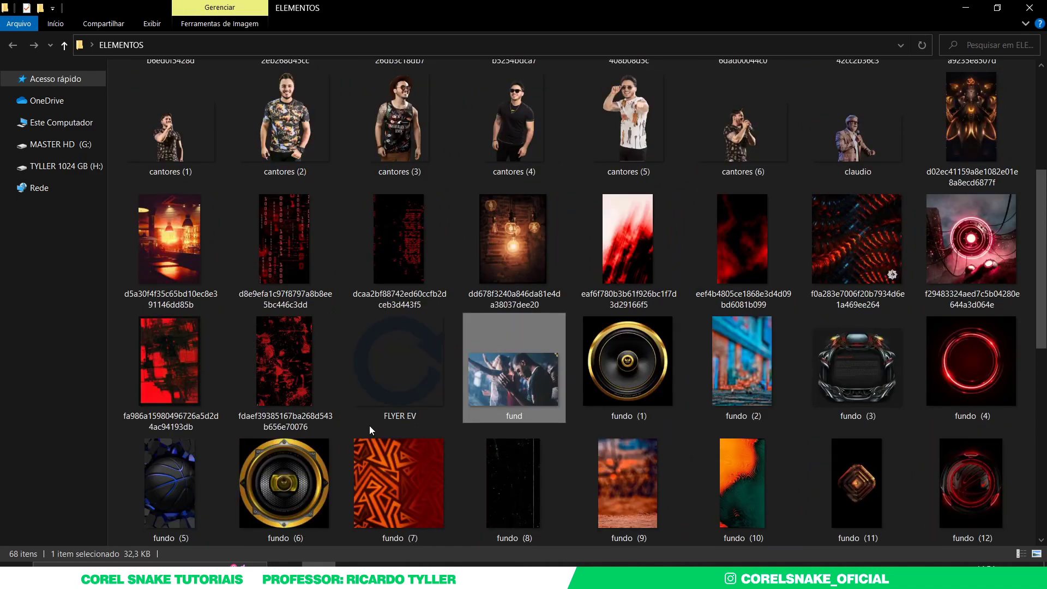
pyautogui.scroll(3, 369, 425)
pyautogui.scroll(-7, 369, 425)
pyautogui.scroll(7, 364, 432)
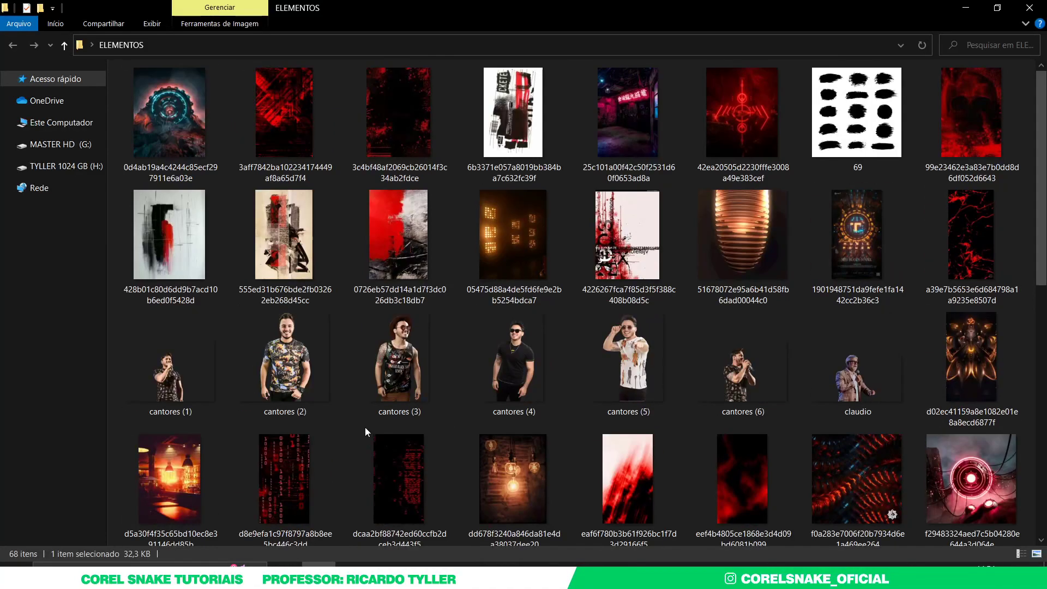
pyautogui.scroll(-7, 364, 427)
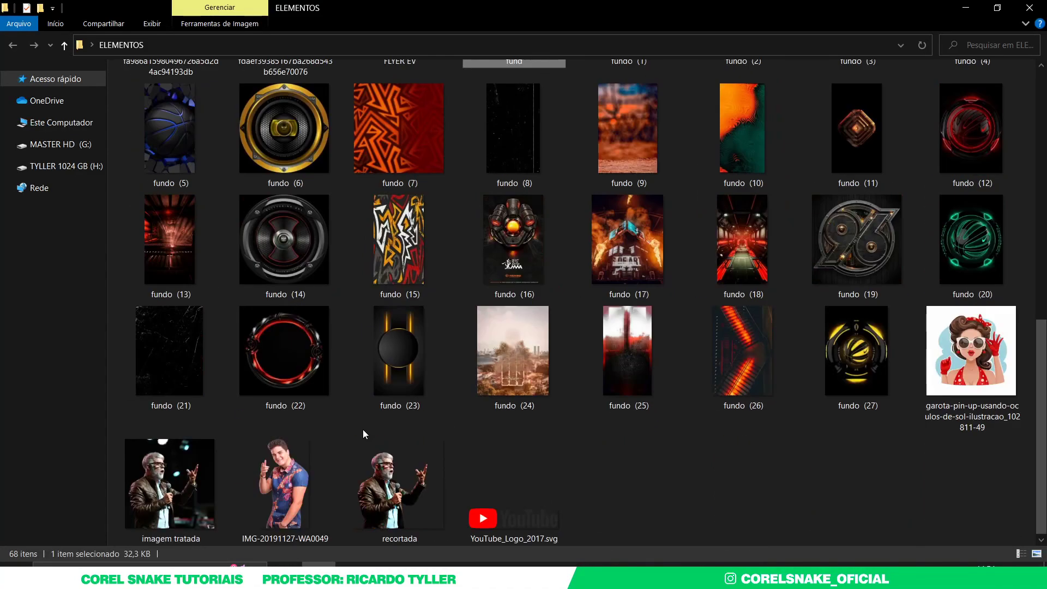
pyautogui.scroll(4, 362, 429)
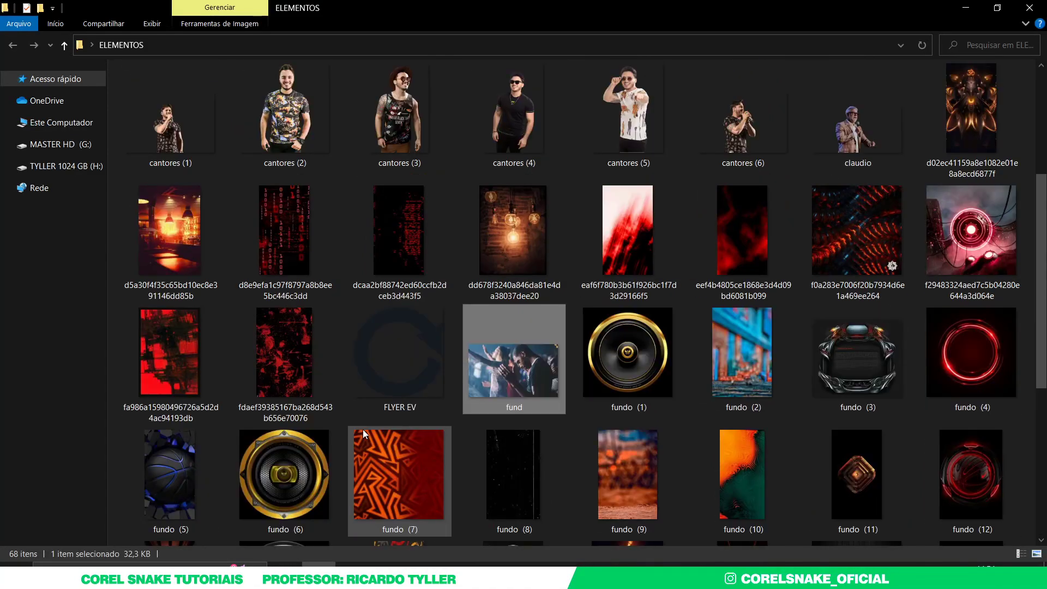
pyautogui.doubleClick(507, 378)
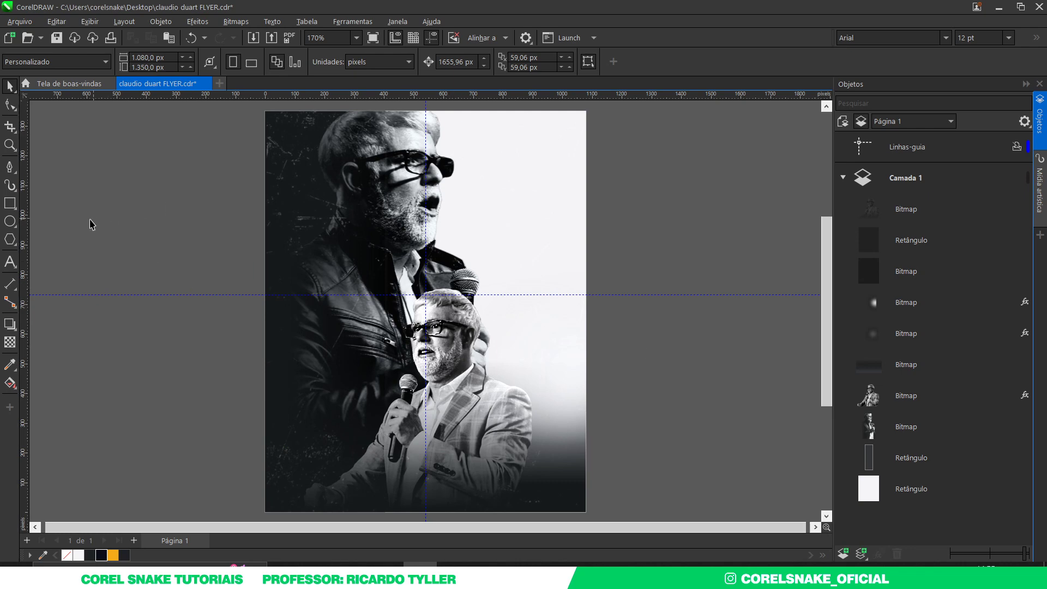
# Type CLAUDIO left of the page, set it in the Enigma font, and enlarge it
pyautogui.click(10, 261)
pyautogui.click(114, 279)
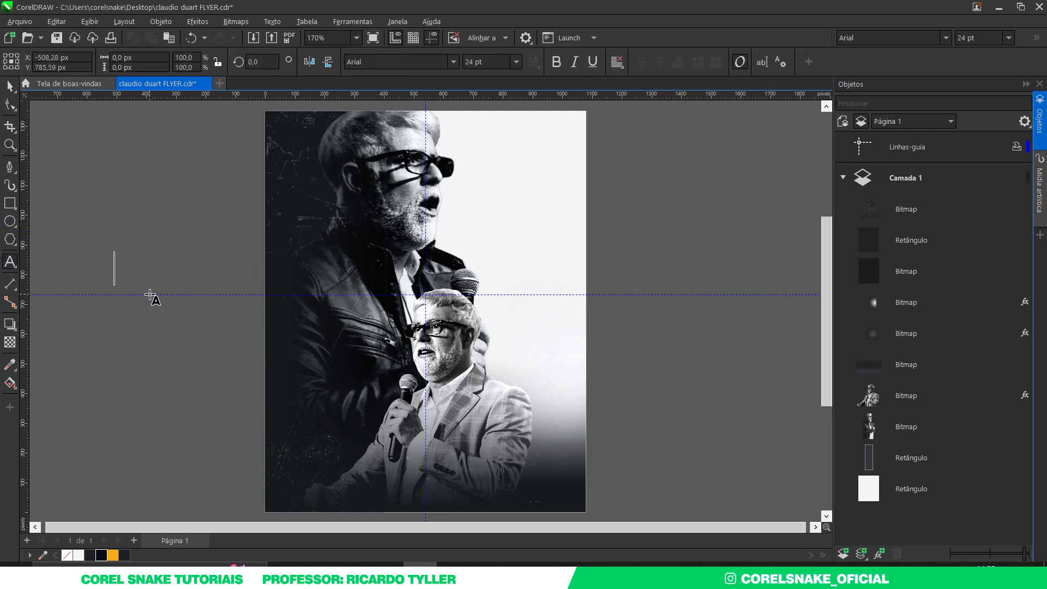
pyautogui.write('clau')
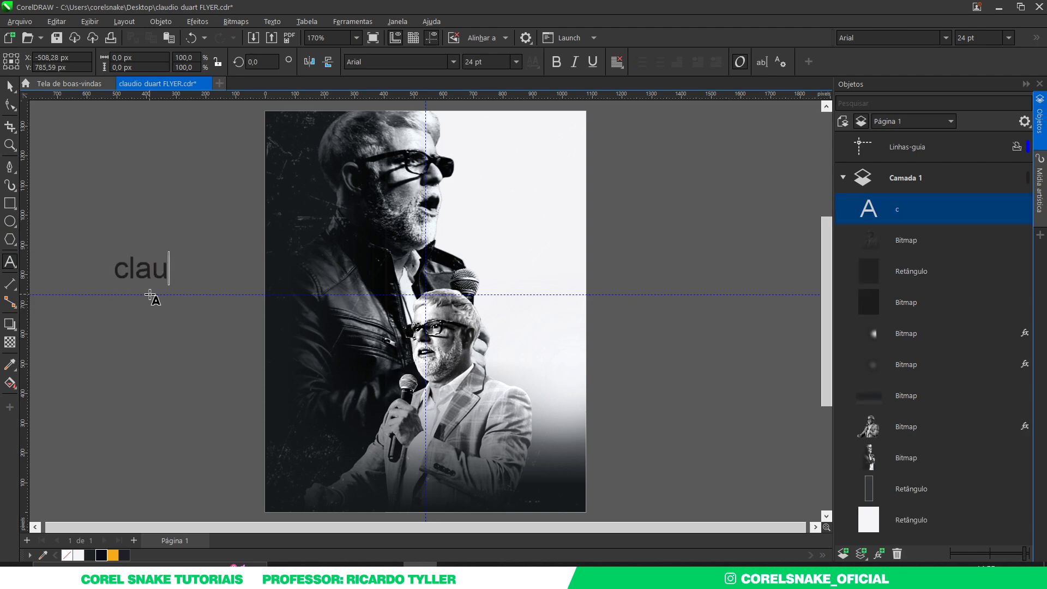
pyautogui.press('BackSpace')
pyautogui.press('BackSpace')
pyautogui.press('BackSpace')
pyautogui.press('BackSpace')
pyautogui.write('CLAUDI')
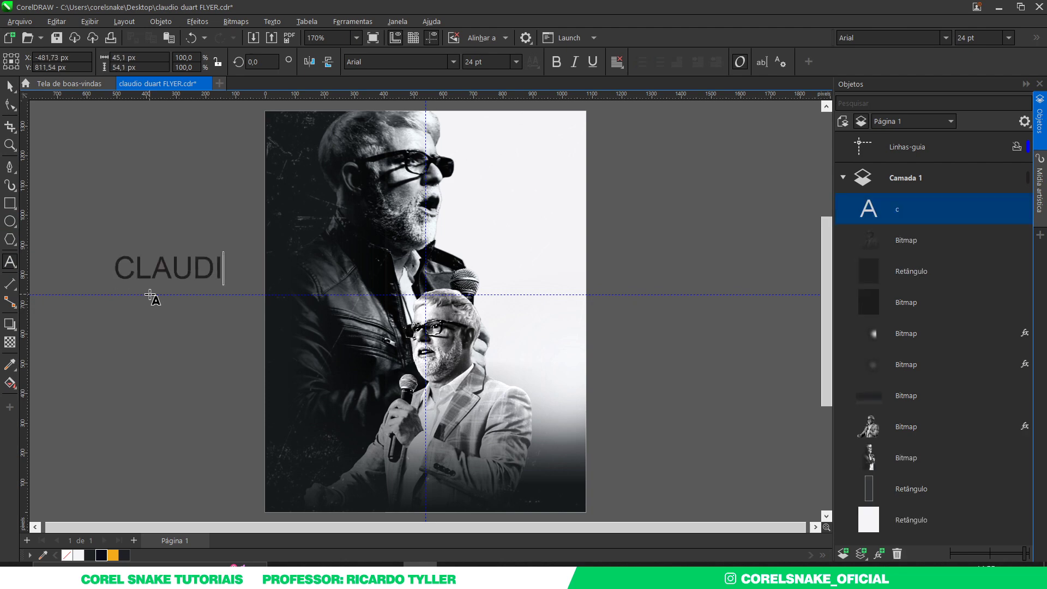
pyautogui.write('O')
pyautogui.click(9, 87)
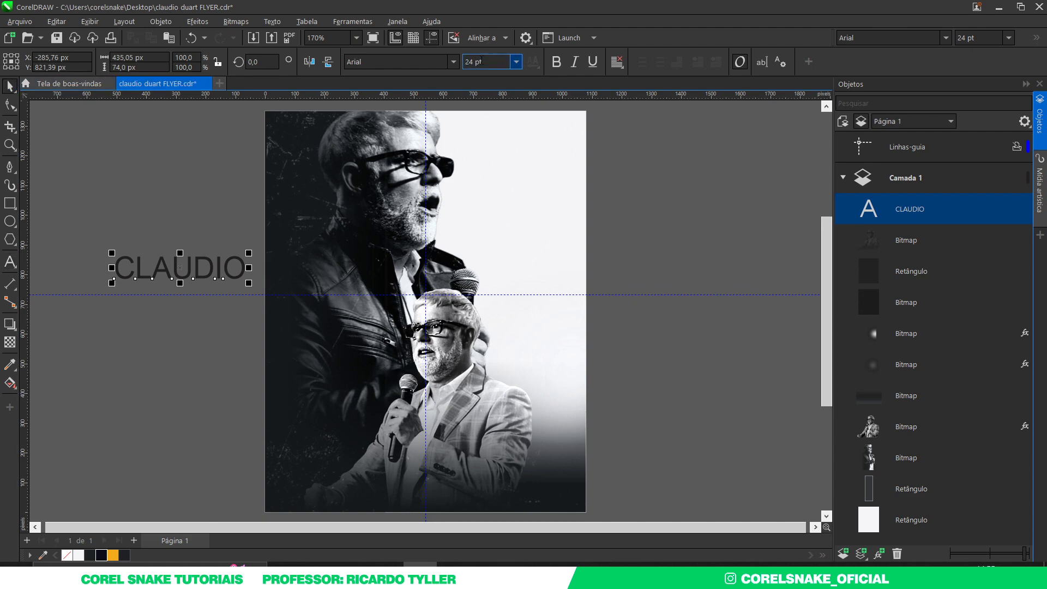
pyautogui.click(453, 62)
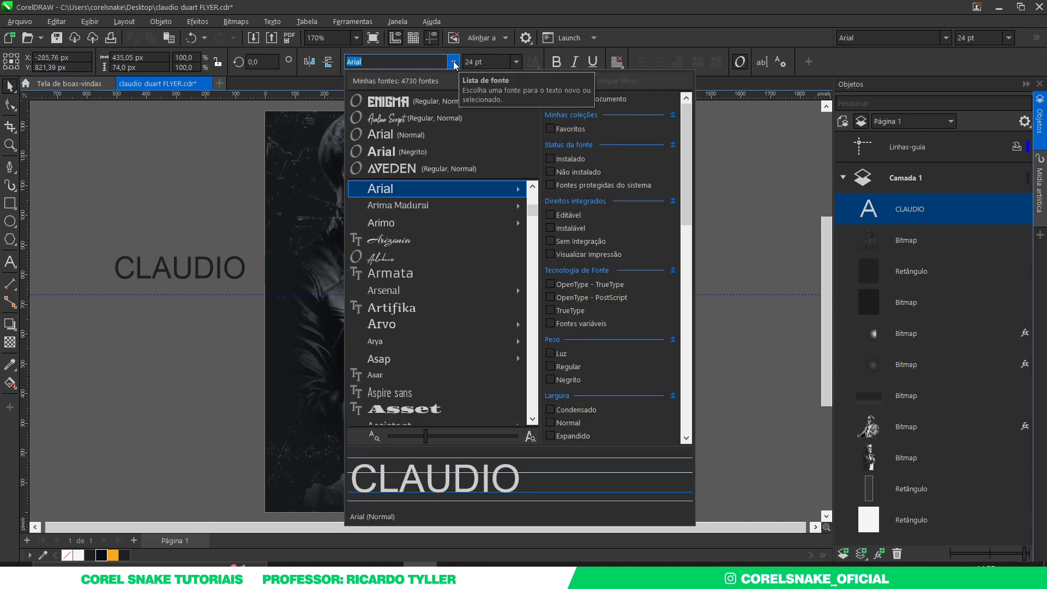
pyautogui.click(385, 102)
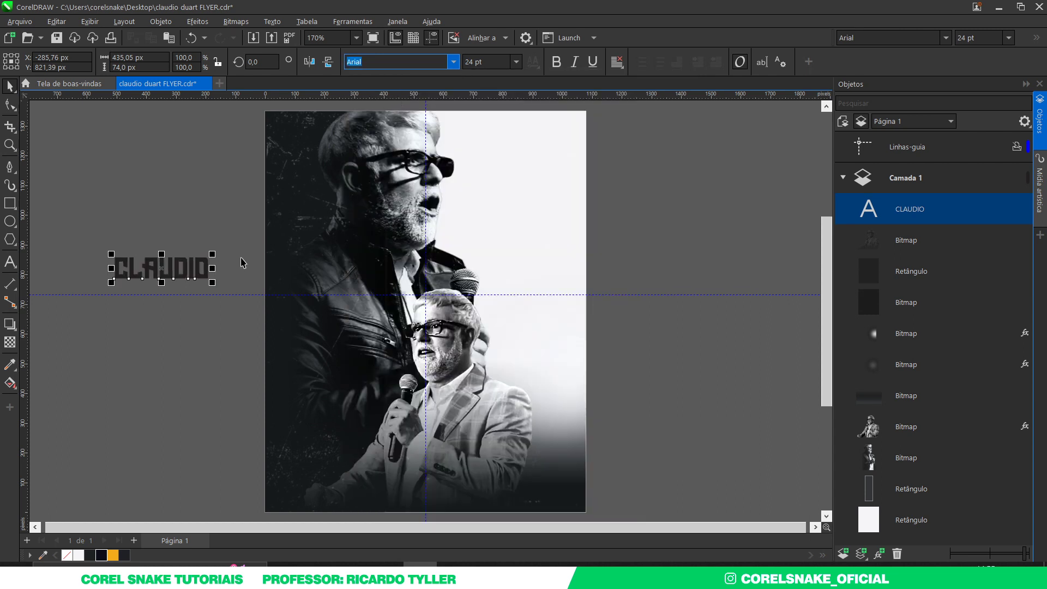
pyautogui.moveTo(212, 282); pyautogui.dragTo(300, 334)
pyautogui.press('F10')
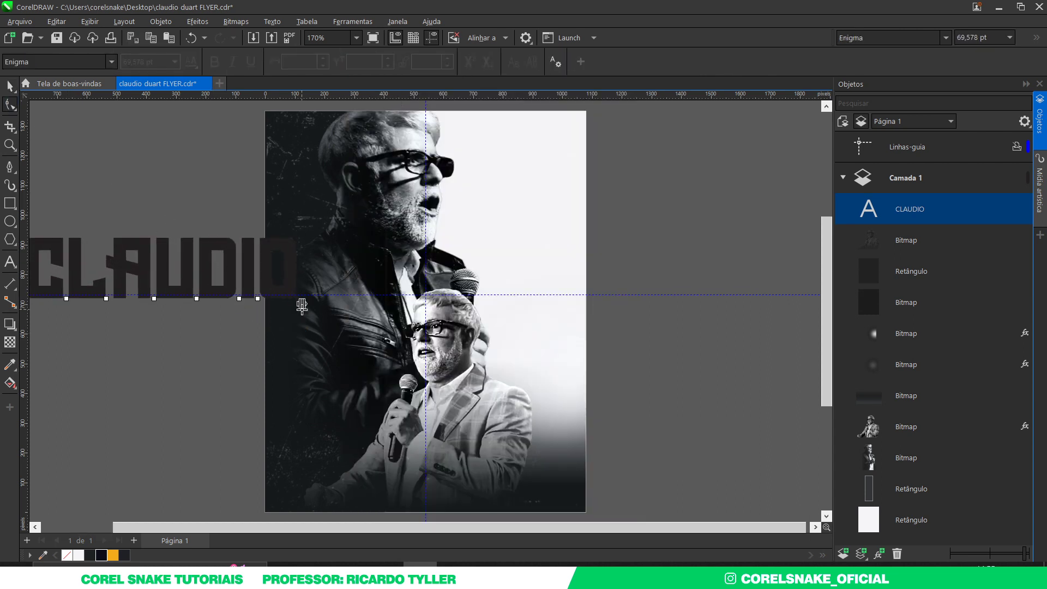
# Tighten CLAUDIO's spacing, rotate it vertical over the photo, fill near-black, and send it back
pyautogui.moveTo(302, 305); pyautogui.dragTo(282, 304)
pyautogui.click(10, 87)
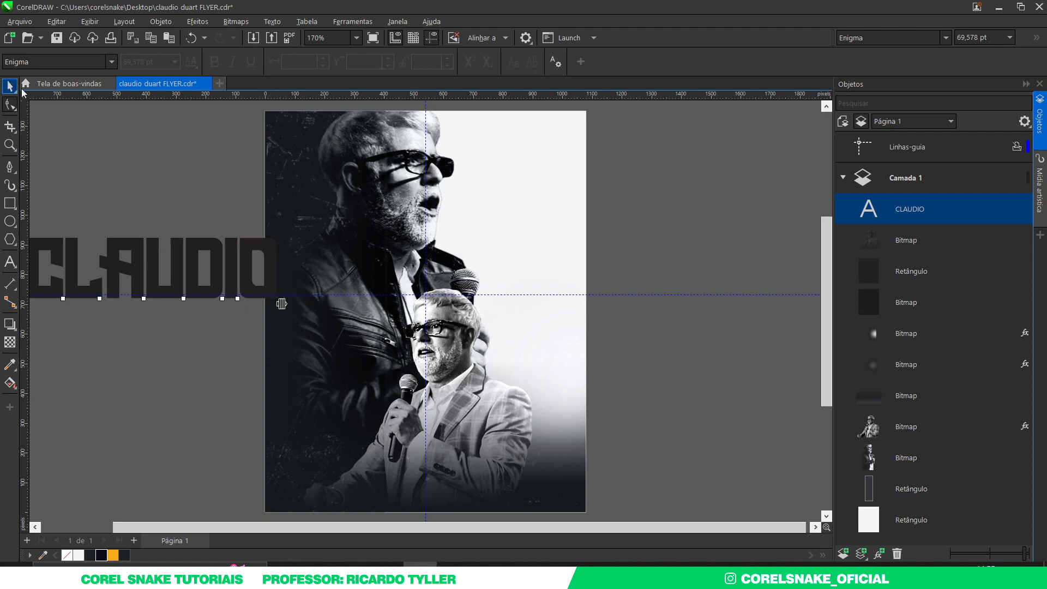
pyautogui.scroll(-2, 267, 311)
pyautogui.click(251, 285)
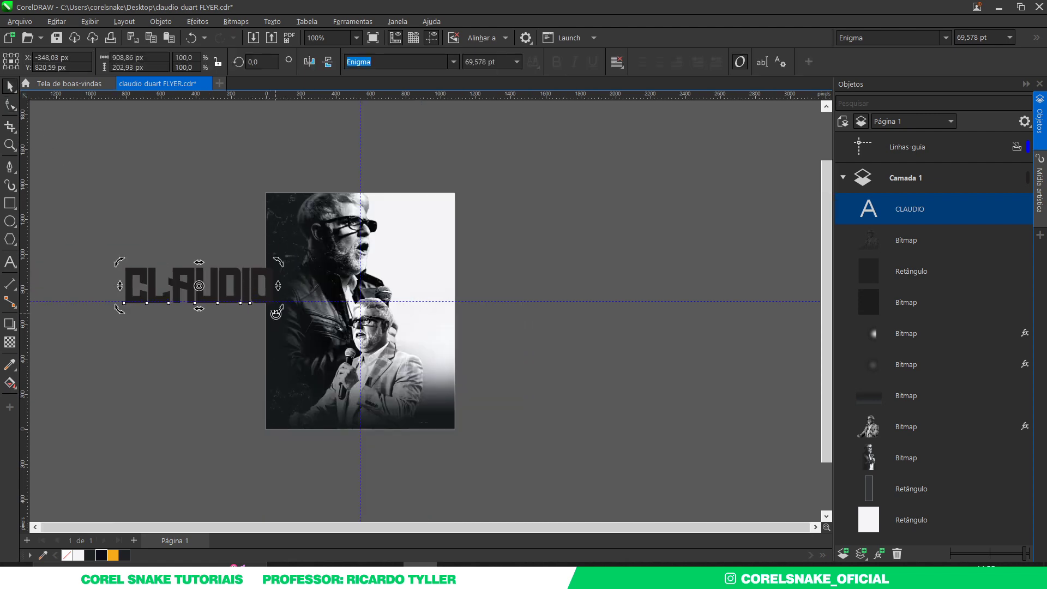
pyautogui.moveTo(276, 312); pyautogui.dragTo(223, 211)
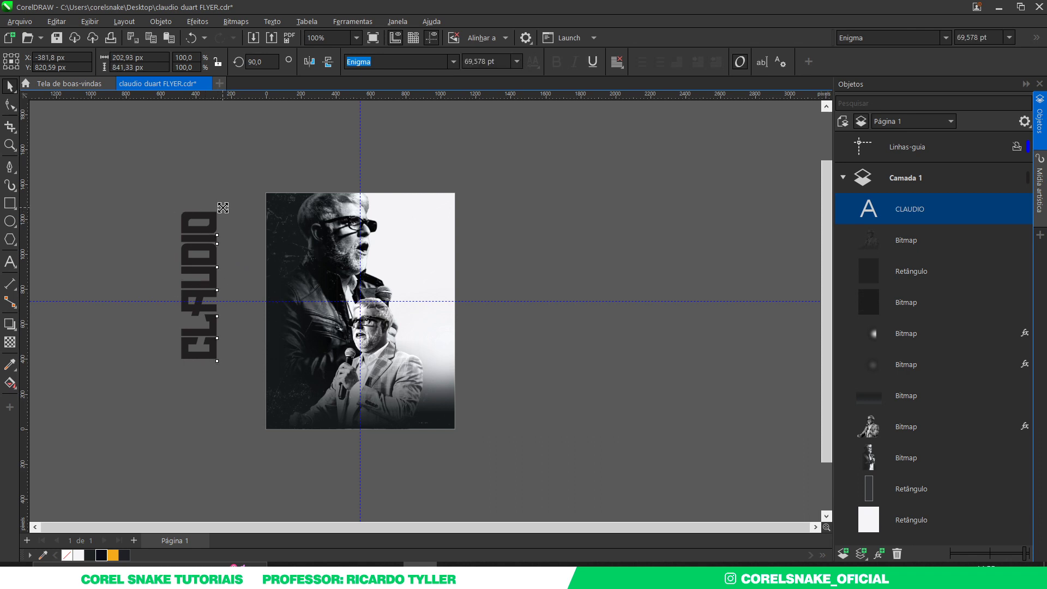
pyautogui.moveTo(222, 207)
pyautogui.mouseDown()
pyautogui.moveTo(234, 141)
pyautogui.moveTo(296, 208)
pyautogui.moveTo(358, 206)
pyautogui.mouseUp()
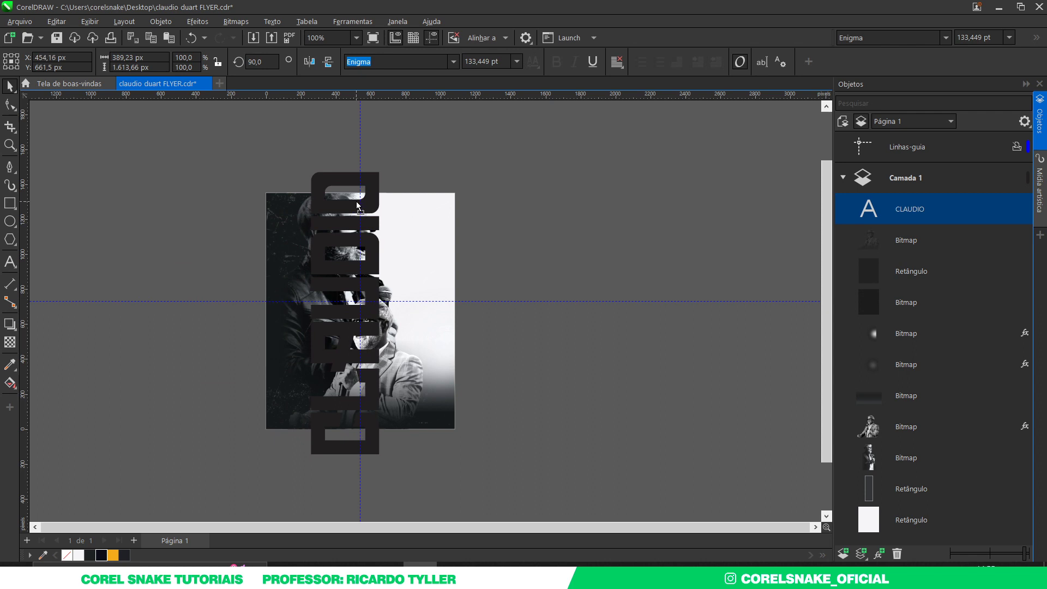
pyautogui.click(102, 555)
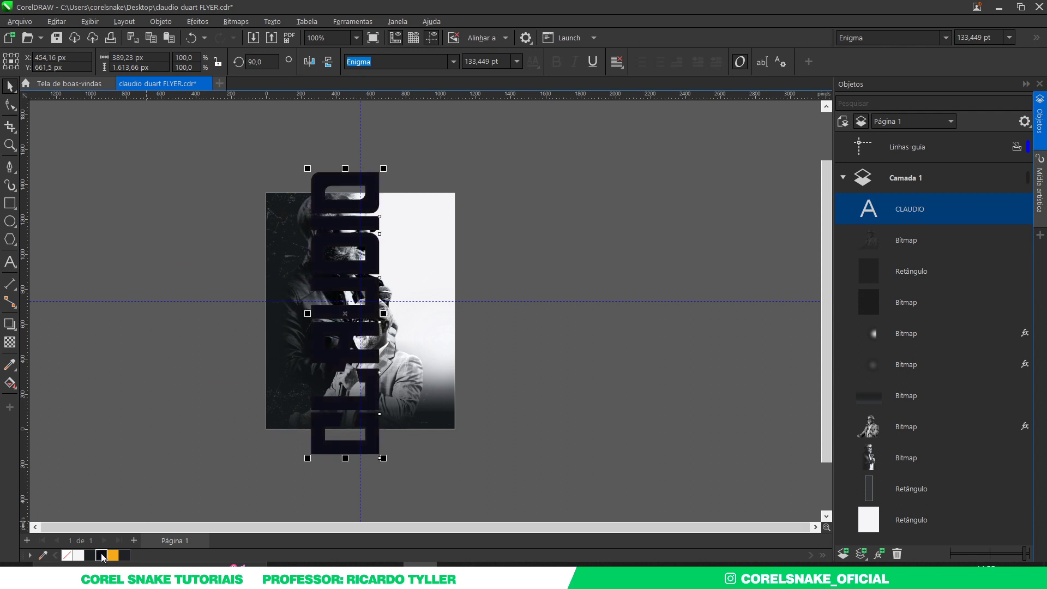
pyautogui.hotkey('shift', 'pagedown')
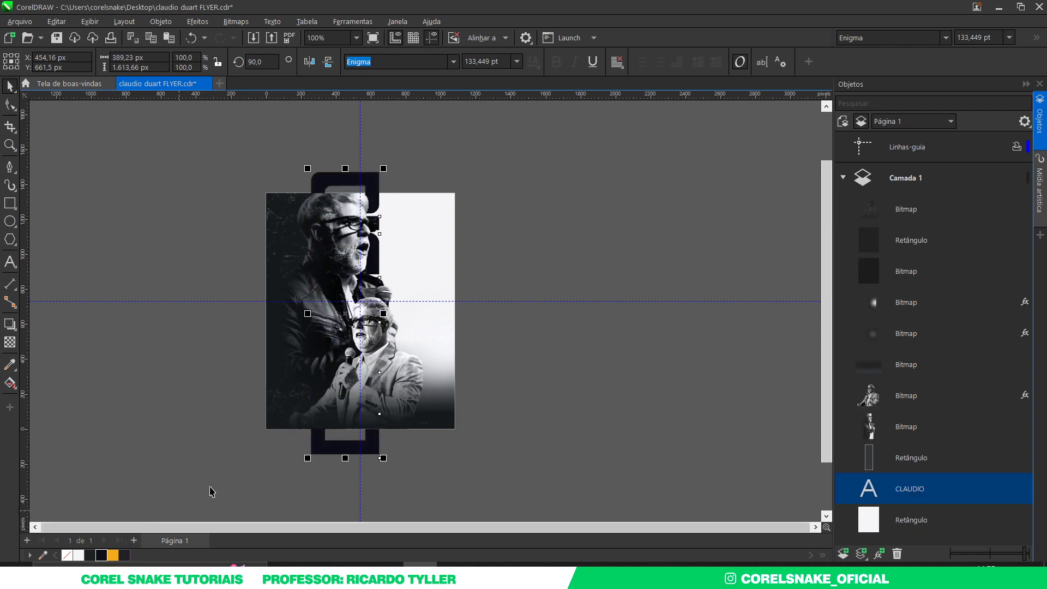
# Recolor CLAUDIO dark grey, enlarge it to about 158 pt, and nudge it down
pyautogui.scroll(2, 374, 241)
pyautogui.click(90, 555)
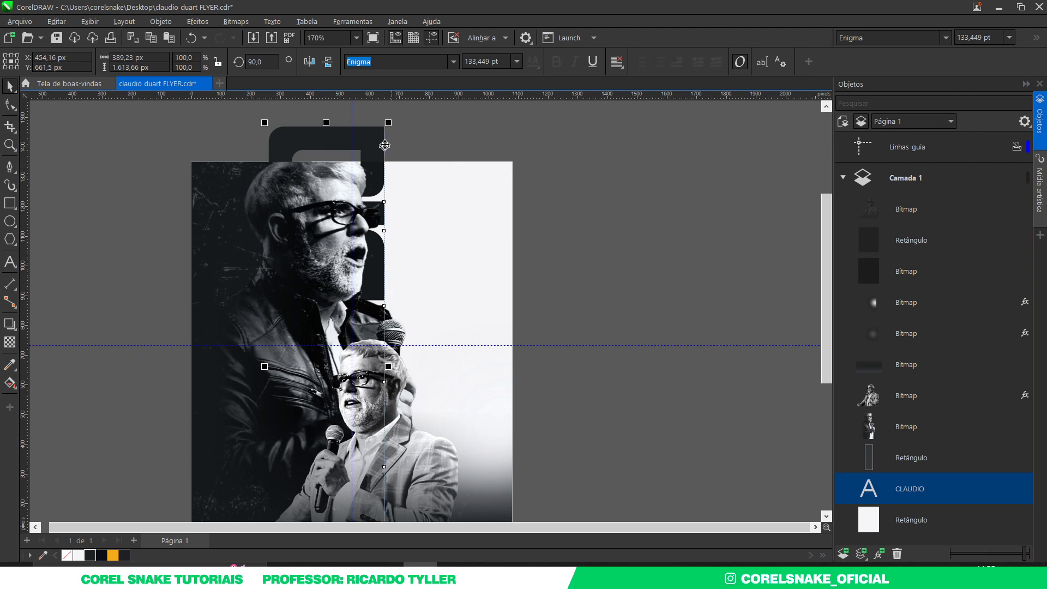
pyautogui.scroll(-2, 393, 200)
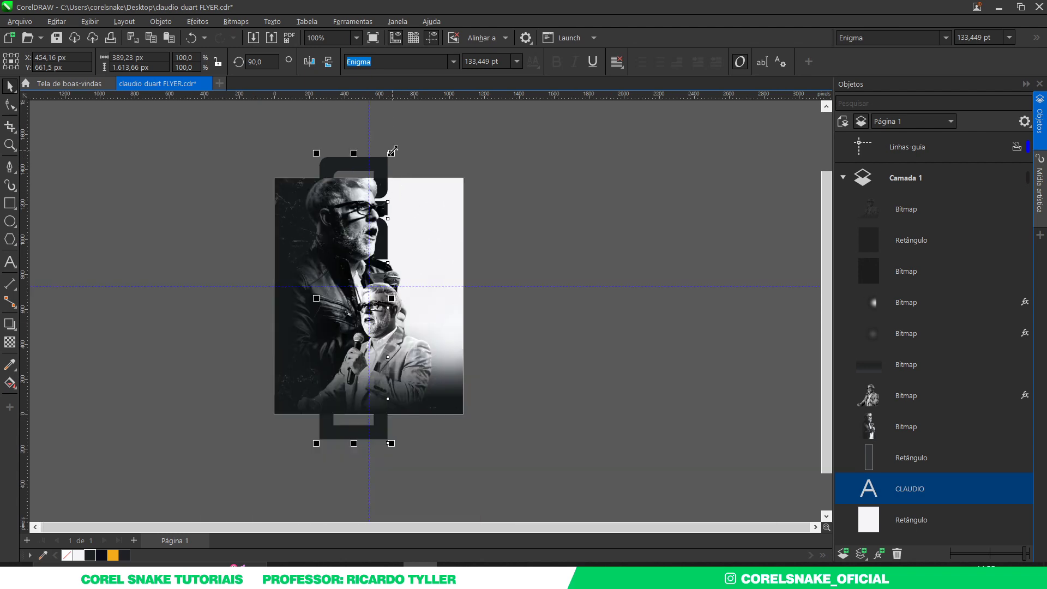
pyautogui.moveTo(391, 153)
pyautogui.mouseDown()
pyautogui.moveTo(399, 126)
pyautogui.moveTo(387, 151)
pyautogui.mouseUp()
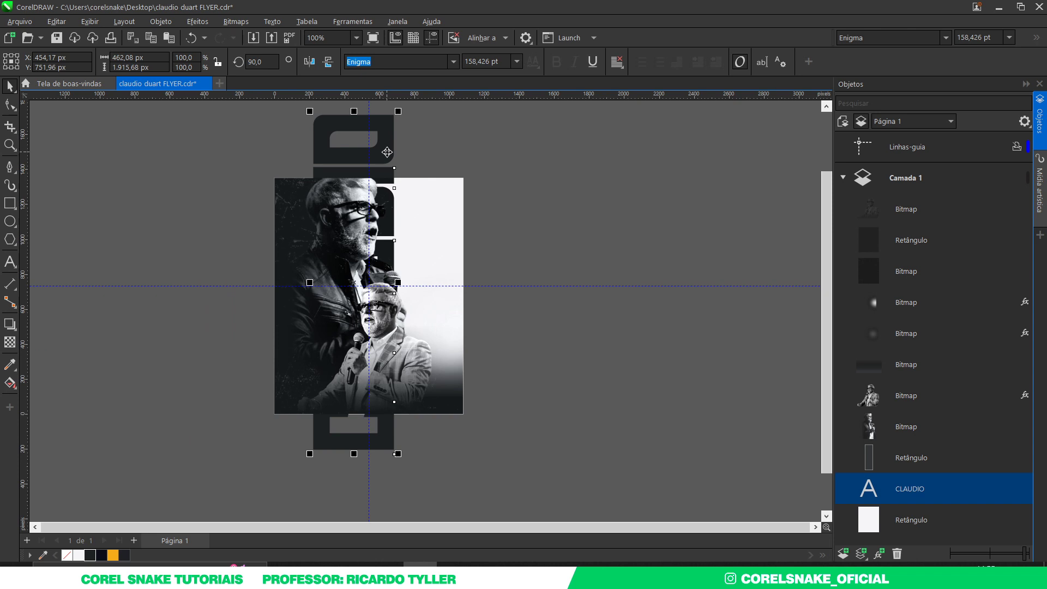
pyautogui.moveTo(387, 153); pyautogui.dragTo(387, 159)
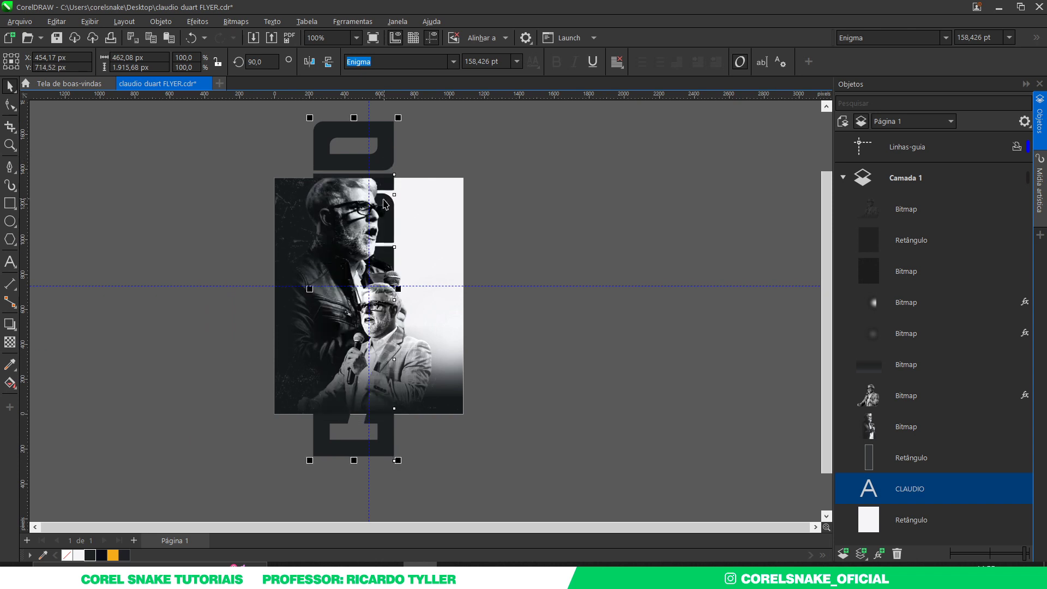
# Intersect CLAUDIO with the page rectangle and delete the original text object
pyautogui.click(446, 178)
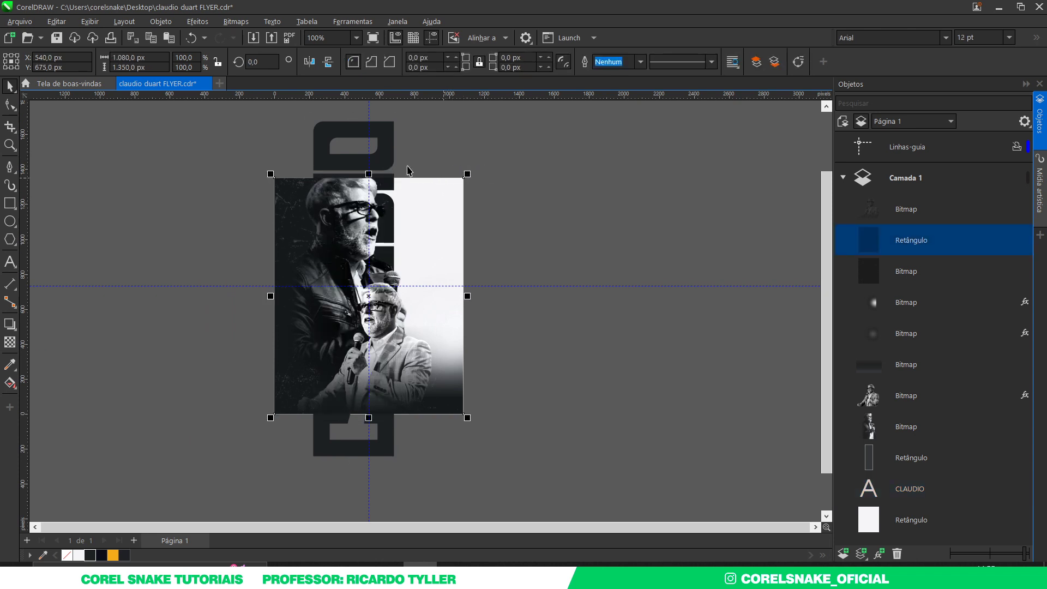
pyautogui.keyDown('shift'); pyautogui.click(388, 143); pyautogui.keyUp('shift')
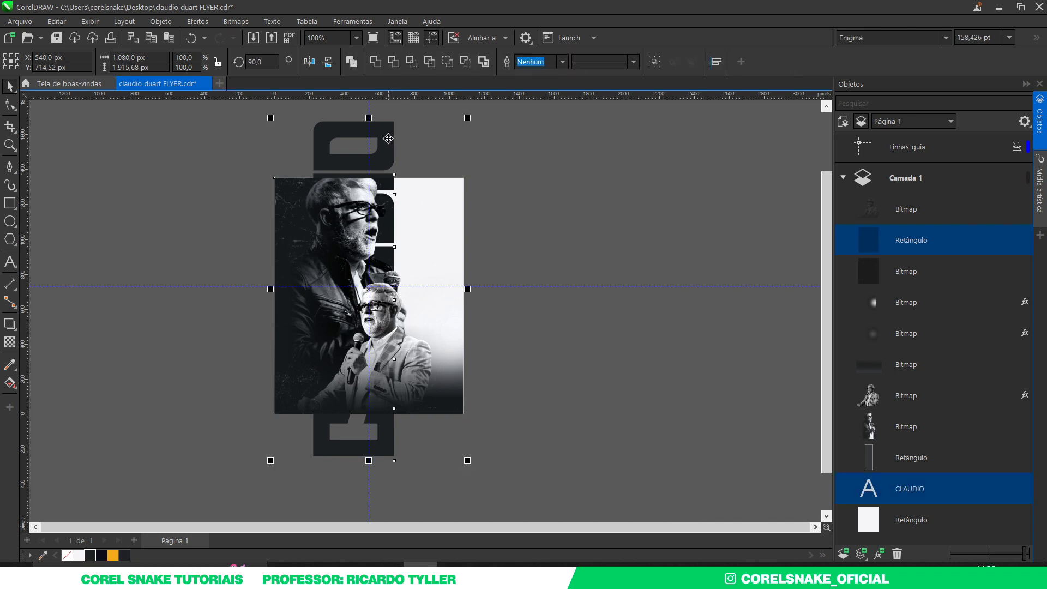
pyautogui.click(412, 62)
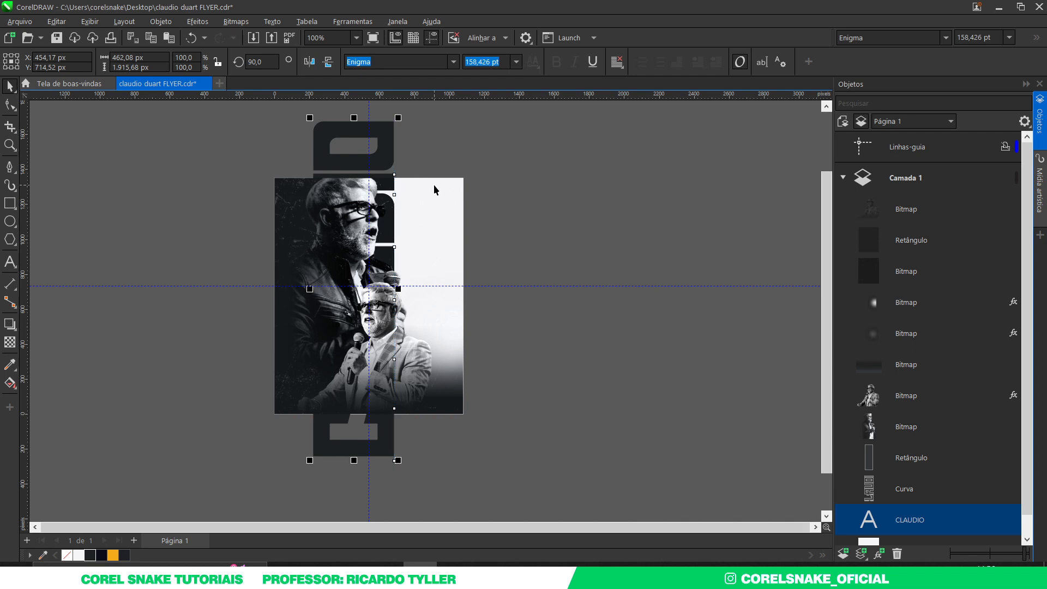
pyautogui.press('Delete')
pyautogui.hotkey('shift', 'F4')
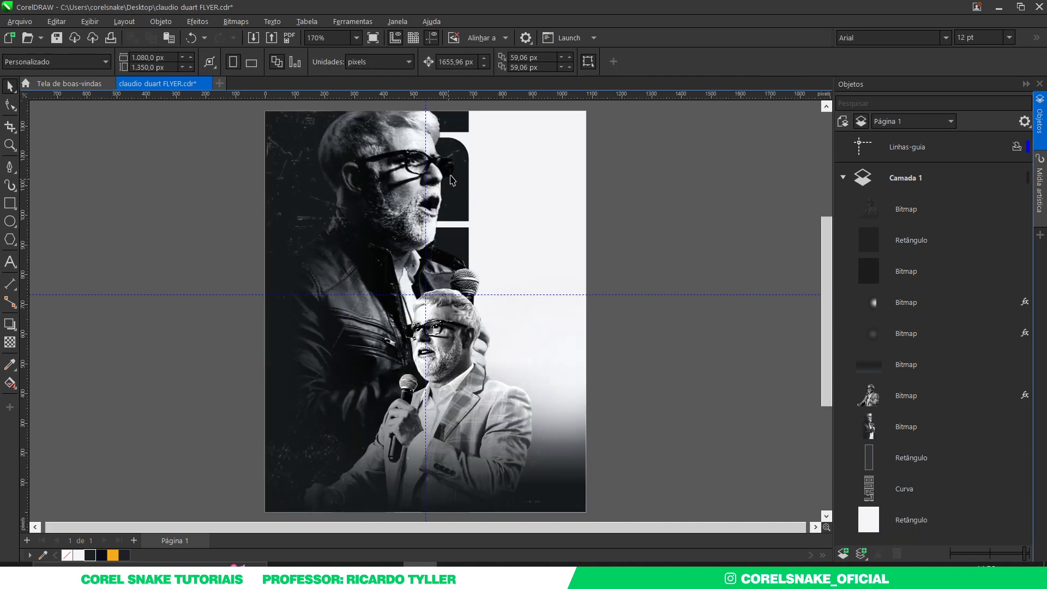
# Select the trimmed CLAUDIO curve and shift it slightly left
pyautogui.click(458, 151)
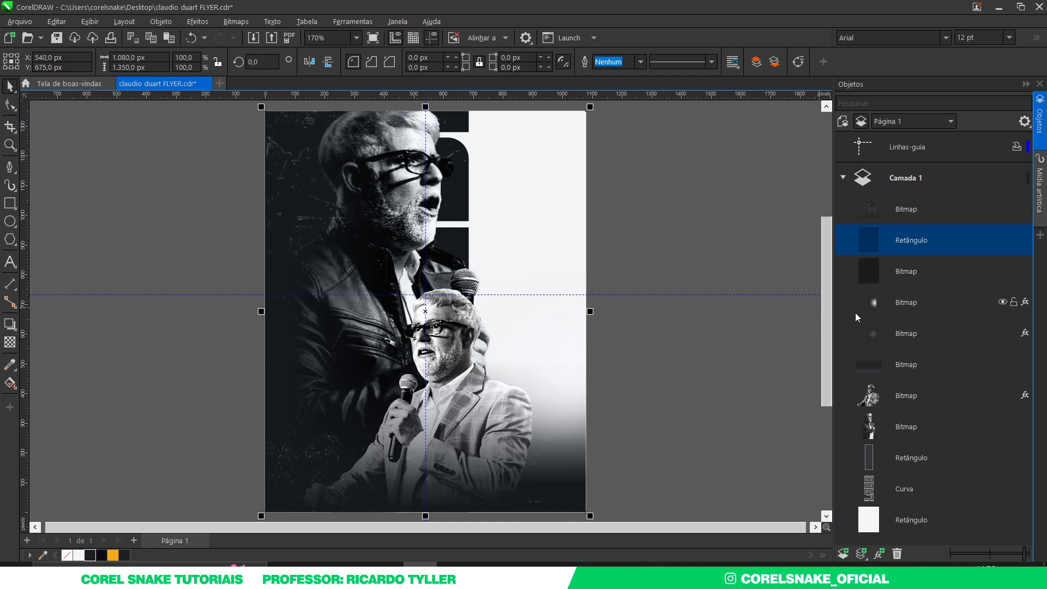
pyautogui.moveTo(906, 364)
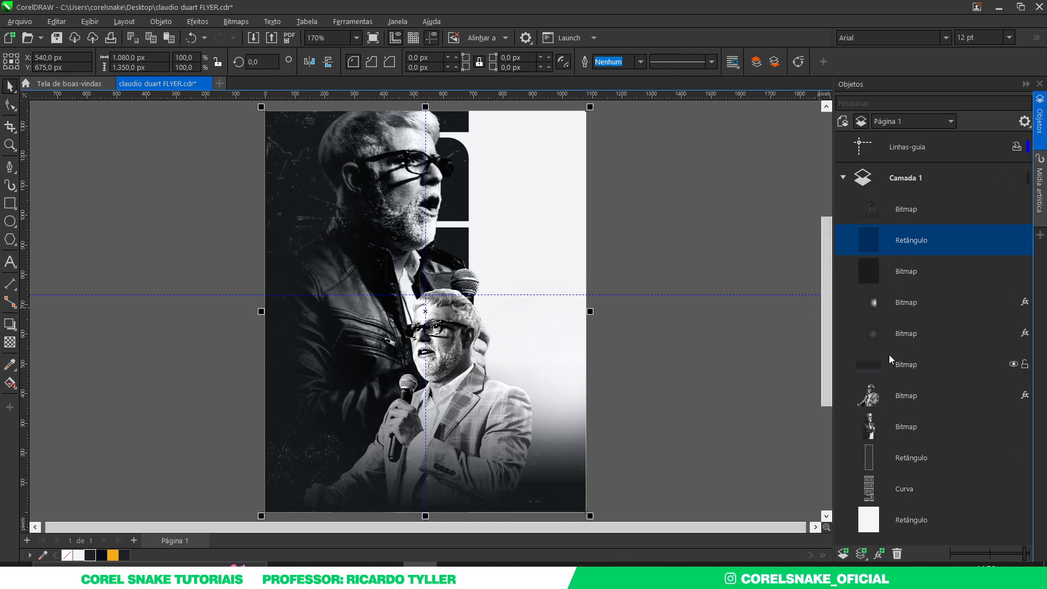
pyautogui.click(916, 463)
pyautogui.click(914, 493)
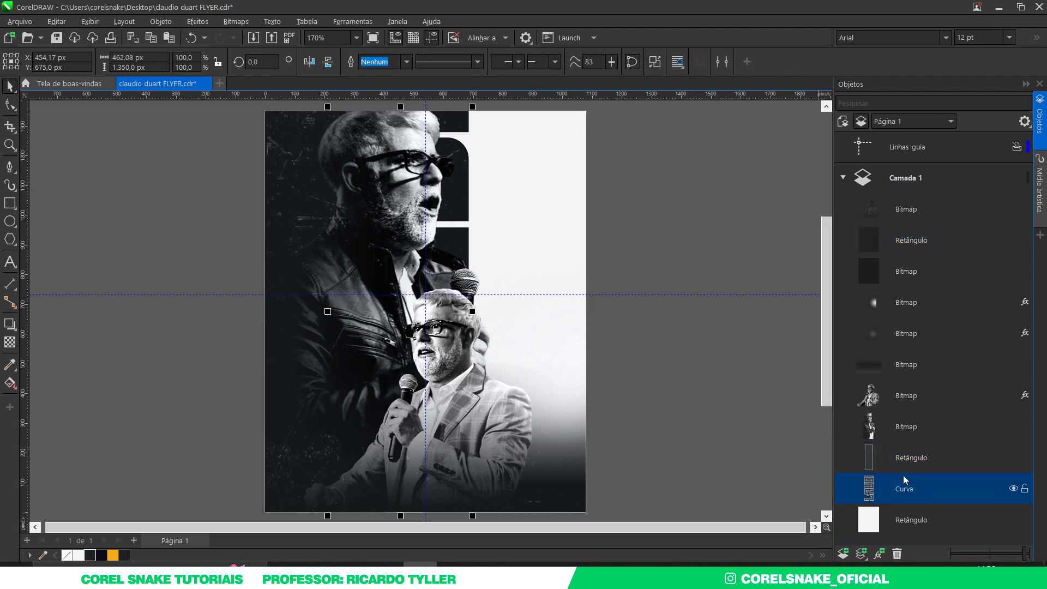
pyautogui.click(458, 148)
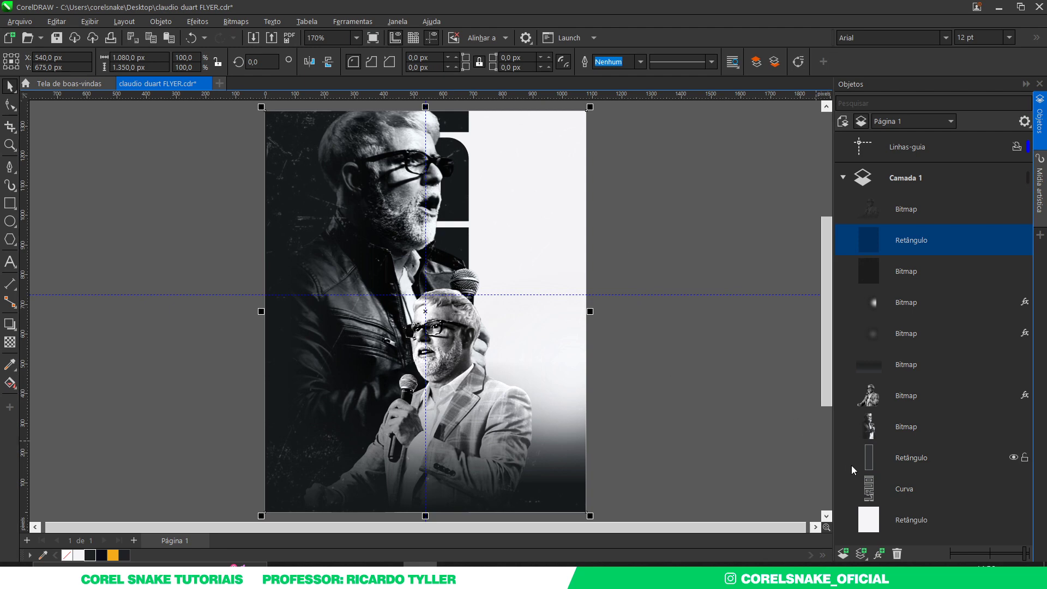
pyautogui.click(464, 152)
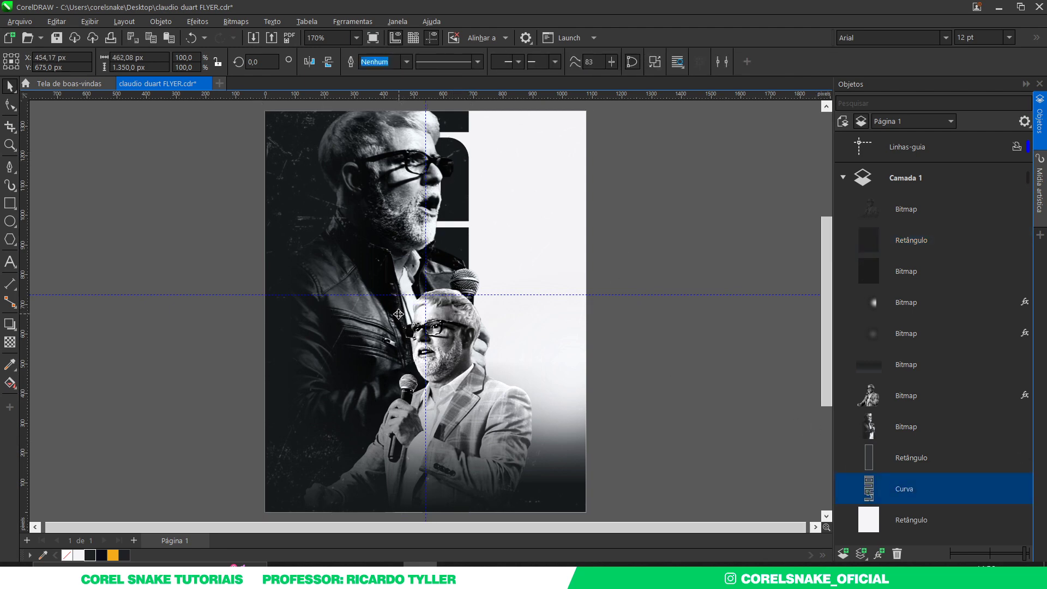
pyautogui.moveTo(400, 312); pyautogui.dragTo(390, 312)
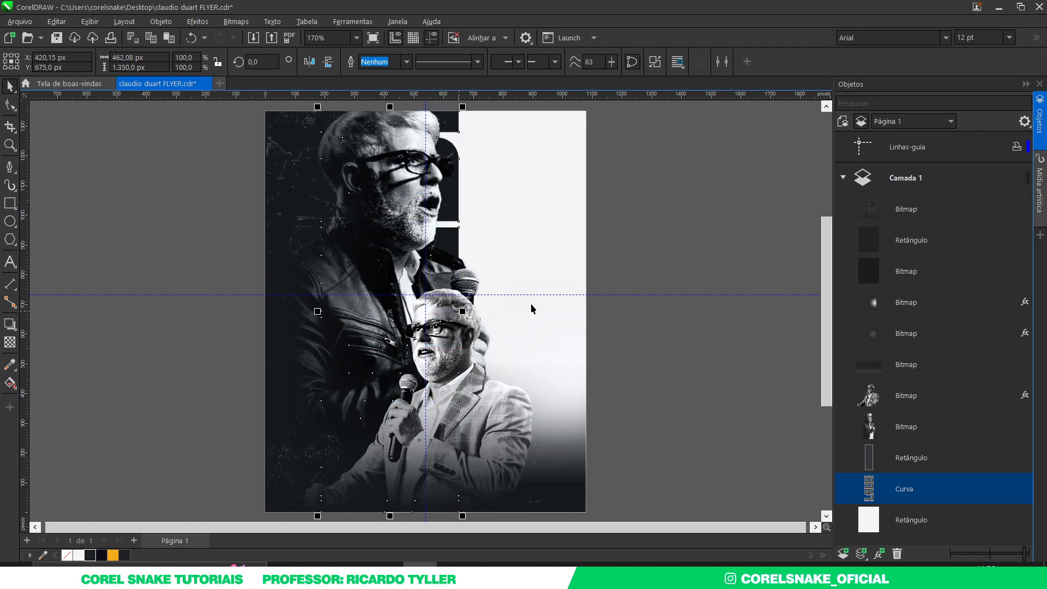
pyautogui.click(641, 220)
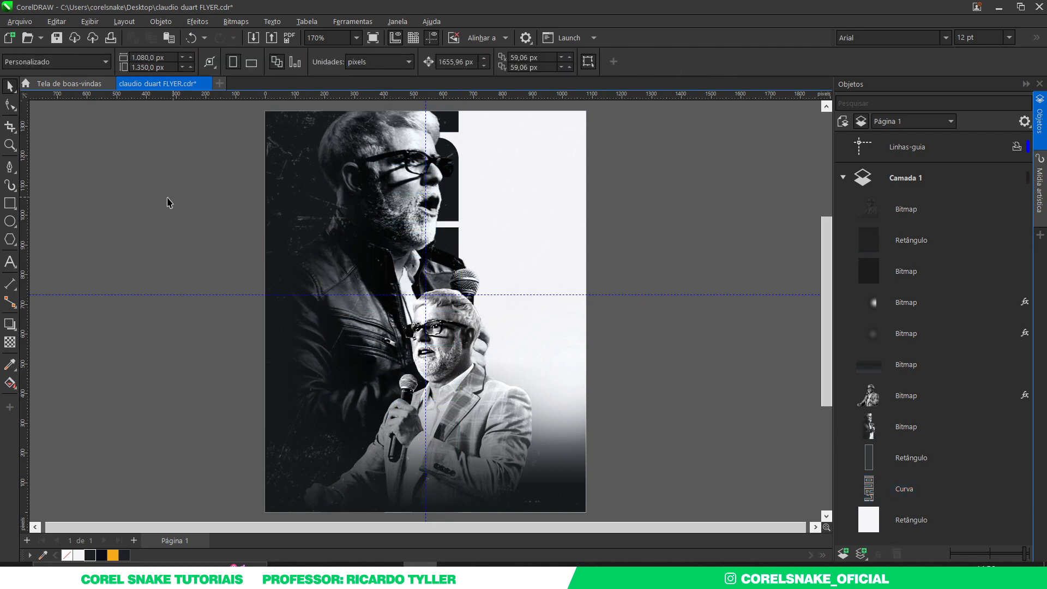
# Close Affinity's swatches panel and capture the praying-crowd photo region from the fund file
pyautogui.click(690, 570)
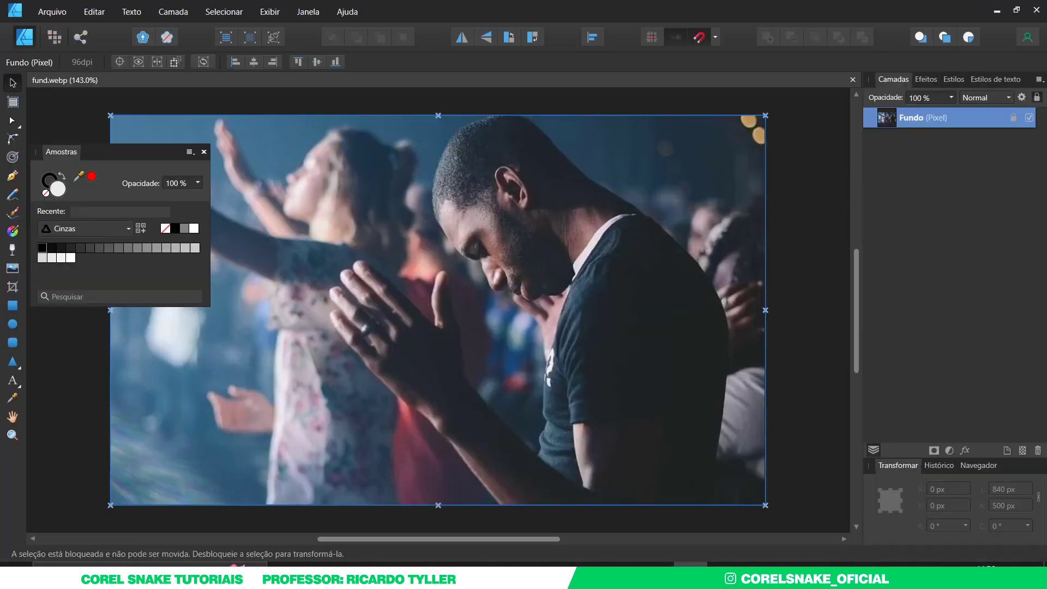
pyautogui.click(203, 152)
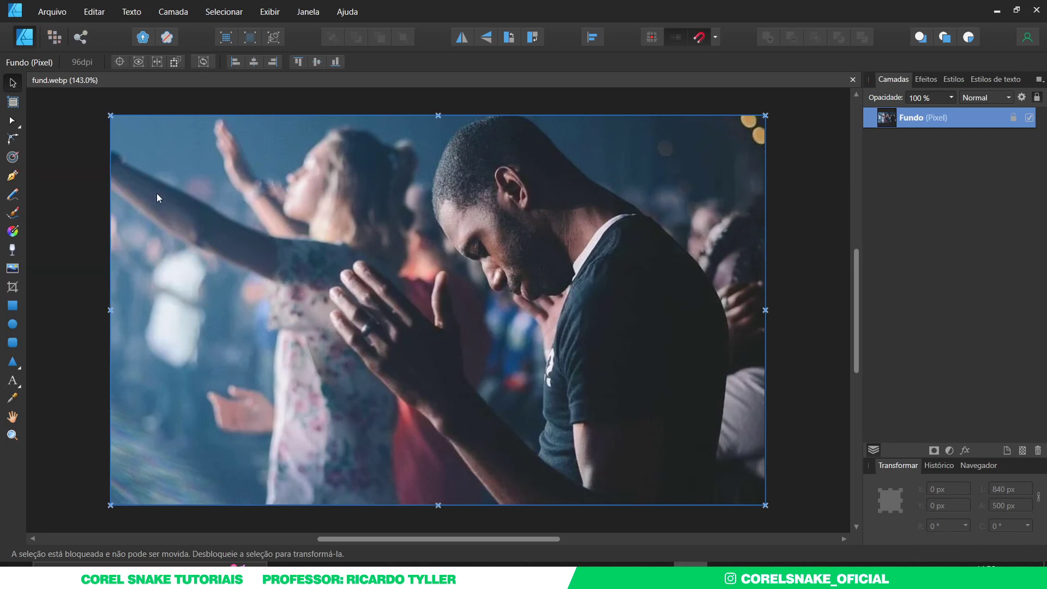
pyautogui.click(94, 273)
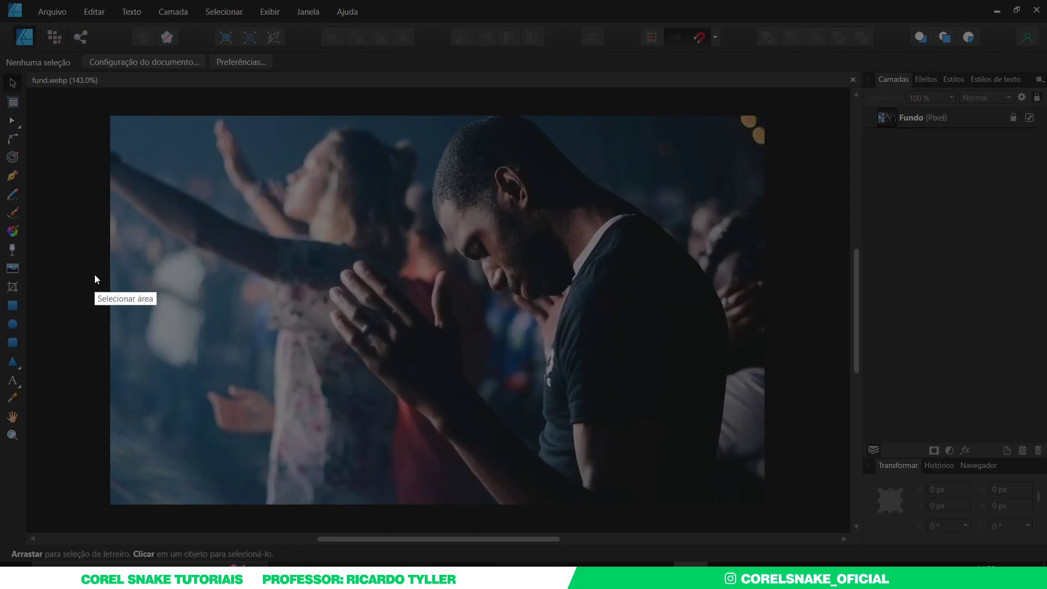
pyautogui.moveTo(112, 118)
pyautogui.mouseDown()
pyautogui.moveTo(562, 401)
pyautogui.moveTo(762, 502)
pyautogui.mouseUp()
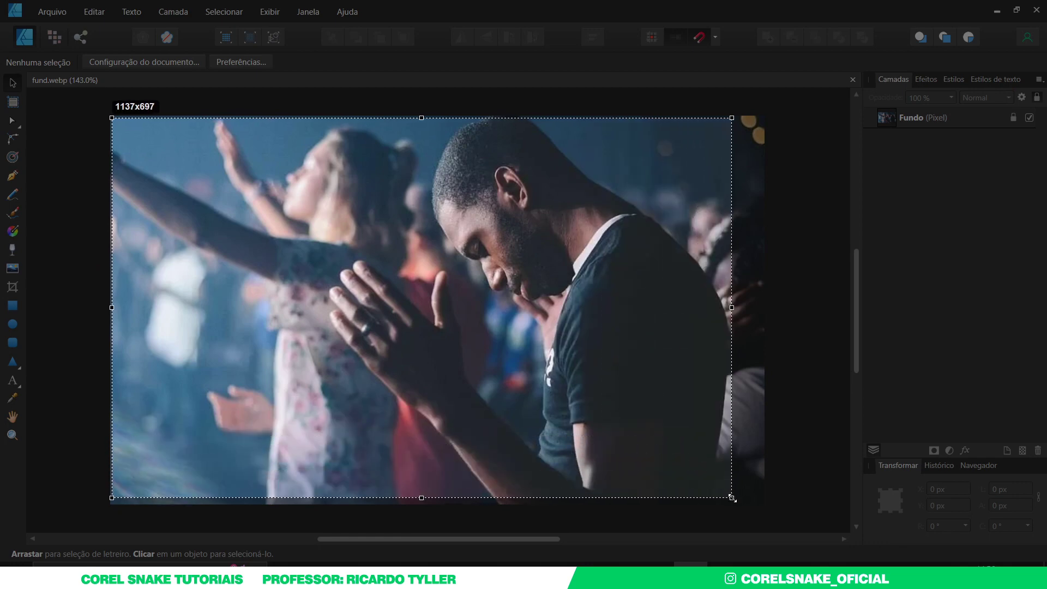
pyautogui.hotkey('ctrl', 'c')
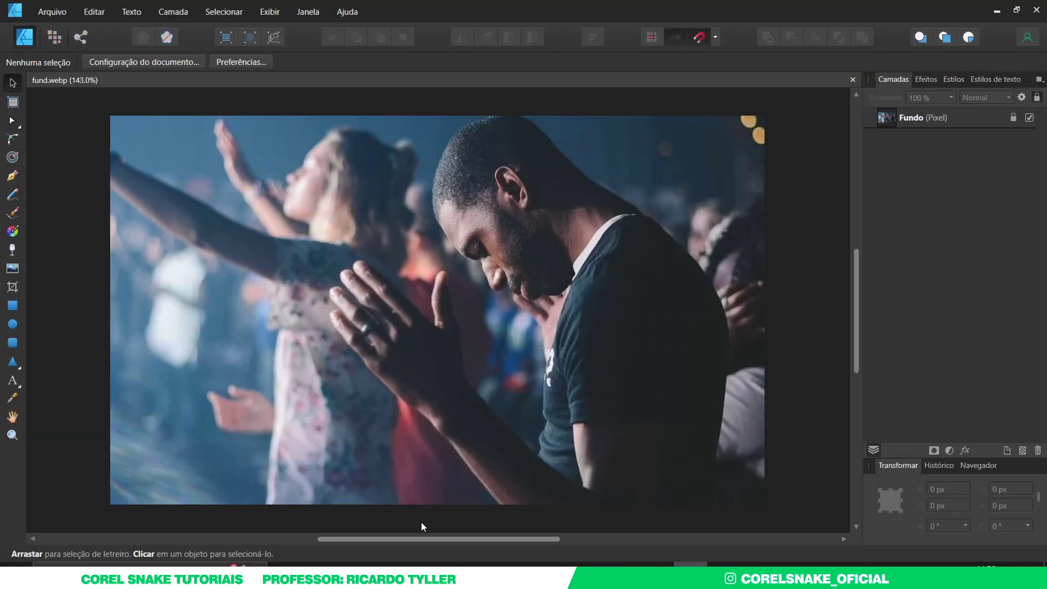
pyautogui.hotkey('alt', 'Tab')
# Paste the crowd photo, scale it to about 74%, and layer it above the white rectangle
pyautogui.hotkey('ctrl', 'v')
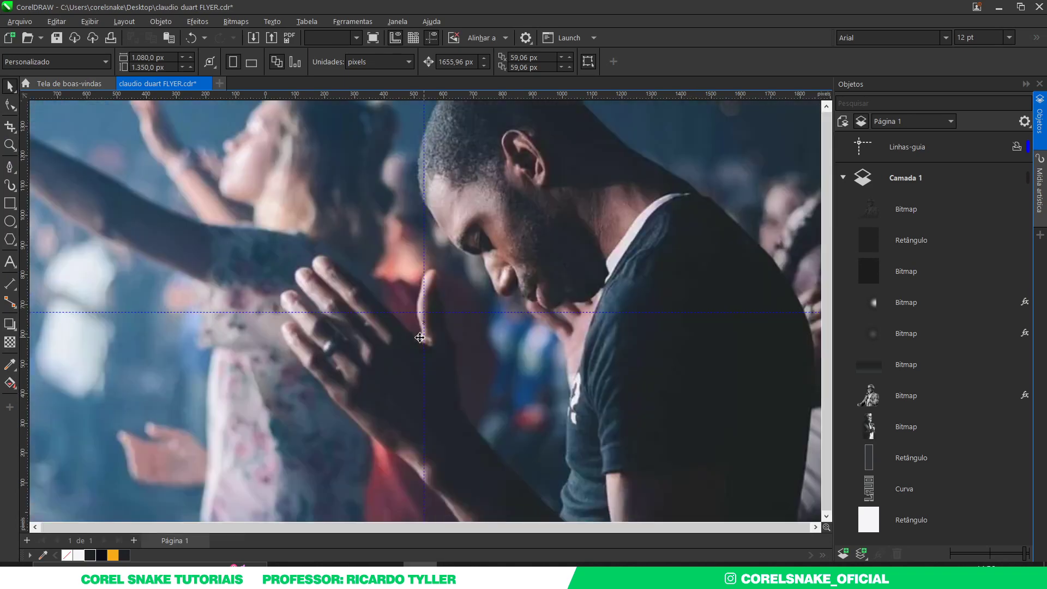
pyautogui.scroll(-3, 420, 334)
pyautogui.moveTo(498, 285); pyautogui.dragTo(659, 285)
pyautogui.hotkey('shift', 'pagedown')
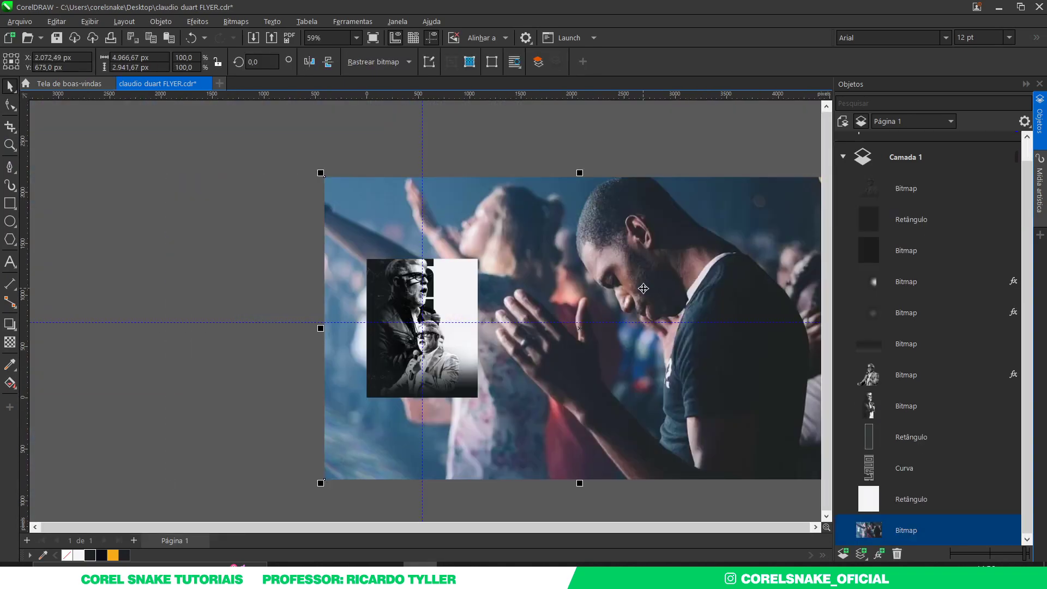
pyautogui.scroll(-2, 363, 202)
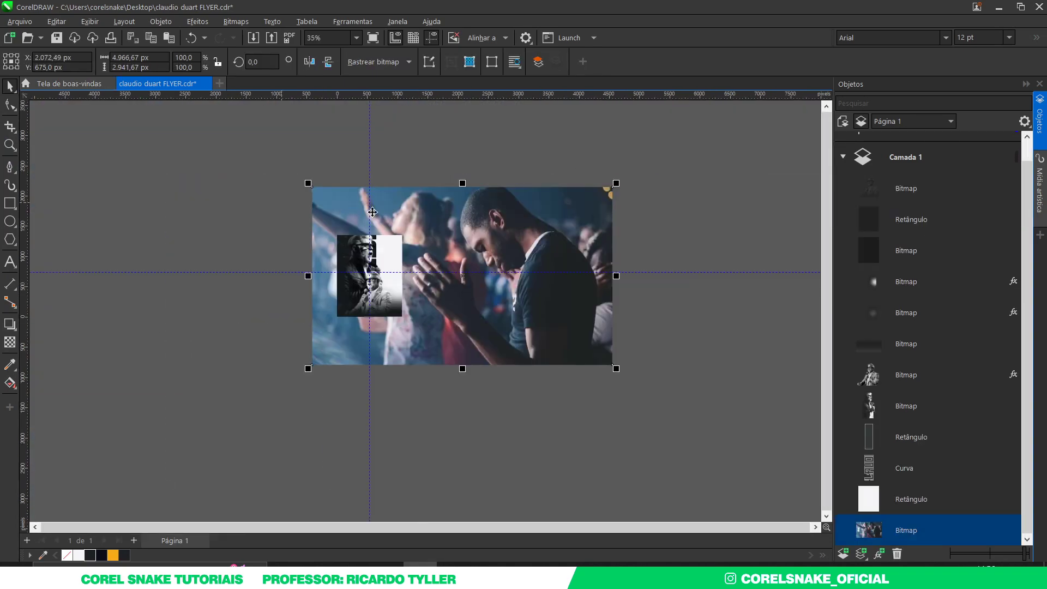
pyautogui.moveTo(616, 184); pyautogui.dragTo(578, 206)
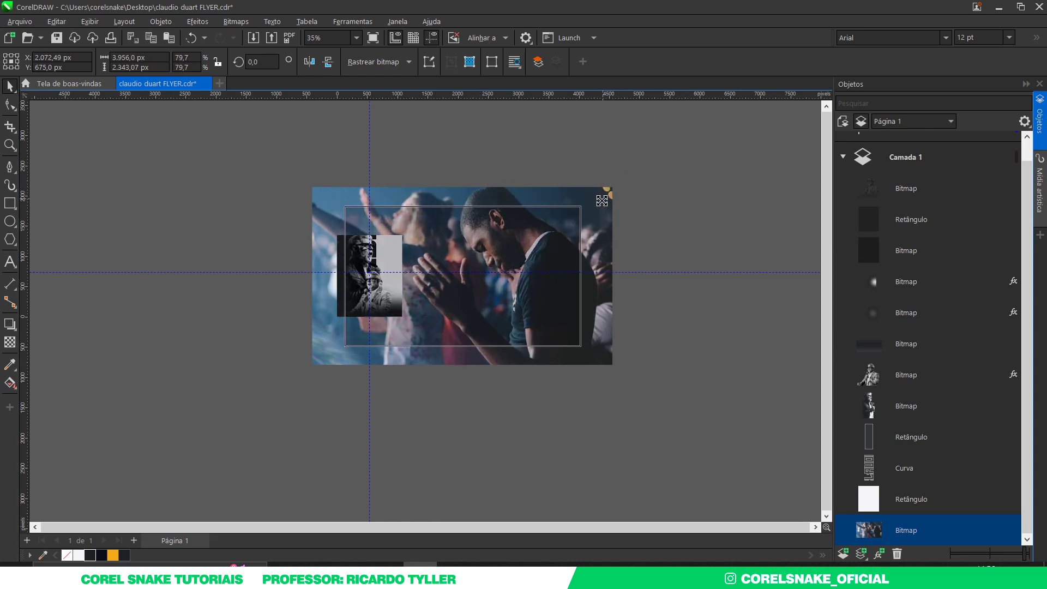
pyautogui.scroll(4, 393, 242)
pyautogui.moveTo(538, 243); pyautogui.dragTo(482, 241)
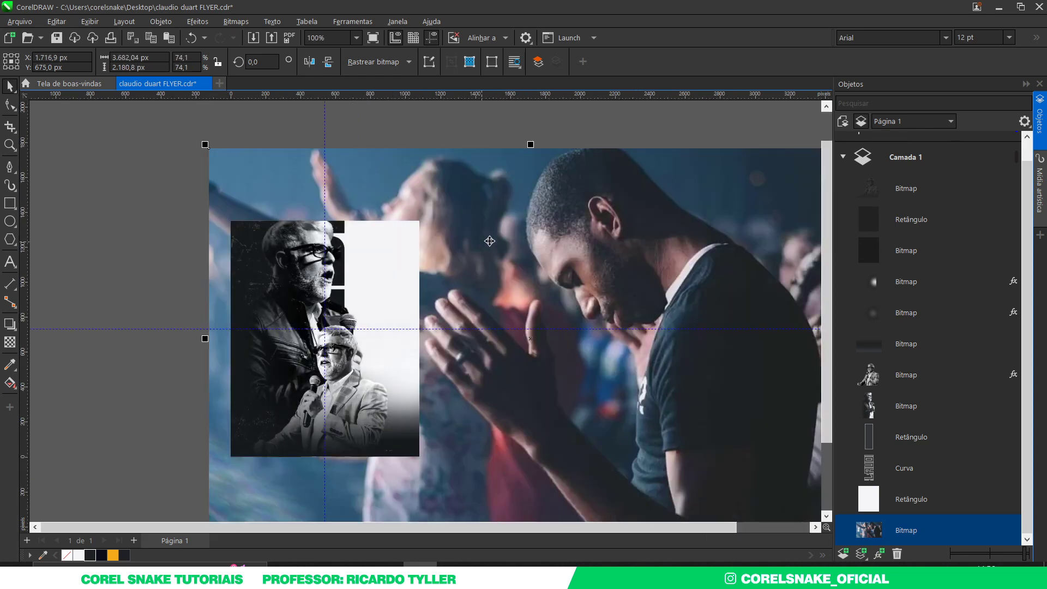
pyautogui.hotkey('ctrl', 'pageup')
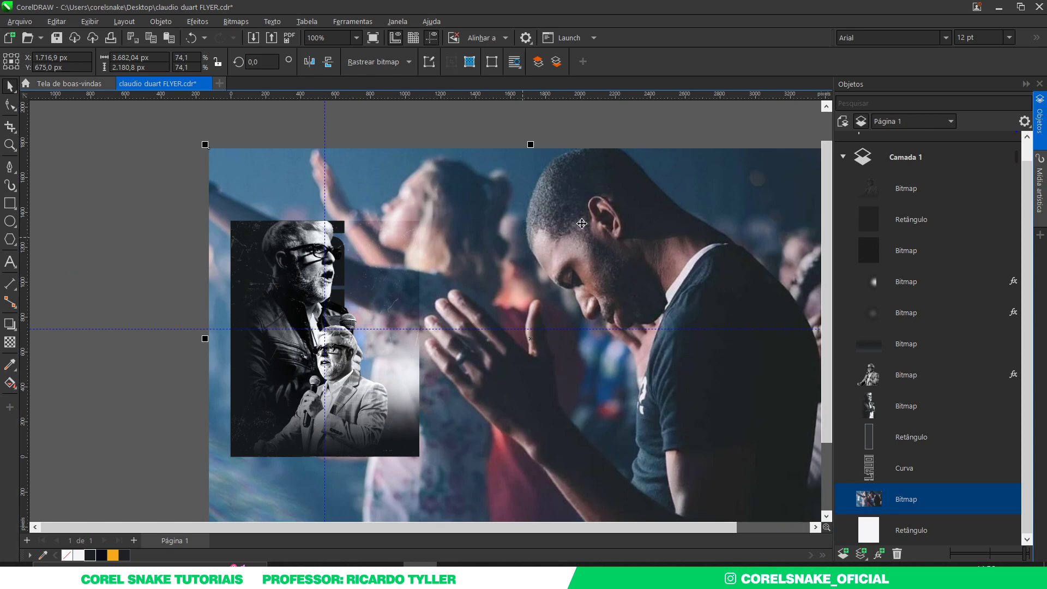
pyautogui.moveTo(616, 215); pyautogui.dragTo(604, 227)
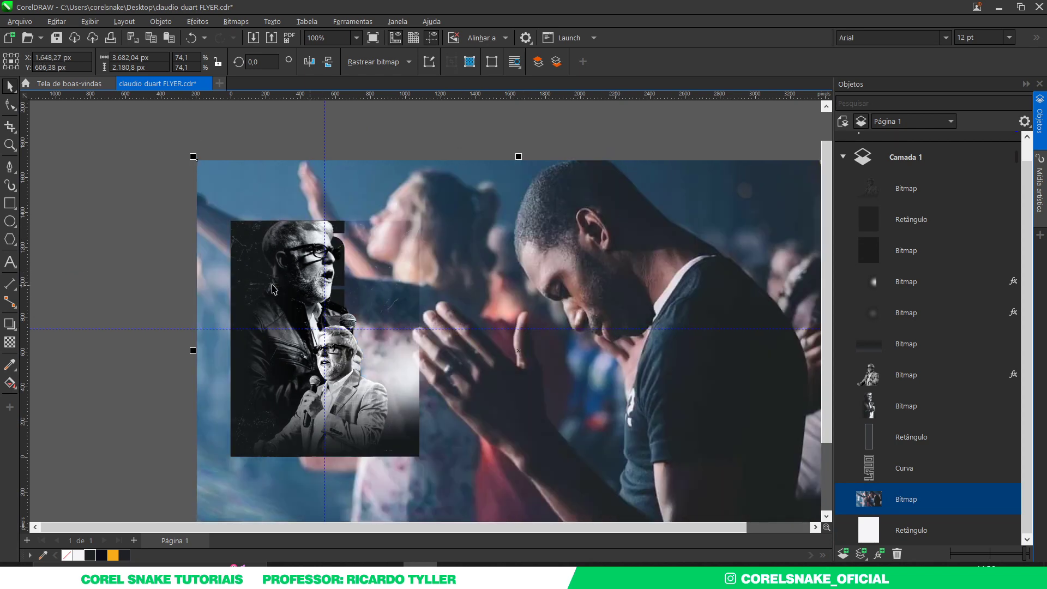
# Make the crowd photo black-and-white and fade it with a higher uniform transparency
pyautogui.click(198, 21)
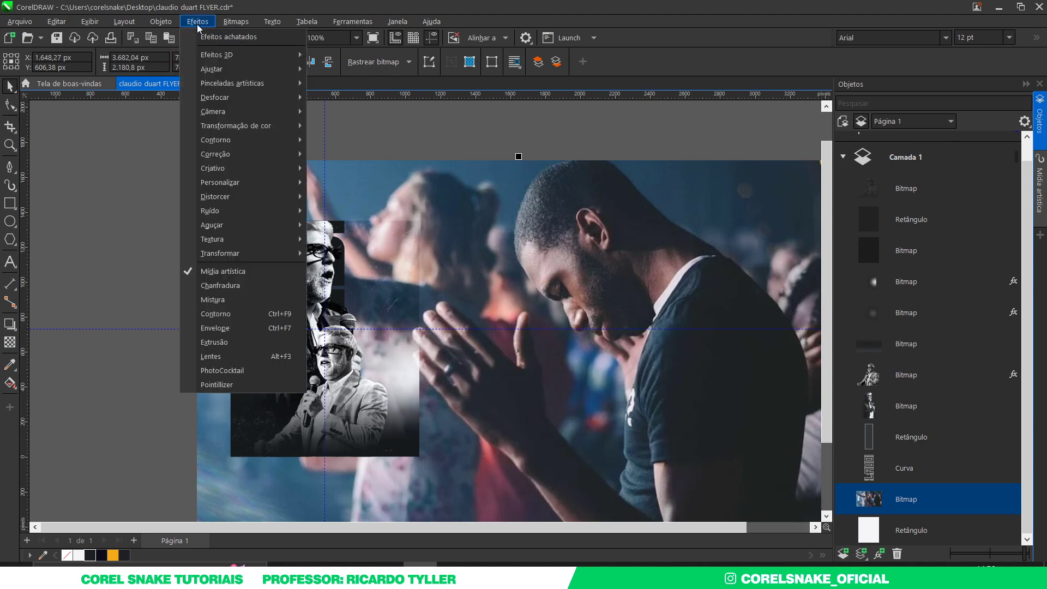
pyautogui.moveTo(237, 69)
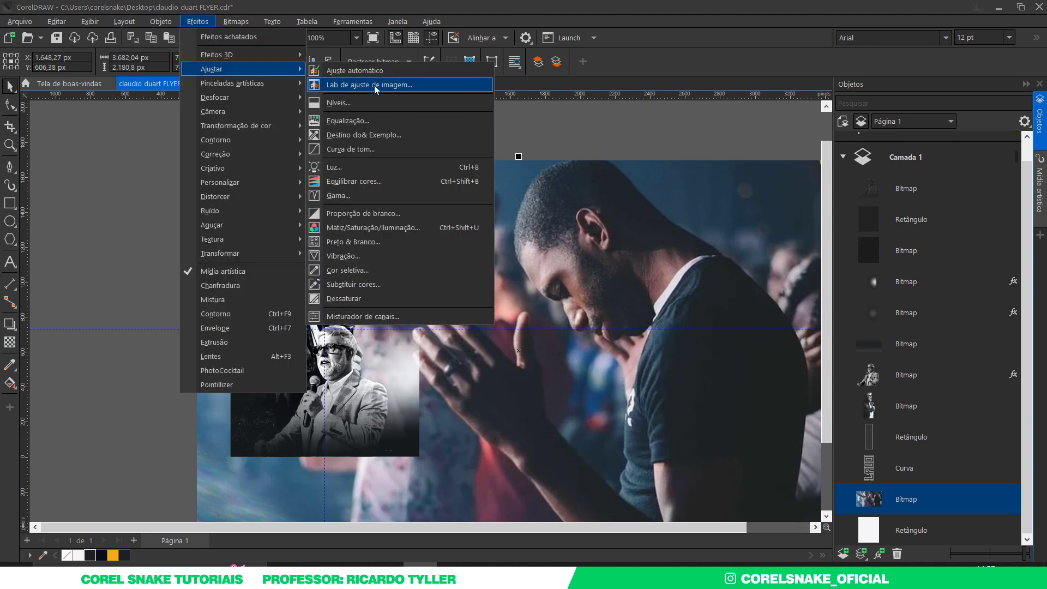
pyautogui.click(370, 84)
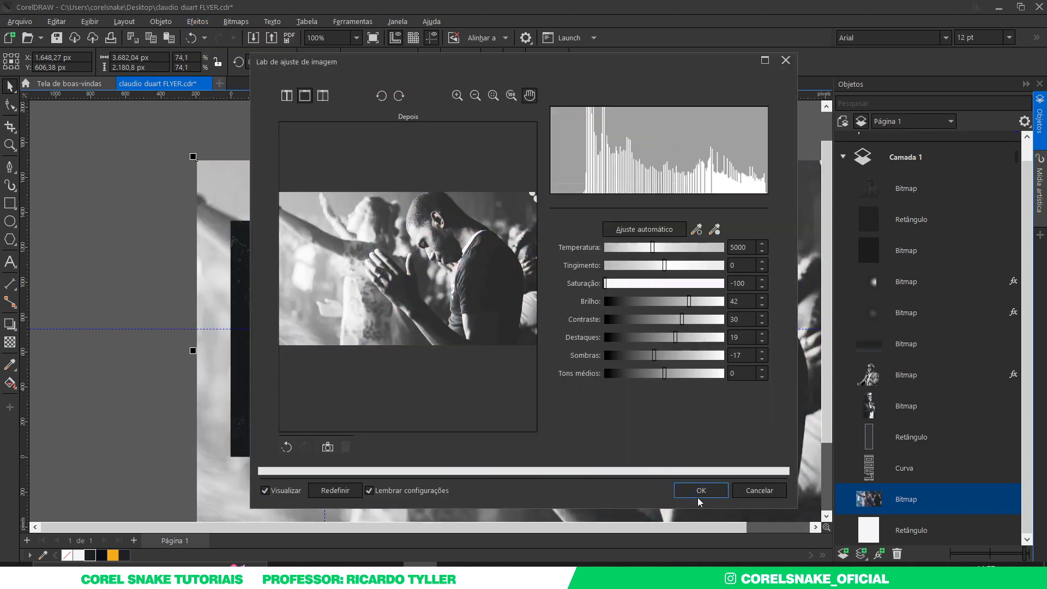
pyautogui.click(698, 496)
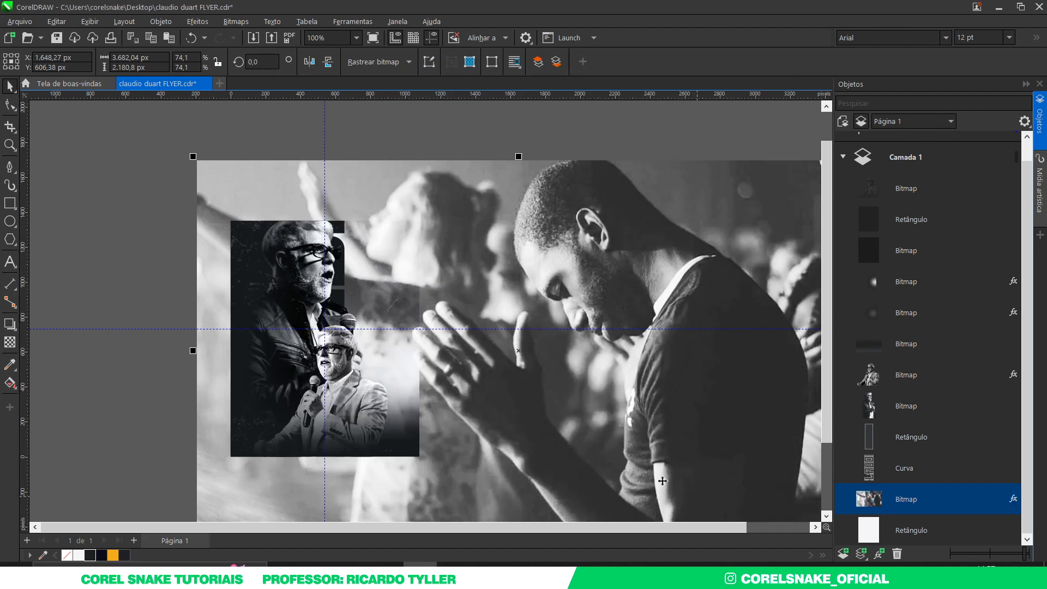
pyautogui.click(10, 342)
pyautogui.click(30, 62)
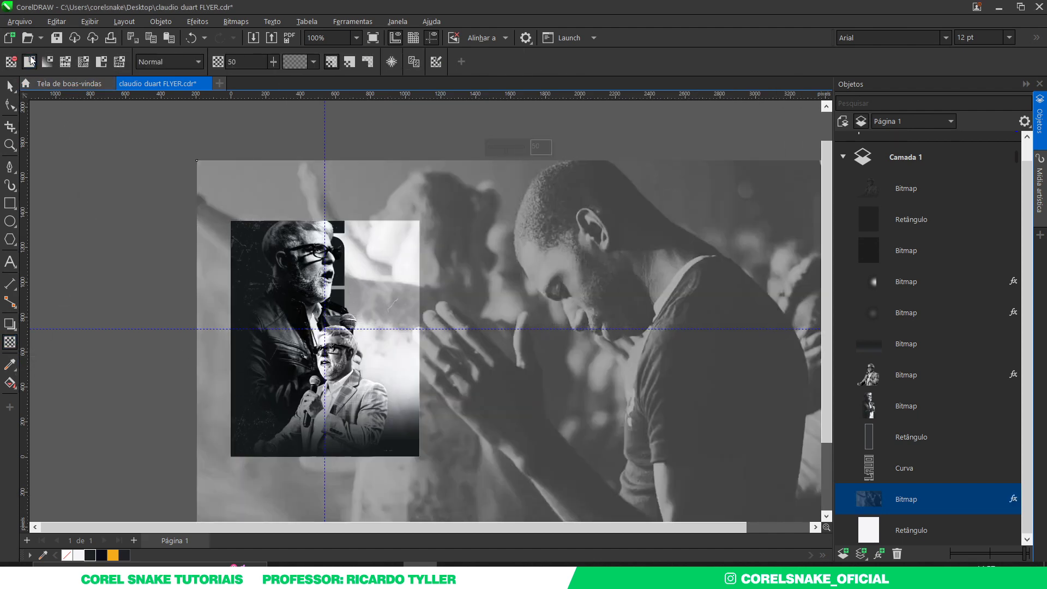
pyautogui.click(273, 61)
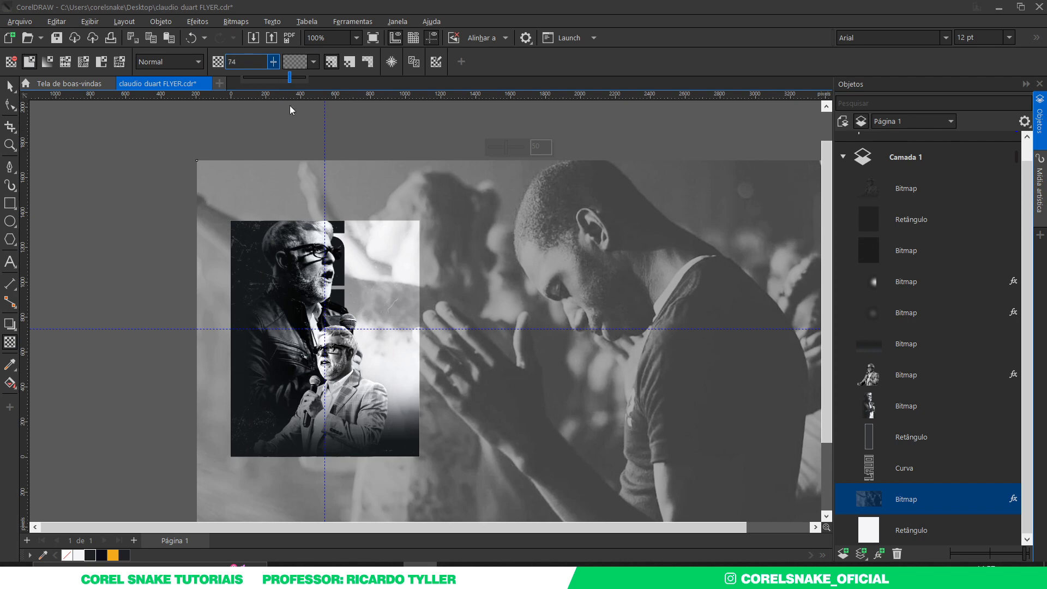
pyautogui.write('83')
pyautogui.press('Return')
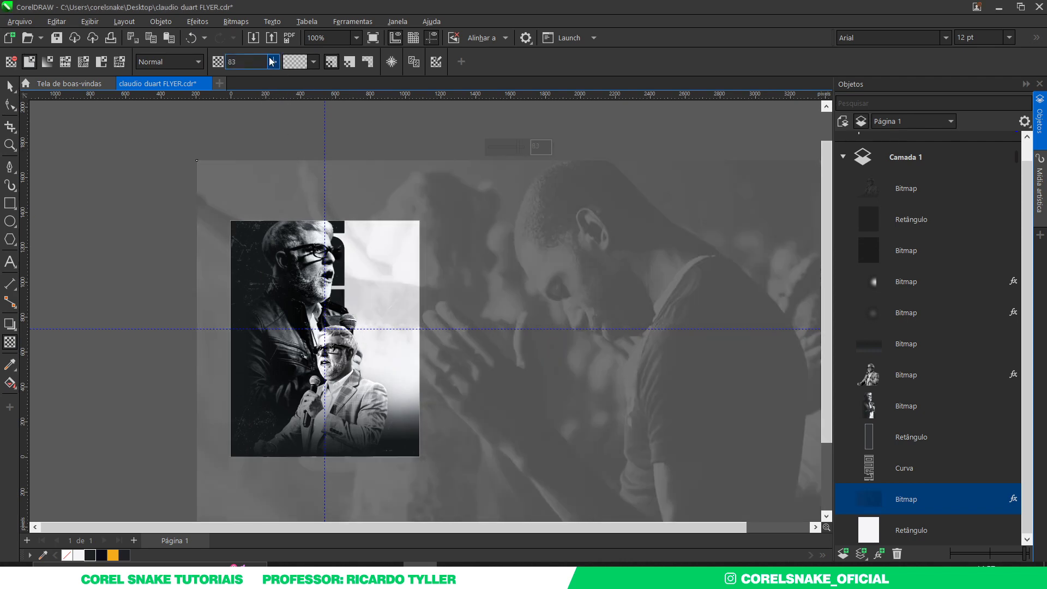
pyautogui.moveTo(271, 62); pyautogui.dragTo(274, 75)
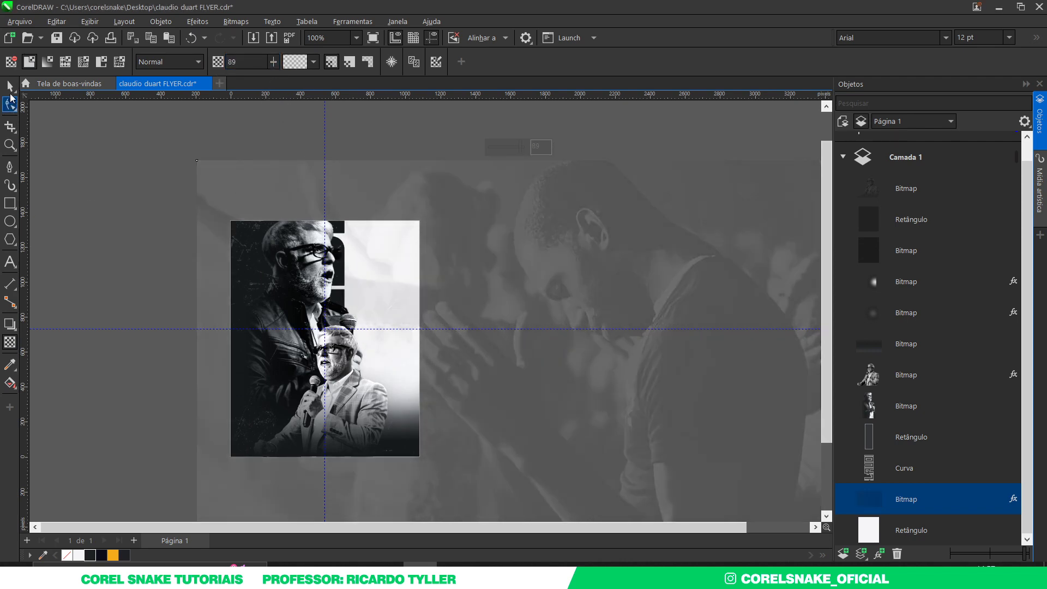
pyautogui.click(10, 86)
# Trim the crowd photo to the page rectangle and delete the oversized original
pyautogui.scroll(2, 242, 351)
pyautogui.moveTo(627, 175)
pyautogui.mouseDown()
pyautogui.moveTo(625, 201)
pyautogui.moveTo(658, 230)
pyautogui.mouseUp()
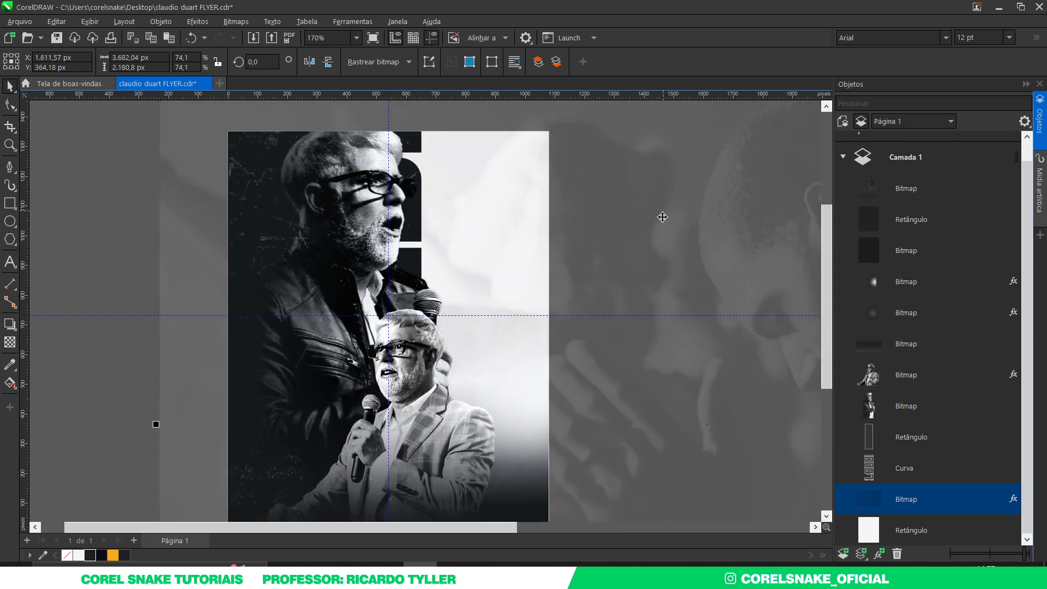
pyautogui.scroll(-2, 389, 224)
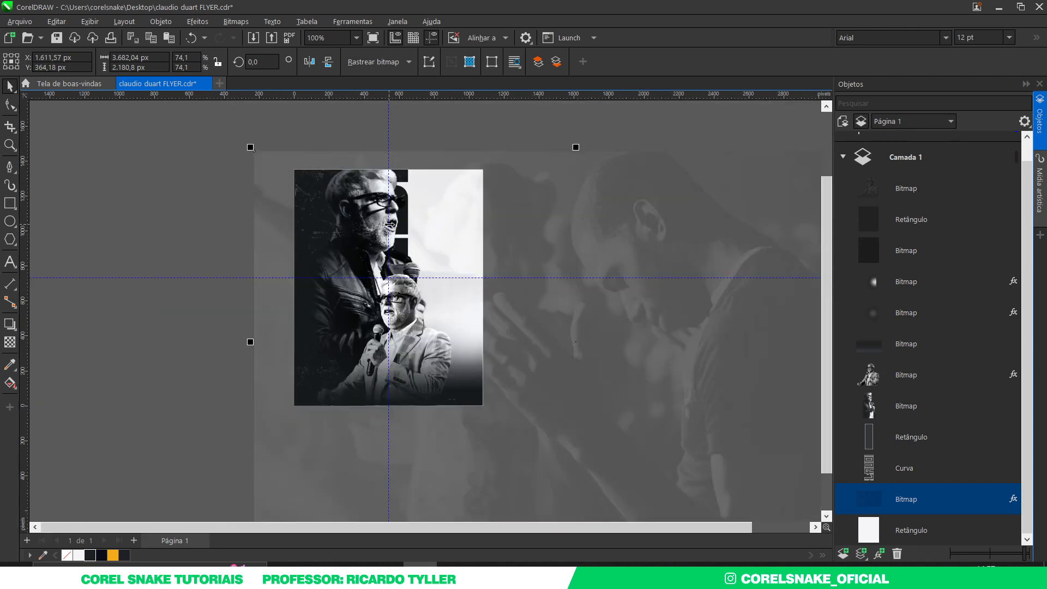
pyautogui.keyDown('shift'); pyautogui.click(455, 181); pyautogui.keyUp('shift')
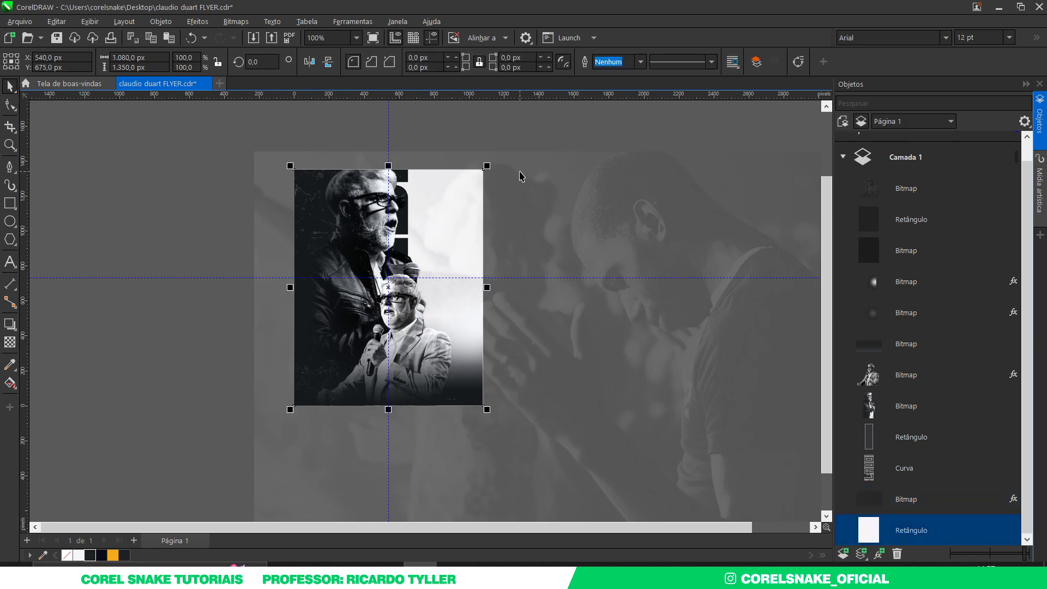
pyautogui.click(412, 64)
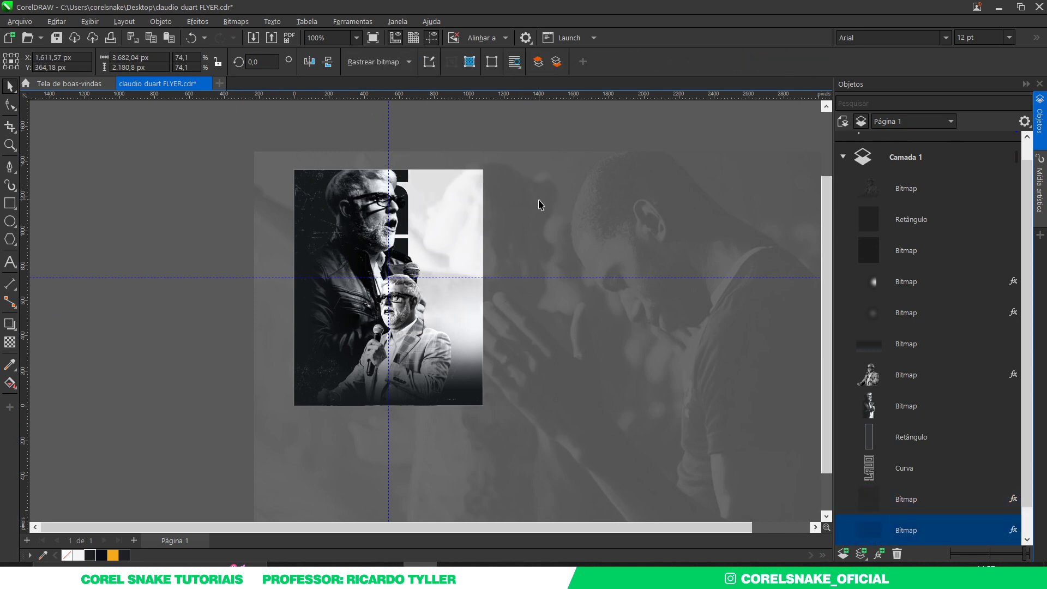
pyautogui.press('Delete')
pyautogui.scroll(2, 540, 205)
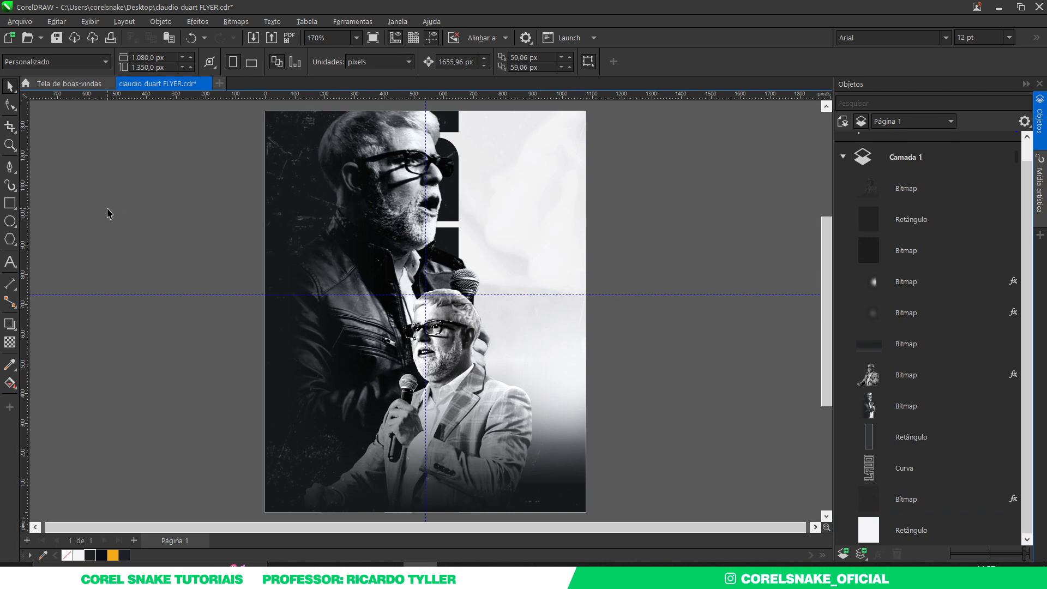
# Type the text 'Culto de' to the left of the page
pyautogui.click(11, 260)
pyautogui.click(121, 264)
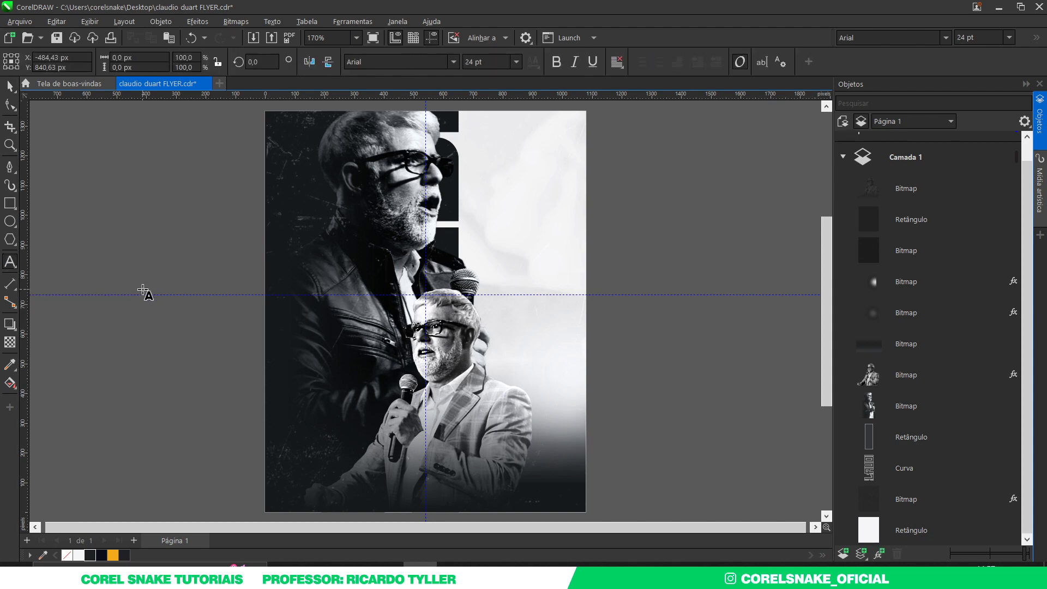
pyautogui.write('cULTO')
pyautogui.press('BackSpace')
pyautogui.press('BackSpace')
pyautogui.press('BackSpace')
pyautogui.press('BackSpace')
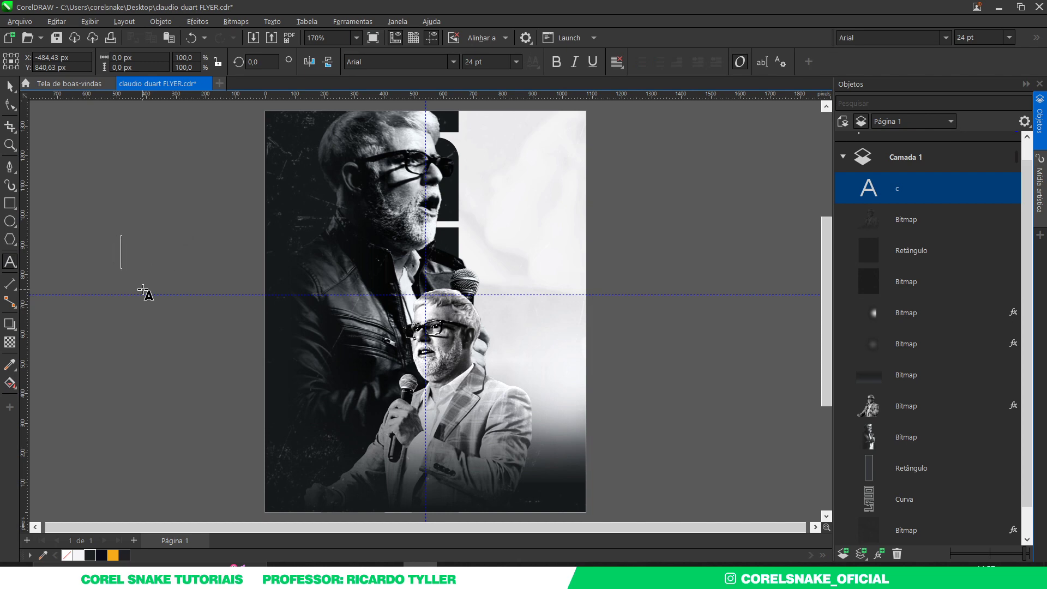
pyautogui.write('Cultp')
pyautogui.press('BackSpace')
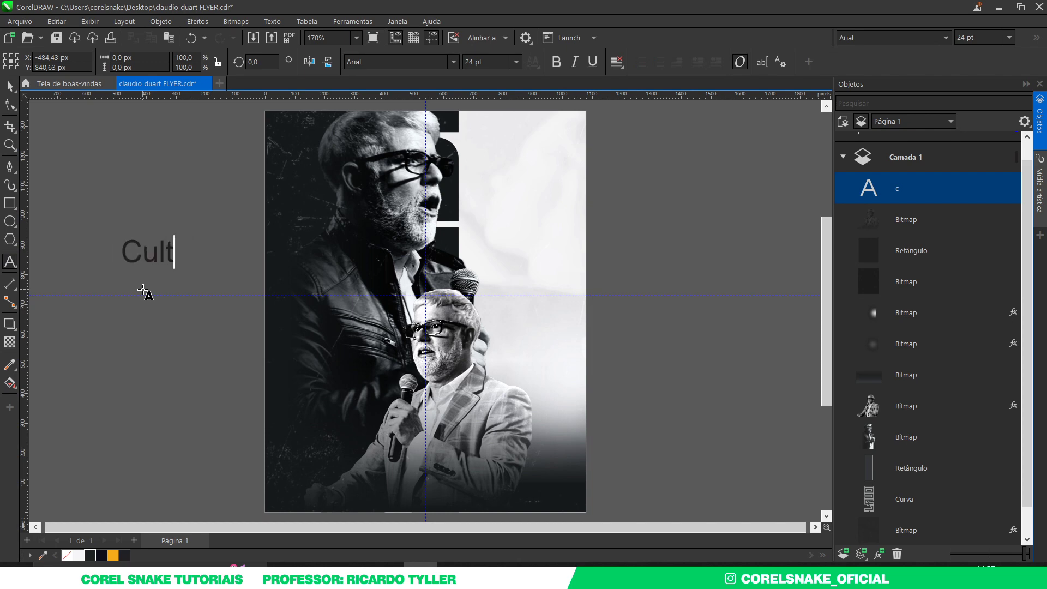
pyautogui.write('o de')
# Set 'Culto de' to Aveline Script, enlarge it and tighten its letter spacing
pyautogui.click(10, 86)
pyautogui.click(444, 62)
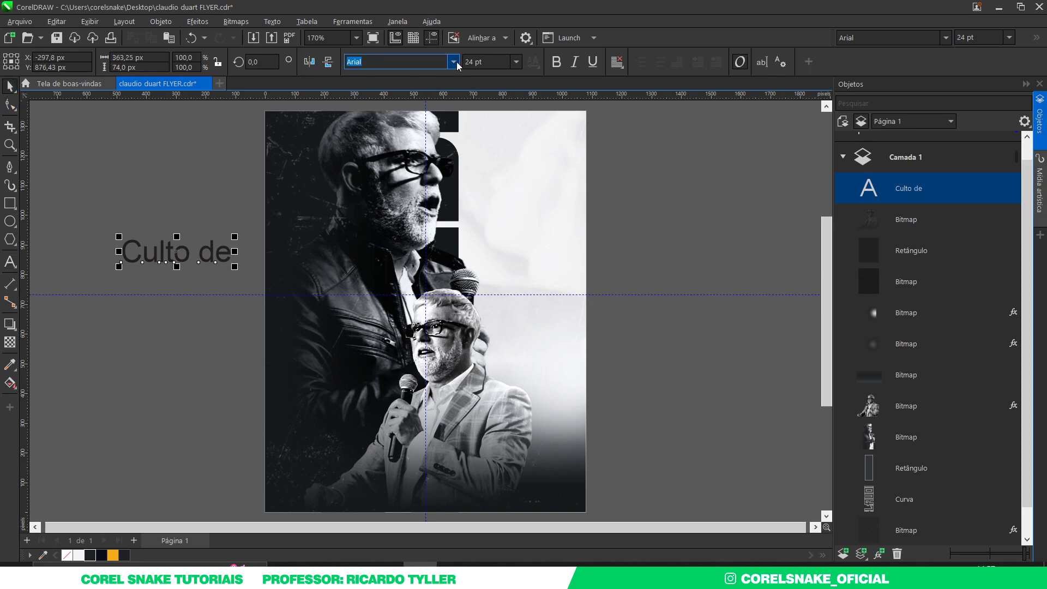
pyautogui.click(456, 61)
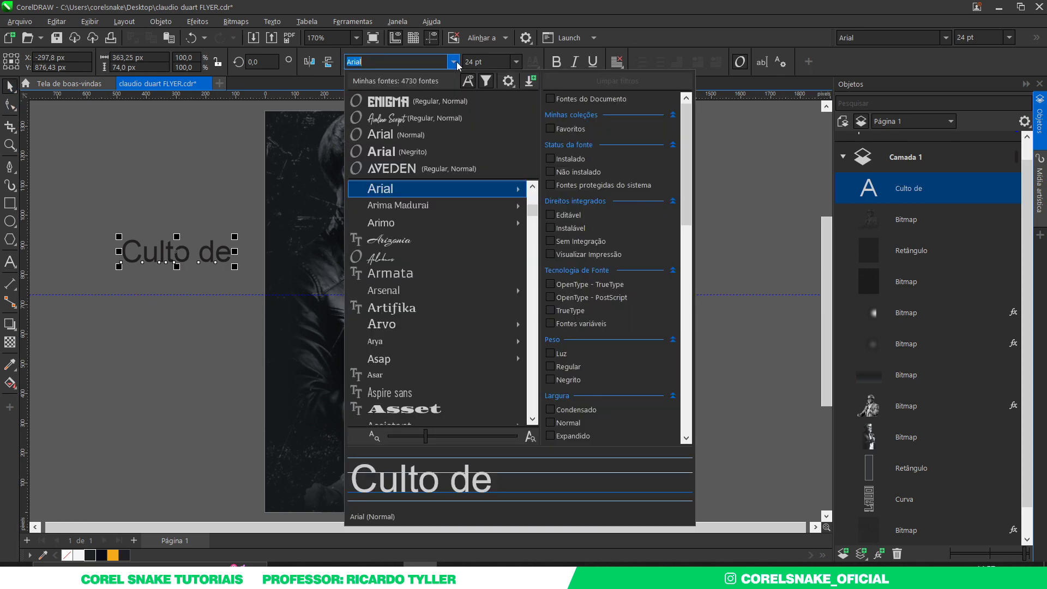
pyautogui.click(408, 124)
pyautogui.moveTo(175, 268)
pyautogui.mouseDown()
pyautogui.moveTo(246, 315)
pyautogui.moveTo(276, 312)
pyautogui.mouseUp()
pyautogui.click(8, 104)
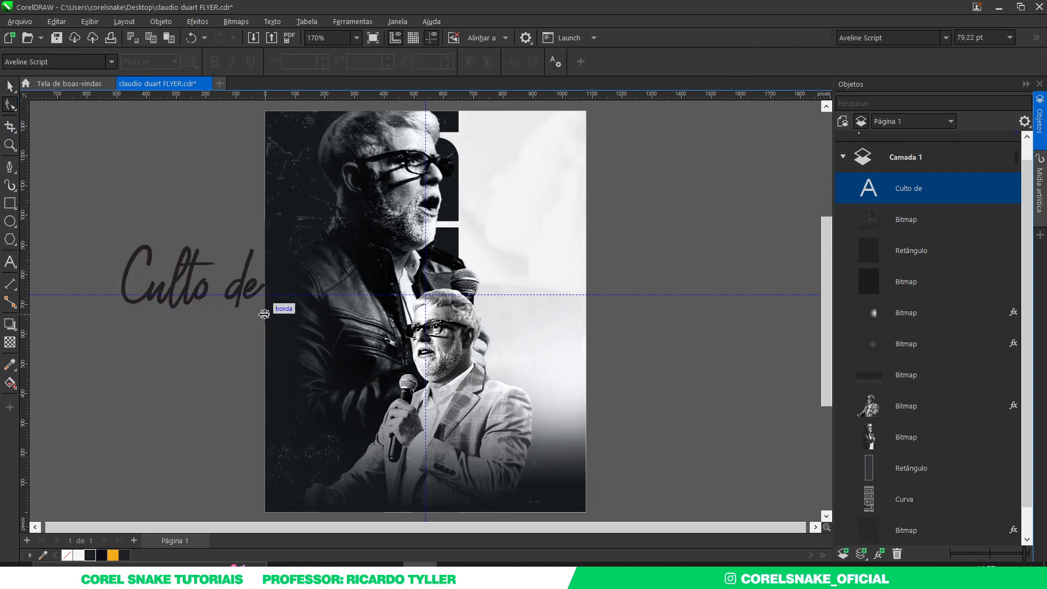
pyautogui.moveTo(276, 314); pyautogui.dragTo(258, 315)
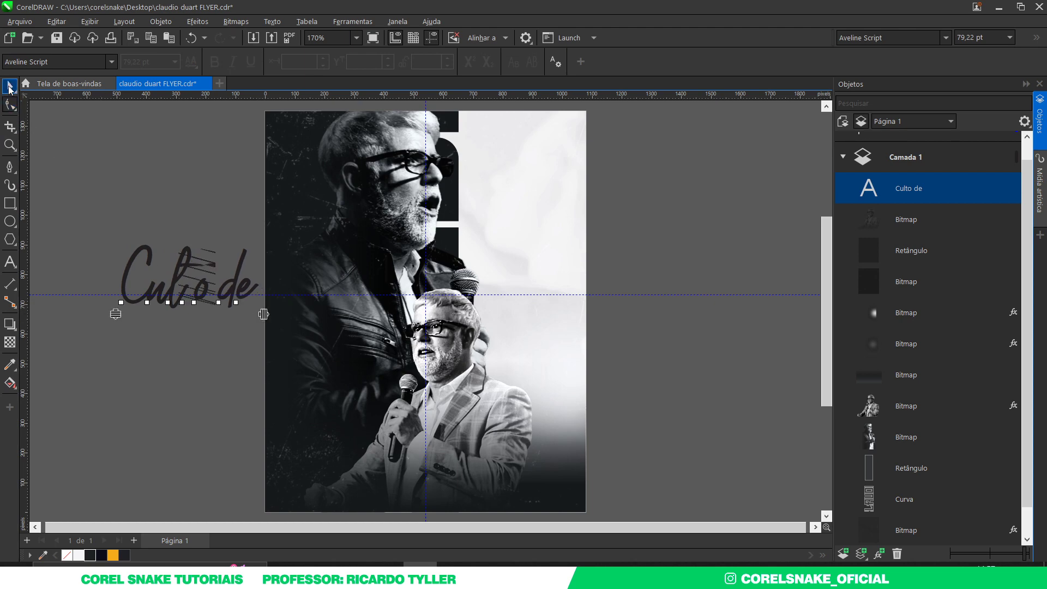
pyautogui.press('space')
# Place an orange copy of 'Culto de' at the flyer's upper right, converted to curves
pyautogui.moveTo(187, 266); pyautogui.dragTo(186, 334)
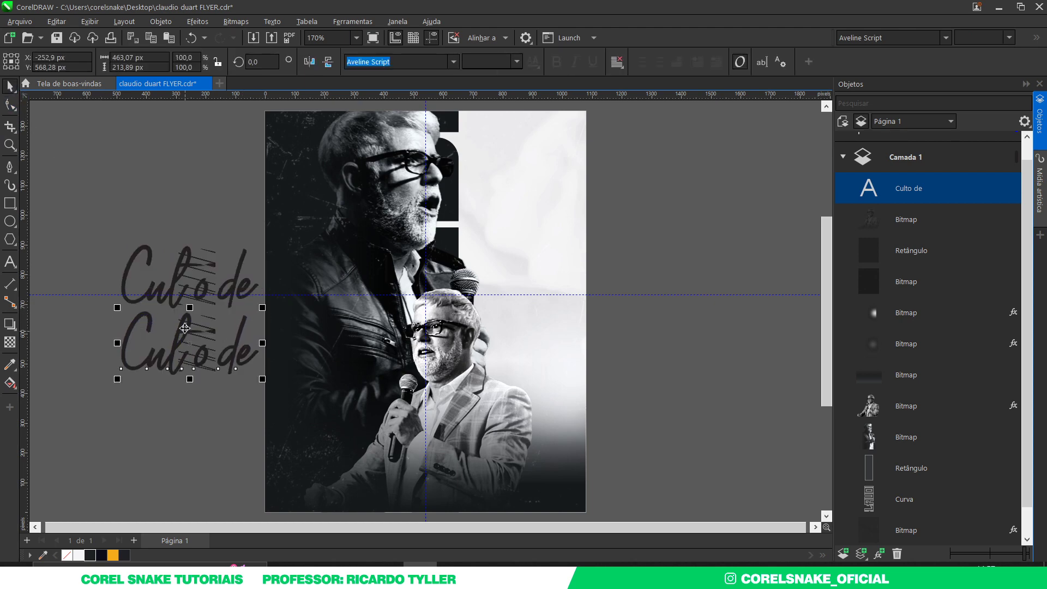
pyautogui.moveTo(197, 262); pyautogui.dragTo(528, 190)
pyautogui.click(116, 554)
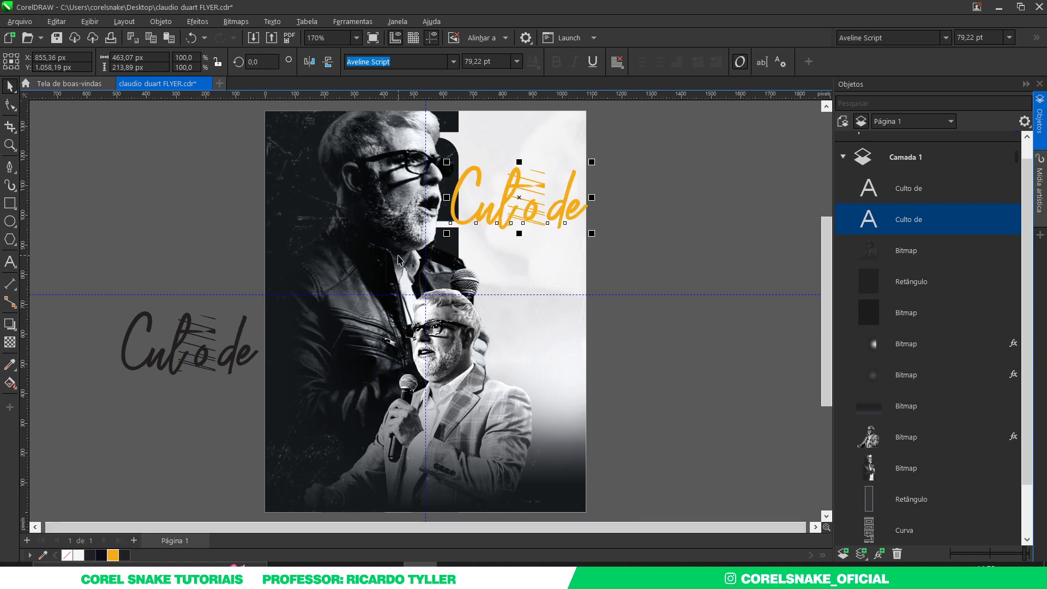
pyautogui.hotkey('ctrl', 'q')
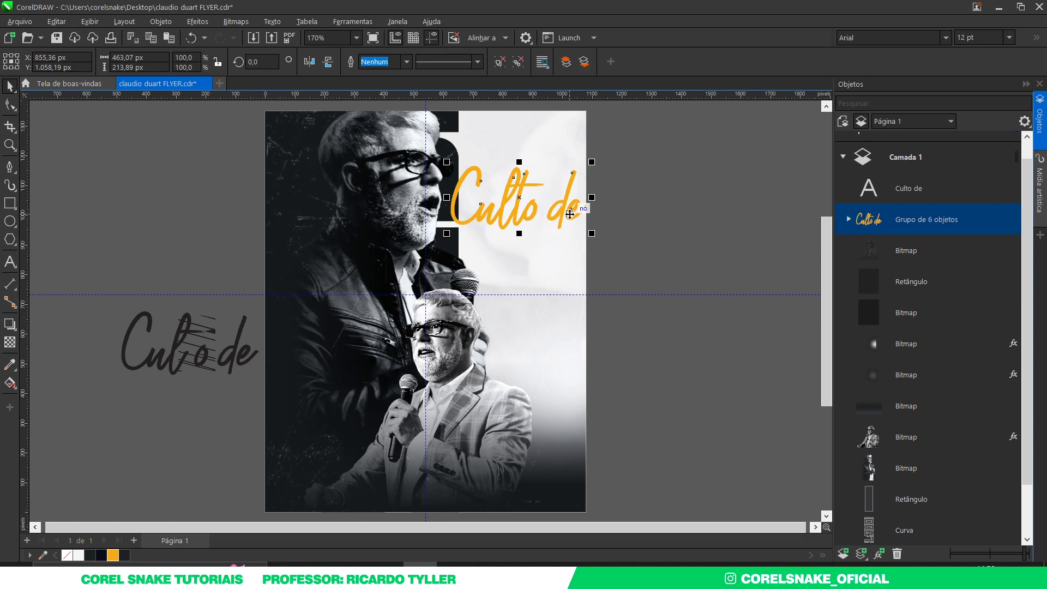
pyautogui.click(570, 214)
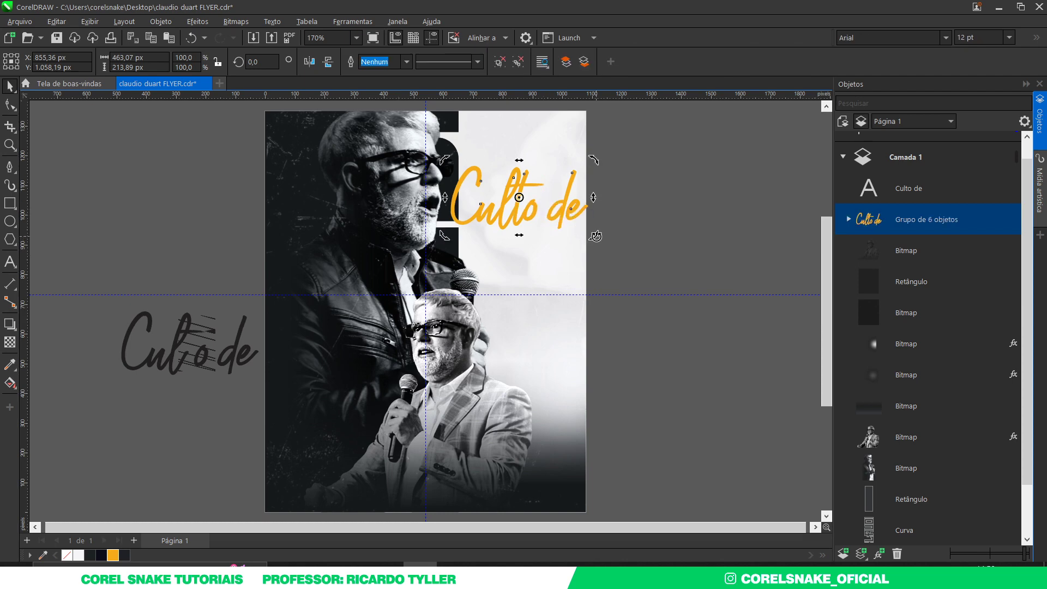
pyautogui.press('Escape')
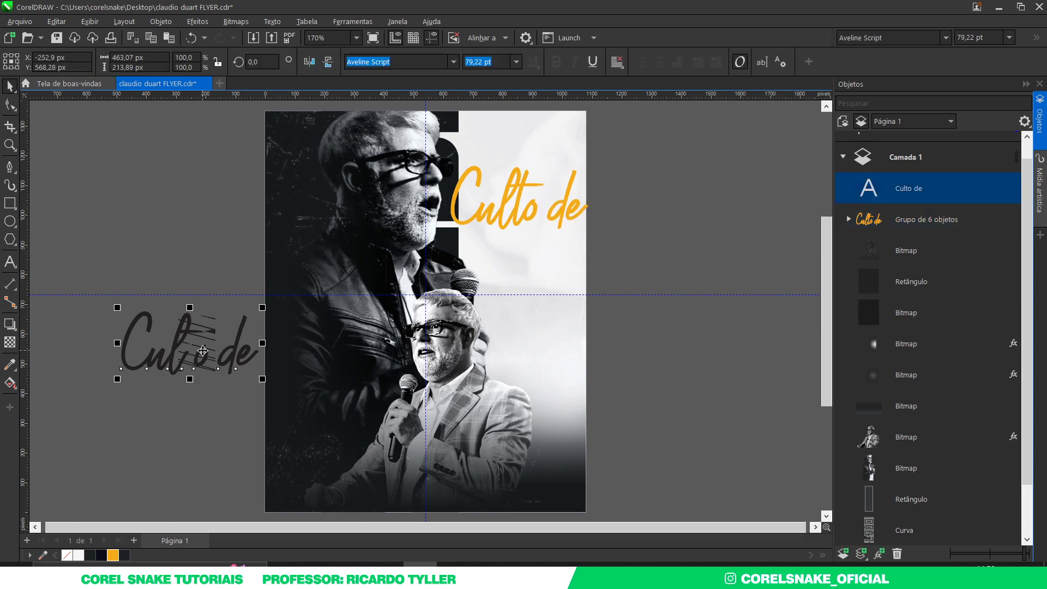
# Retype the dark 'Culto de' copy as 'Gratidão'
pyautogui.doubleClick(212, 355)
pyautogui.hotkey('ctrl', 'a')
pyautogui.write('G')
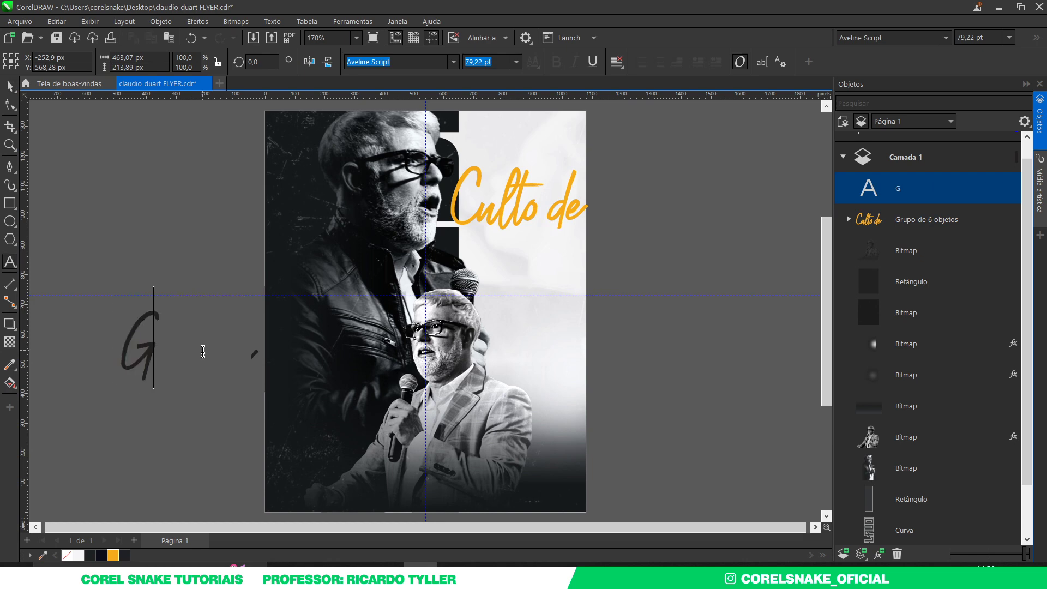
pyautogui.write('ra')
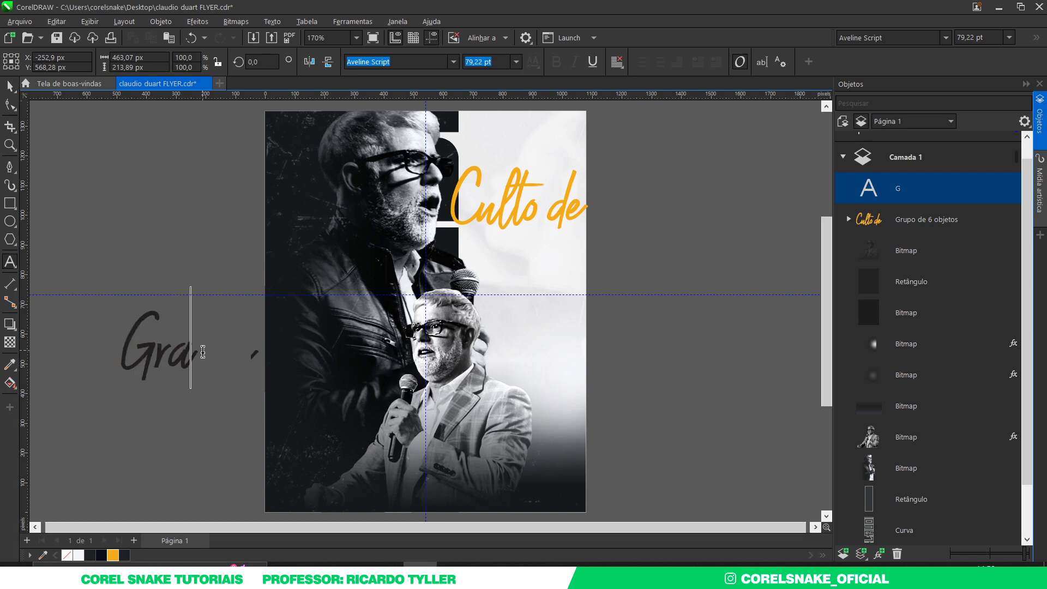
pyautogui.write('tidça')
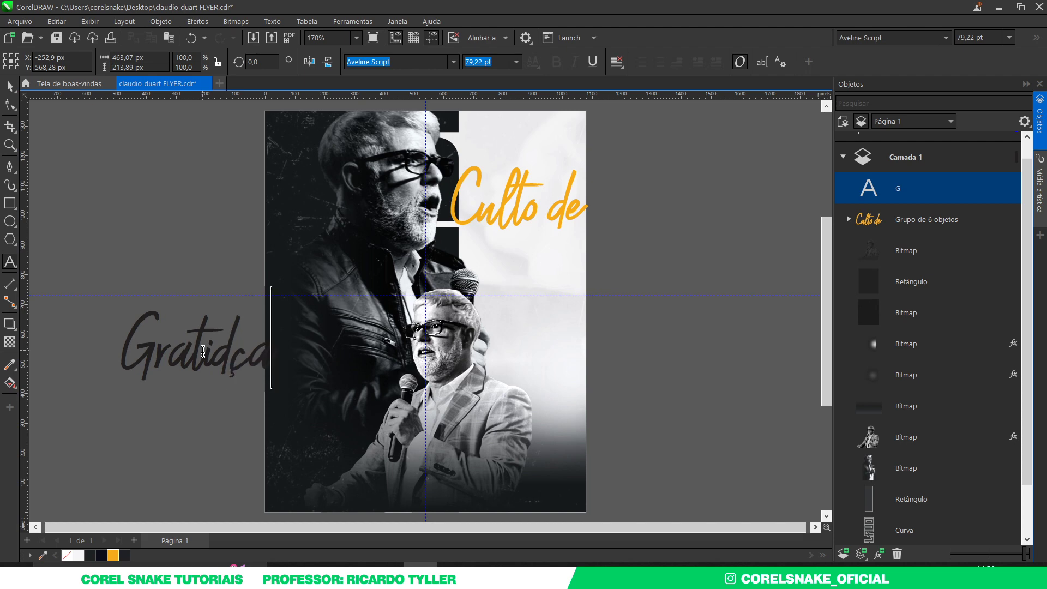
pyautogui.press('BackSpace')
pyautogui.press('BackSpace')
pyautogui.write('ã')
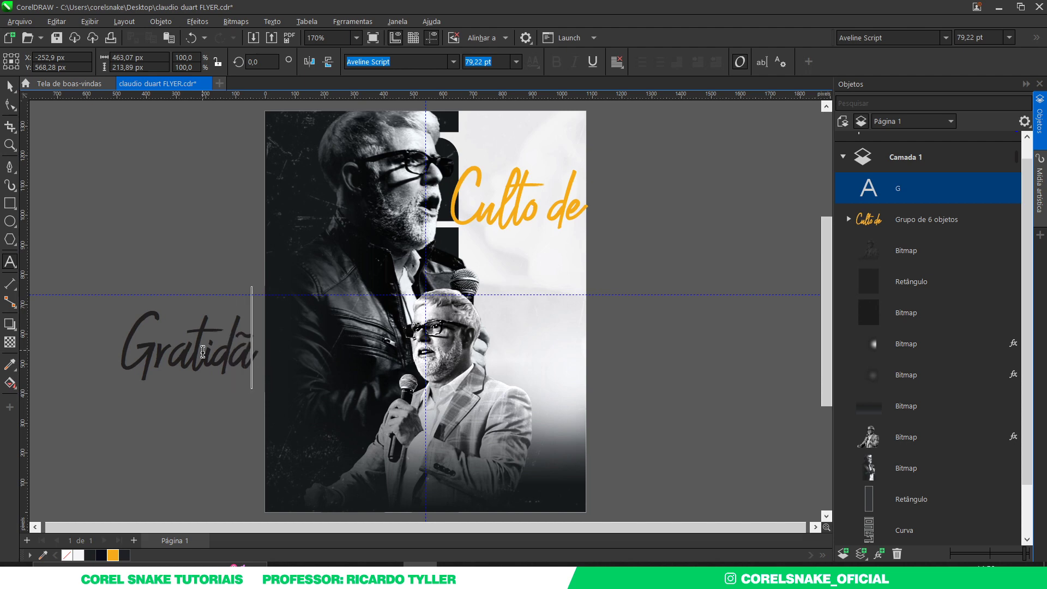
pyautogui.write('o')
pyautogui.press('Escape')
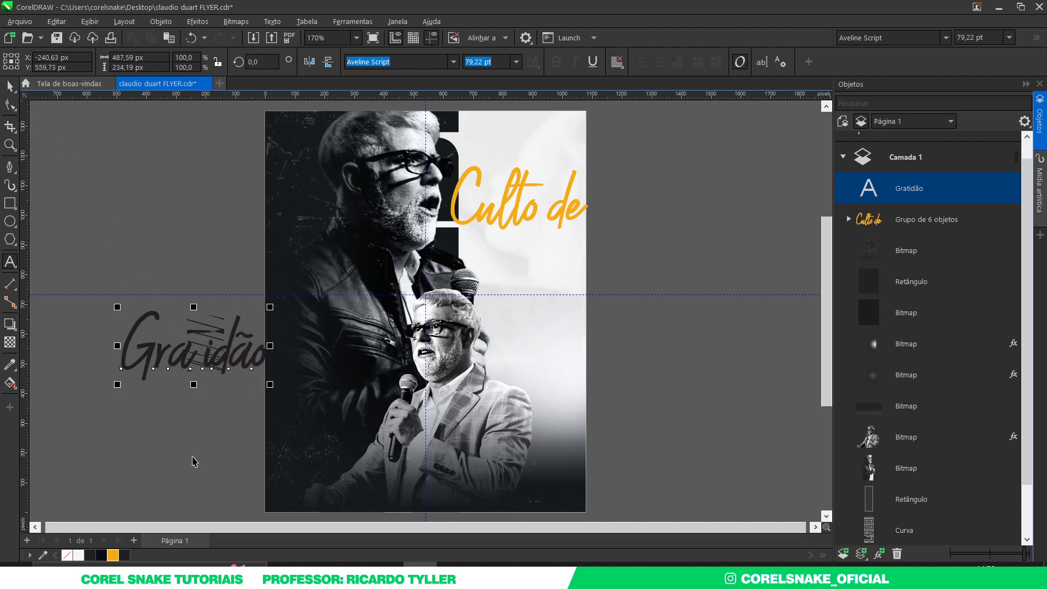
pyautogui.press('space')
# Move 'Gratidão' under the orange 'Culto de', convert it to curves, and shrink it slightly
pyautogui.click(233, 354)
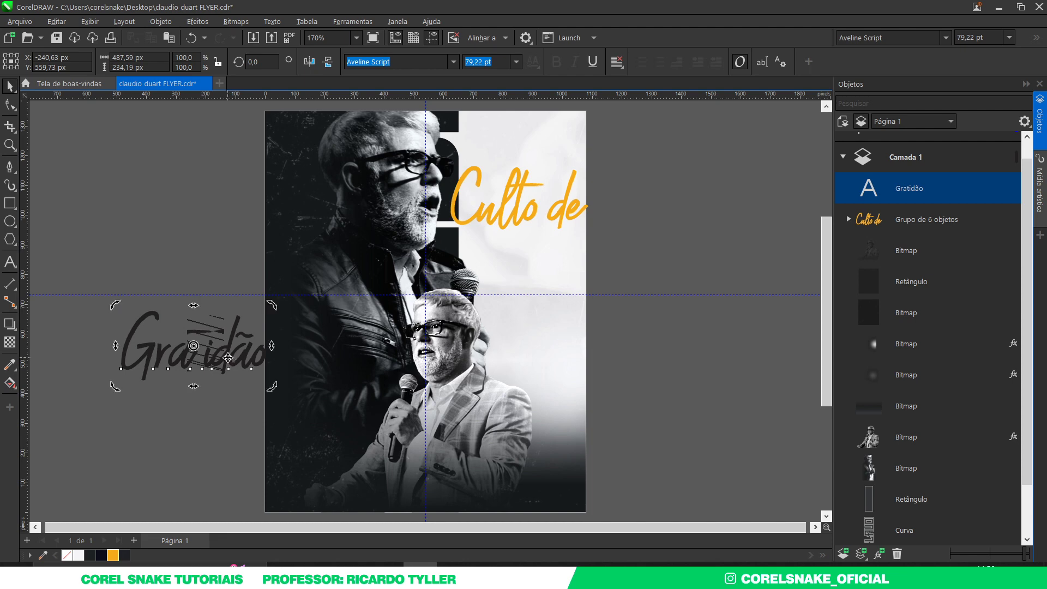
pyautogui.moveTo(228, 358); pyautogui.dragTo(545, 273)
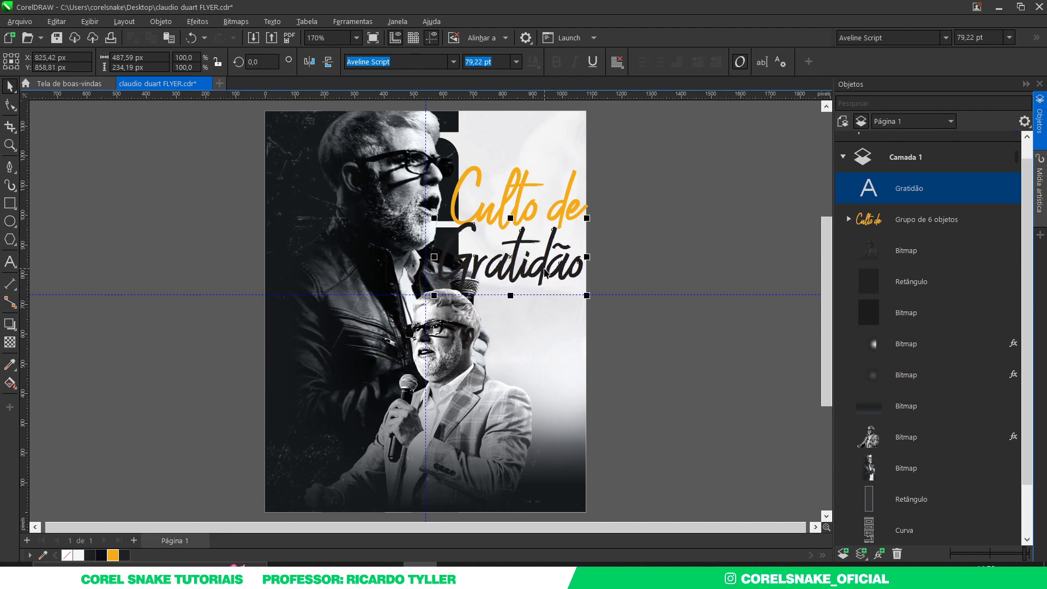
pyautogui.hotkey('ctrl', 'q')
pyautogui.moveTo(555, 262); pyautogui.dragTo(565, 245)
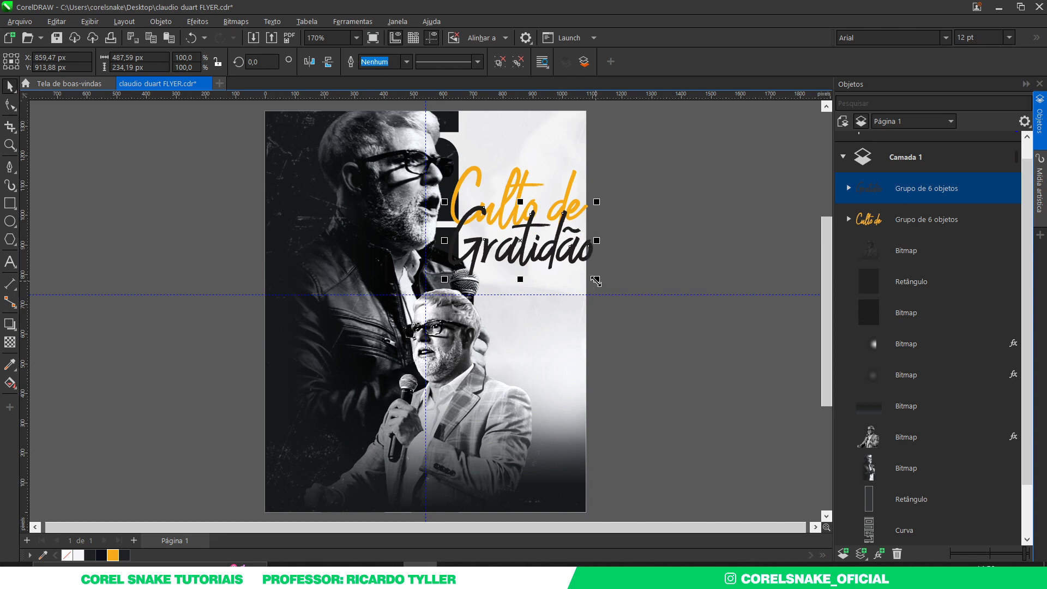
pyautogui.moveTo(596, 280); pyautogui.dragTo(584, 273)
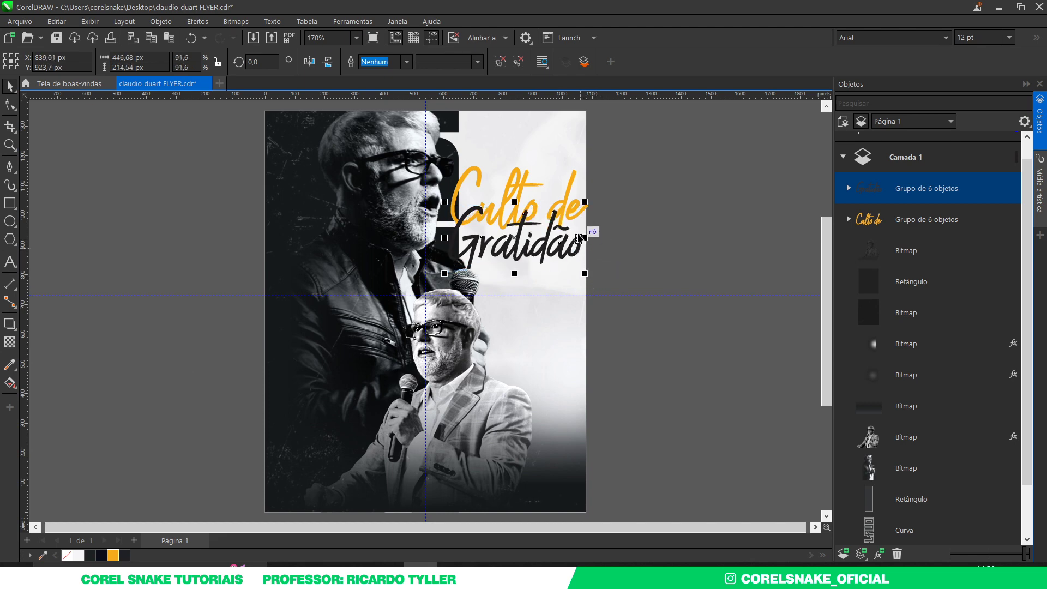
# Shrink both title lines together, tilt them about 5.3°, and nudge them up and right
pyautogui.keyDown('shift'); pyautogui.click(568, 187); pyautogui.keyUp('shift')
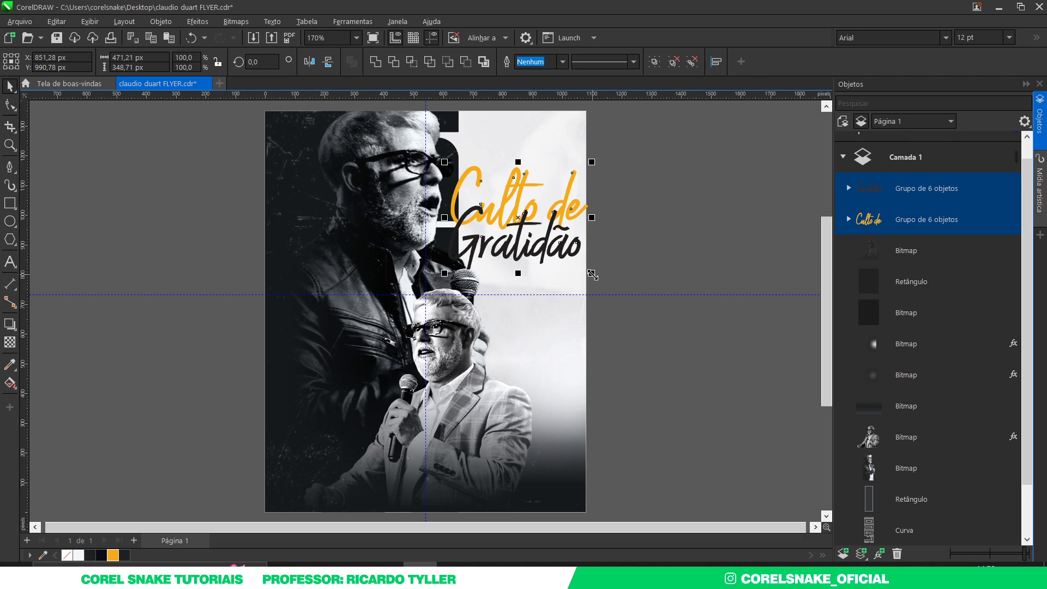
pyautogui.moveTo(591, 275); pyautogui.dragTo(583, 268)
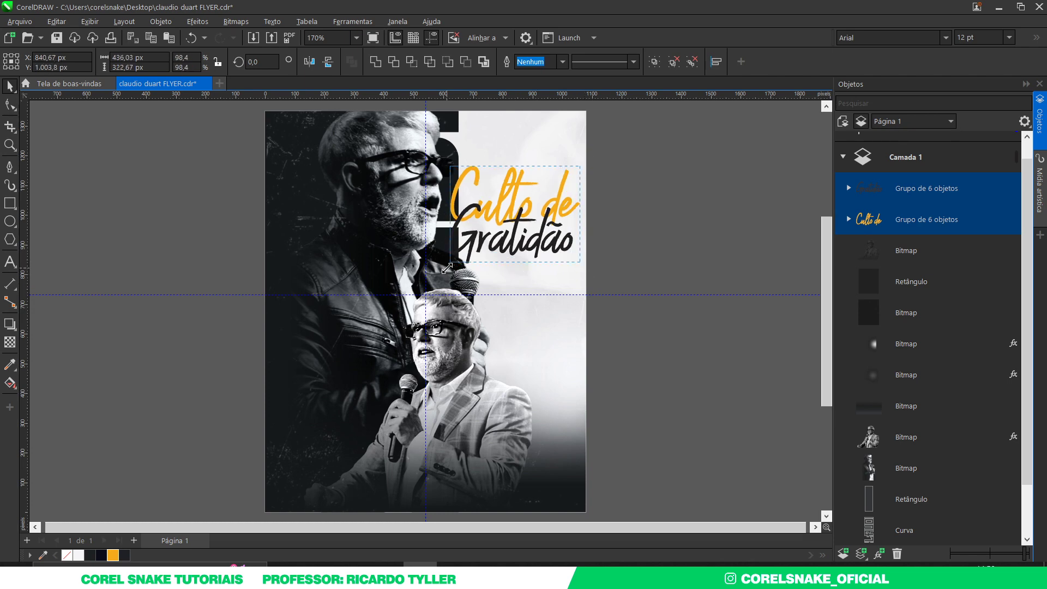
pyautogui.moveTo(445, 269); pyautogui.dragTo(451, 264)
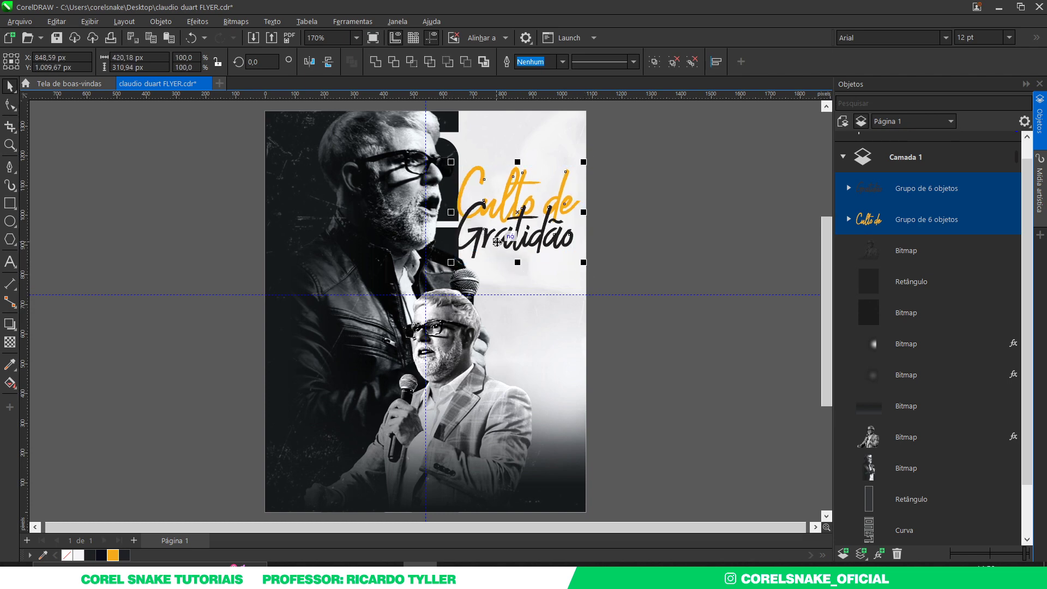
pyautogui.click(513, 238)
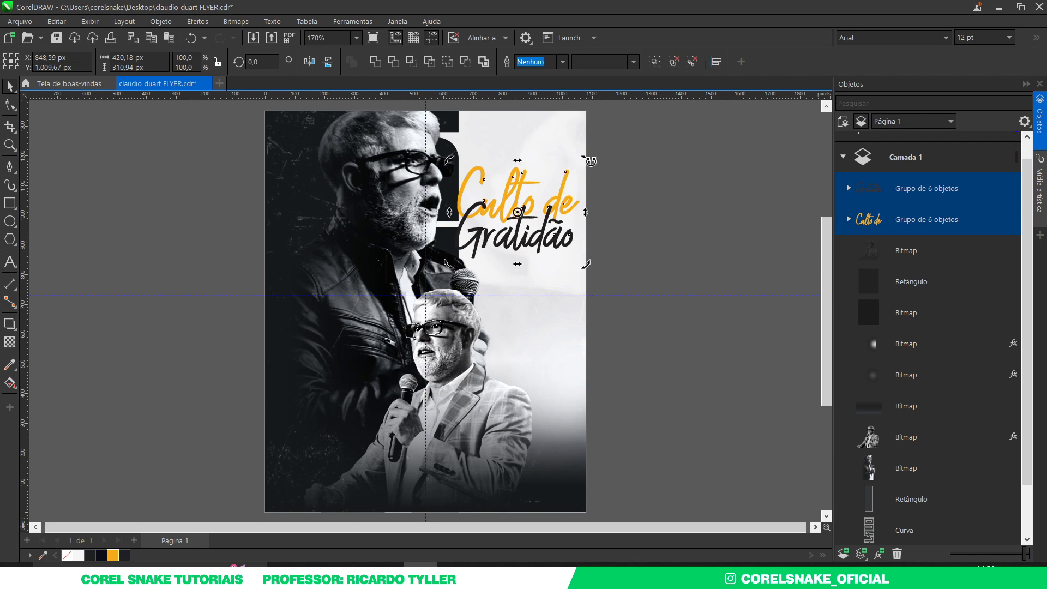
pyautogui.moveTo(591, 161); pyautogui.dragTo(597, 146)
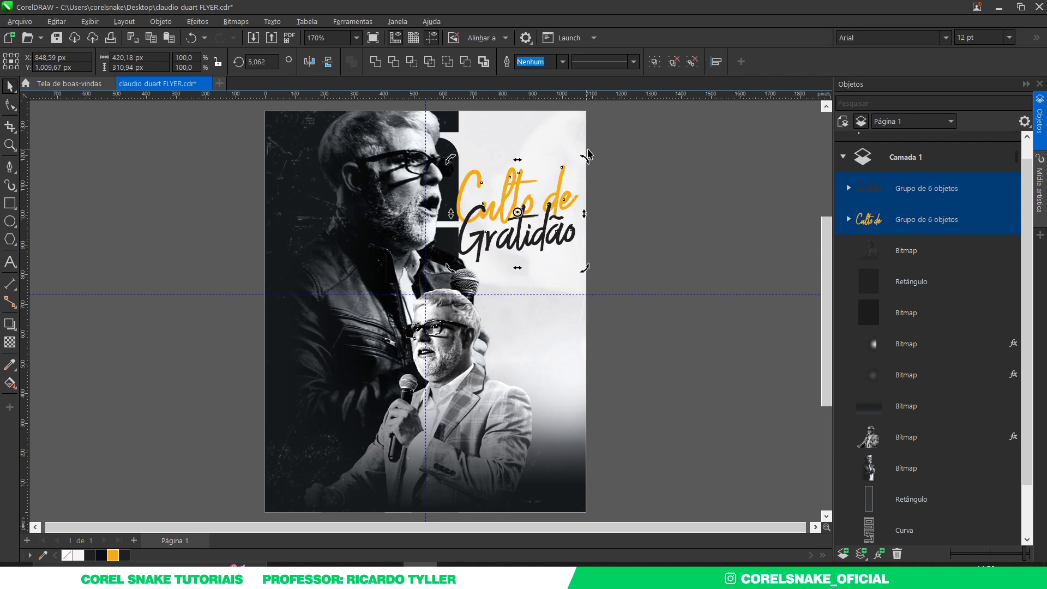
pyautogui.click(555, 233)
pyautogui.moveTo(544, 232); pyautogui.dragTo(550, 229)
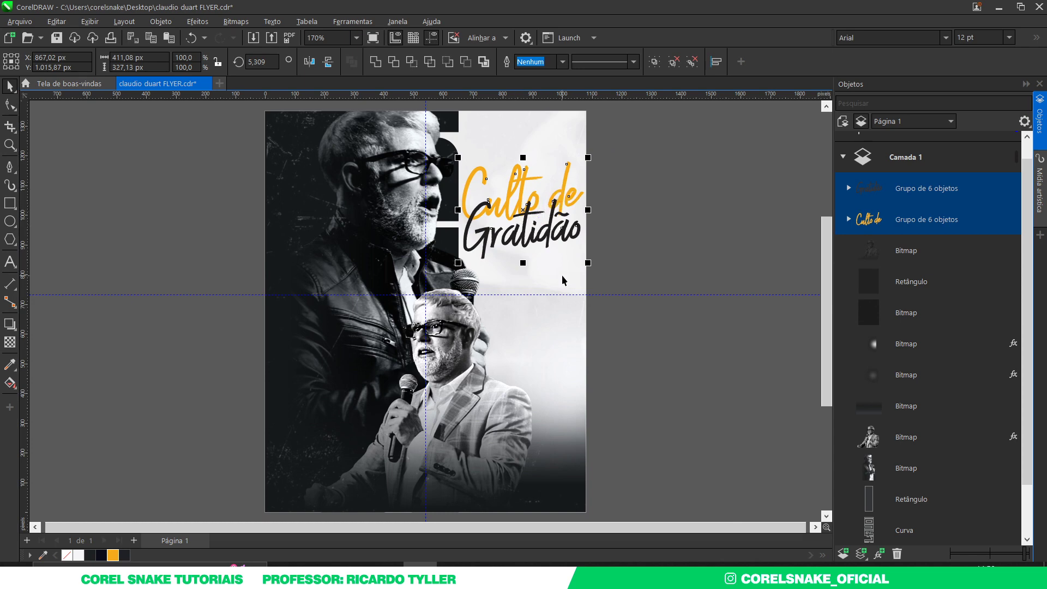
pyautogui.click(641, 234)
pyautogui.click(521, 233)
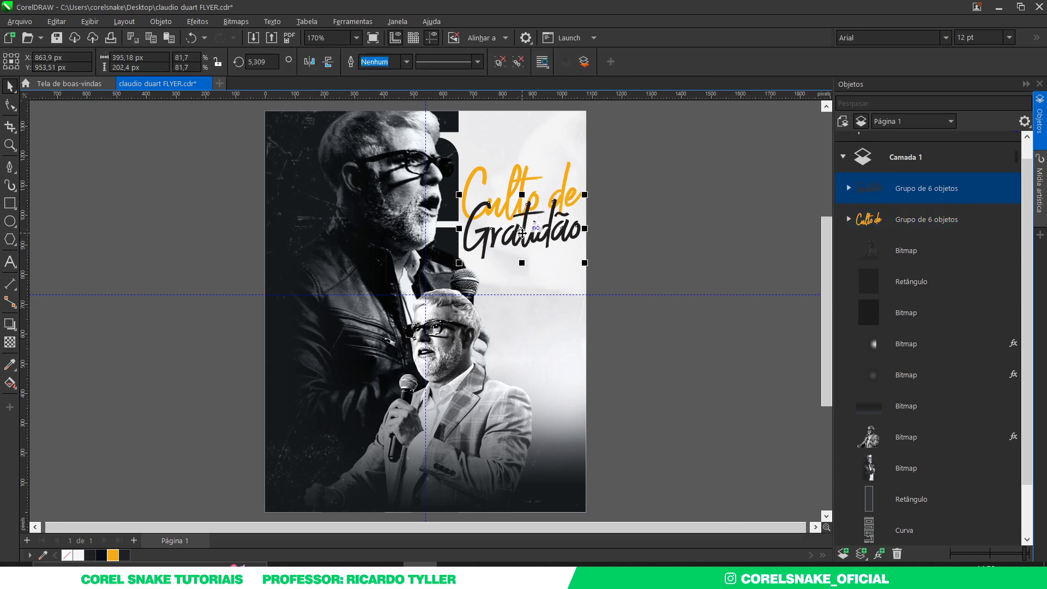
pyautogui.click(89, 252)
pyautogui.click(10, 262)
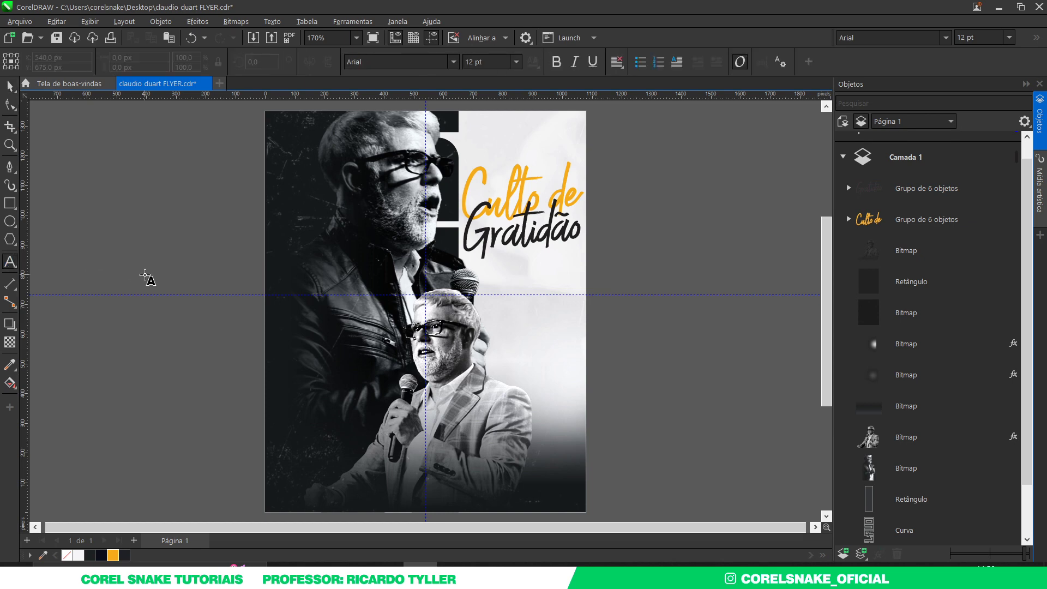
pyautogui.click(145, 278)
pyautogui.write('Claudi')
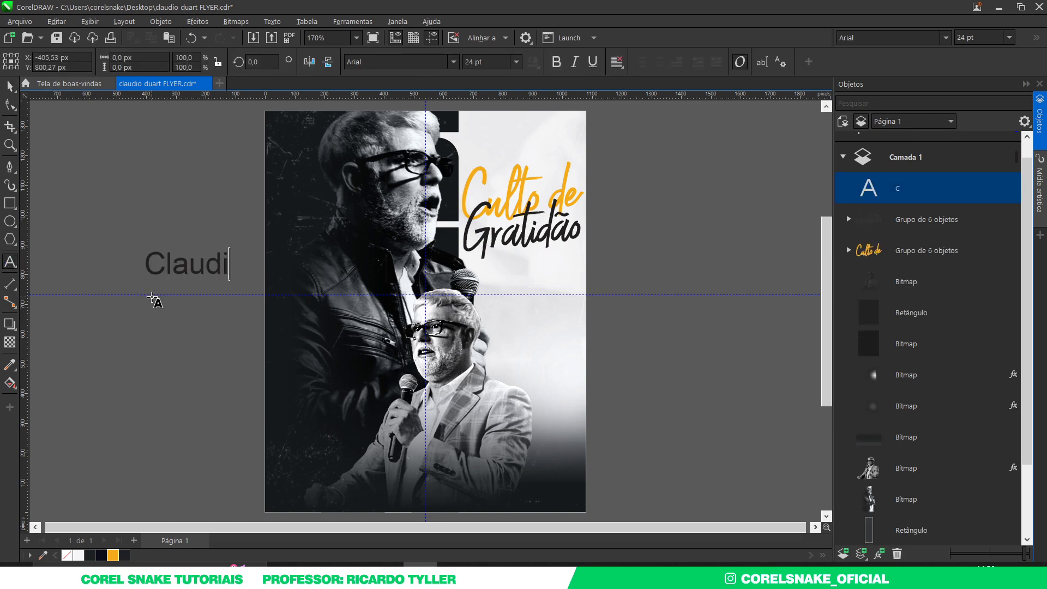
pyautogui.write('o duarte')
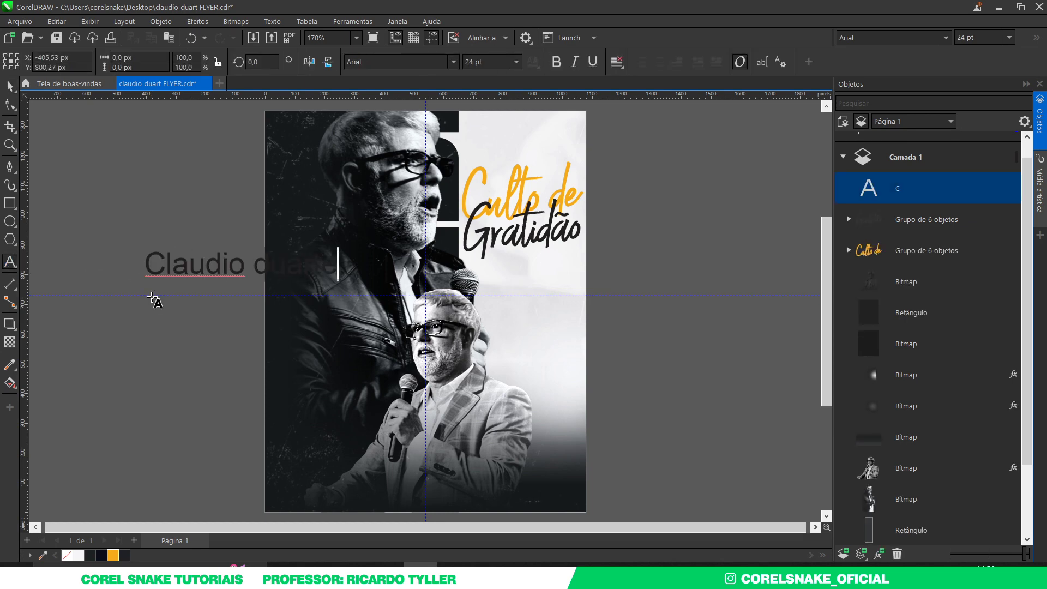
pyautogui.click(269, 264)
pyautogui.press('BackSpace')
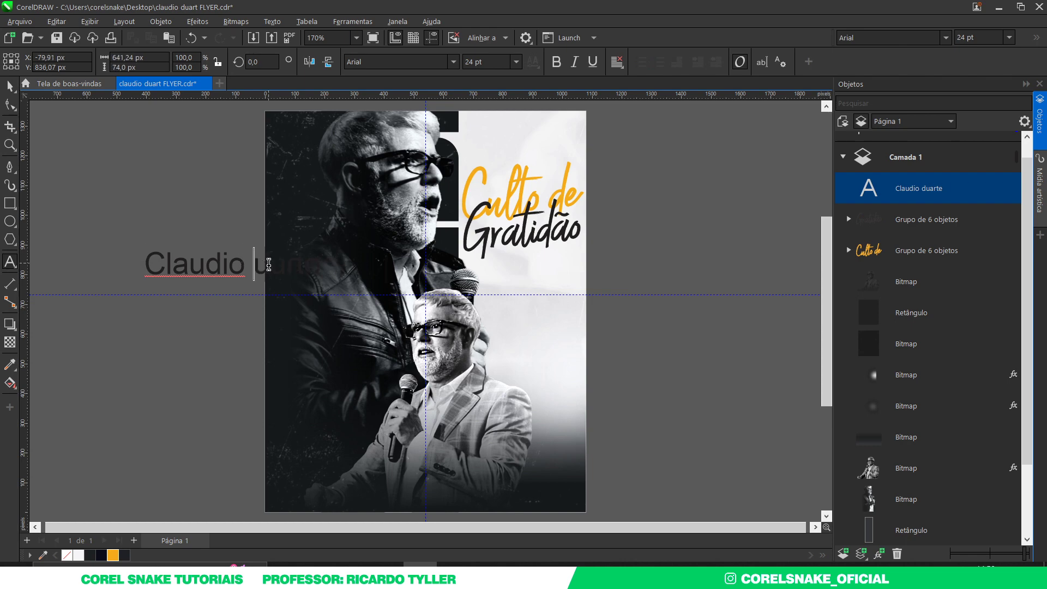
pyautogui.write('D')
pyautogui.click(9, 86)
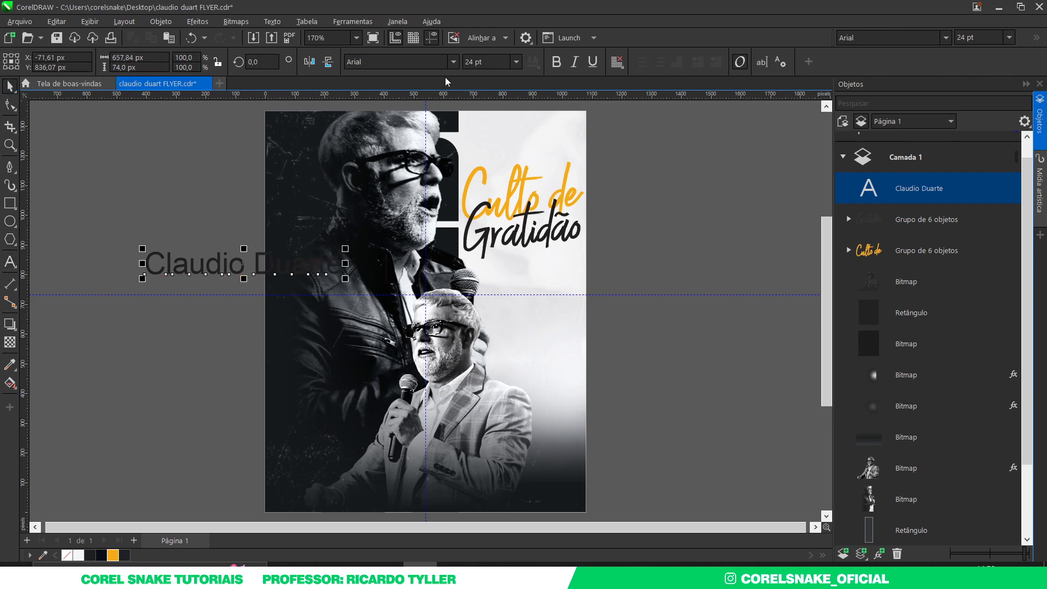
# Set 'Claudio Duarte' in Aveline Script as curves, placed and tilted beneath 'Gratidão'
pyautogui.click(453, 62)
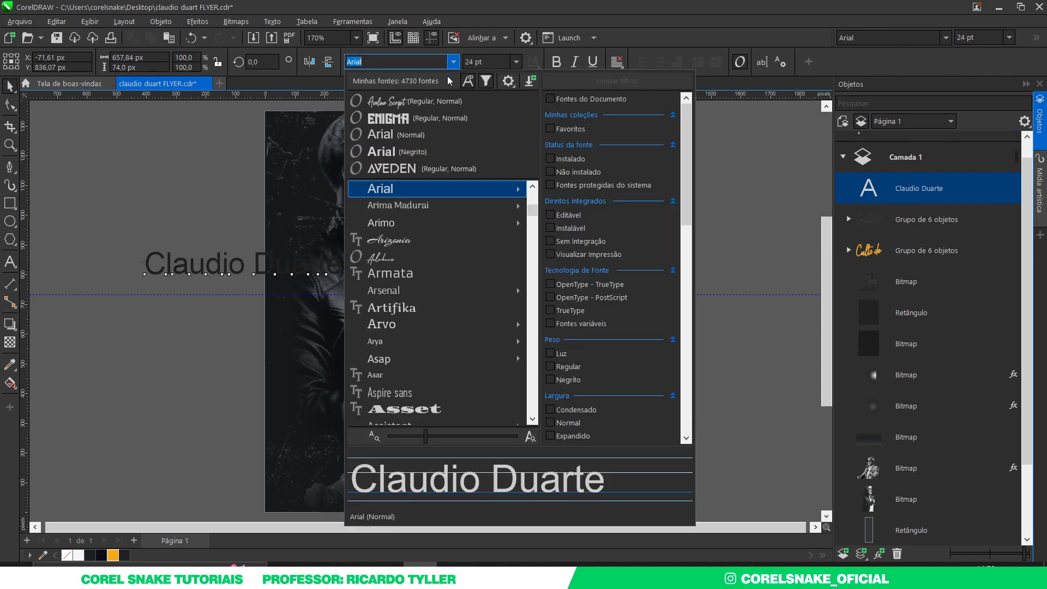
pyautogui.click(419, 104)
pyautogui.hotkey('ctrl', 'q')
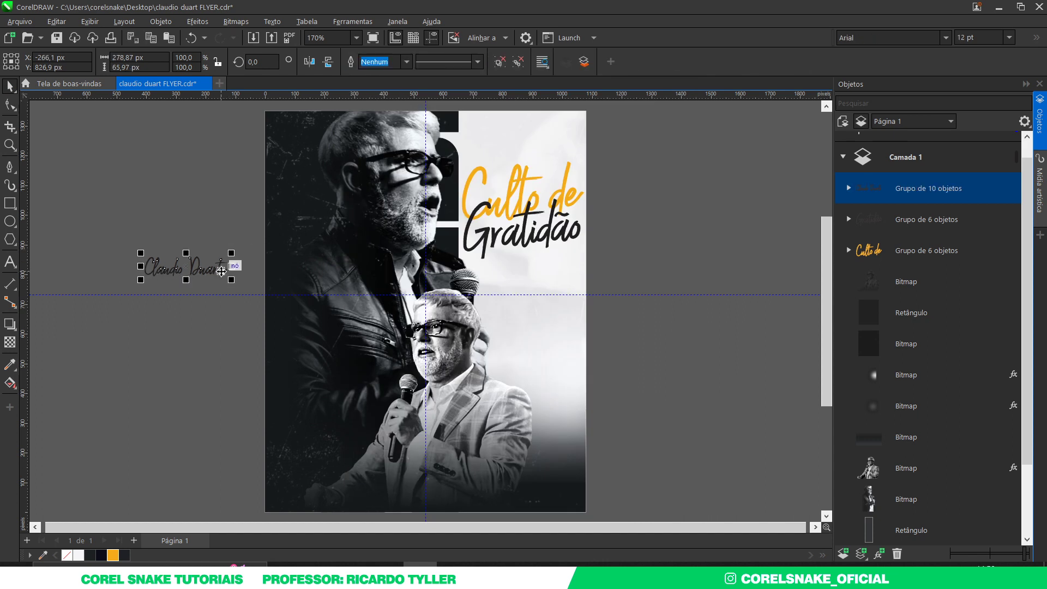
pyautogui.moveTo(221, 268)
pyautogui.mouseDown()
pyautogui.moveTo(567, 270)
pyautogui.moveTo(569, 281)
pyautogui.moveTo(572, 263)
pyautogui.mouseUp()
pyautogui.click(560, 272)
pyautogui.click(623, 233)
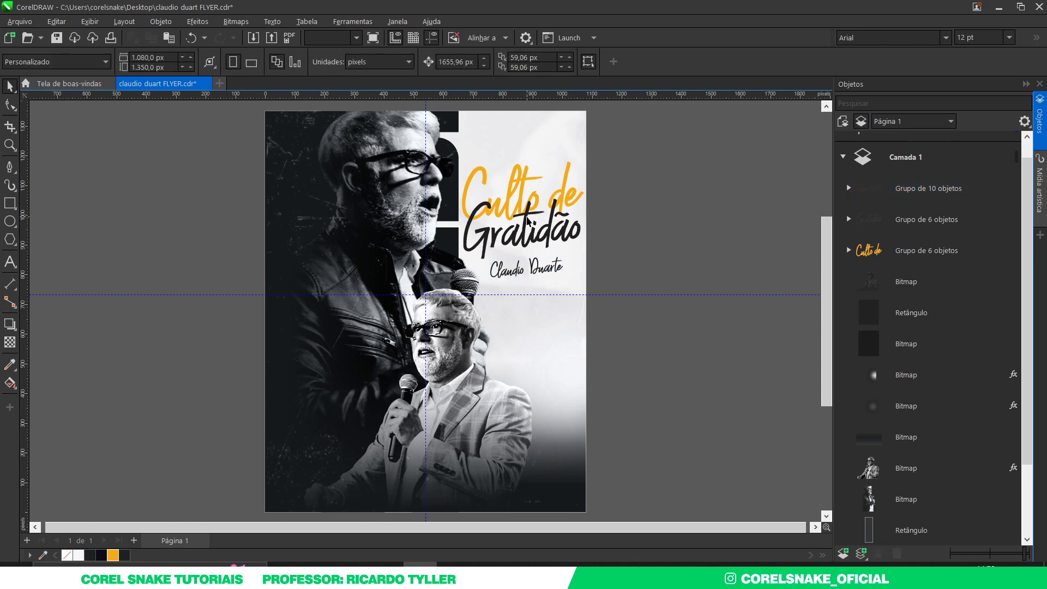
pyautogui.click(530, 218)
# Keep pixels as the units and add a test text 'sds' off the page
pyautogui.click(190, 140)
pyautogui.click(379, 62)
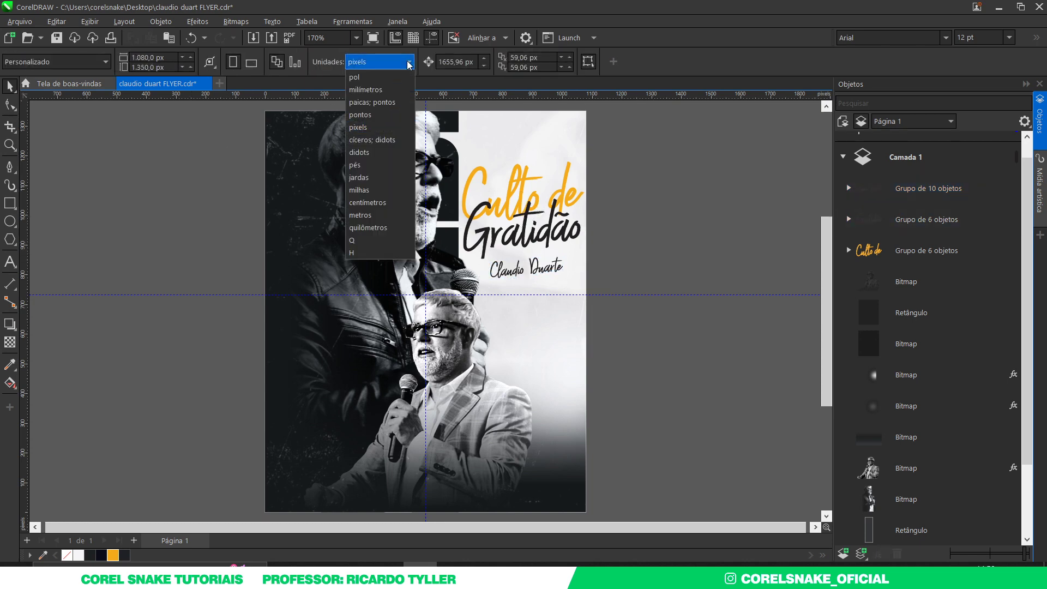
pyautogui.click(99, 238)
pyautogui.click(10, 261)
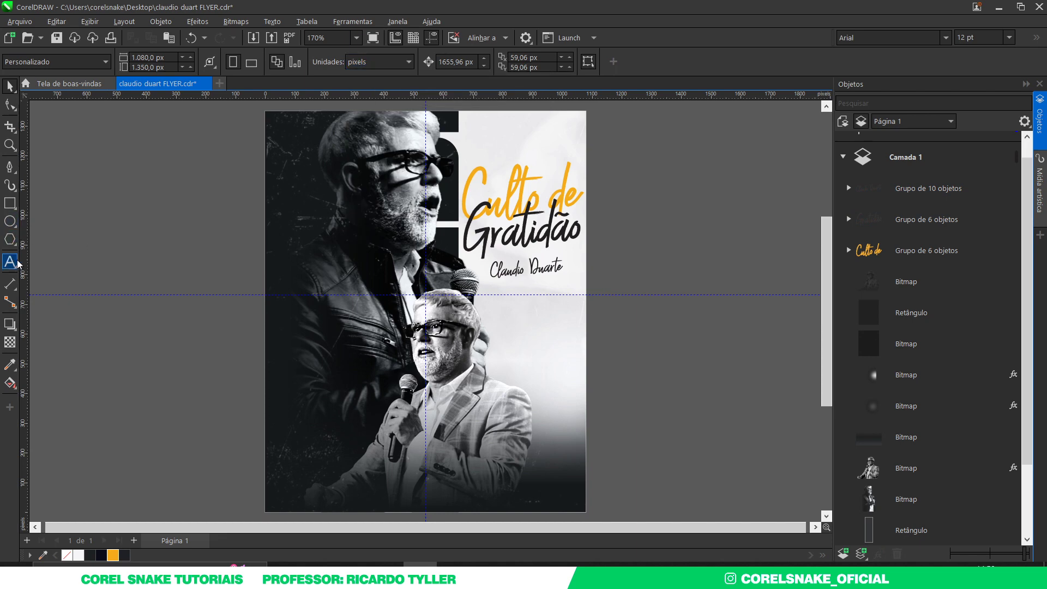
pyautogui.click(153, 261)
pyautogui.write('sds')
pyautogui.click(10, 85)
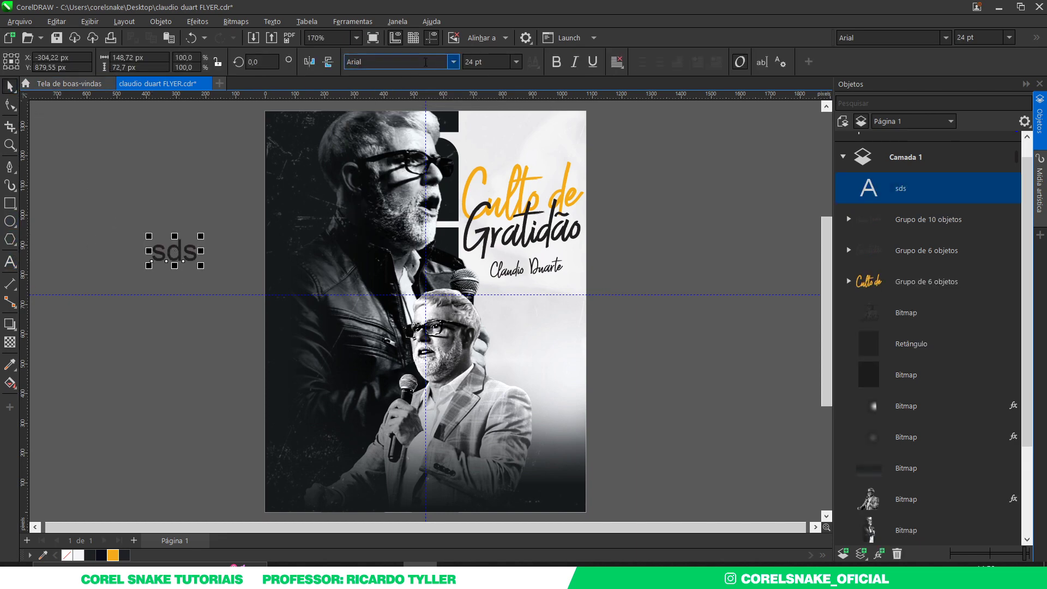
# Try Aveline Script on the 'sds' test text, then delete it
pyautogui.click(454, 62)
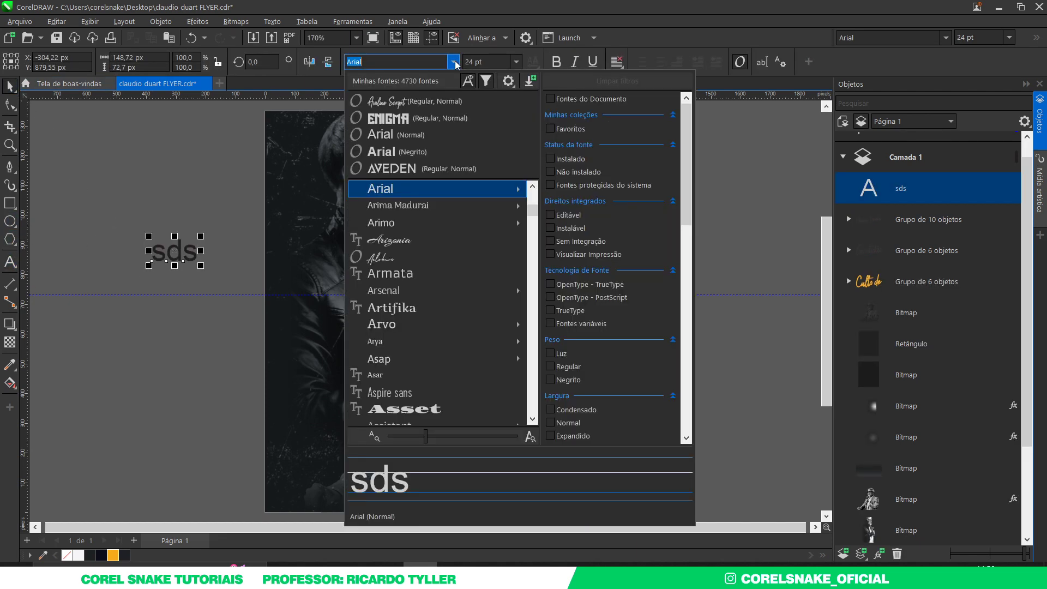
pyautogui.click(403, 102)
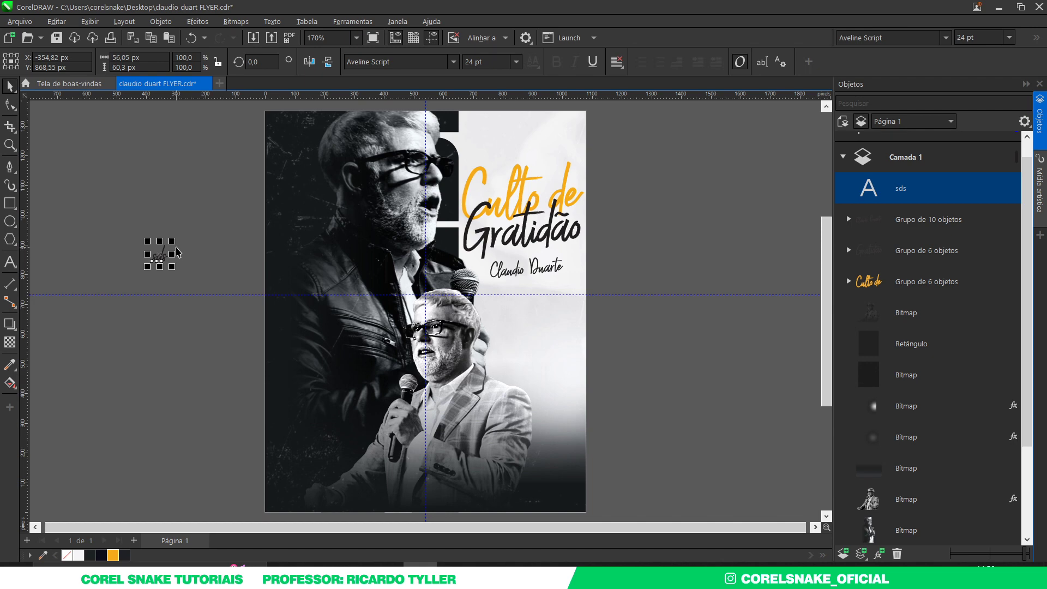
pyautogui.press('Delete')
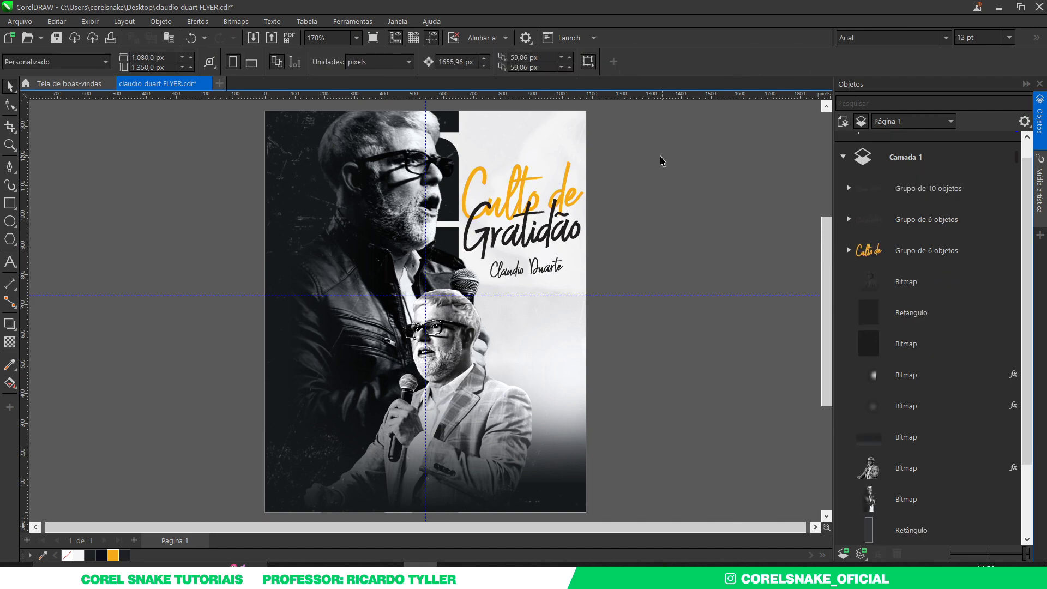
# Move 'Claudio Duarte' up slightly
pyautogui.moveTo(605, 154); pyautogui.dragTo(453, 284)
pyautogui.click(589, 267)
pyautogui.moveTo(537, 274); pyautogui.dragTo(537, 269)
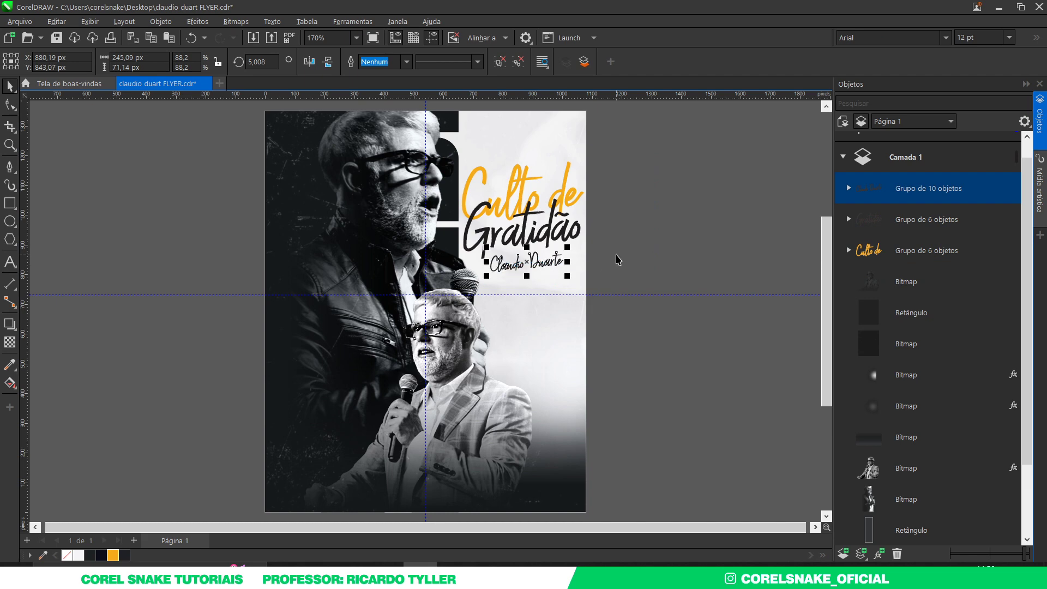
pyautogui.click(588, 268)
# Tilt the orange 'Culto de' line further, to about 7.8°
pyautogui.moveTo(458, 260); pyautogui.dragTo(458, 261)
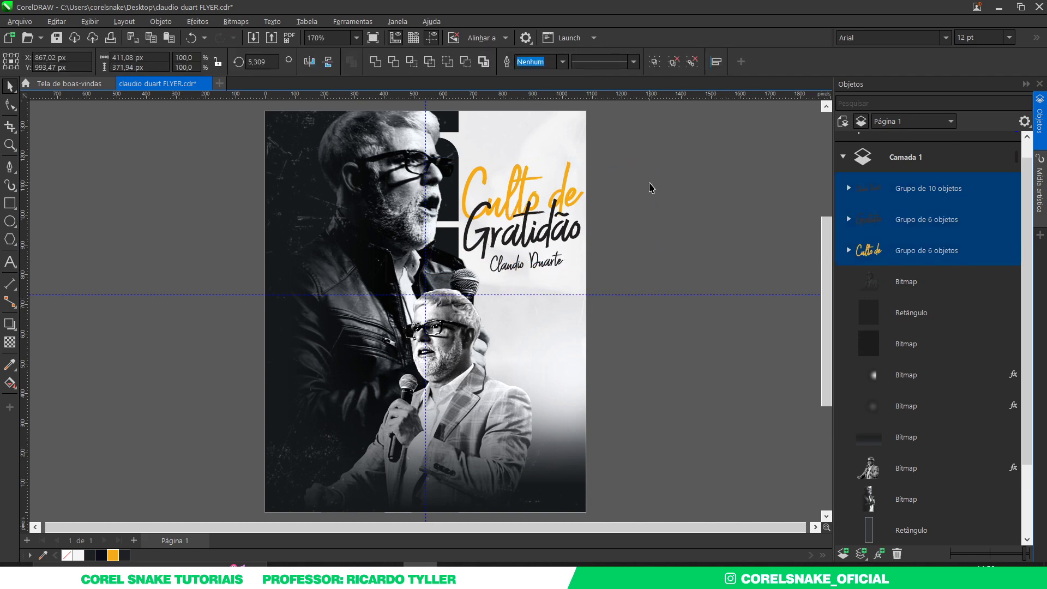
pyautogui.click(567, 173)
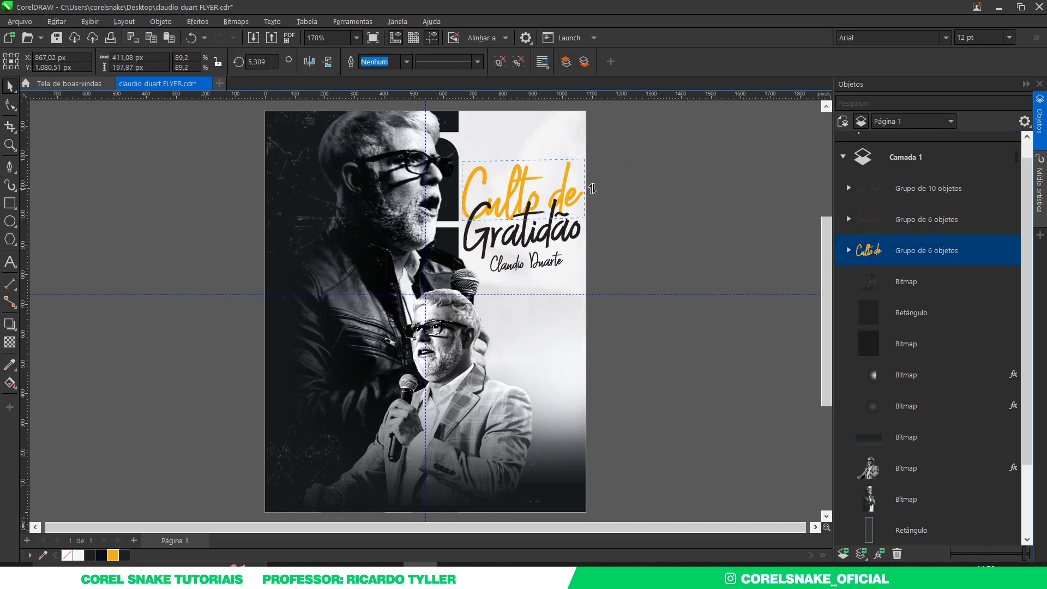
pyautogui.moveTo(590, 194); pyautogui.dragTo(596, 201)
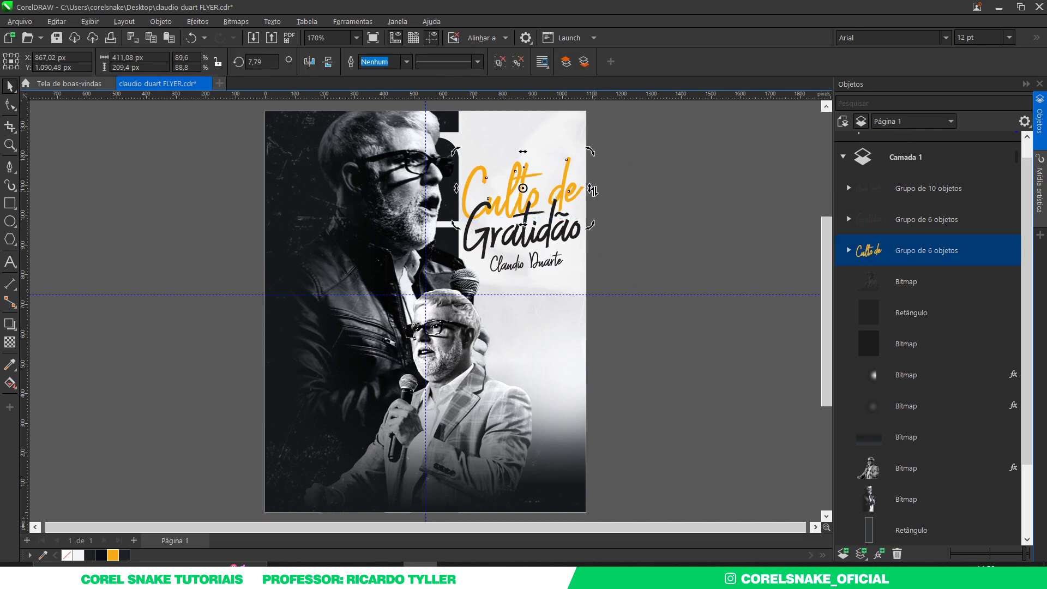
pyautogui.click(666, 205)
# Add a bold Arial '25,Dez' date at the page's lower left at about half size
pyautogui.click(10, 262)
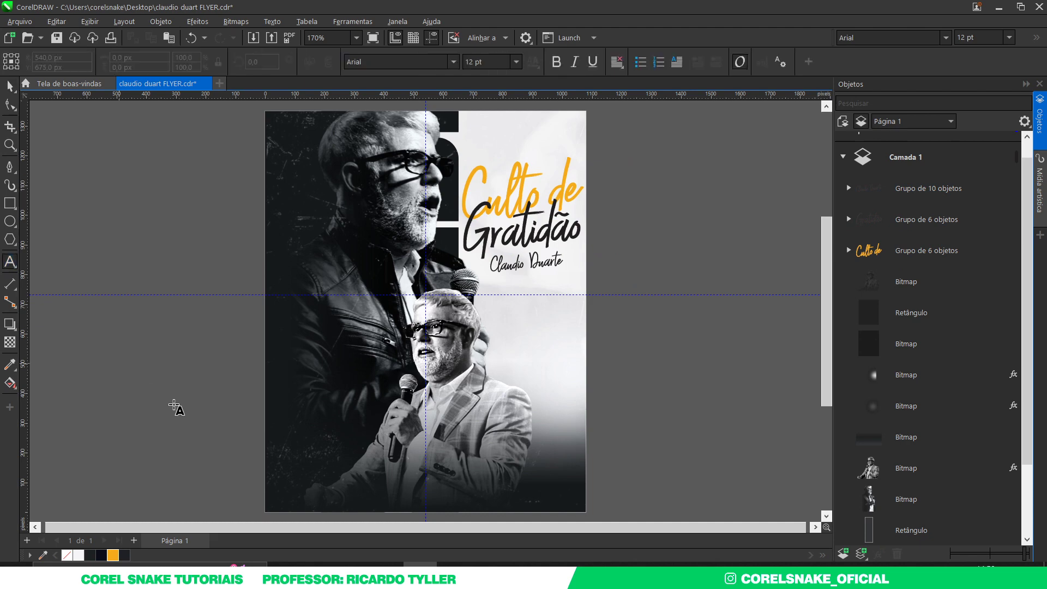
pyautogui.click(196, 411)
pyautogui.write('2')
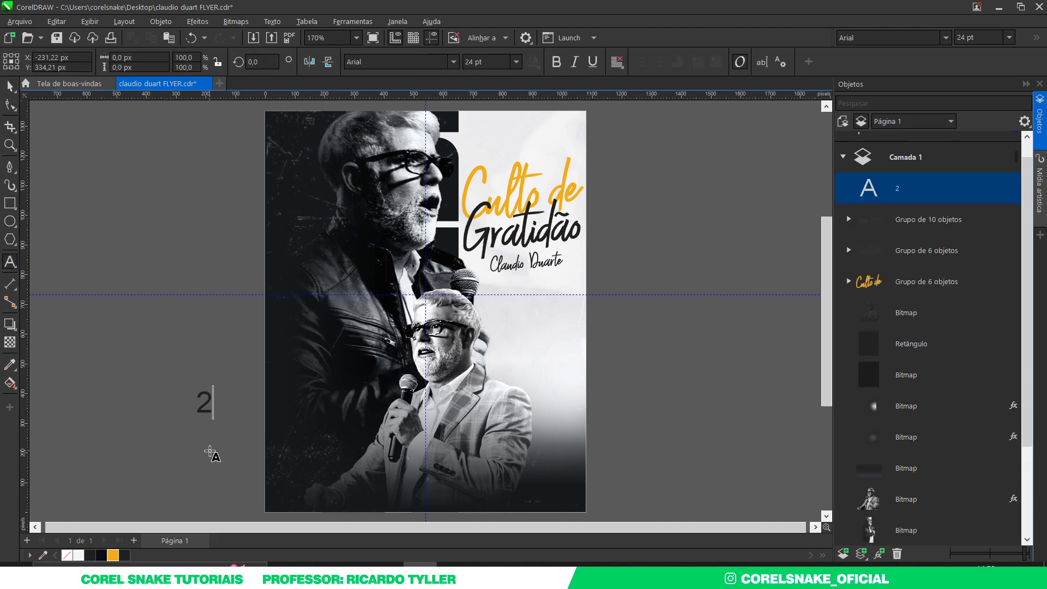
pyautogui.write('5,D')
pyautogui.write('ez')
pyautogui.press('Escape')
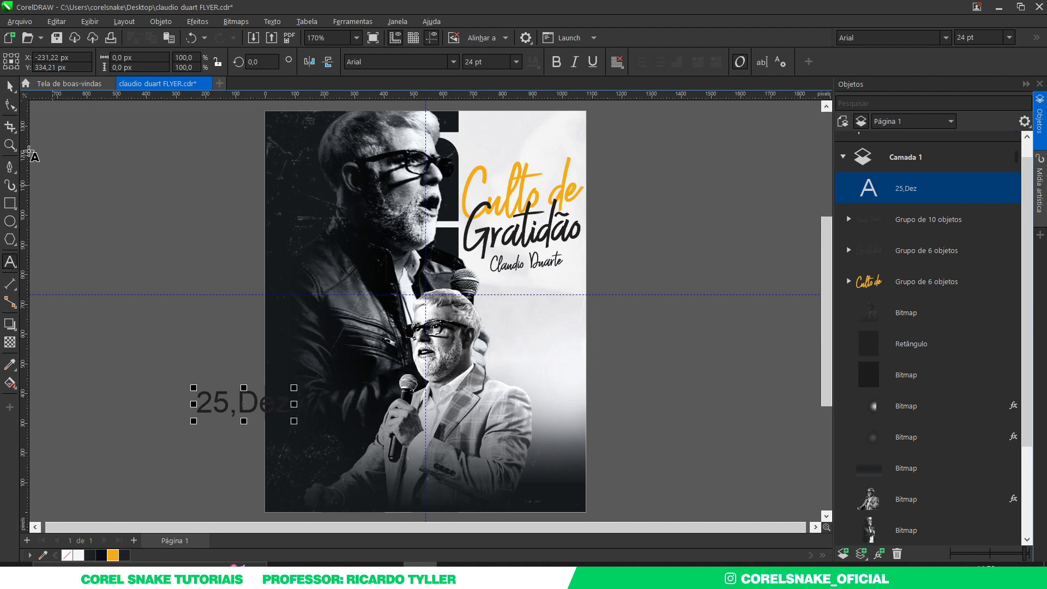
pyautogui.click(10, 86)
pyautogui.click(453, 61)
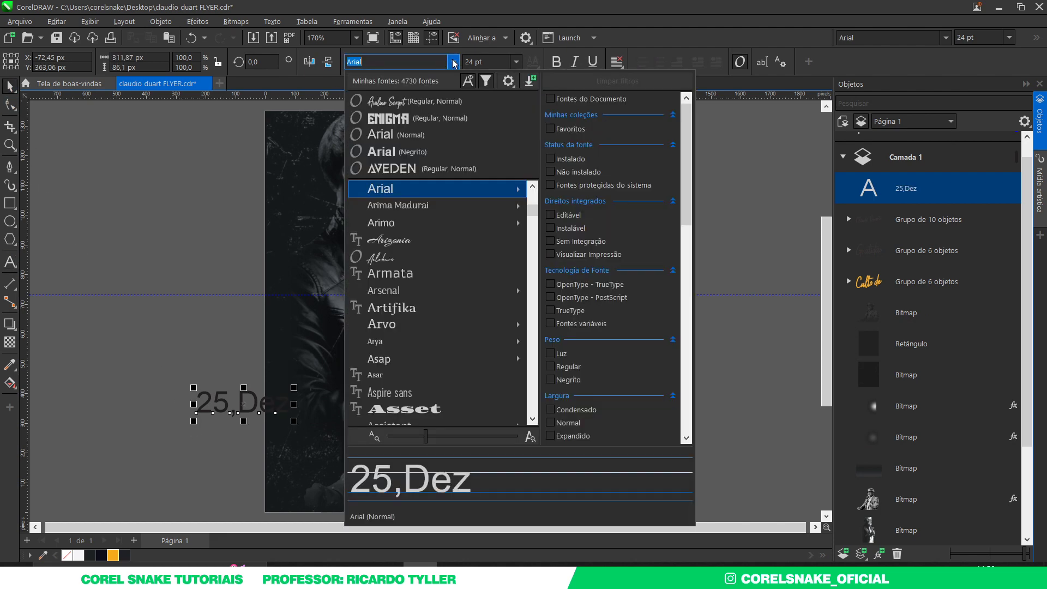
pyautogui.click(411, 152)
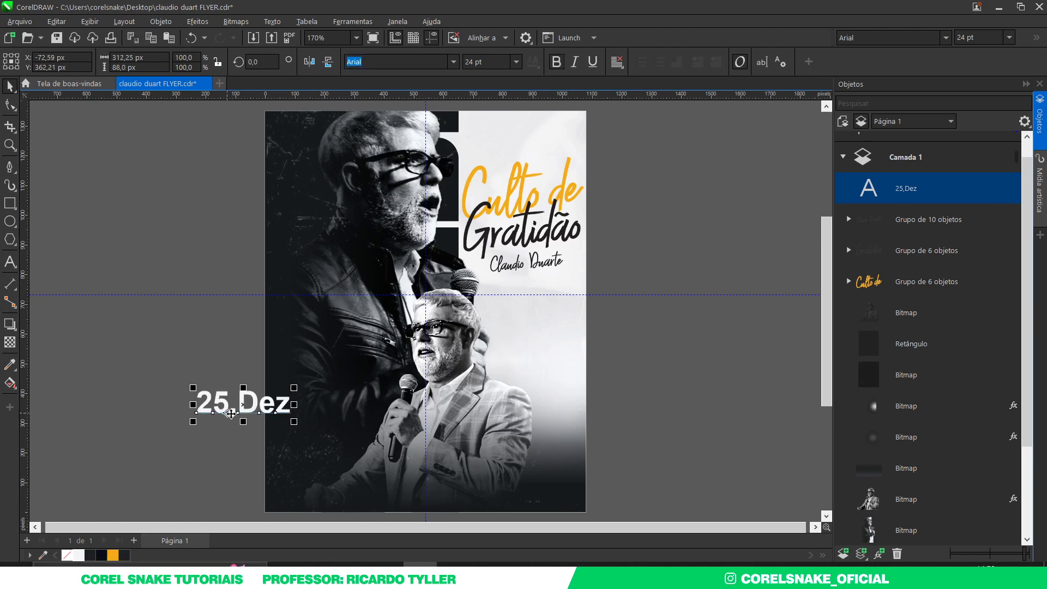
pyautogui.moveTo(231, 414); pyautogui.dragTo(337, 428)
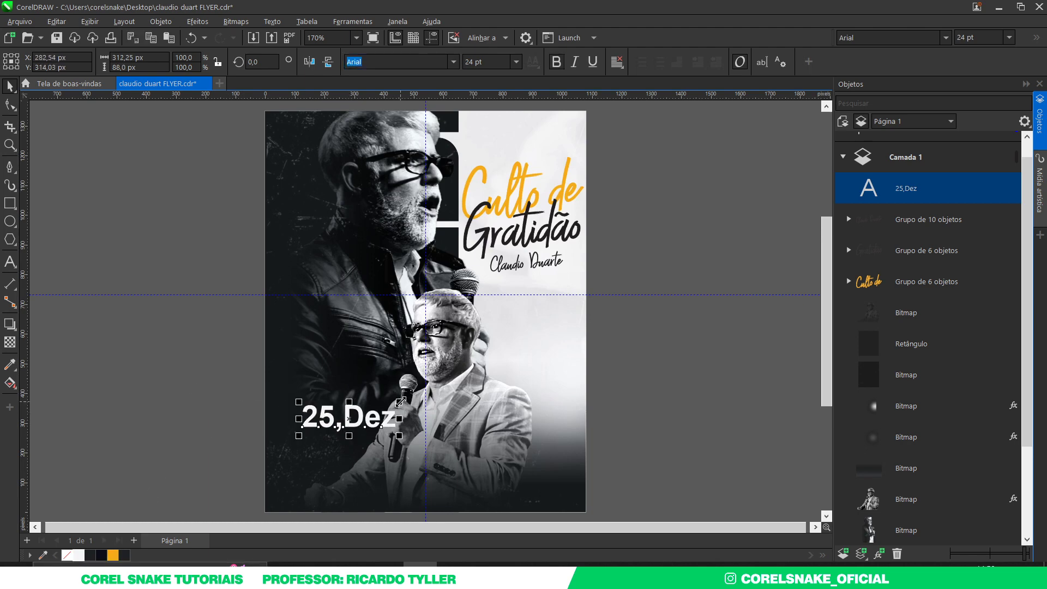
pyautogui.moveTo(400, 402)
pyautogui.mouseDown()
pyautogui.moveTo(348, 416)
pyautogui.moveTo(384, 432)
pyautogui.mouseUp()
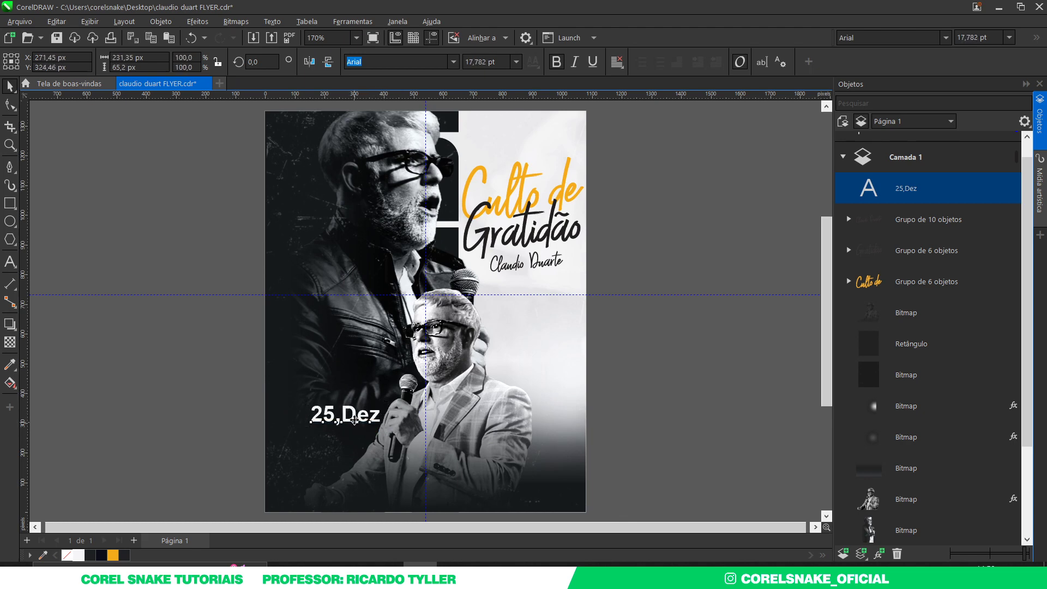
# Change the date's comma to a period so it reads '25.Dez'
pyautogui.doubleClick(338, 418)
pyautogui.press('BackSpace')
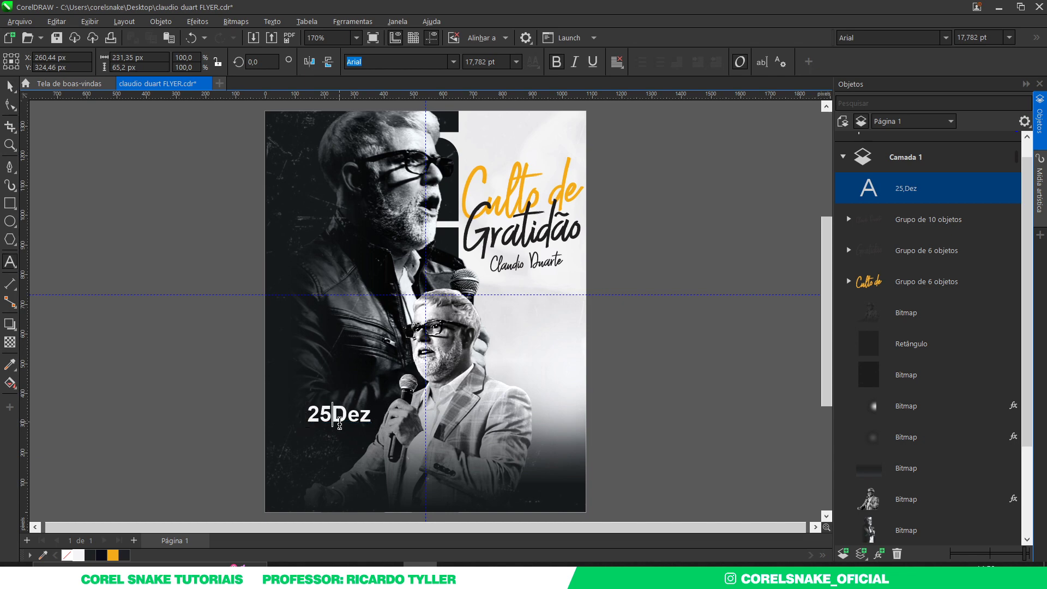
pyautogui.write('.')
pyautogui.click(10, 85)
# Add a smaller regular-weight Arial 'Terça-Feira' line copied directly below the date
pyautogui.moveTo(346, 415); pyautogui.dragTo(347, 435)
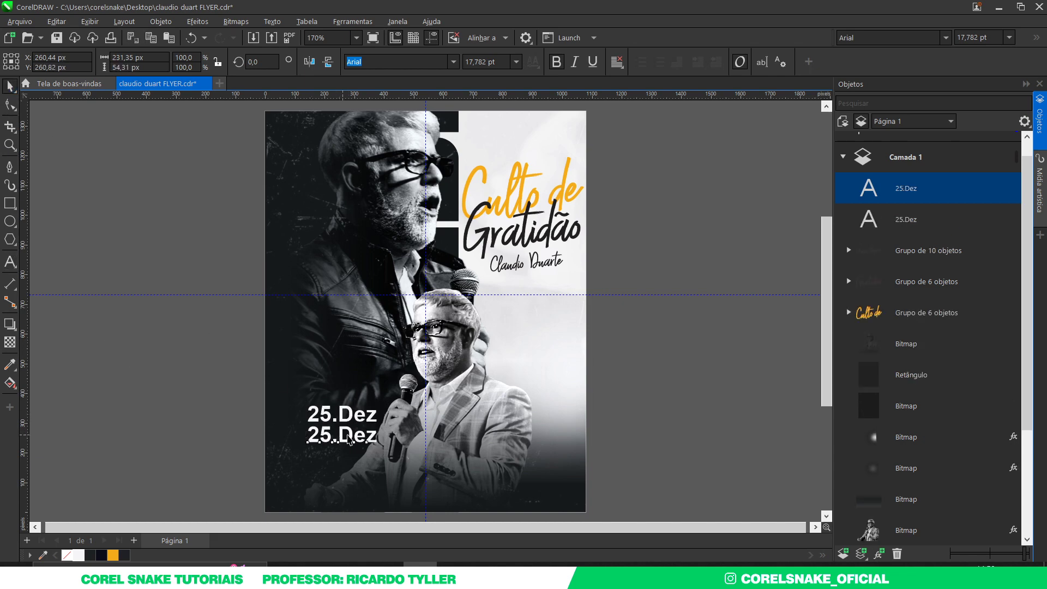
pyautogui.doubleClick(348, 434)
pyautogui.hotkey('ctrl', 'a')
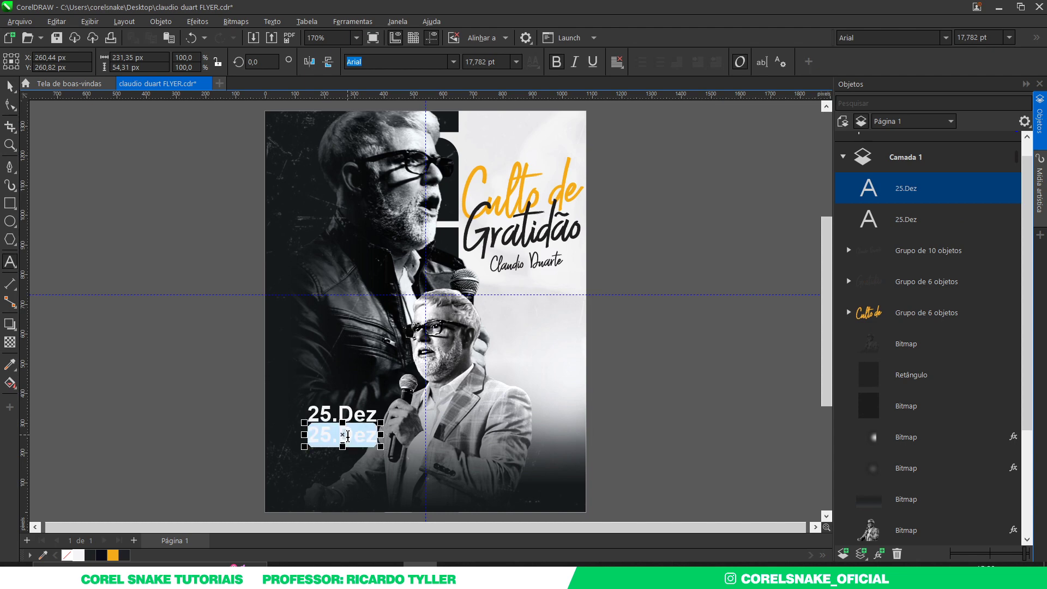
pyautogui.write('Ter')
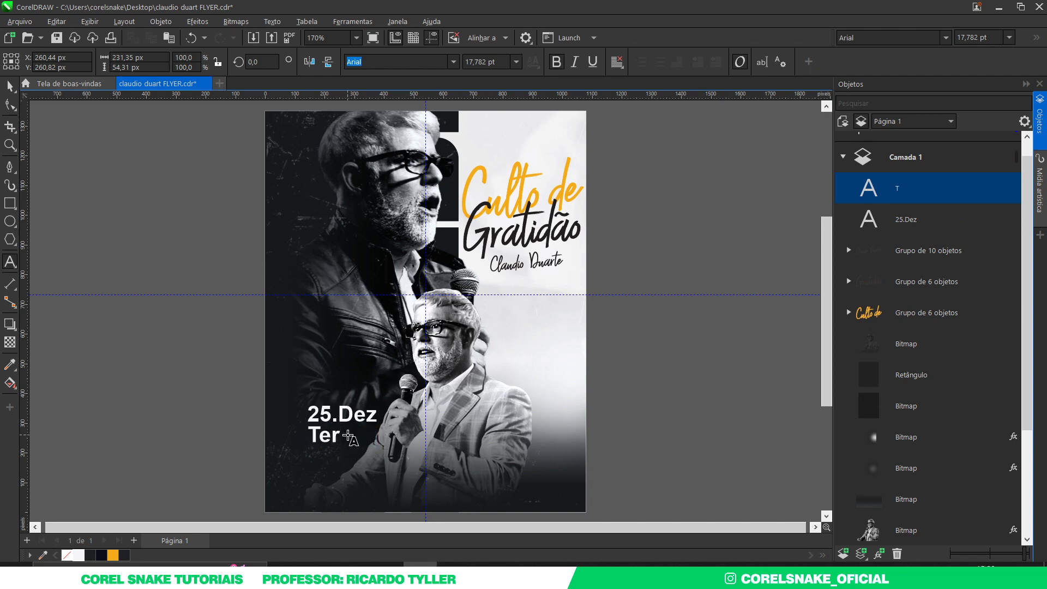
pyautogui.write('ça-Fe')
pyautogui.write('ira')
pyautogui.press('Escape')
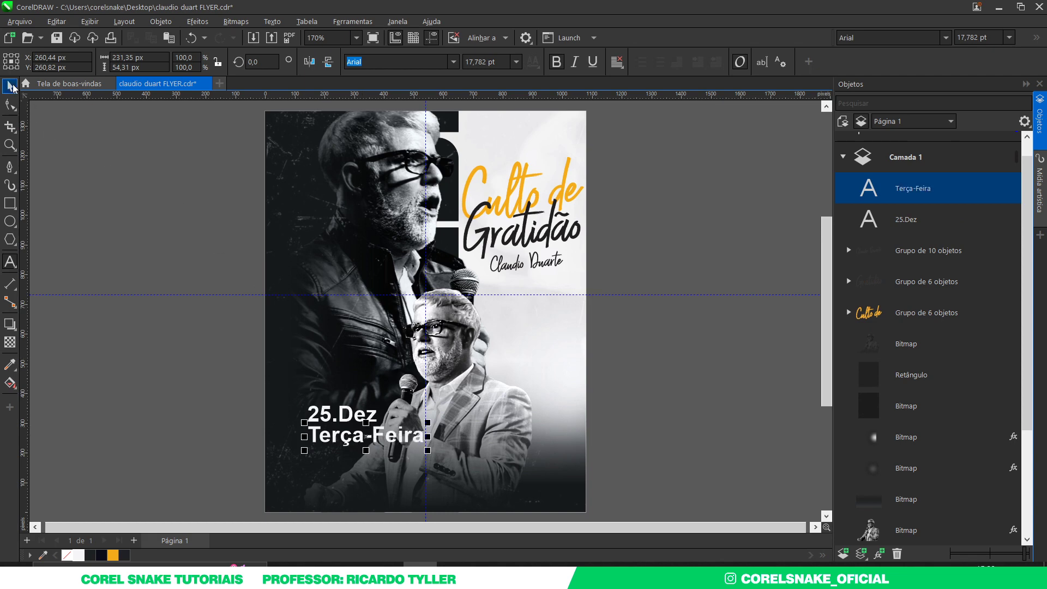
pyautogui.click(10, 86)
pyautogui.click(453, 61)
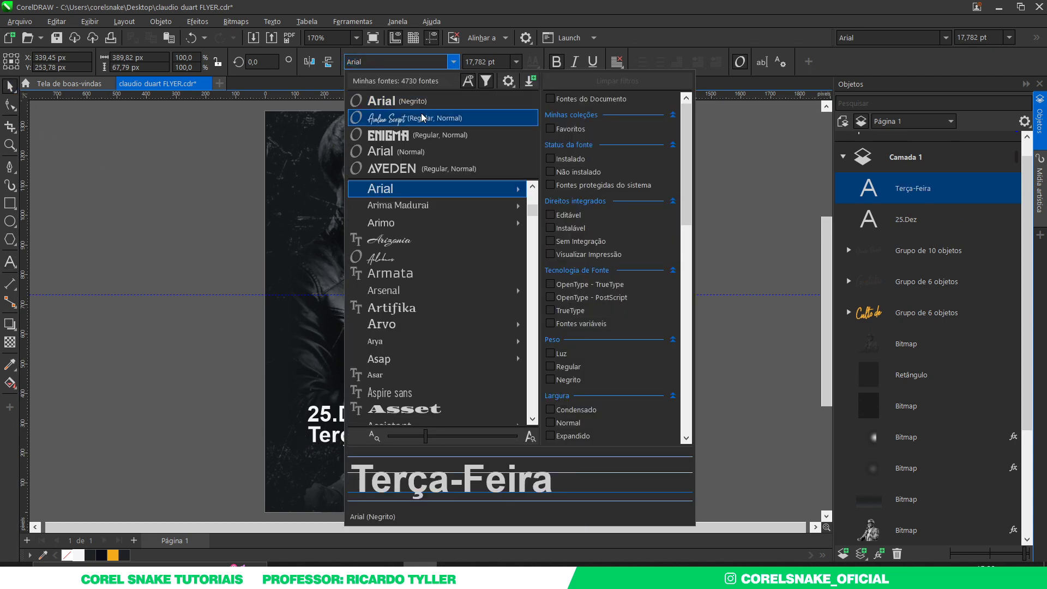
pyautogui.moveTo(433, 188)
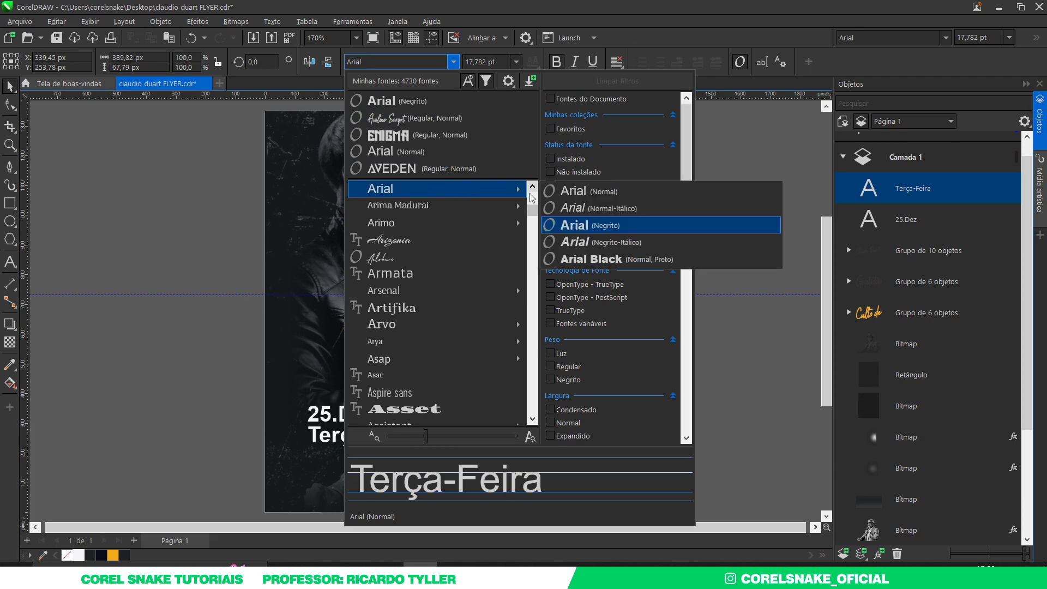
pyautogui.click(573, 191)
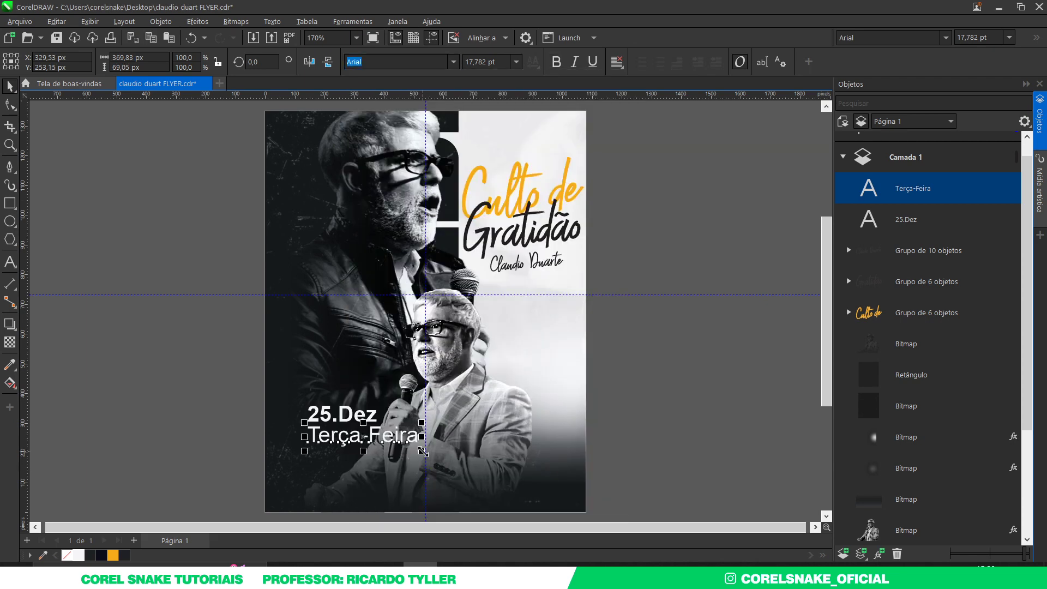
pyautogui.moveTo(422, 450); pyautogui.dragTo(360, 440)
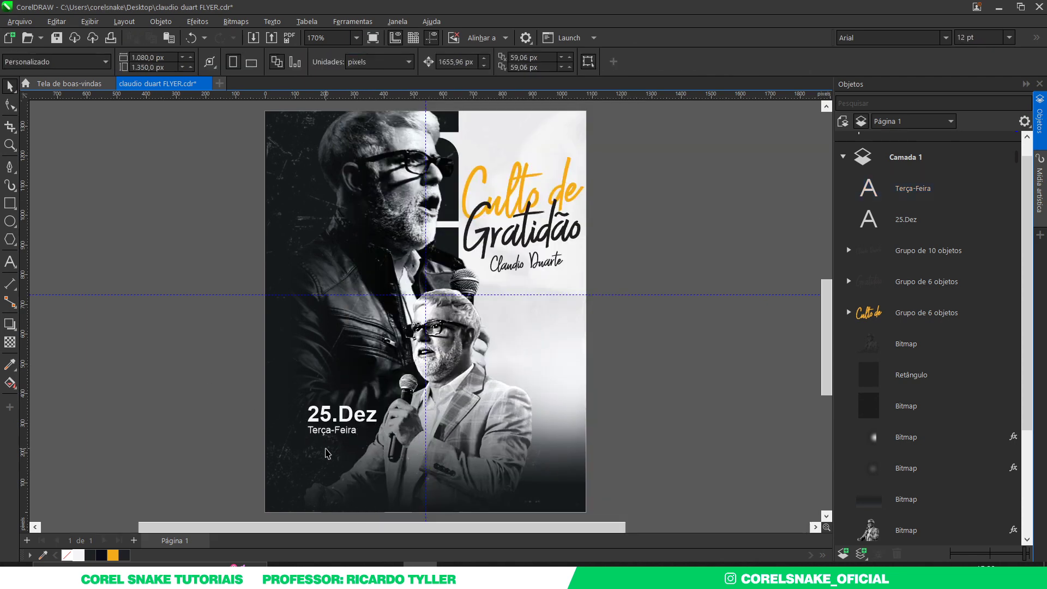
# Duplicate 'Terça-Feira' below itself and retype the copy as 'IGREJA COLOQUE O NOME'
pyautogui.scroll(3, 331, 404)
pyautogui.press('Escape')
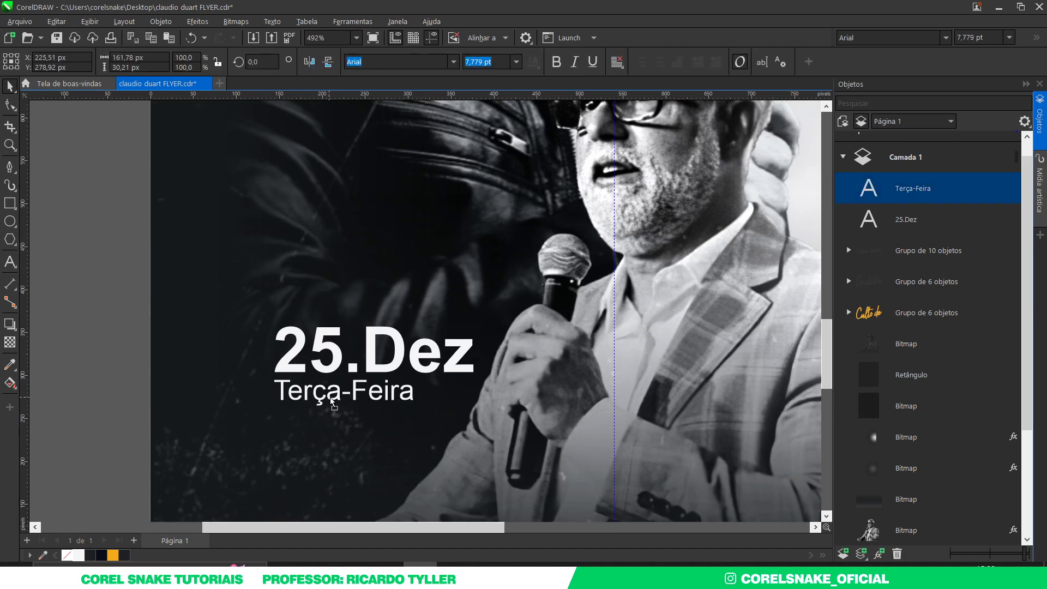
pyautogui.scroll(-2, 331, 403)
pyautogui.scroll(-1, 338, 400)
pyautogui.moveTo(341, 399); pyautogui.dragTo(338, 407)
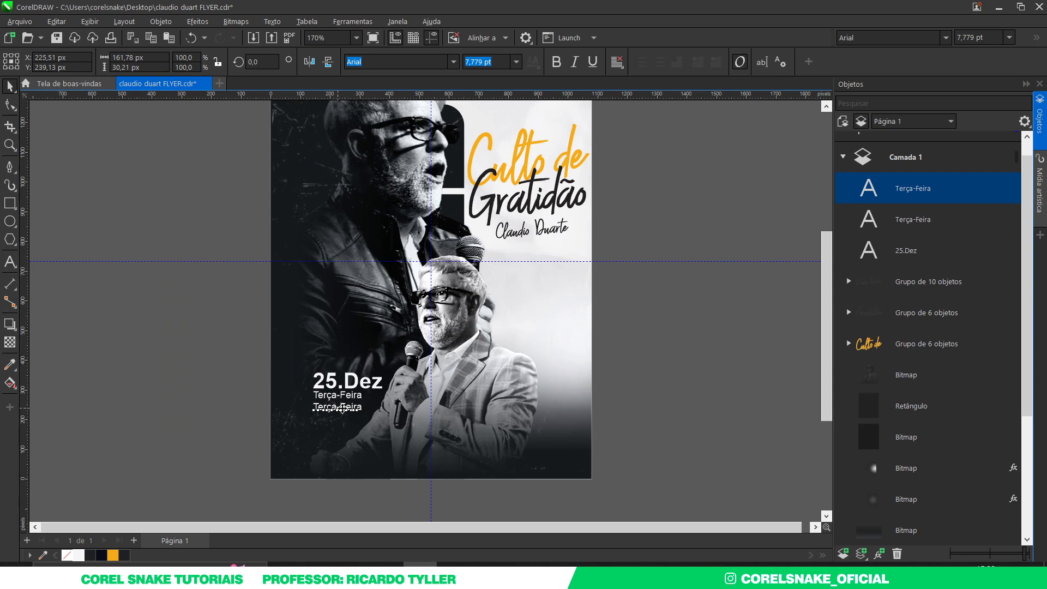
pyautogui.doubleClick(342, 408)
pyautogui.write('IGREJA COL')
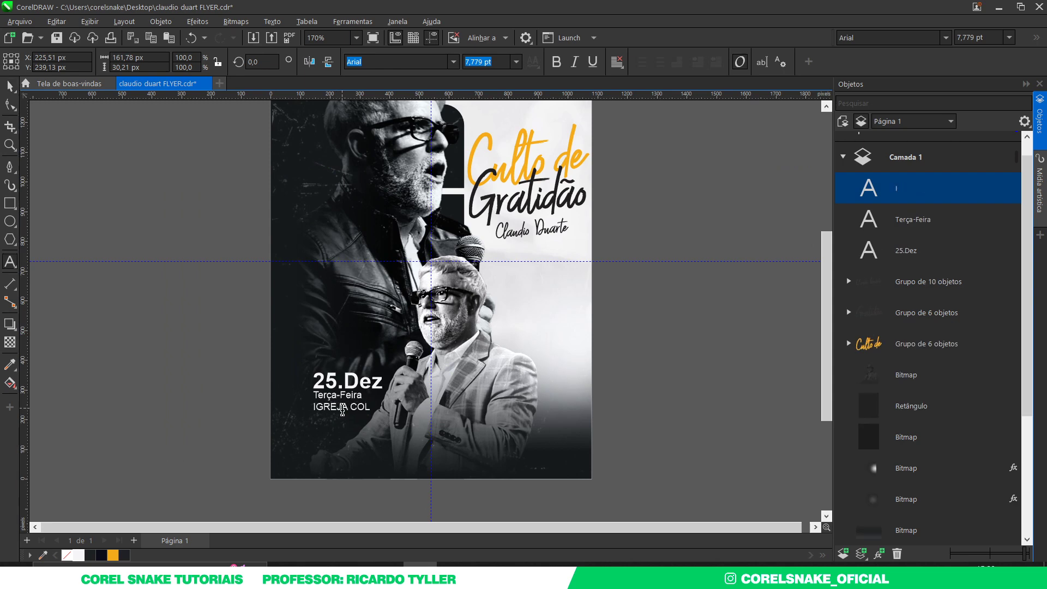
pyautogui.write('OQUE')
pyautogui.write(' O NOME')
pyautogui.click(7, 86)
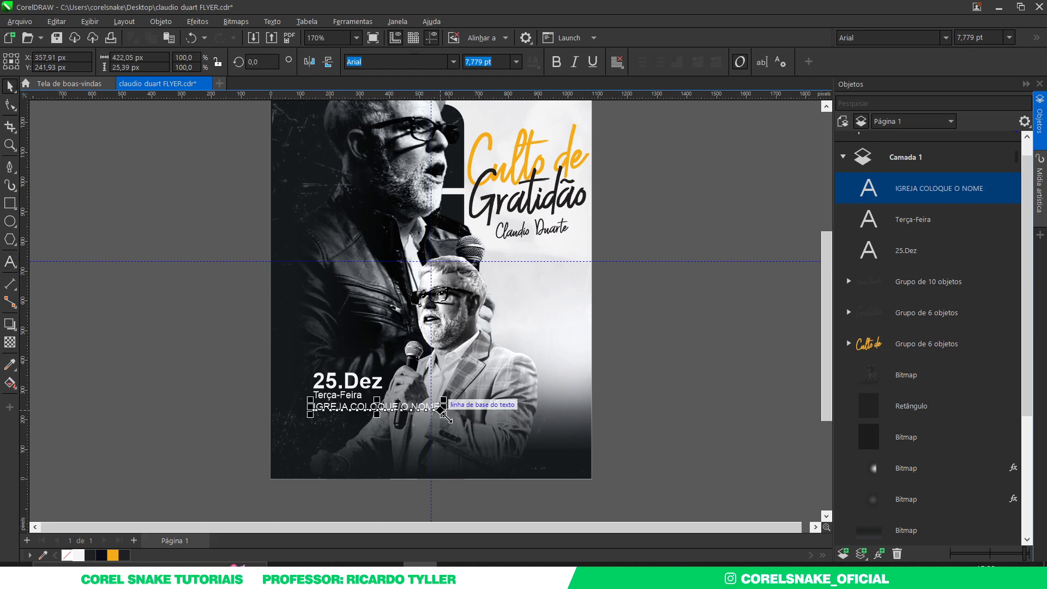
# Shrink the church-name line and move it up closer to 'Terça-Feira'
pyautogui.moveTo(443, 414); pyautogui.dragTo(427, 412)
pyautogui.scroll(2, 440, 413)
pyautogui.scroll(-2, 403, 406)
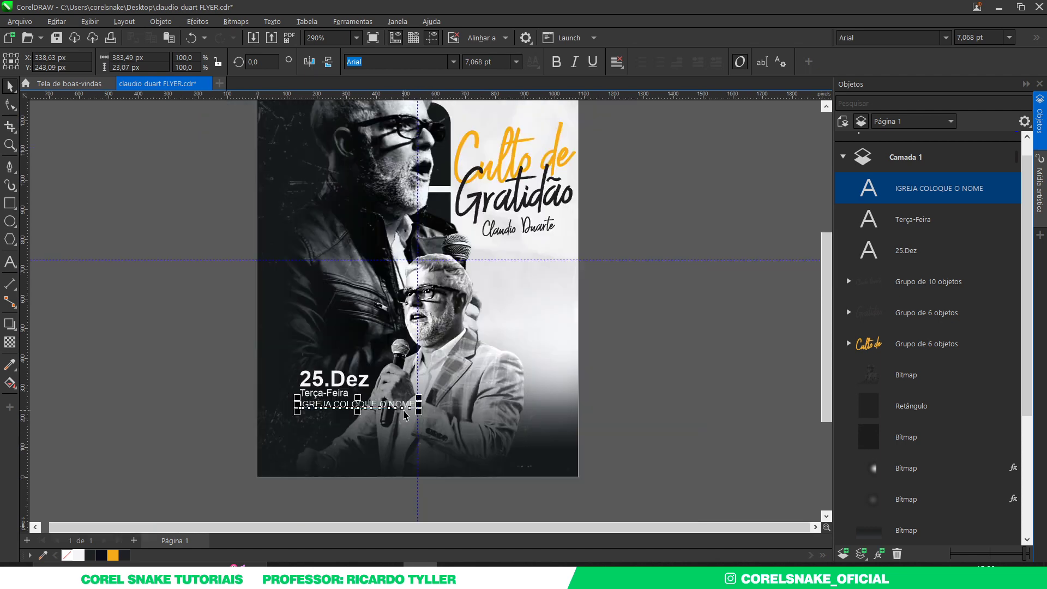
pyautogui.scroll(1, 432, 377)
pyautogui.scroll(1, 432, 378)
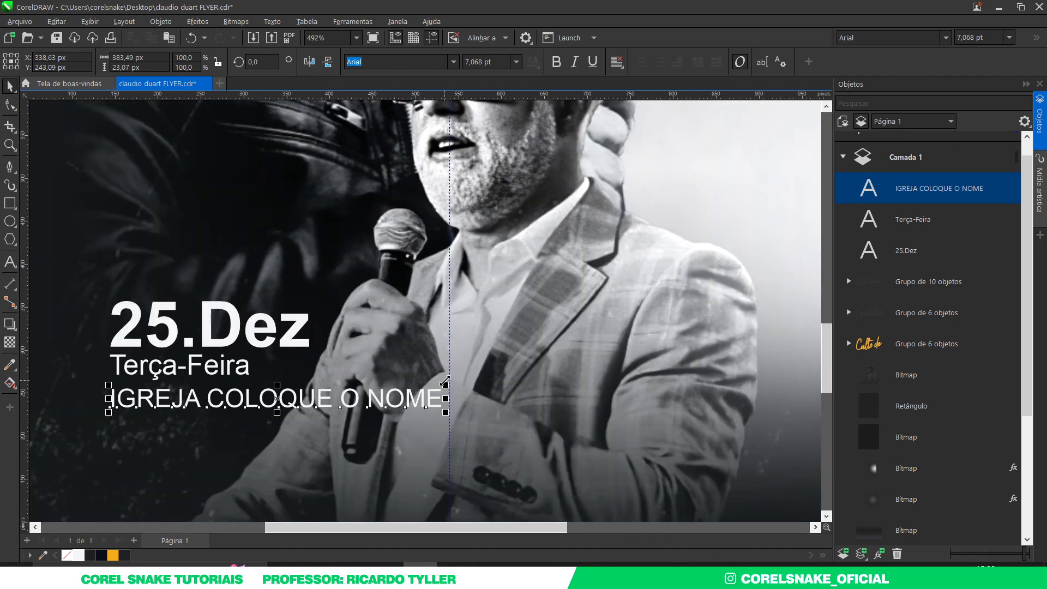
pyautogui.moveTo(444, 384); pyautogui.dragTo(399, 387)
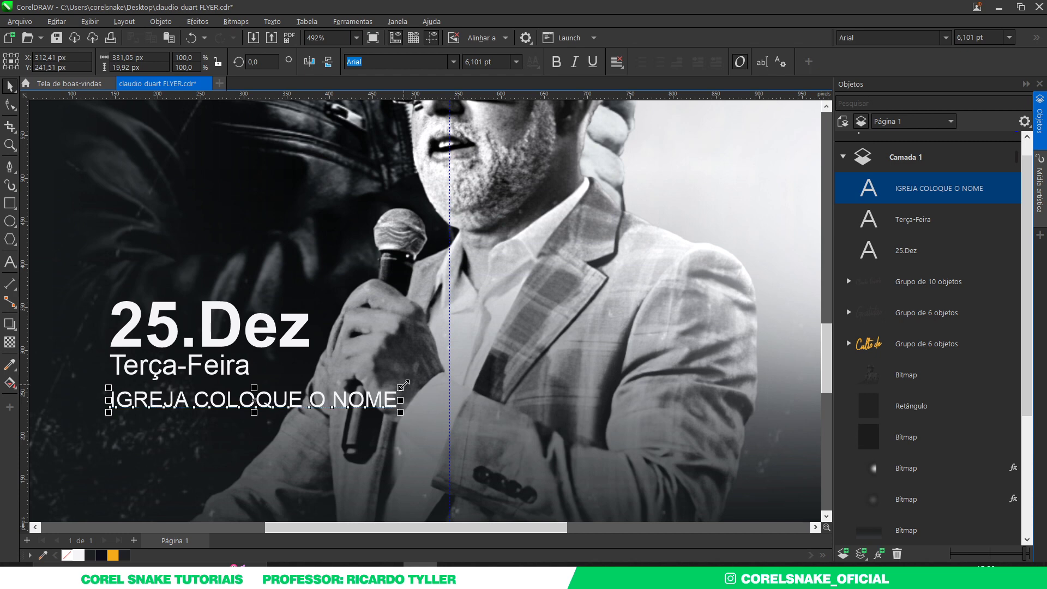
pyautogui.moveTo(403, 385); pyautogui.dragTo(399, 387)
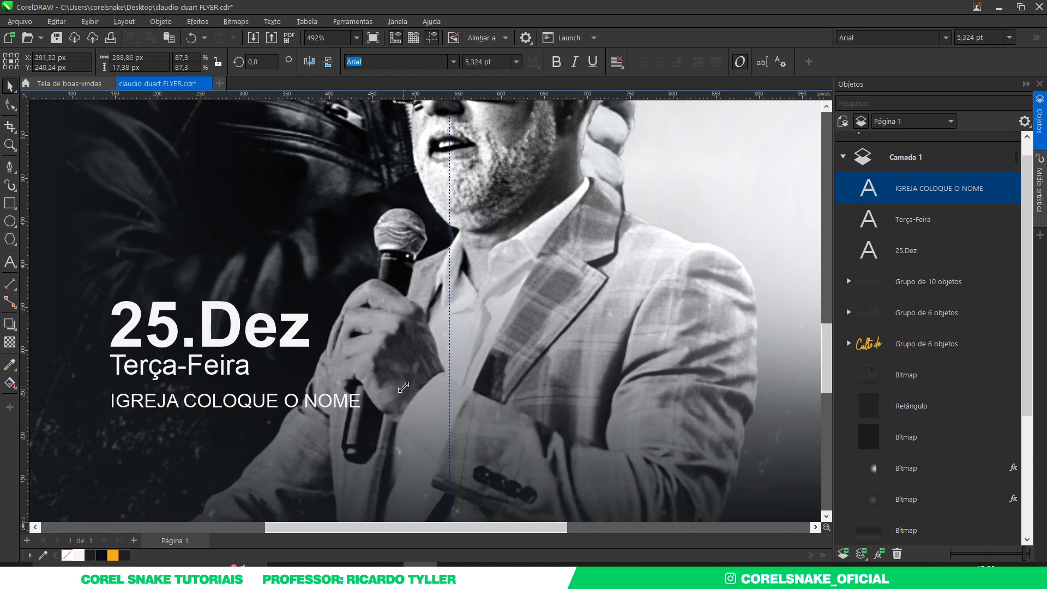
pyautogui.scroll(-1, 399, 387)
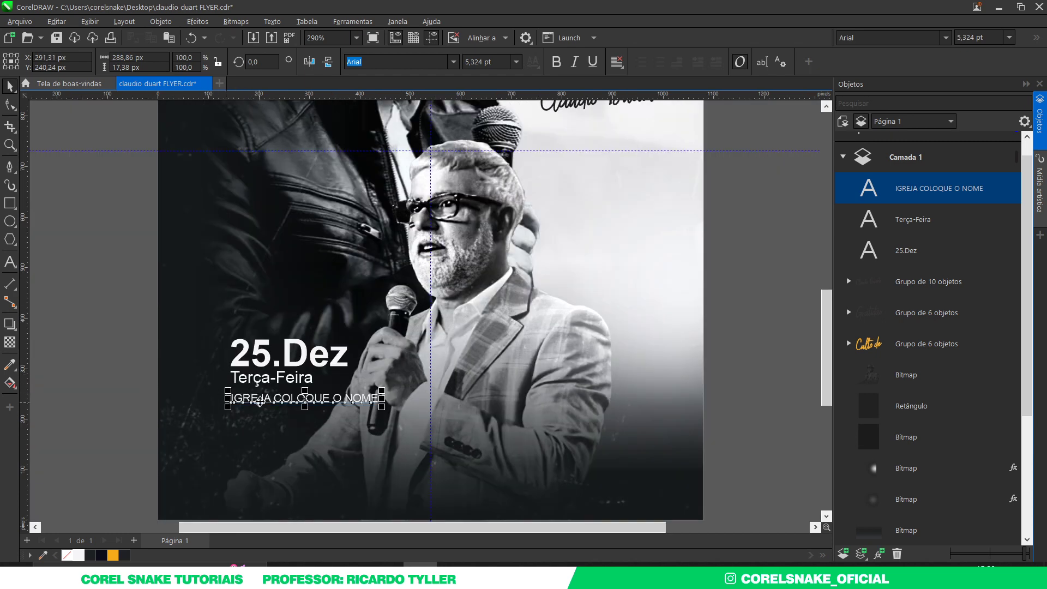
pyautogui.moveTo(261, 406); pyautogui.dragTo(267, 406)
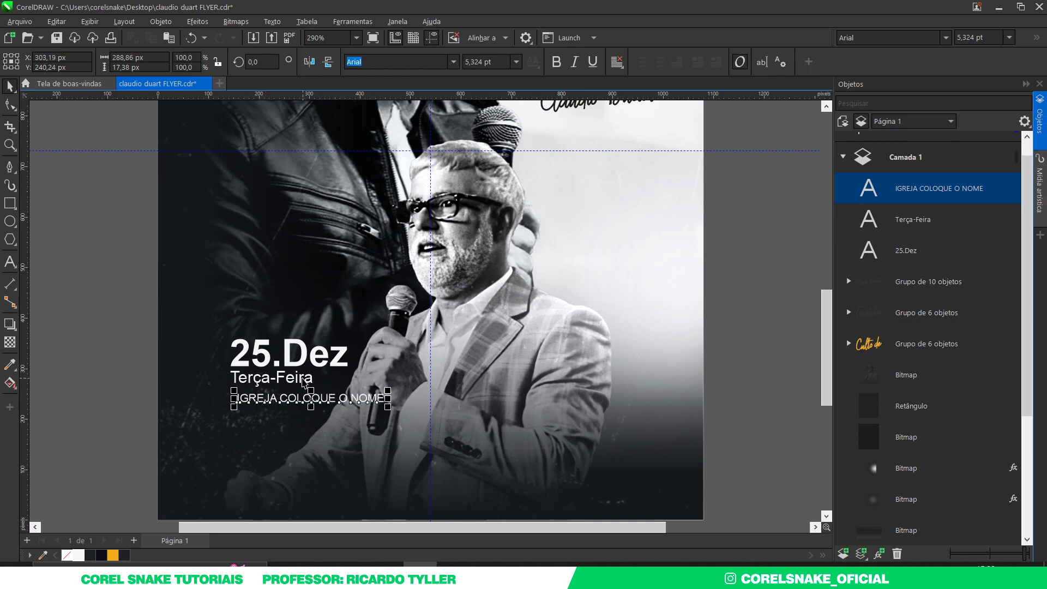
# Scale 'Terça-Feira' down slightly and shift the church-name line left
pyautogui.click(305, 381)
pyautogui.moveTo(316, 391)
pyautogui.mouseDown()
pyautogui.moveTo(300, 385)
pyautogui.moveTo(309, 398)
pyautogui.mouseUp()
pyautogui.click(313, 398)
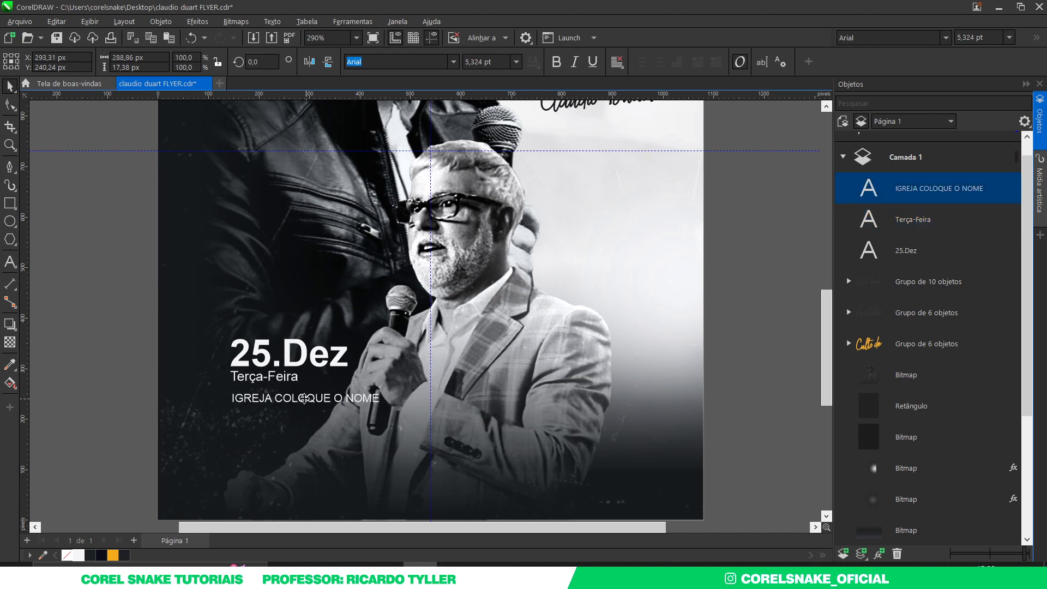
pyautogui.moveTo(140, 265); pyautogui.dragTo(389, 419)
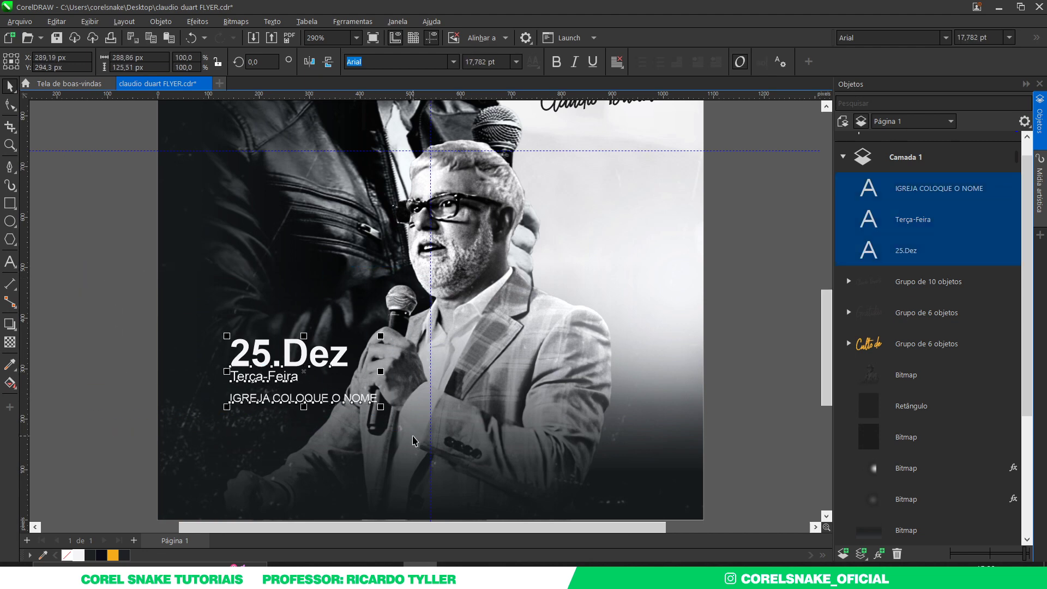
pyautogui.click(723, 410)
pyautogui.hotkey('shift', 'F4')
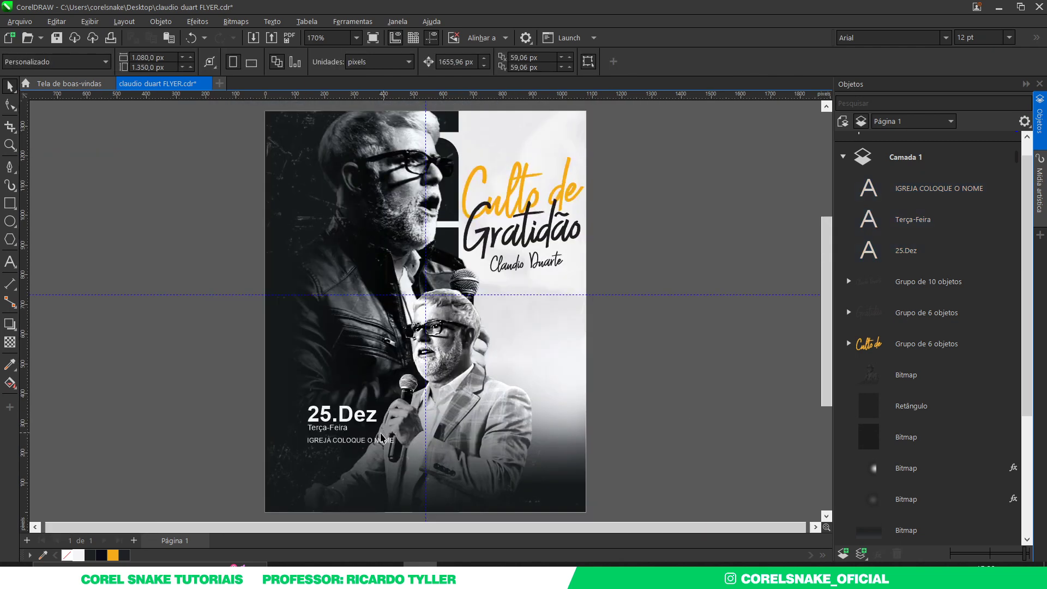
# Enlarge the date, weekday and church-name lines together slightly, then hide guidelines
pyautogui.moveTo(212, 364); pyautogui.dragTo(397, 454)
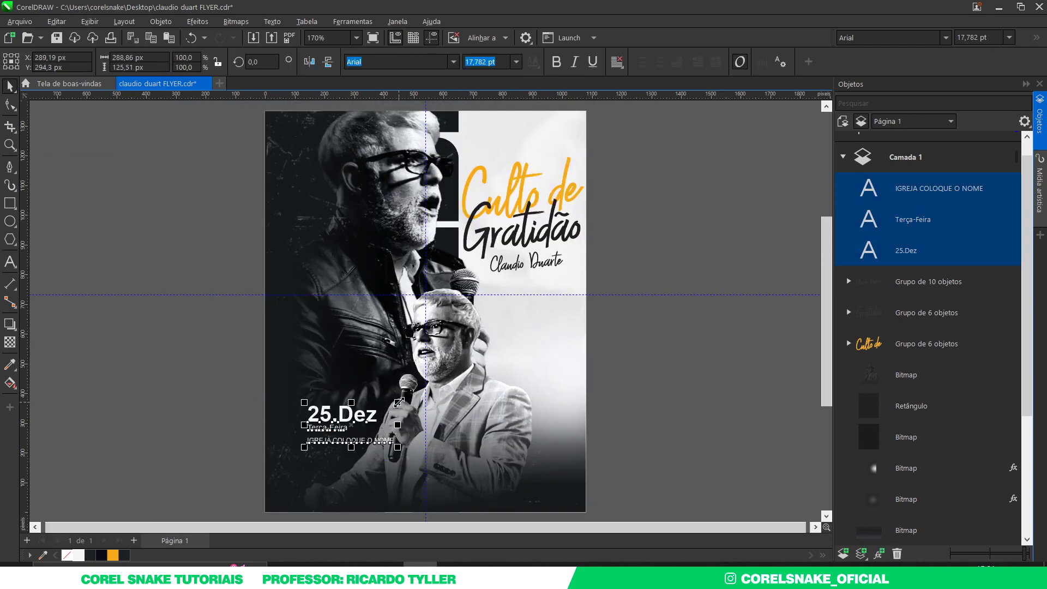
pyautogui.moveTo(397, 402); pyautogui.dragTo(400, 400)
pyautogui.click(660, 396)
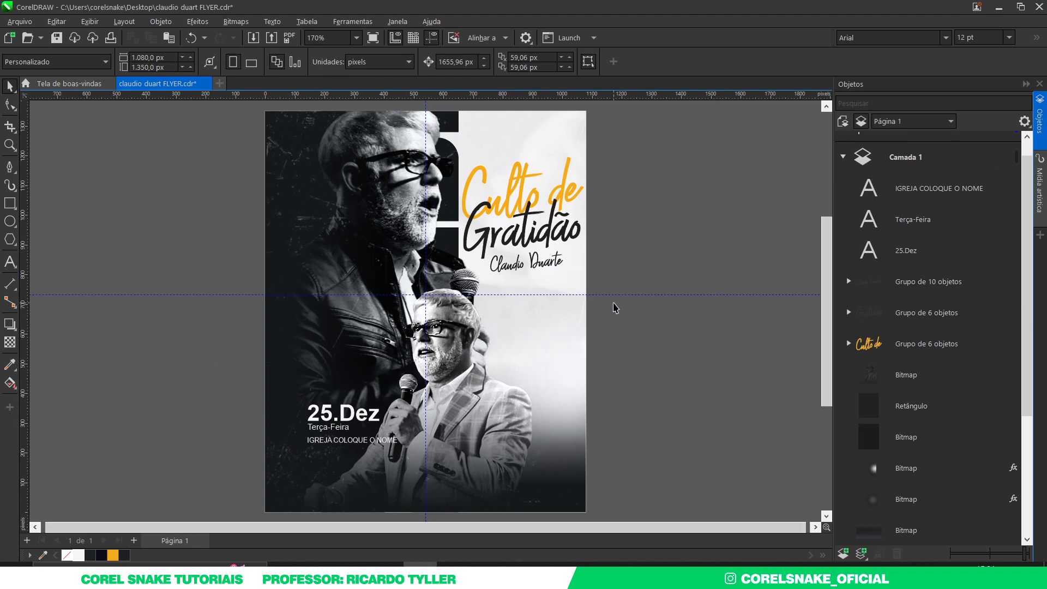
pyautogui.hotkey('alt', 'shift', 'd')
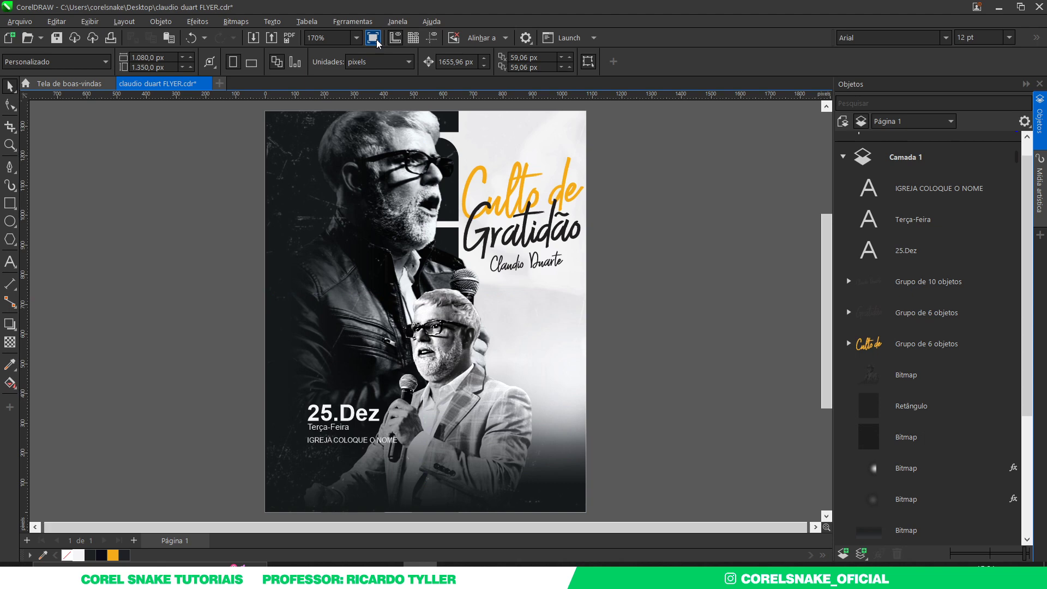
pyautogui.press('F9')
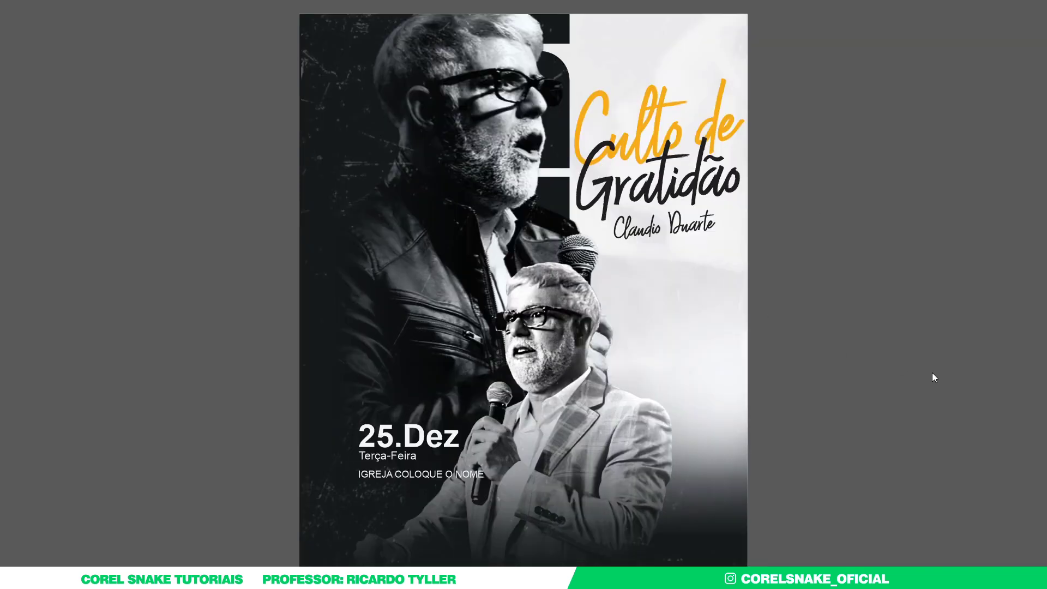
pyautogui.press('Escape')
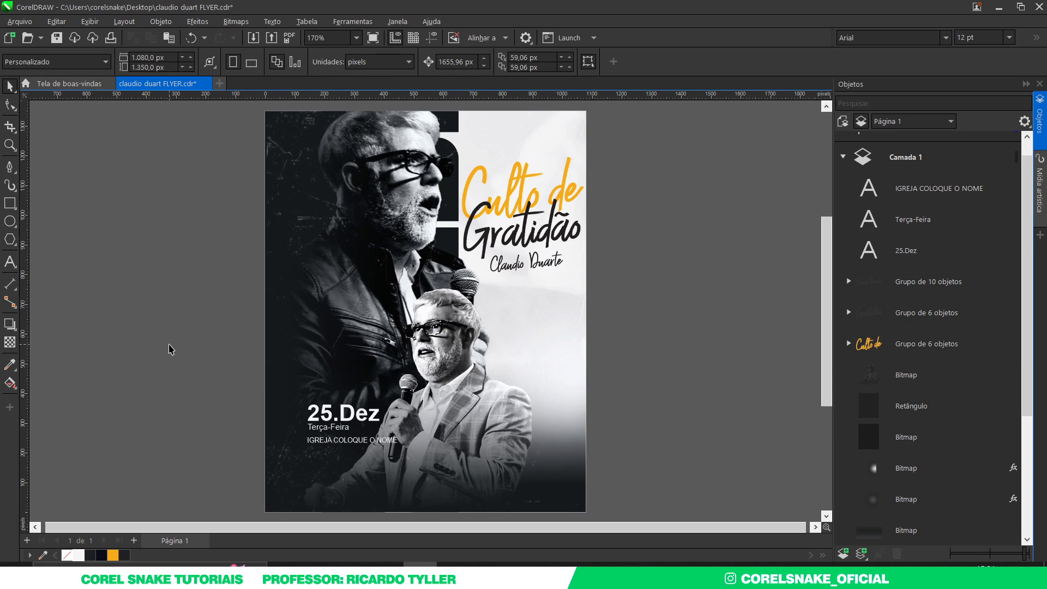
# Give the bottom speaker photo a horizontal linear transparency that fades its left side
pyautogui.click(354, 146)
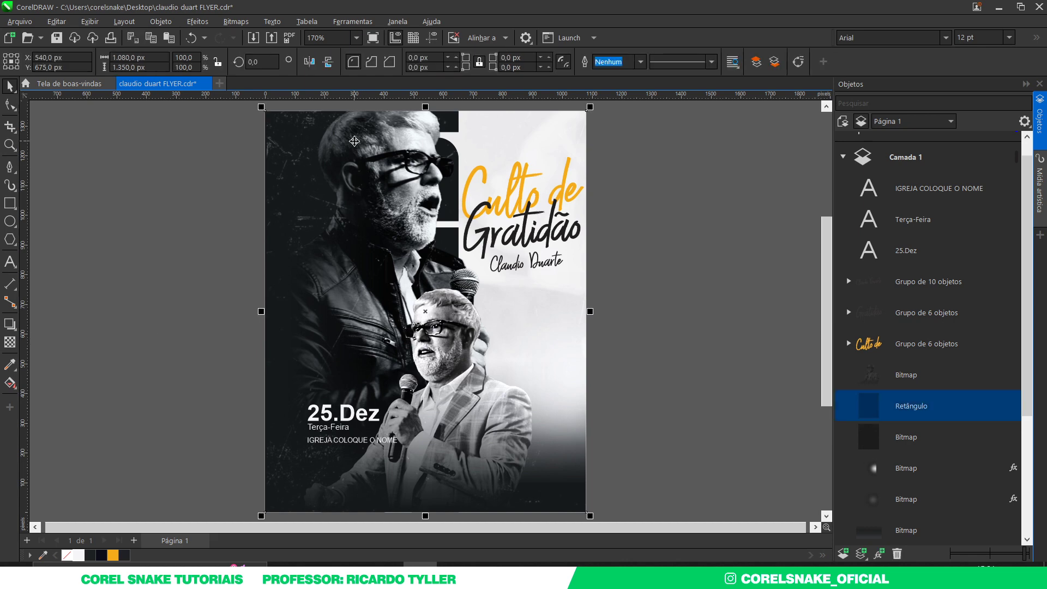
pyautogui.keyDown('alt'); pyautogui.click(355, 146); pyautogui.keyUp('alt')
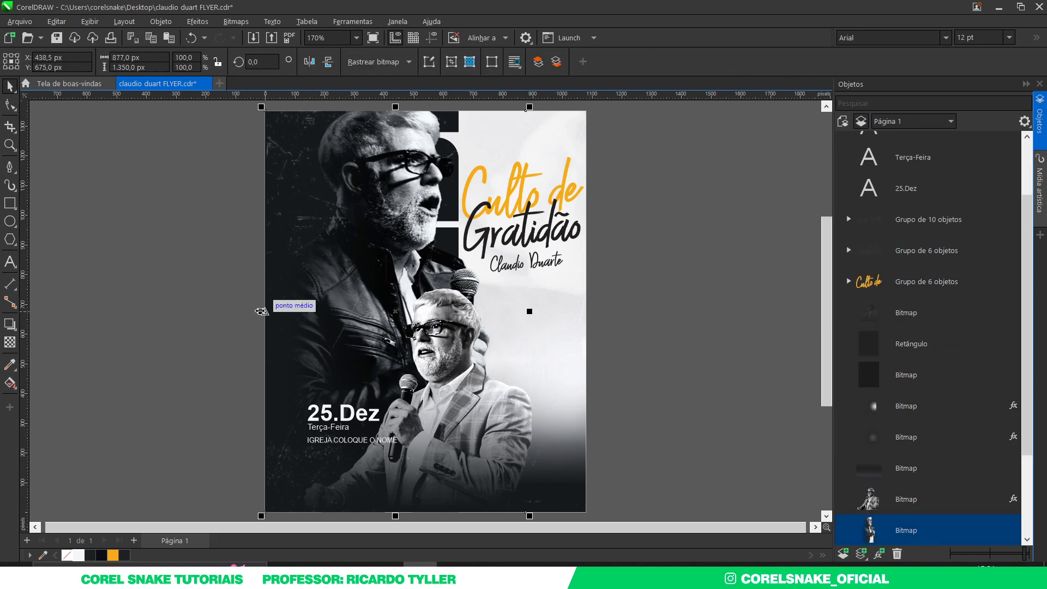
pyautogui.click(10, 343)
pyautogui.moveTo(411, 283); pyautogui.dragTo(268, 290)
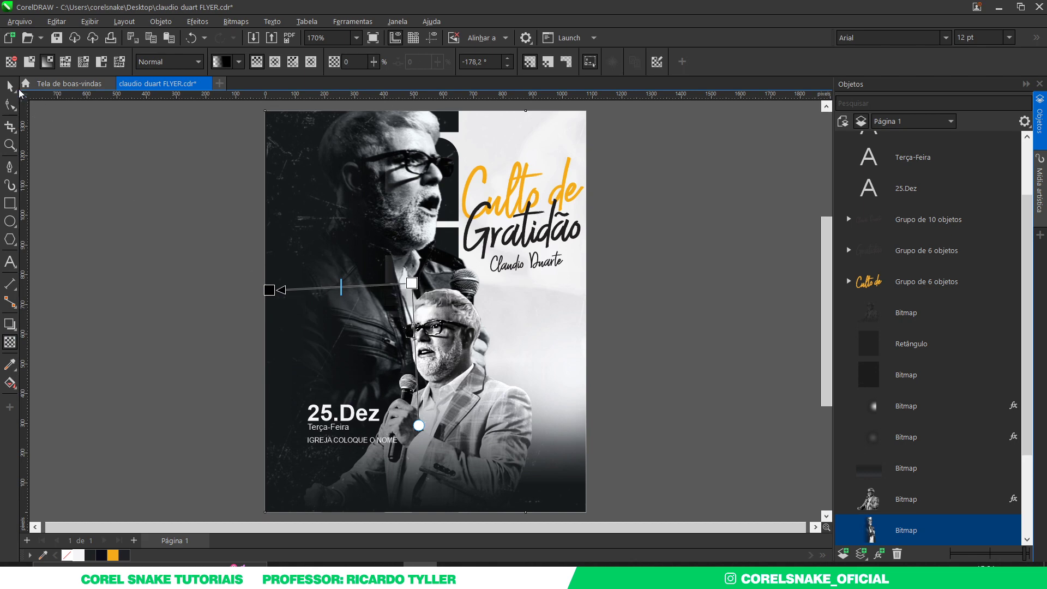
pyautogui.click(10, 86)
pyautogui.click(131, 245)
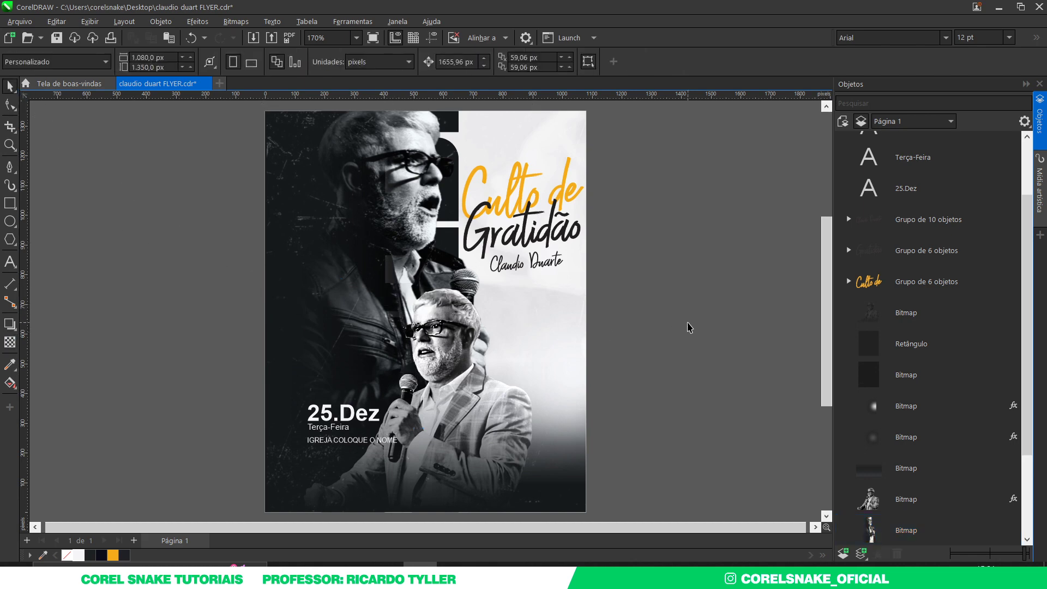